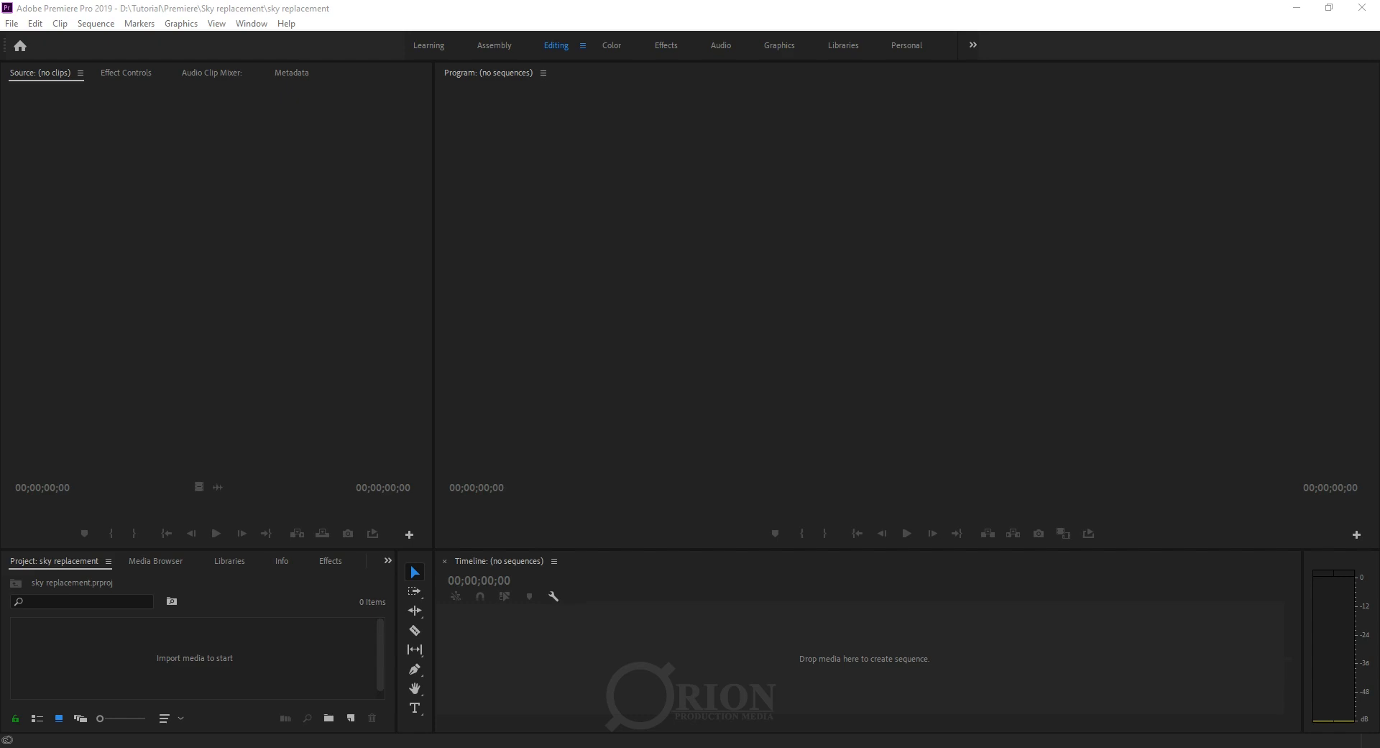
Import the sky replacement video and the Sky image from the Sky replacement folder into the project.
left_click_drag(1379, 242, 645, 148)
left_click_drag(614, 266, 204, 651)
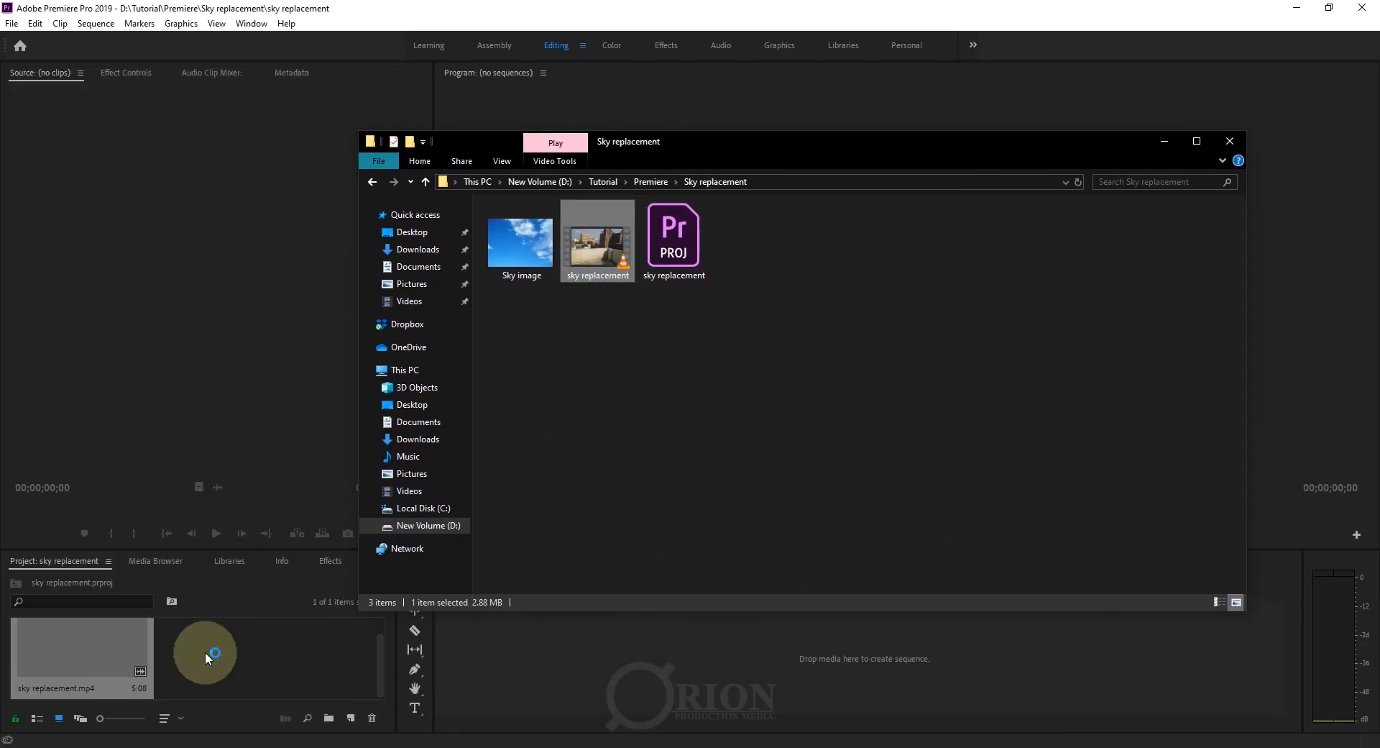
left_click_drag(521, 260, 267, 670)
left_click_drag(731, 148, 1379, 158)
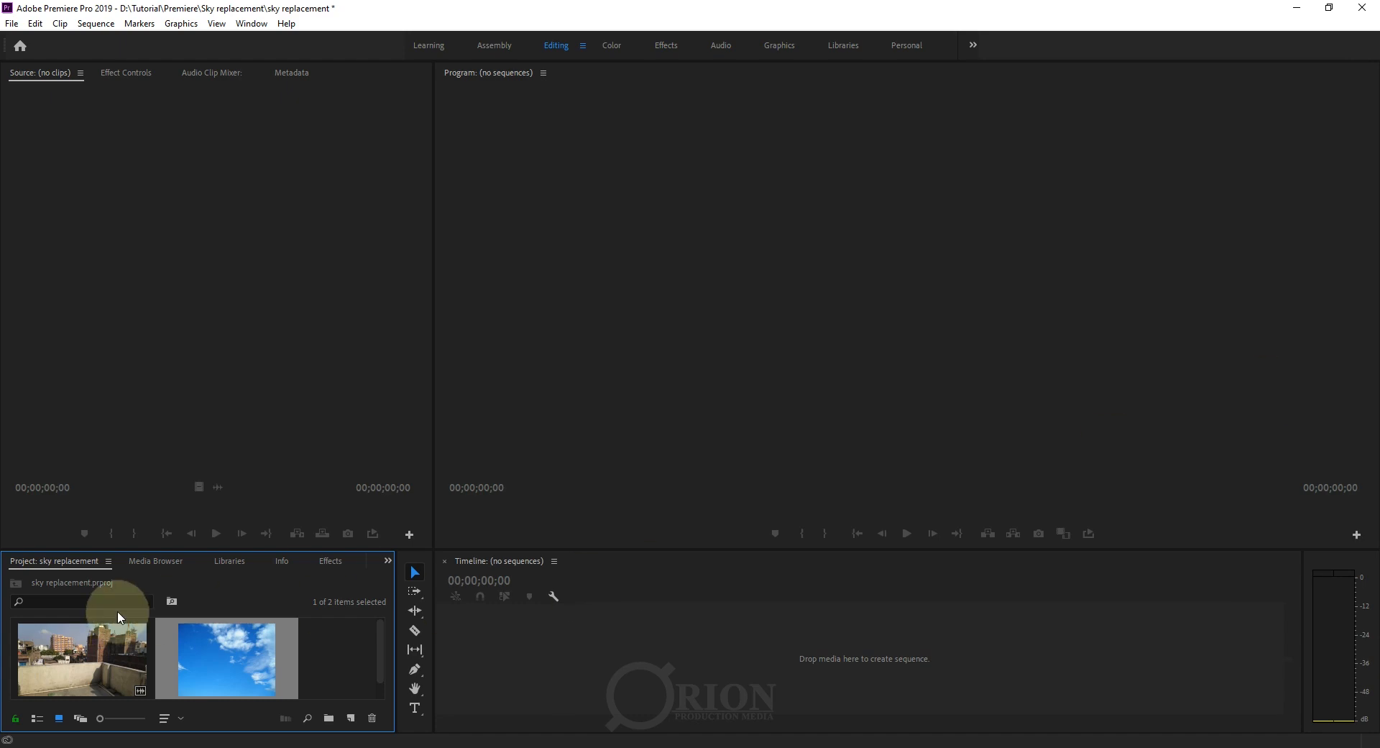
Preview Sky image.jpg and sky replacement.mp4 in the Source Monitor.
left_click_drag(237, 660, 215, 286)
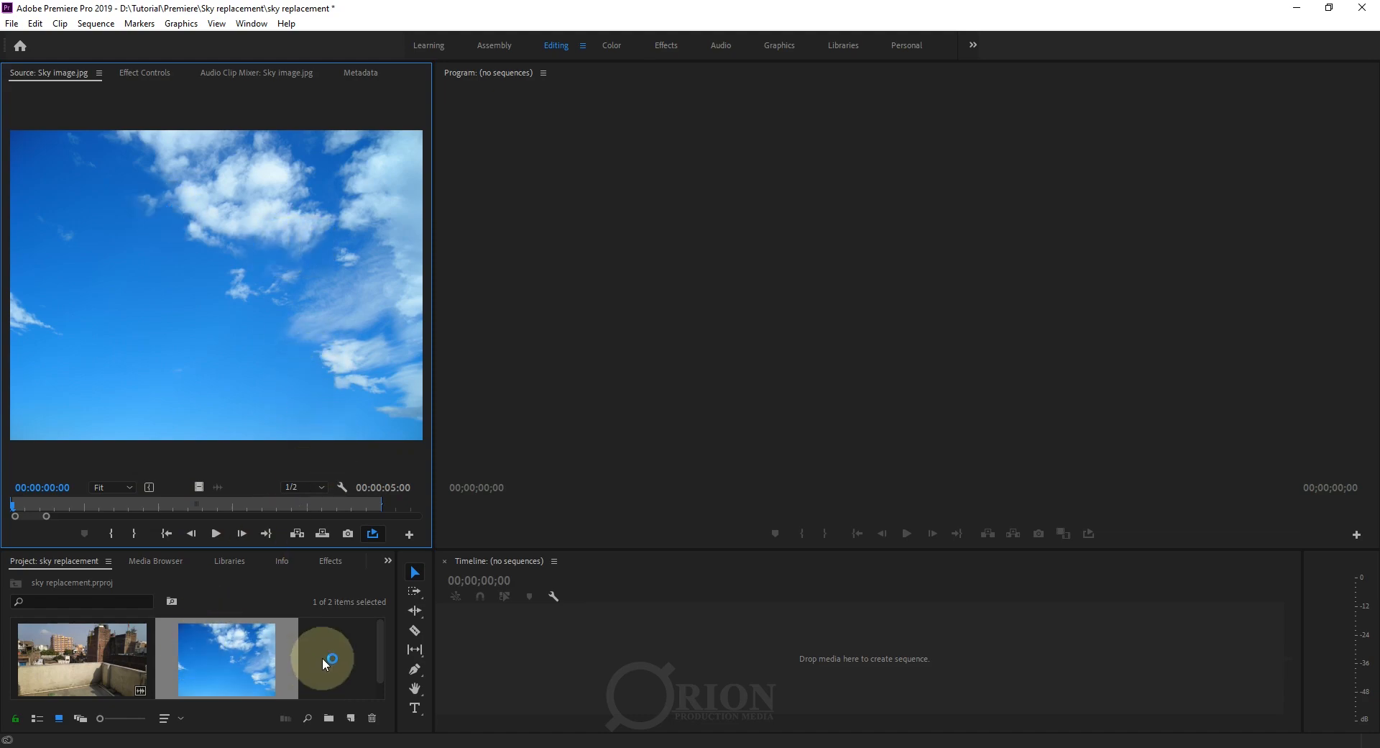
left_click_drag(89, 656, 171, 272)
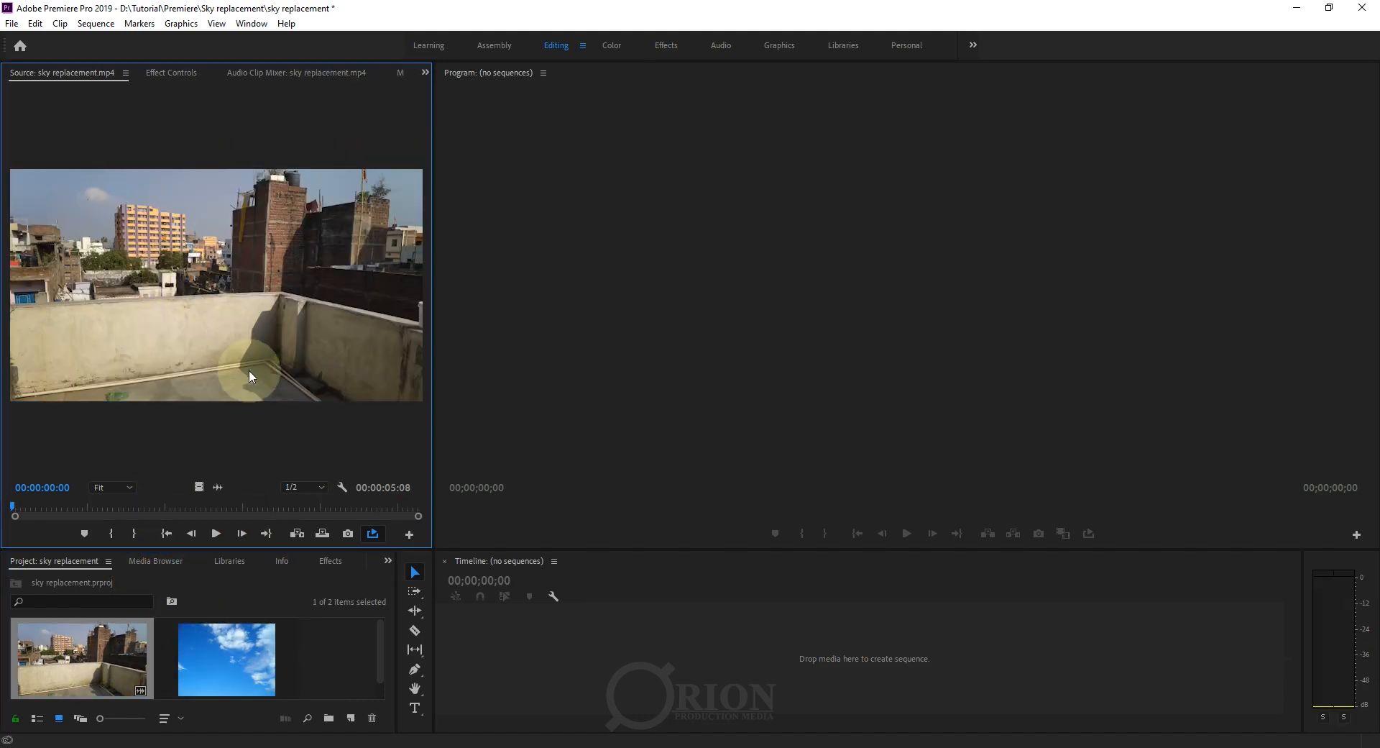
left_click_drag(44, 506, 7, 523)
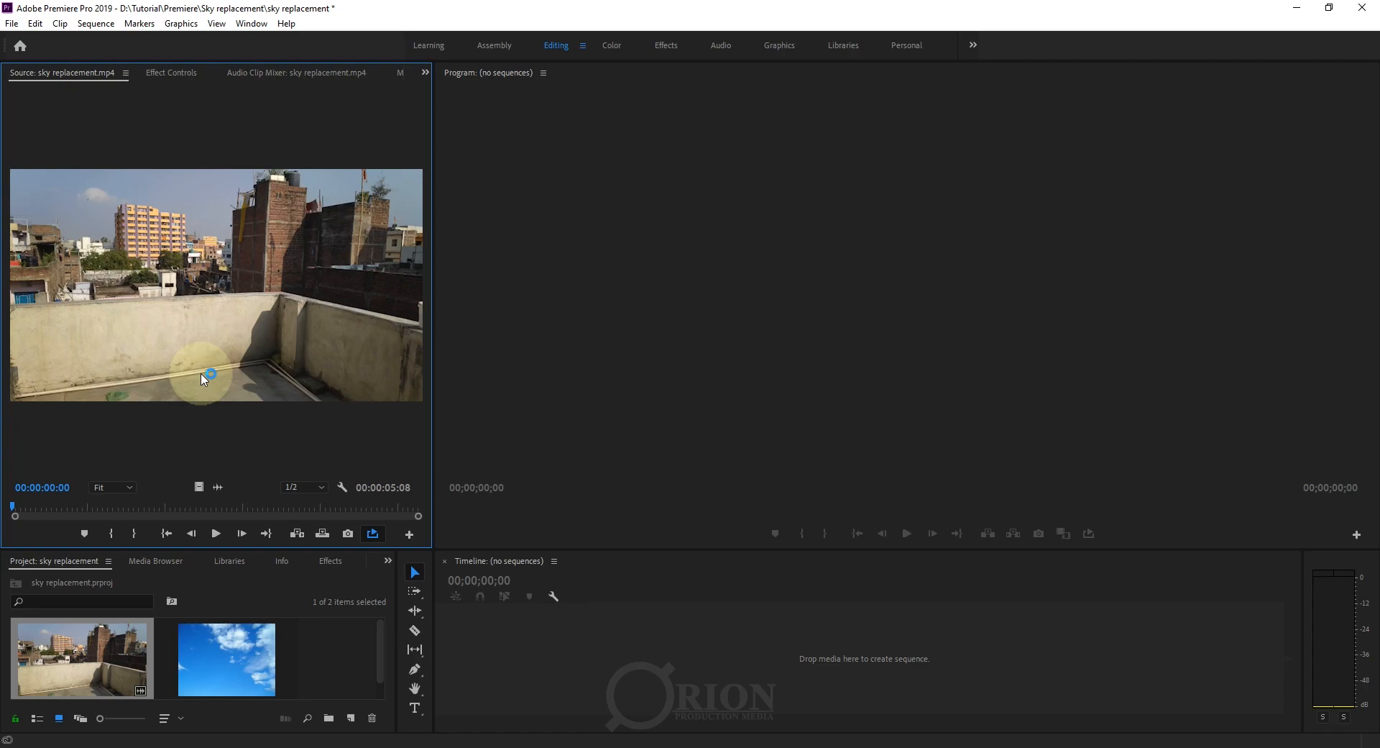
left_click_drag(219, 656, 192, 300)
left_click_drag(75, 672, 206, 272)
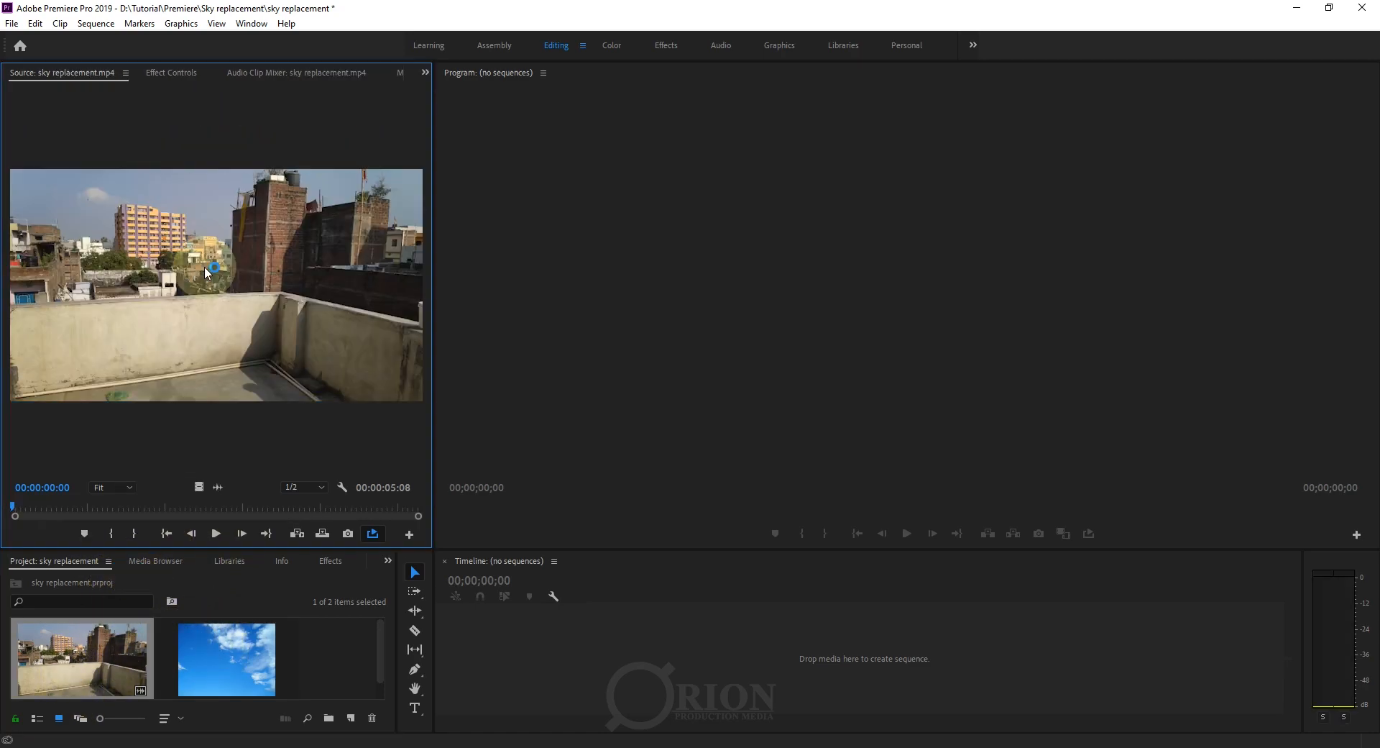
Enlarge the Source Monitor and scrub through sky replacement.mp4 to review its sky and camera movement, ending on the first frame.
left_click_drag(431, 317, 793, 348)
left_click_drag(67, 506, 594, 496)
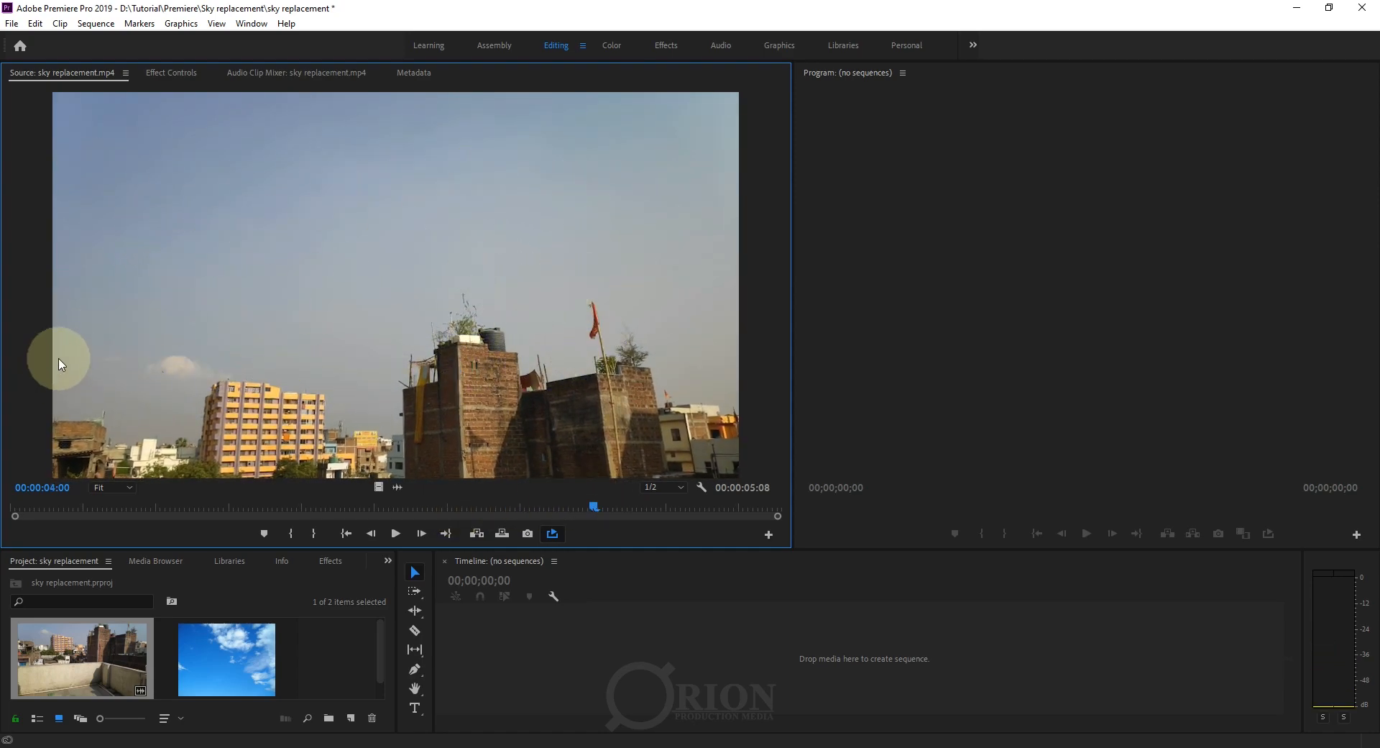
mouse_move(620, 508)
left_mouse_down()
mouse_move(640, 503)
mouse_move(347, 517)
mouse_move(635, 505)
left_mouse_up()
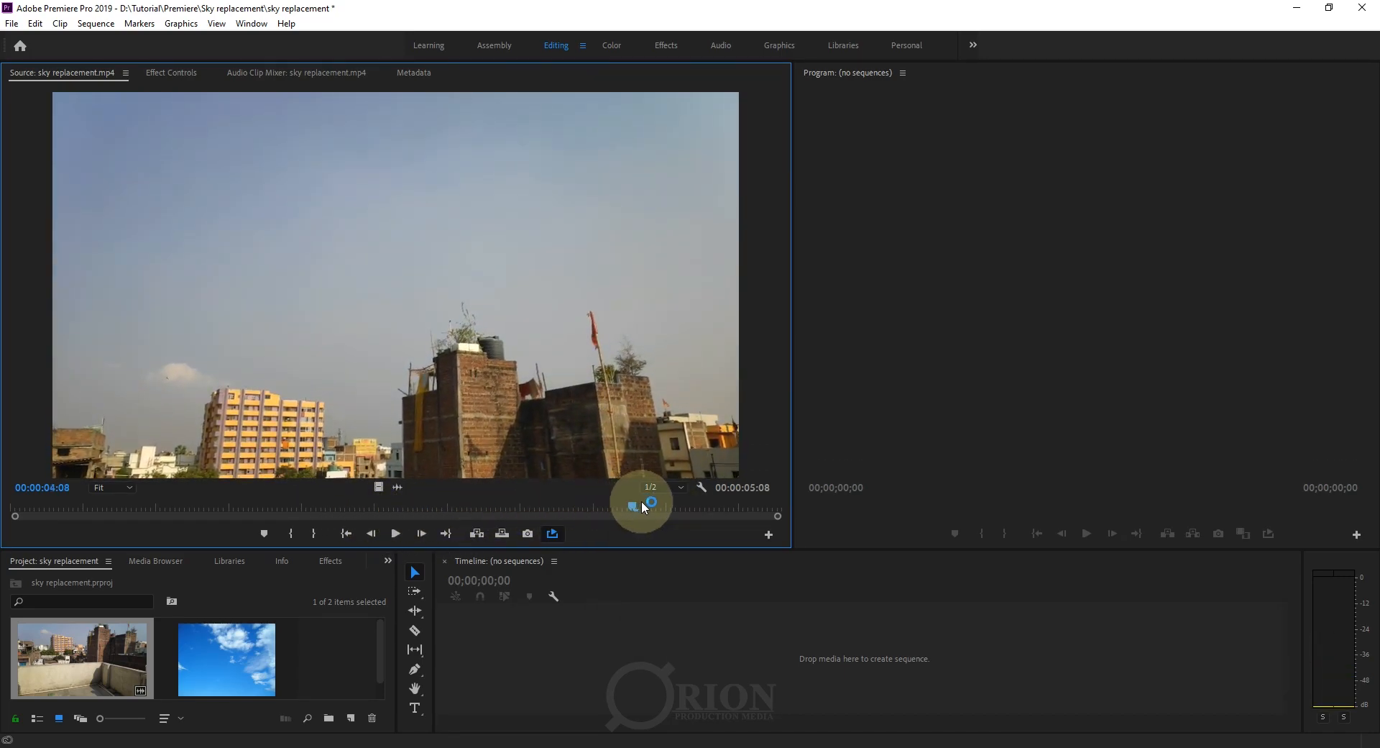
left_click_drag(644, 507, 294, 510)
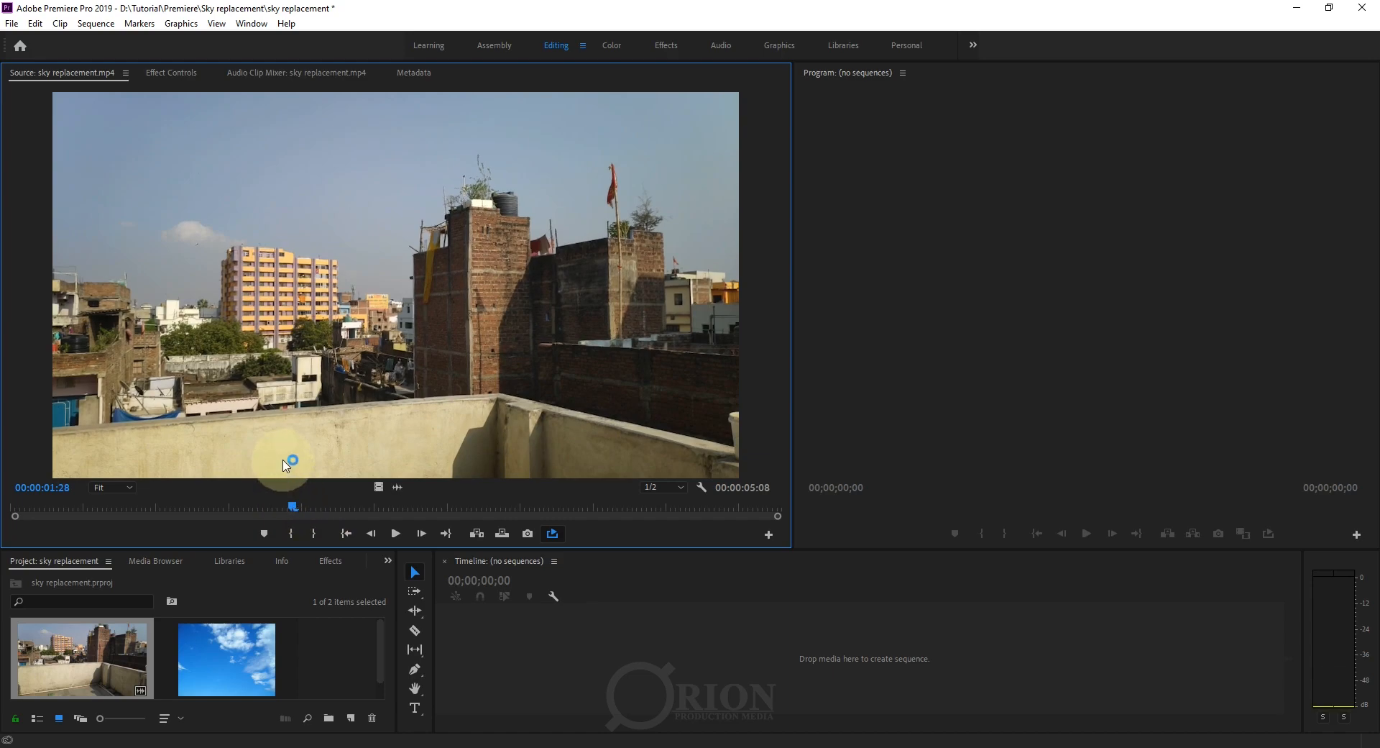
left_click_drag(292, 508, 381, 525)
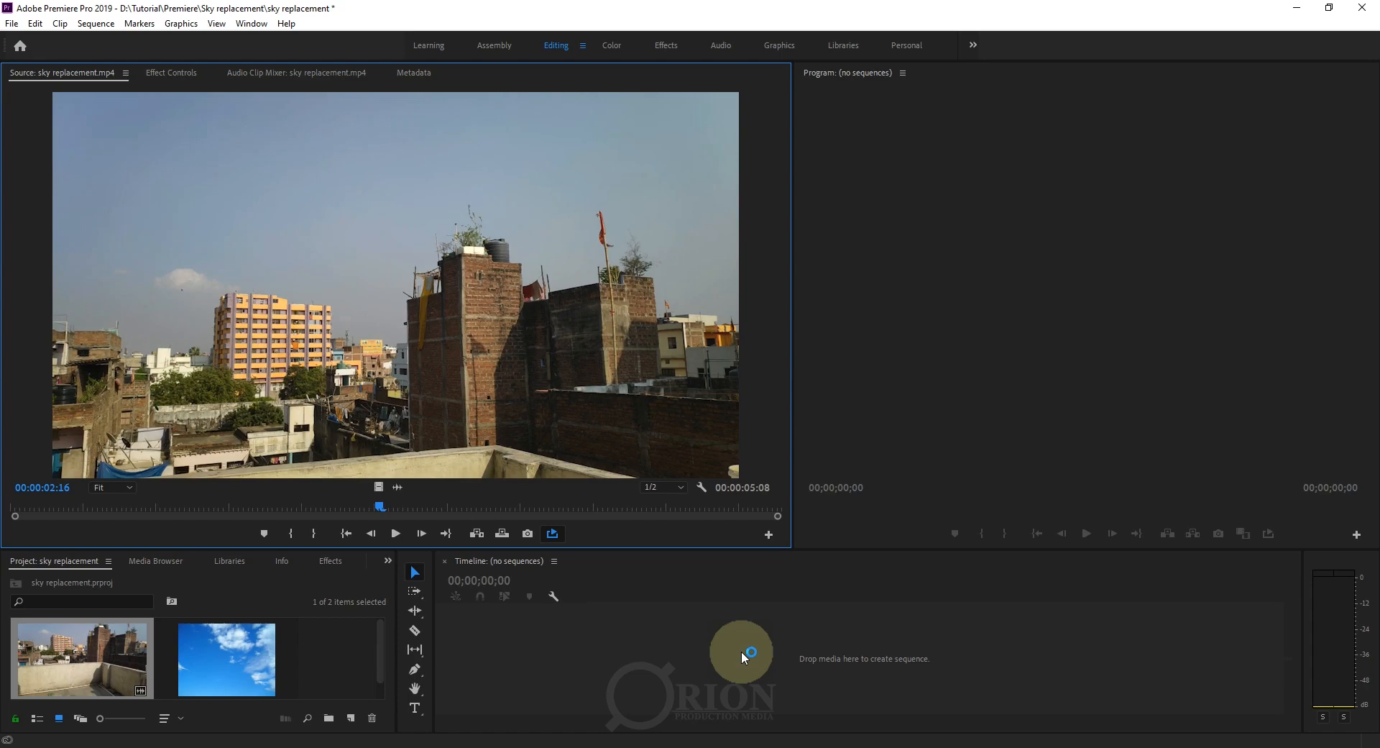
left_click_drag(380, 507, 16, 549)
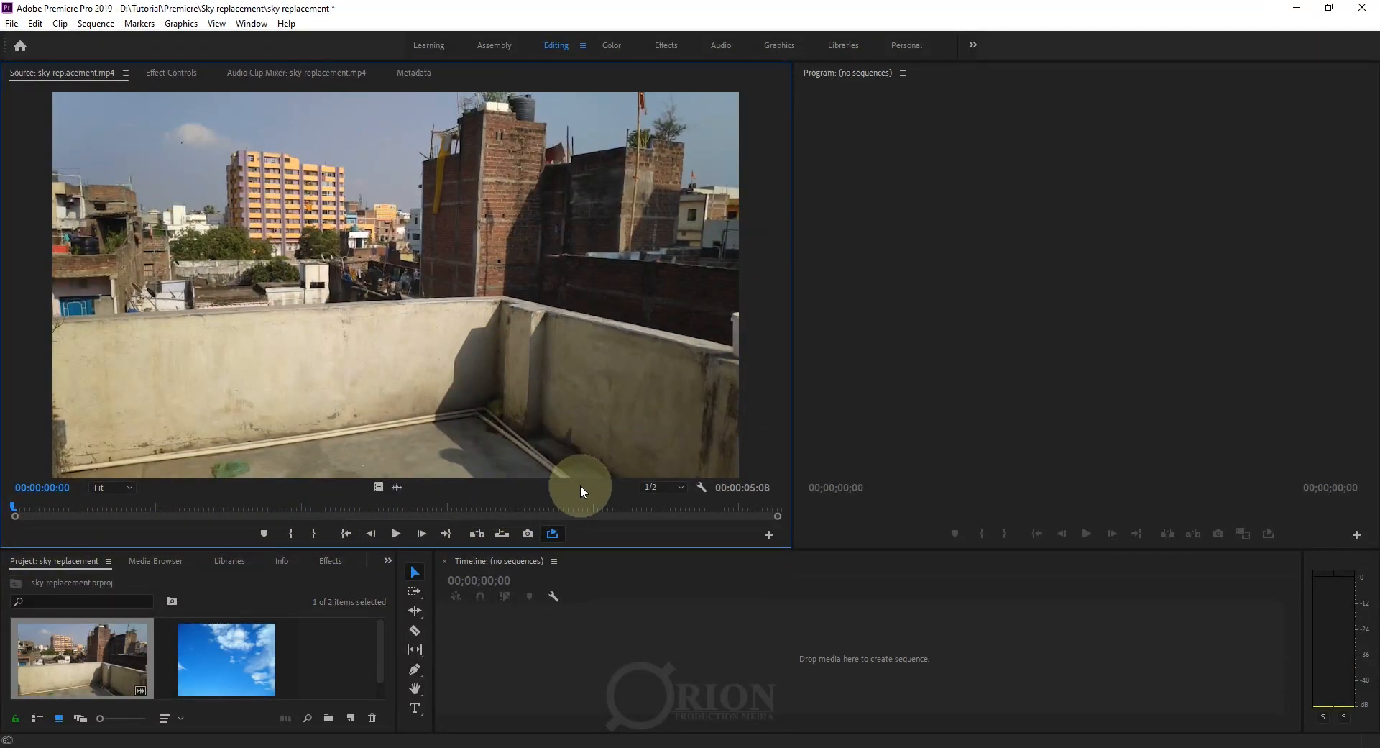
Create a sequence from only the video of sky replacement.mp4 and enlarge the Program Monitor with its zoom set to Fit.
left_click_drag(378, 487, 828, 655)
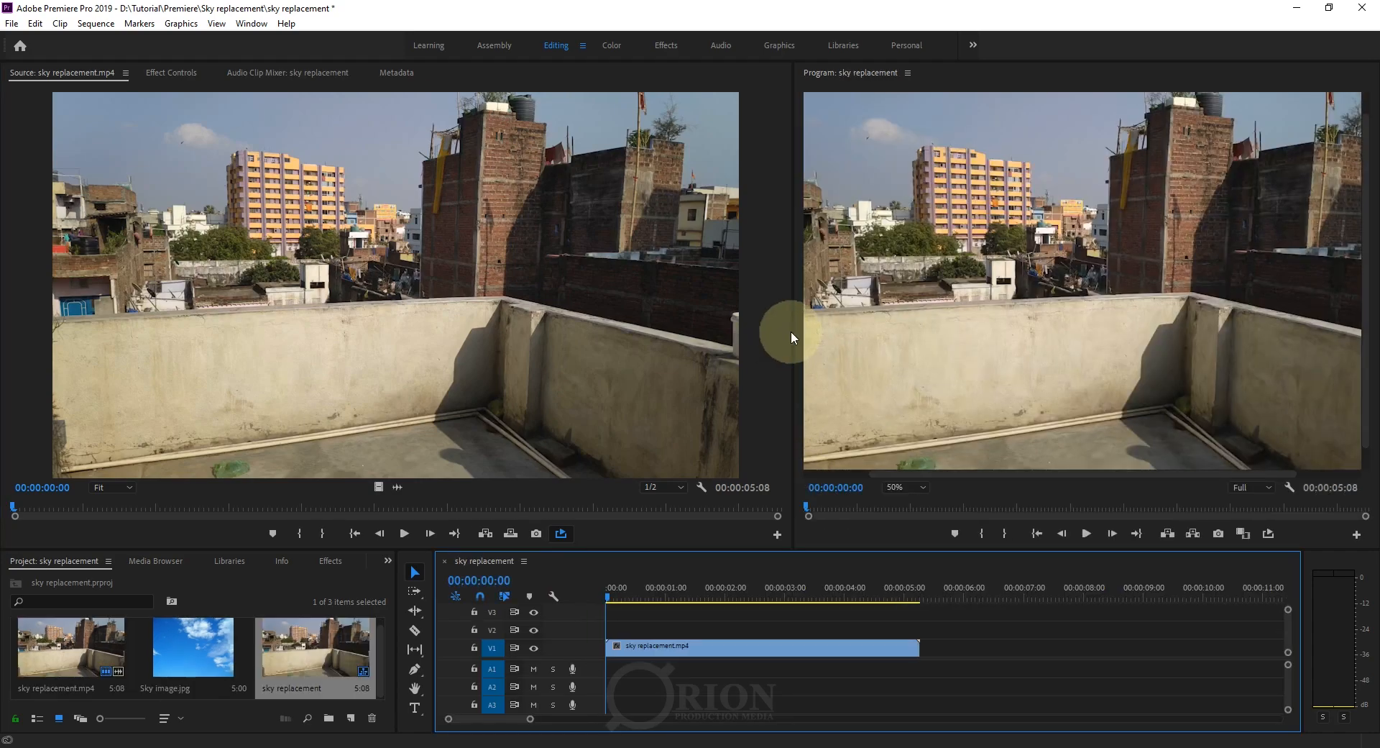
left_click_drag(792, 332, 359, 387)
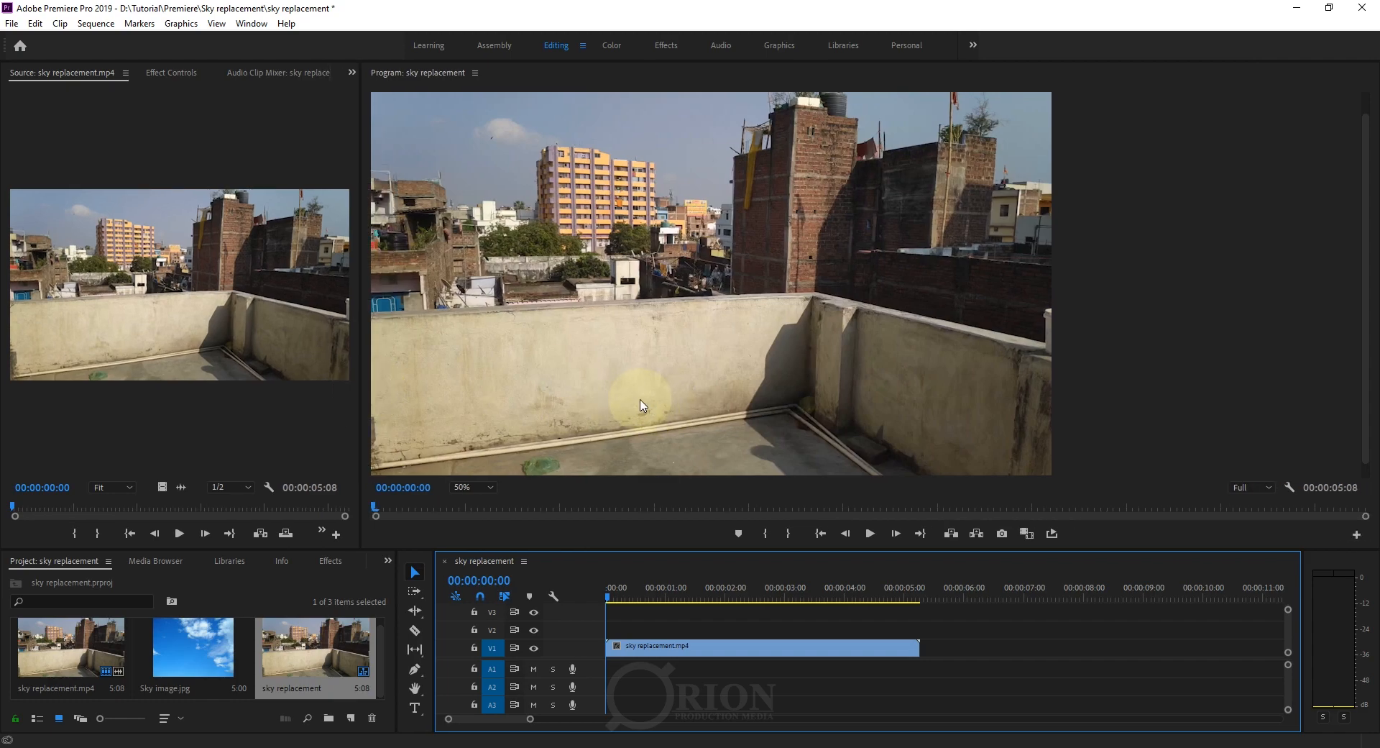
left_click(830, 382)
left_click(469, 488)
left_click(475, 499)
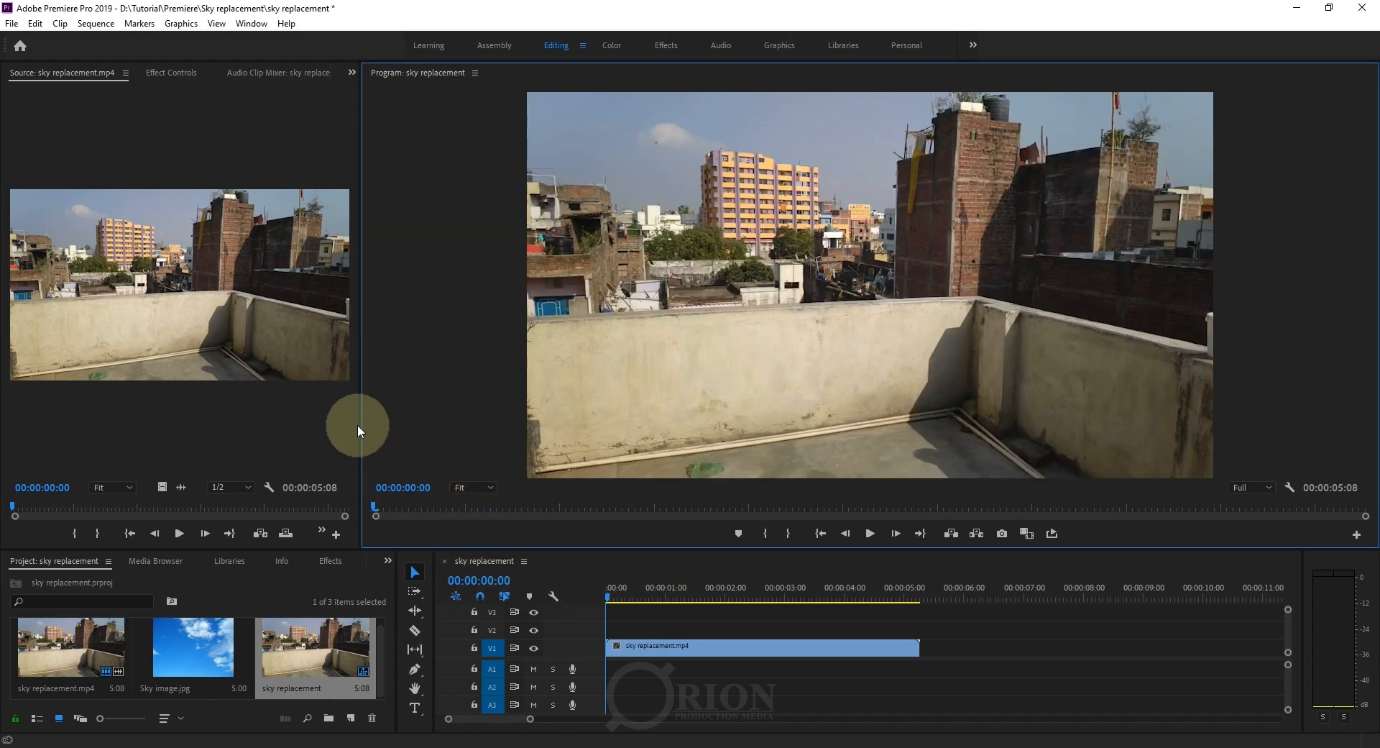
left_click_drag(361, 424, 432, 436)
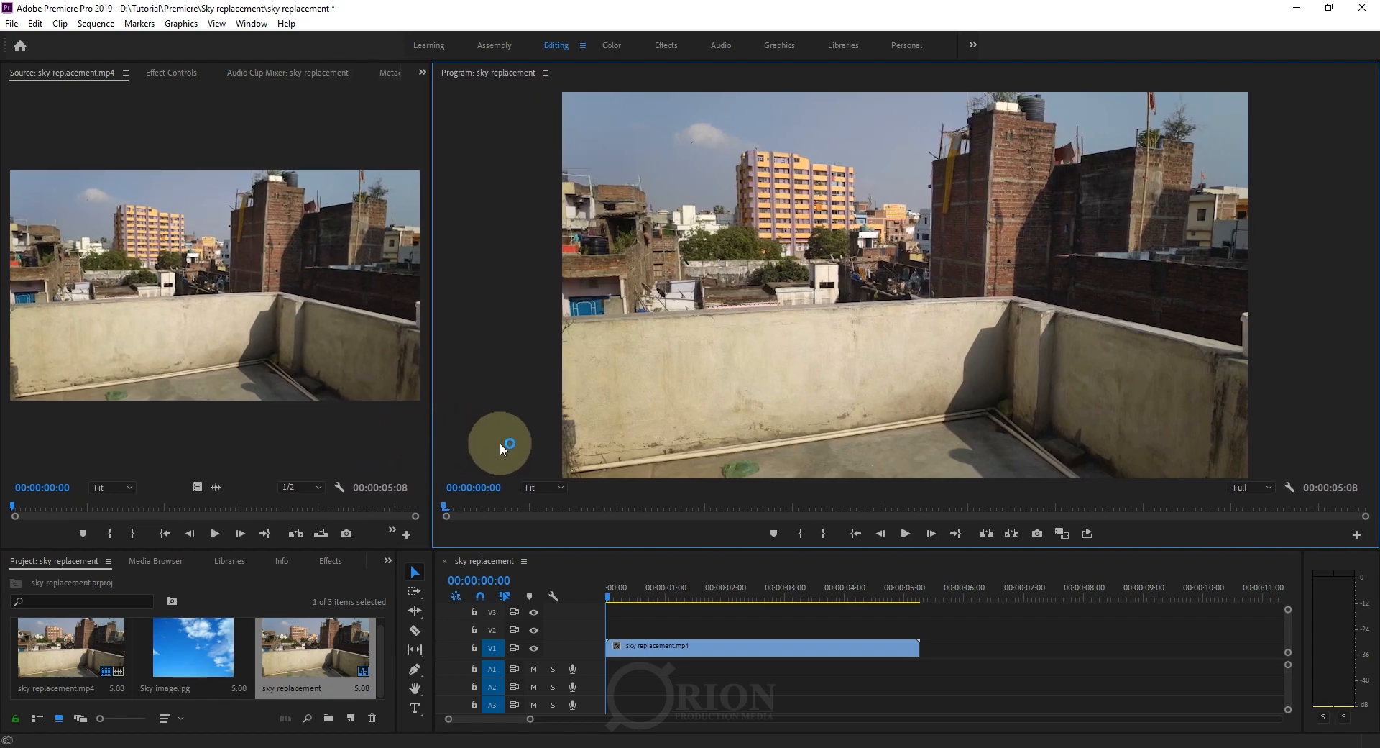
Replace the sky replacement.mp4 clip in the sequence with an After Effects composition.
left_click_drag(938, 687, 775, 631)
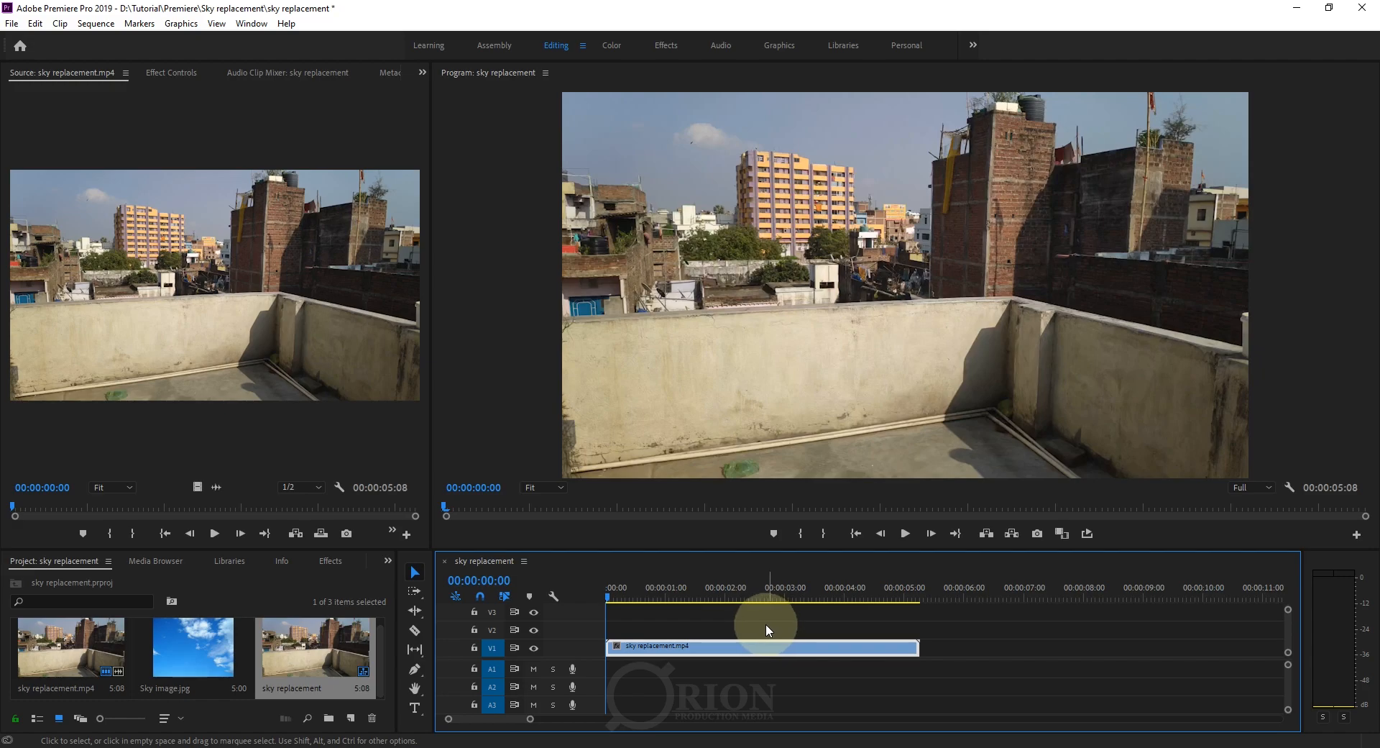
left_click_drag(616, 590, 546, 623)
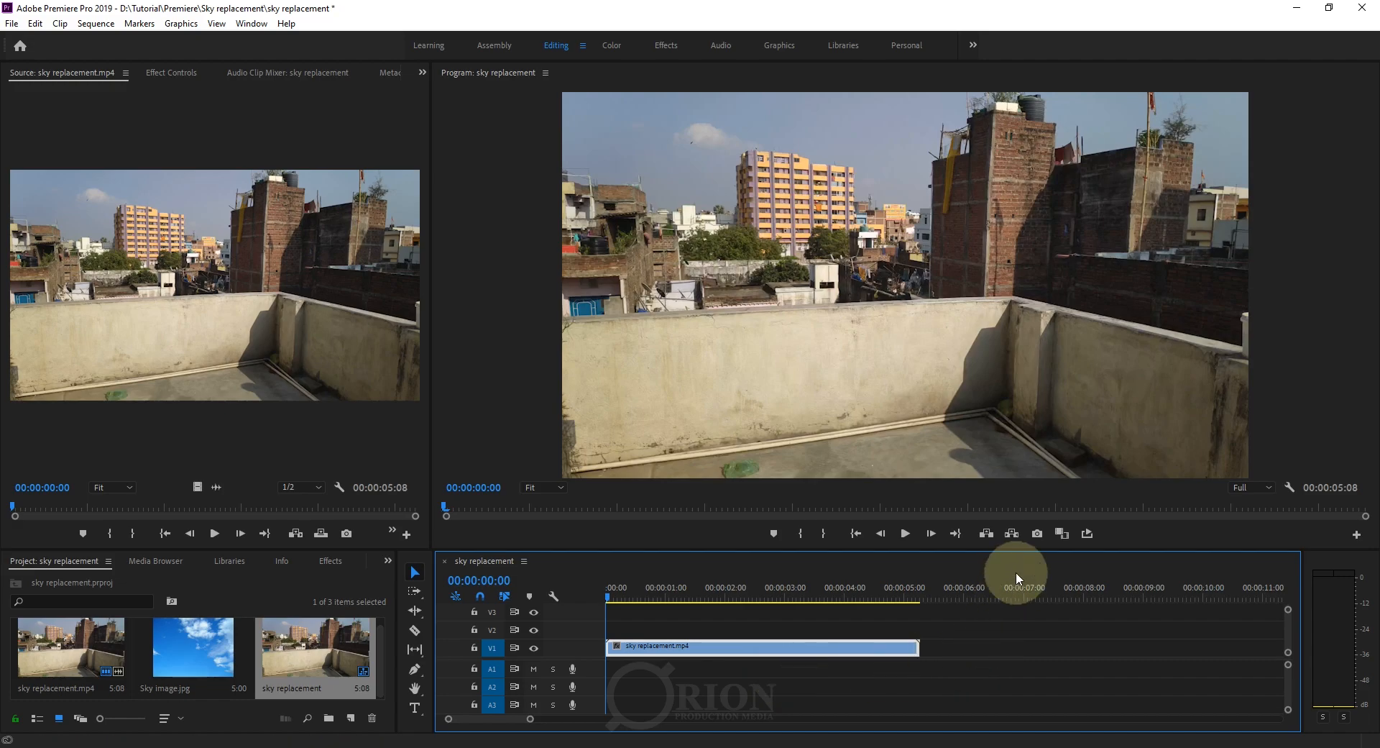
left_click(1090, 538)
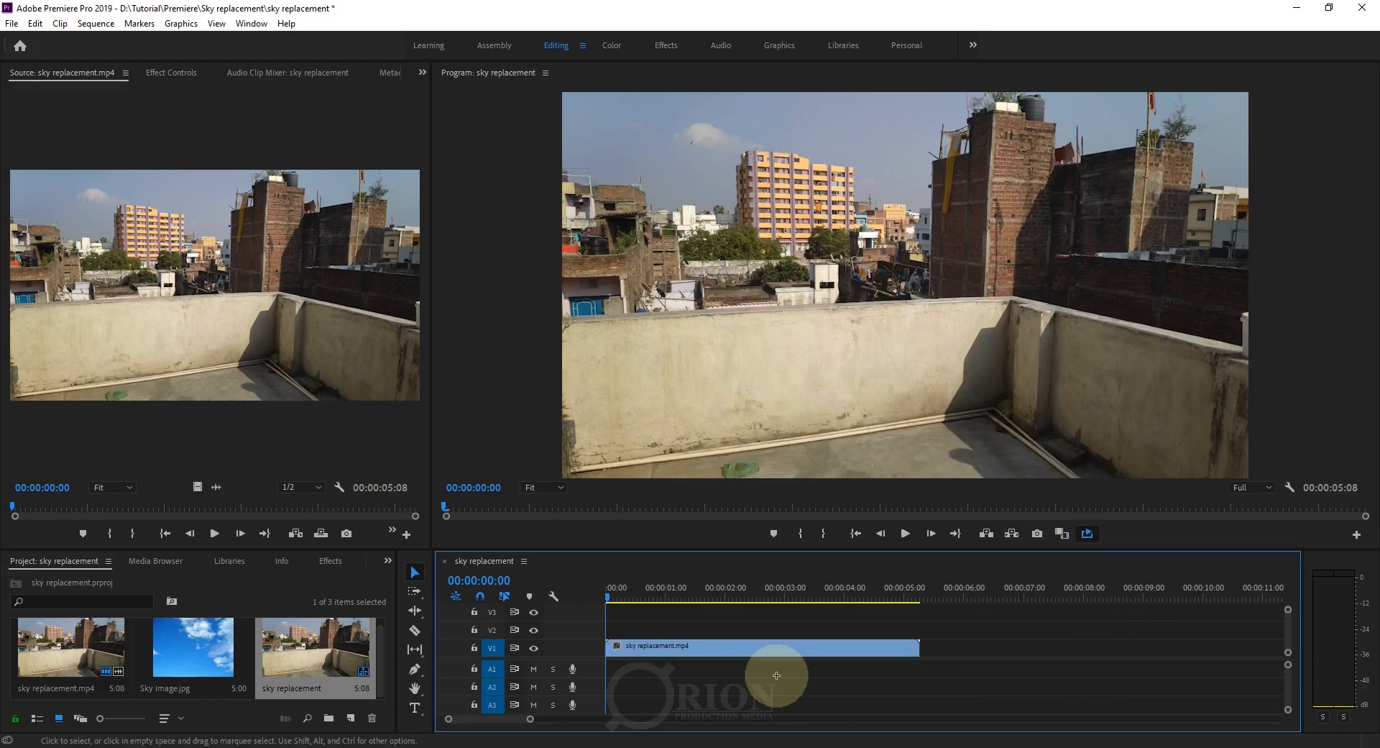
right_click(691, 647)
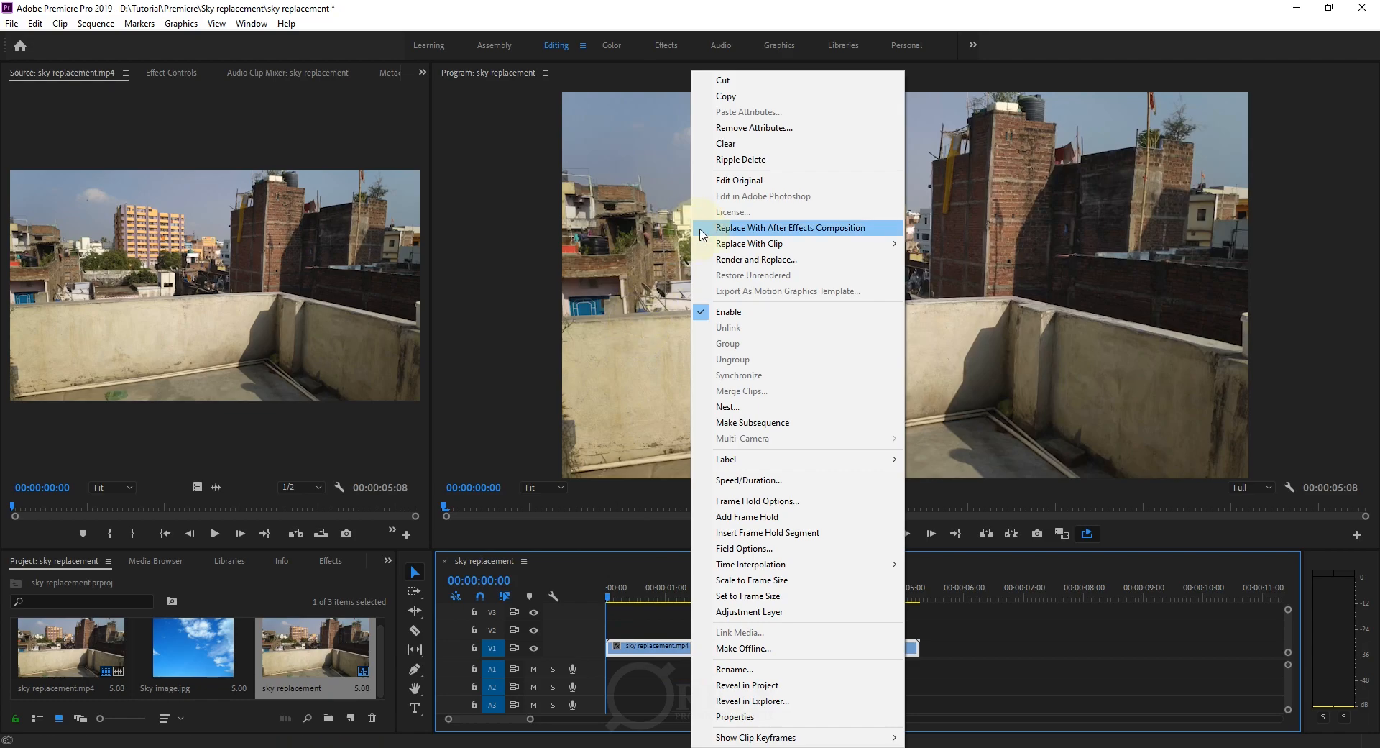
left_click(812, 228)
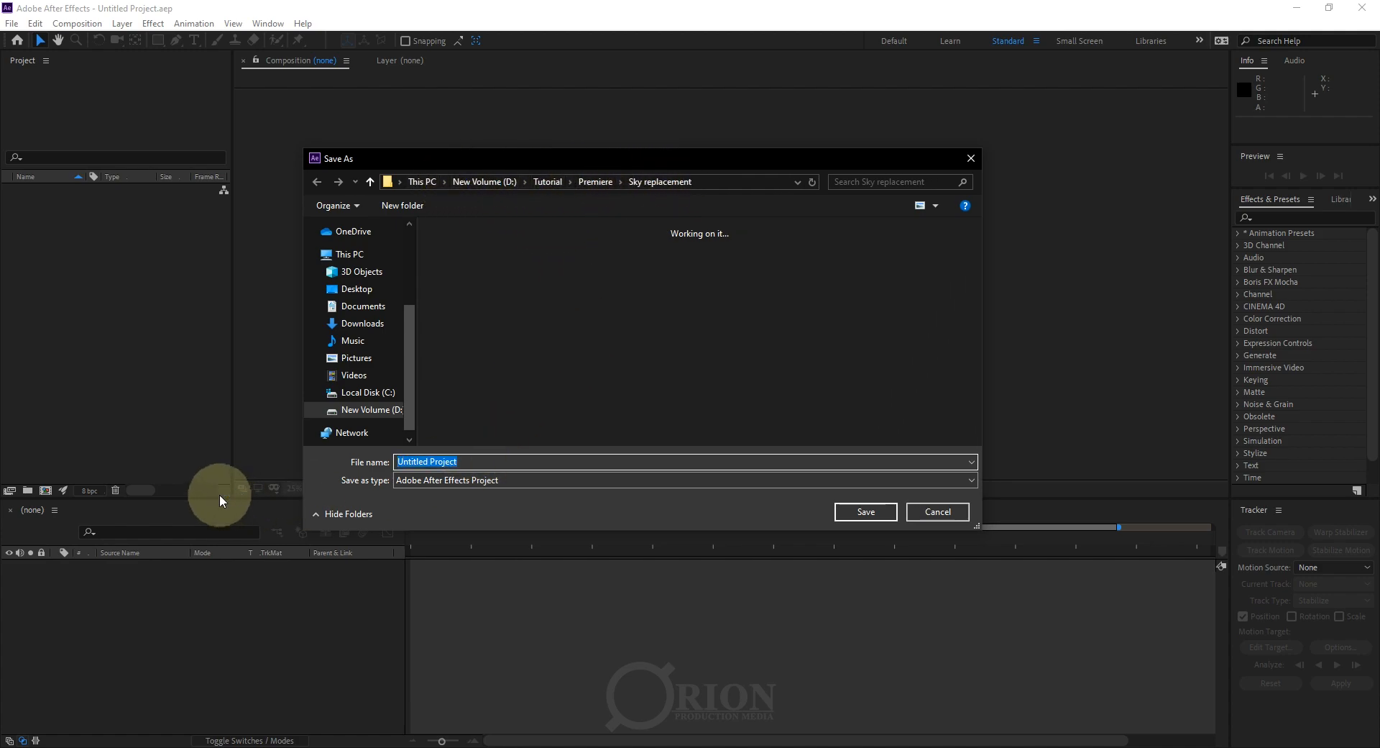
Save the After Effects project as "sky replacement" in the Sky replacement folder.
type("sky re")
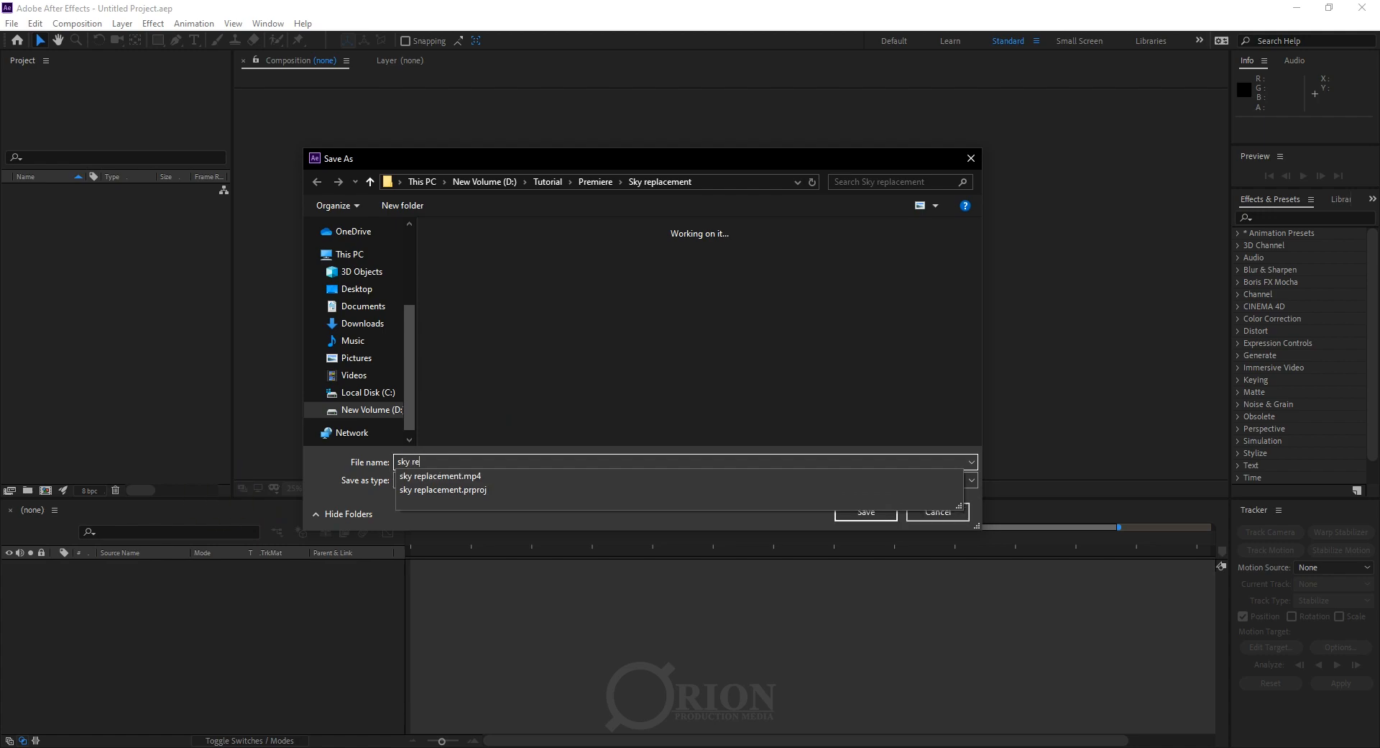
type("placement")
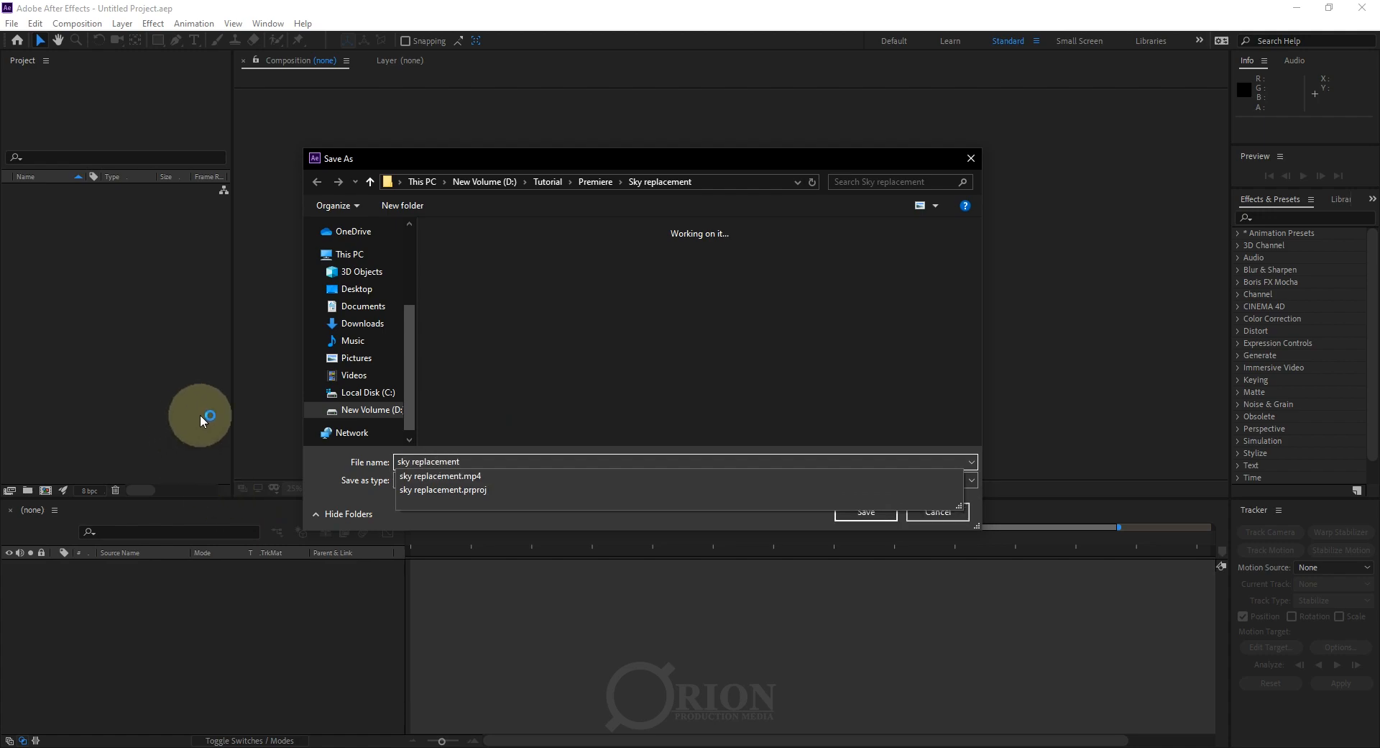
left_click(616, 367)
left_click(850, 513)
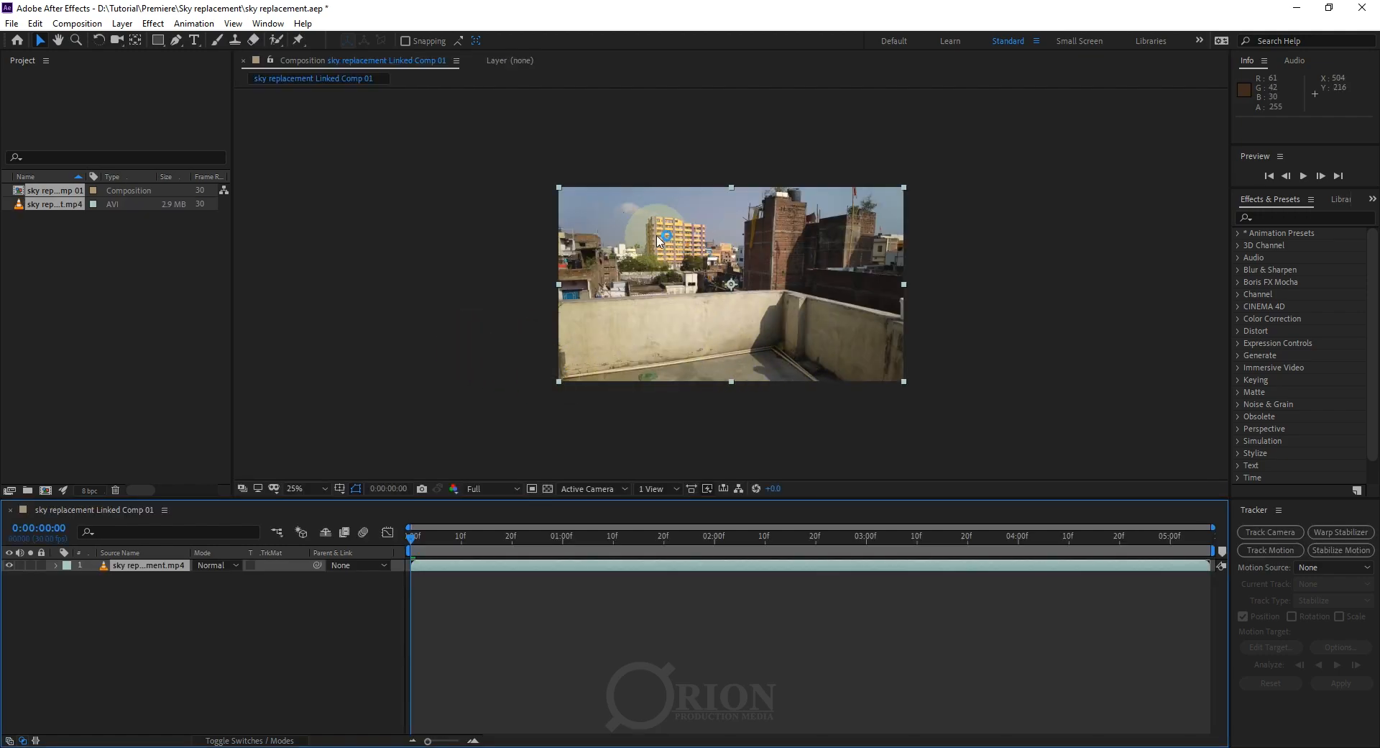
Examine the linked composition and its footage in After Effects, and check the replaced clip in the Premiere Pro sequence.
left_click_drag(70, 604, 204, 558)
left_click(869, 619)
left_click(1005, 398)
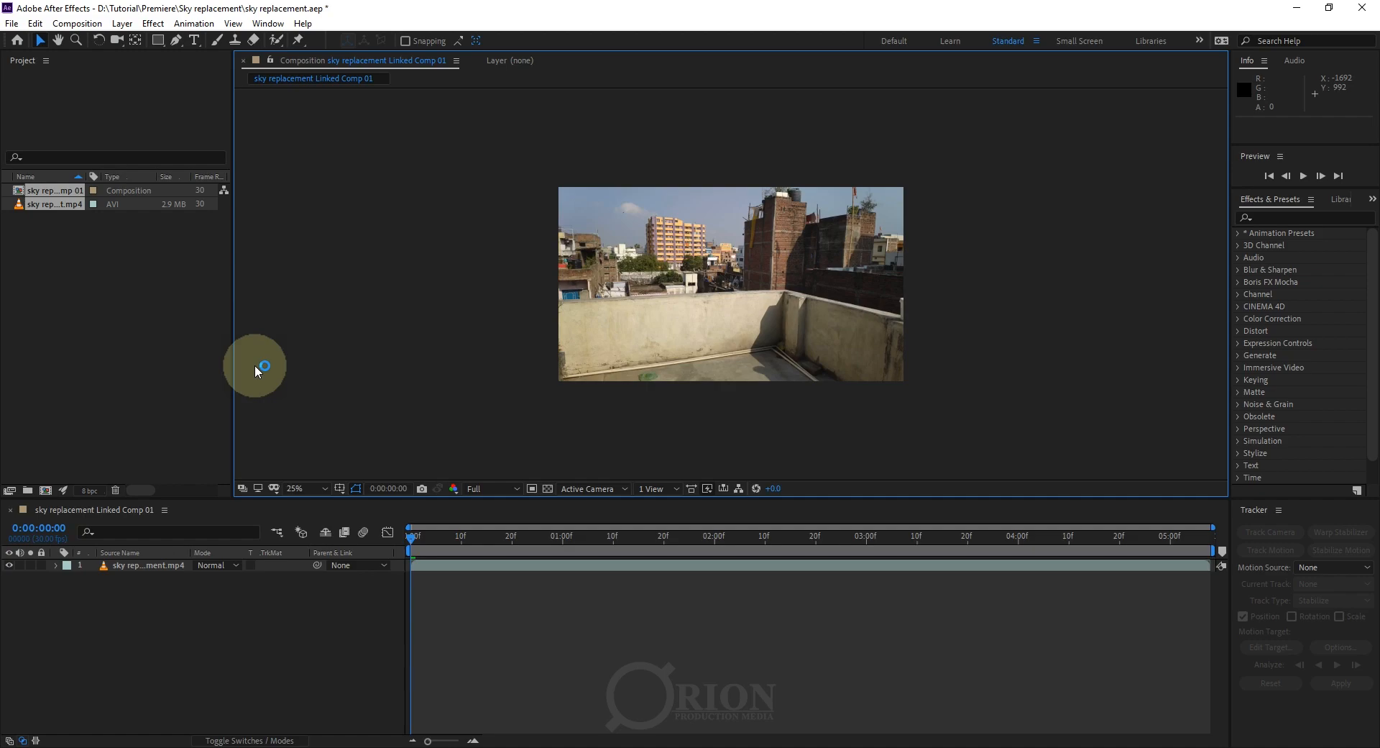
left_click(127, 374)
left_click_drag(16, 226, 15, 194)
left_click(62, 410)
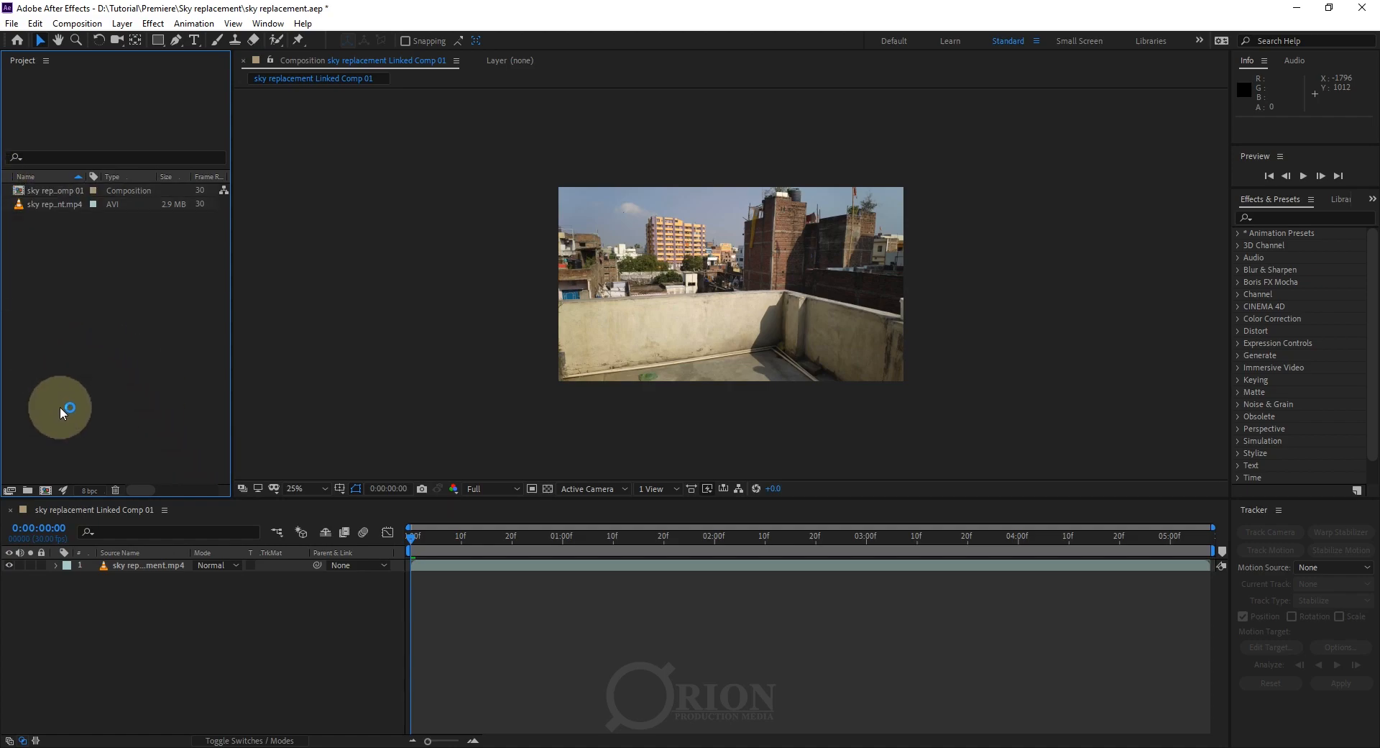
left_click_drag(414, 226, 964, 435)
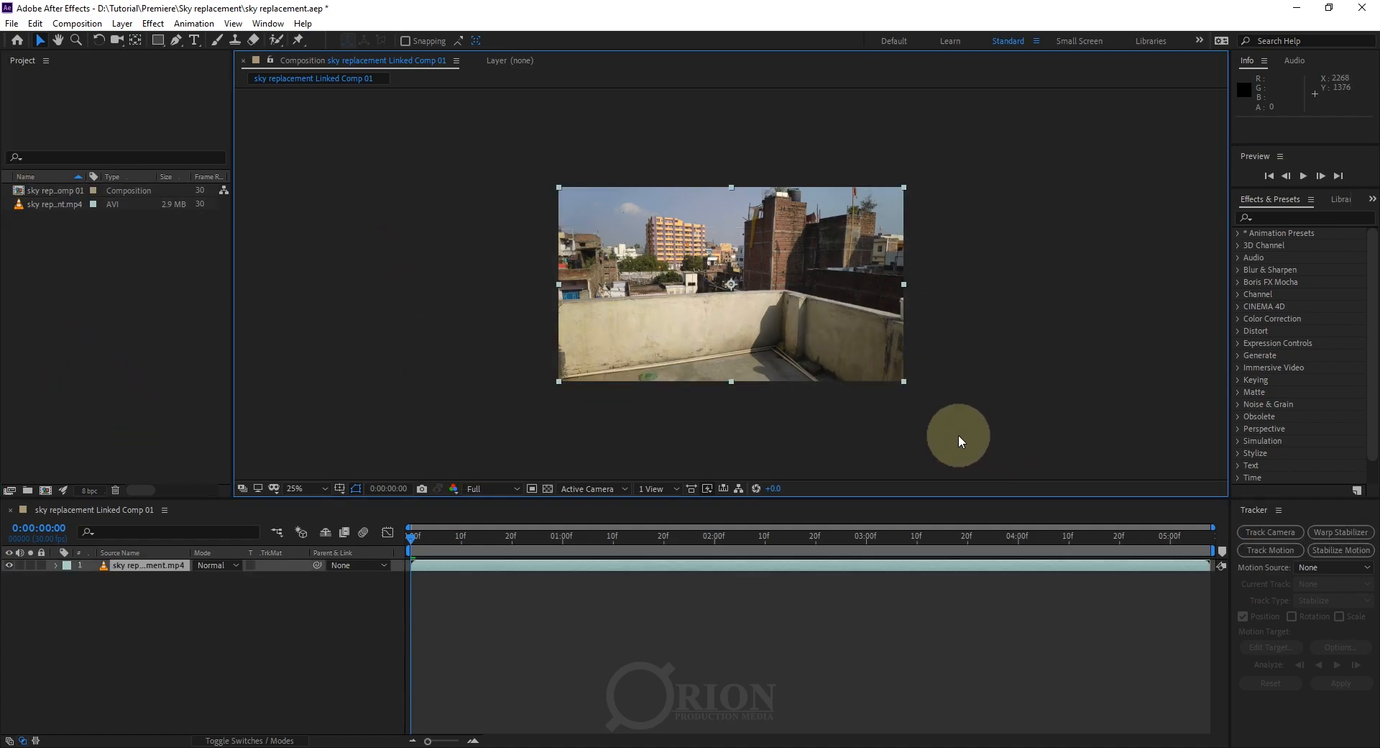
key("alt+Tab")
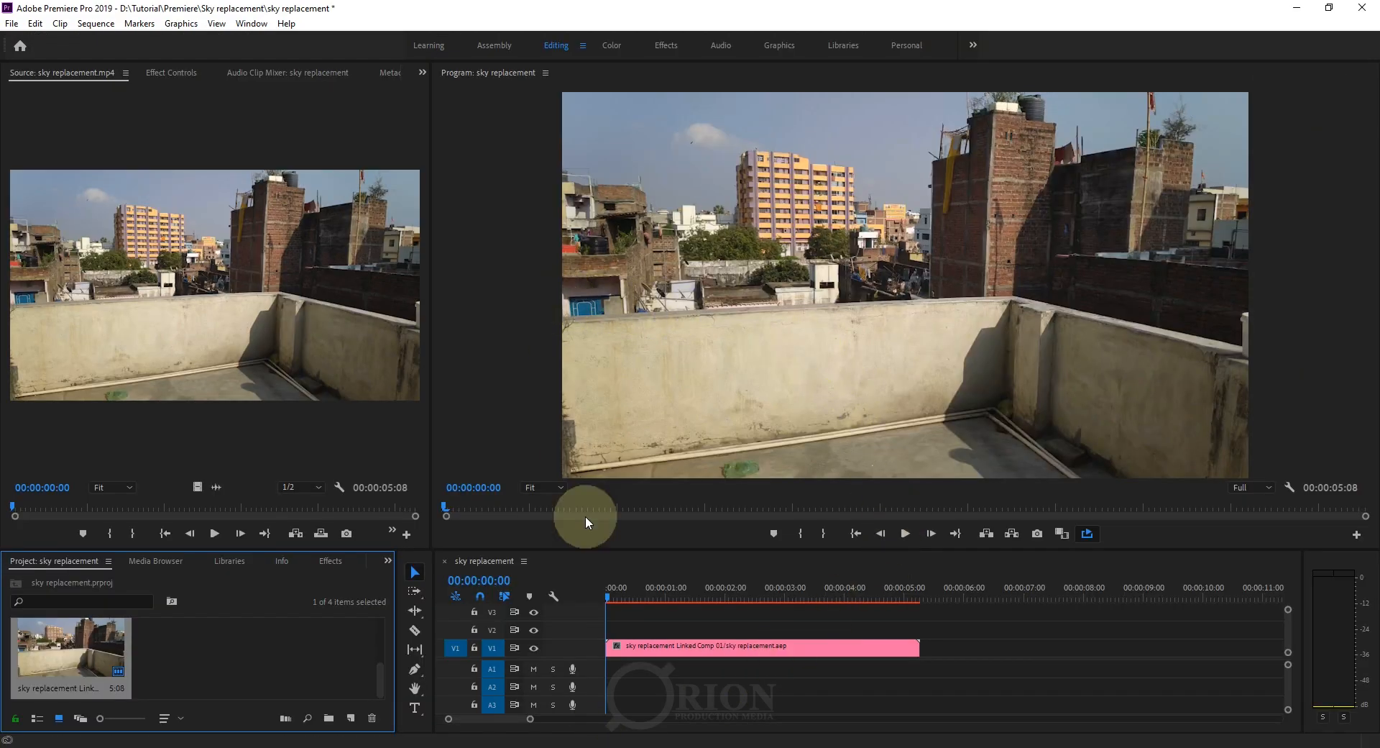
key("alt+Tab")
left_click(1047, 392)
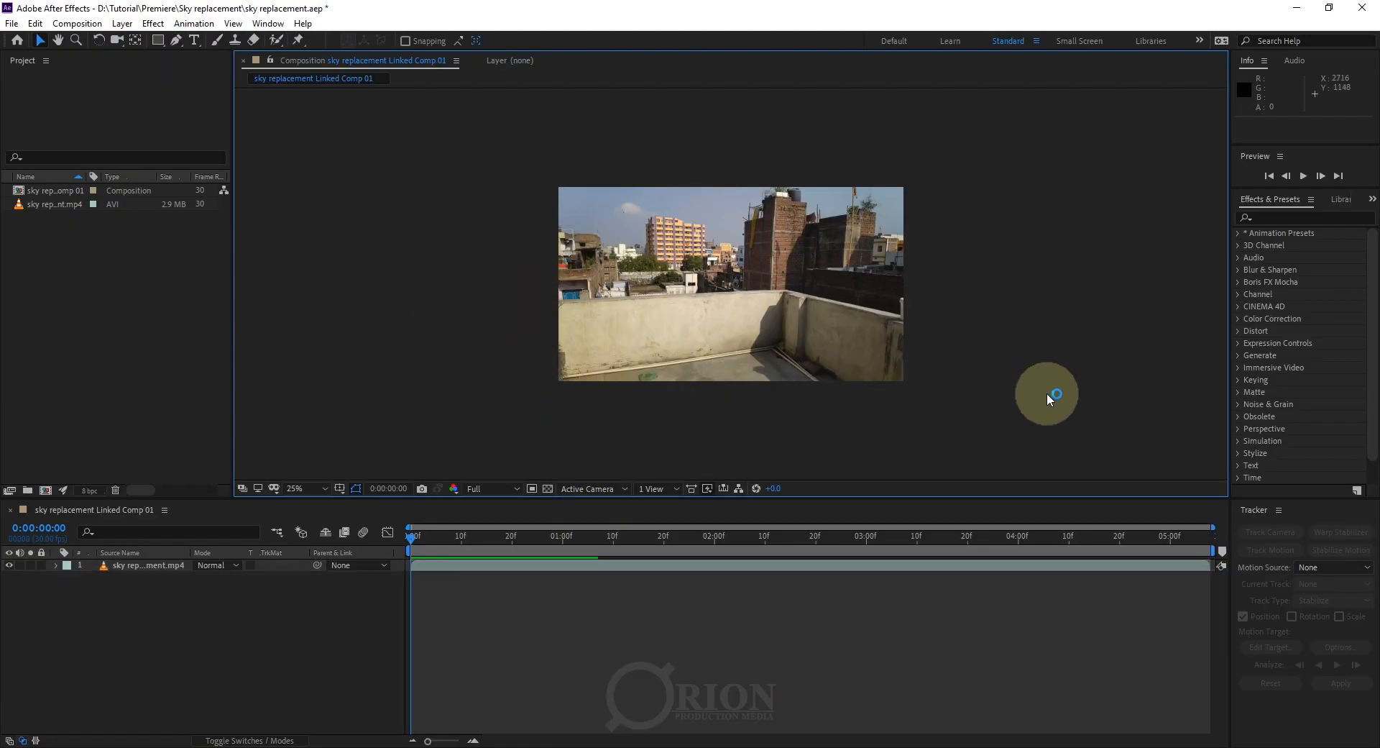
Shrink the timeline area to give the composition viewer more height and set its magnification to 50%.
left_click_drag(1031, 426, 372, 159)
left_click(414, 355)
scroll(638, 433, "up", 2)
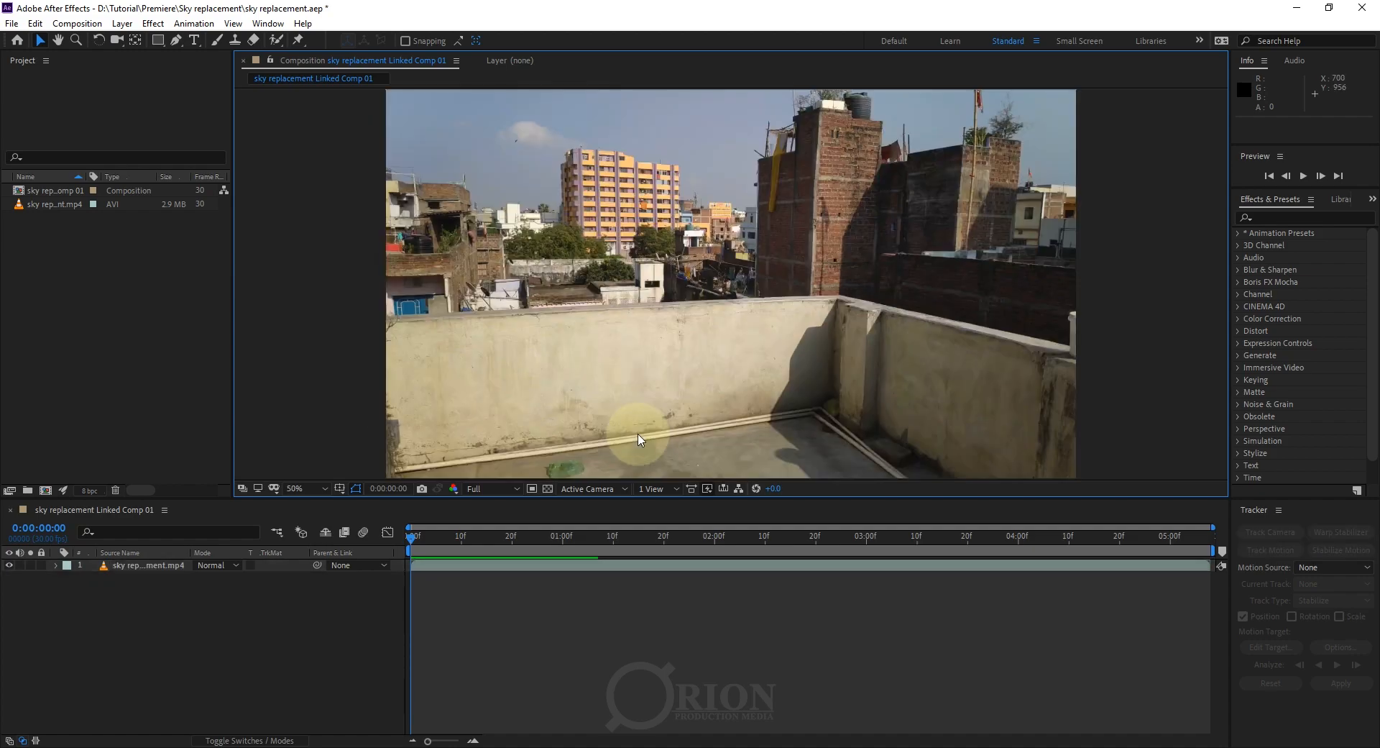
scroll(659, 363, "down", 2)
scroll(658, 363, "up", 2)
scroll(660, 364, "down", 2)
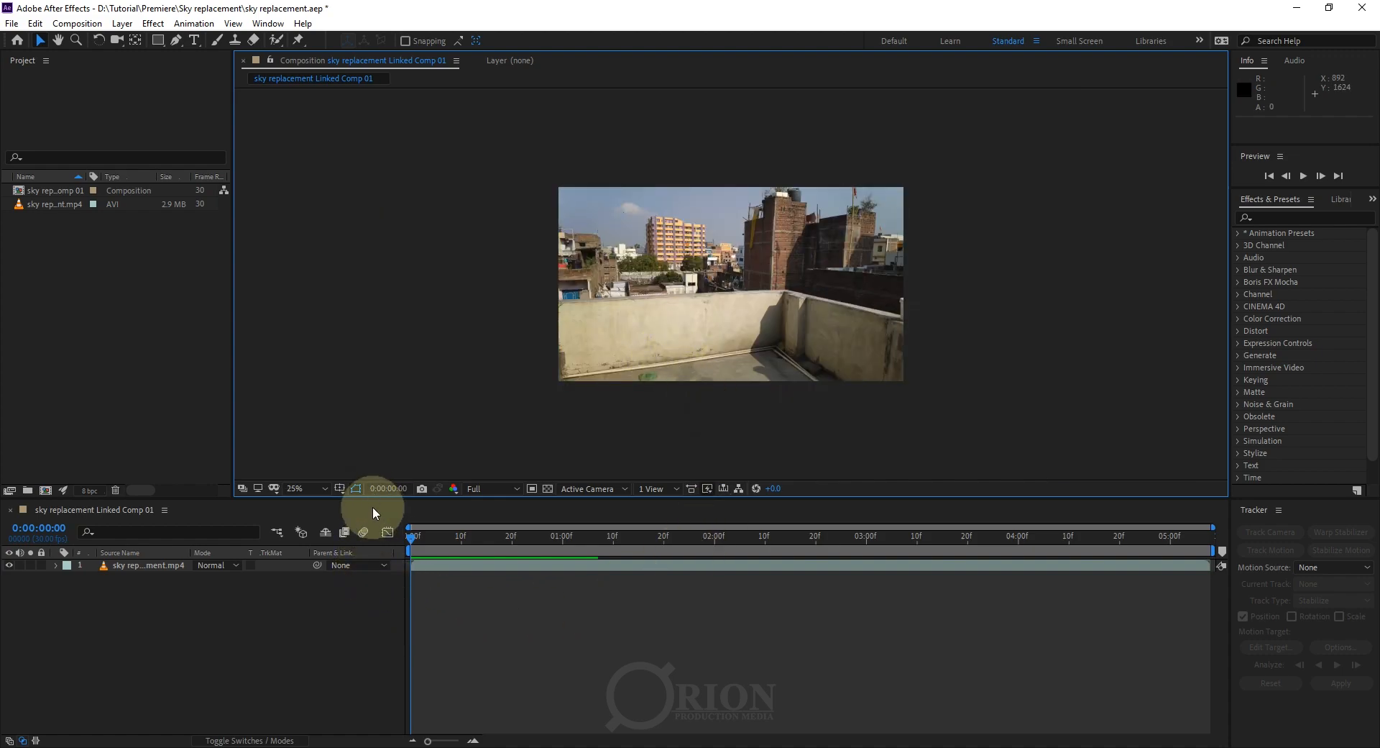
left_click_drag(373, 504, 374, 573)
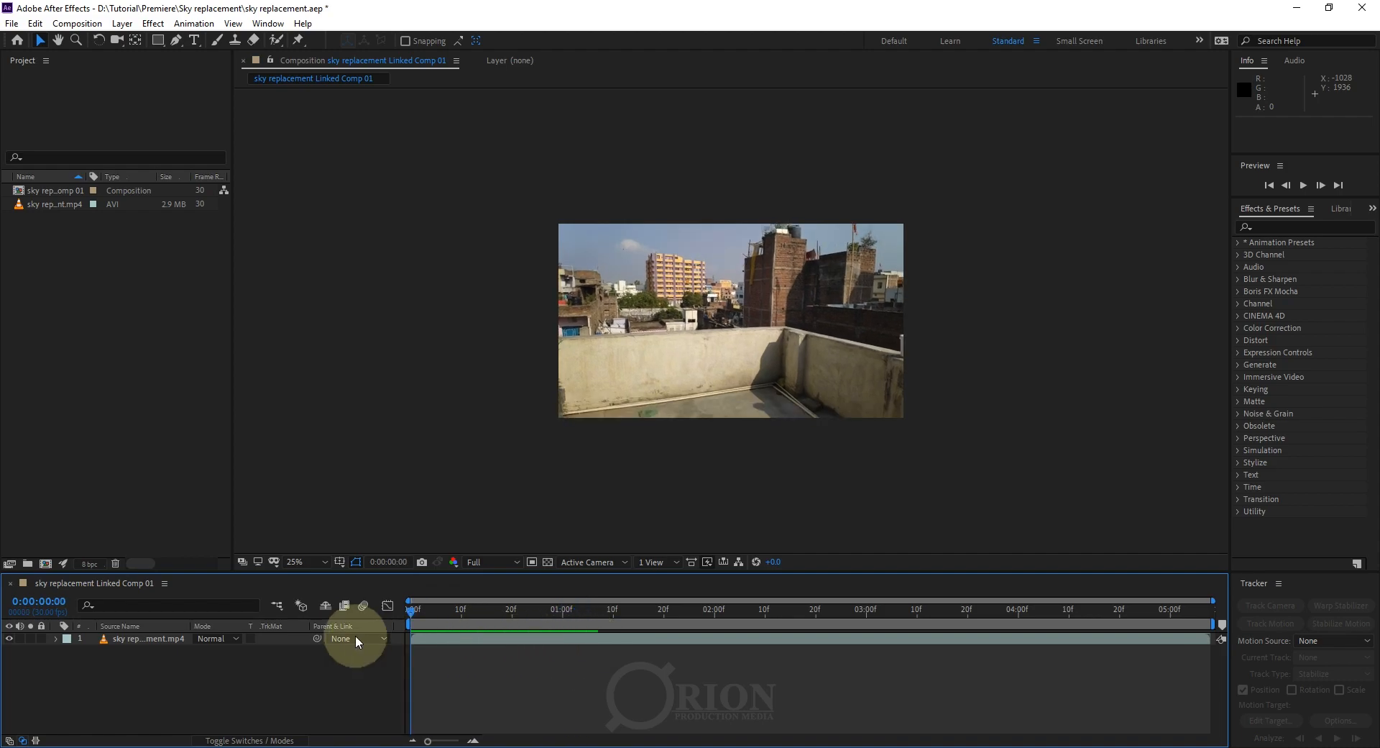
scroll(706, 372, "up", 2)
Switch to Premiere Pro to look at its effects categories, and return to After Effects.
left_click(485, 745)
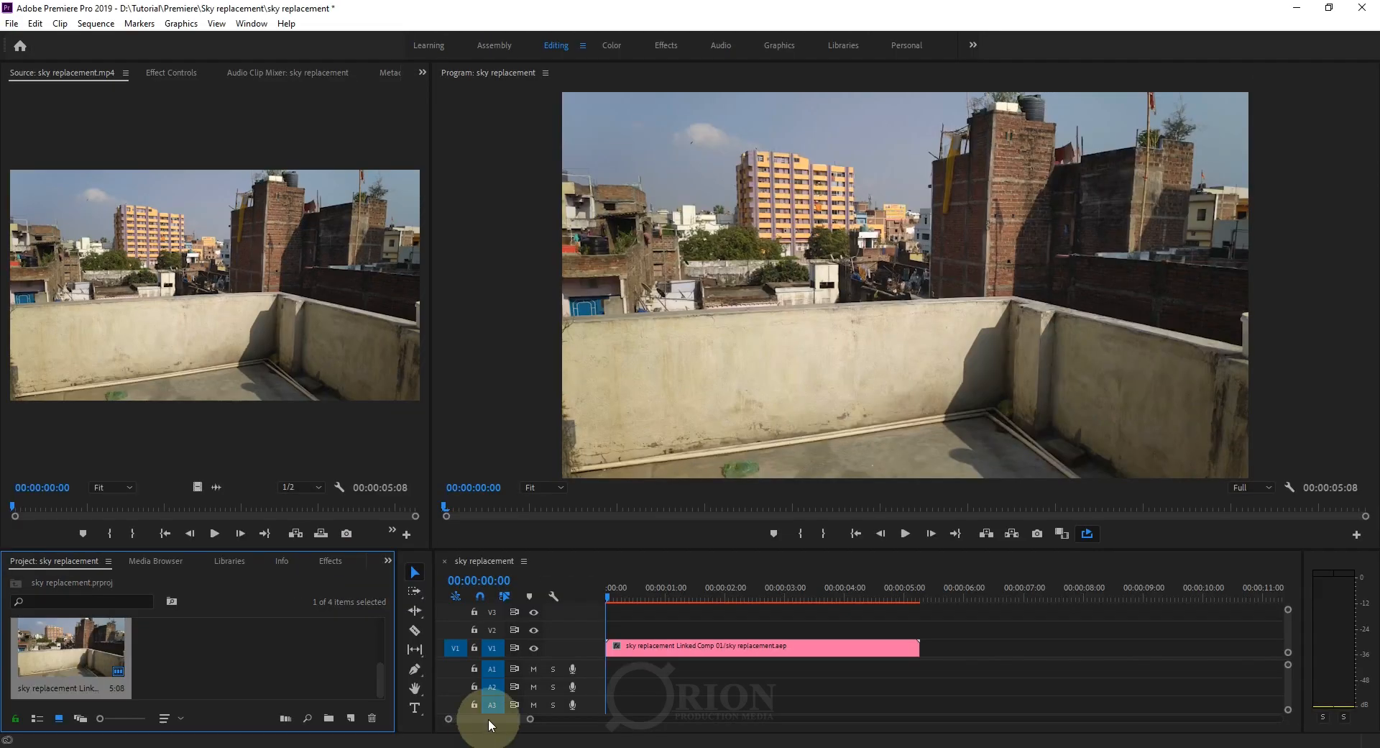
left_click(324, 562)
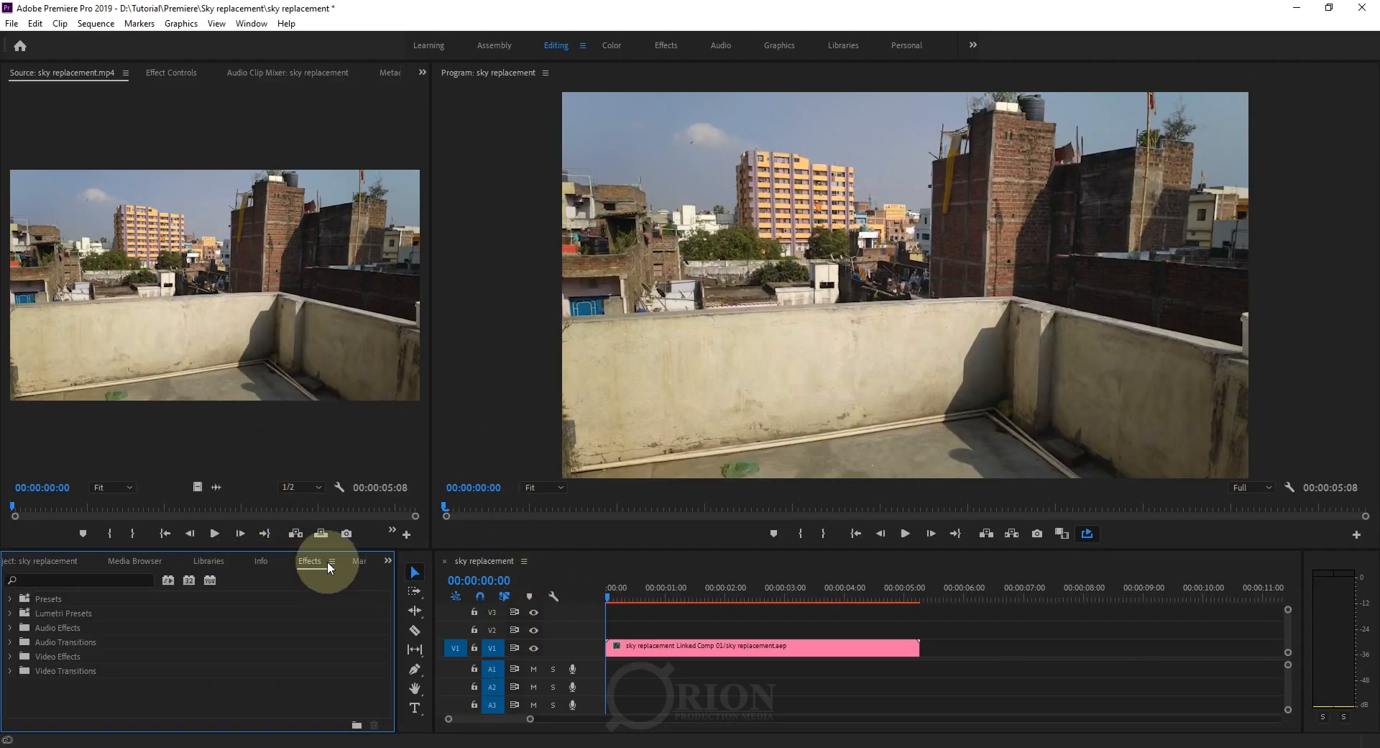
left_click(615, 746)
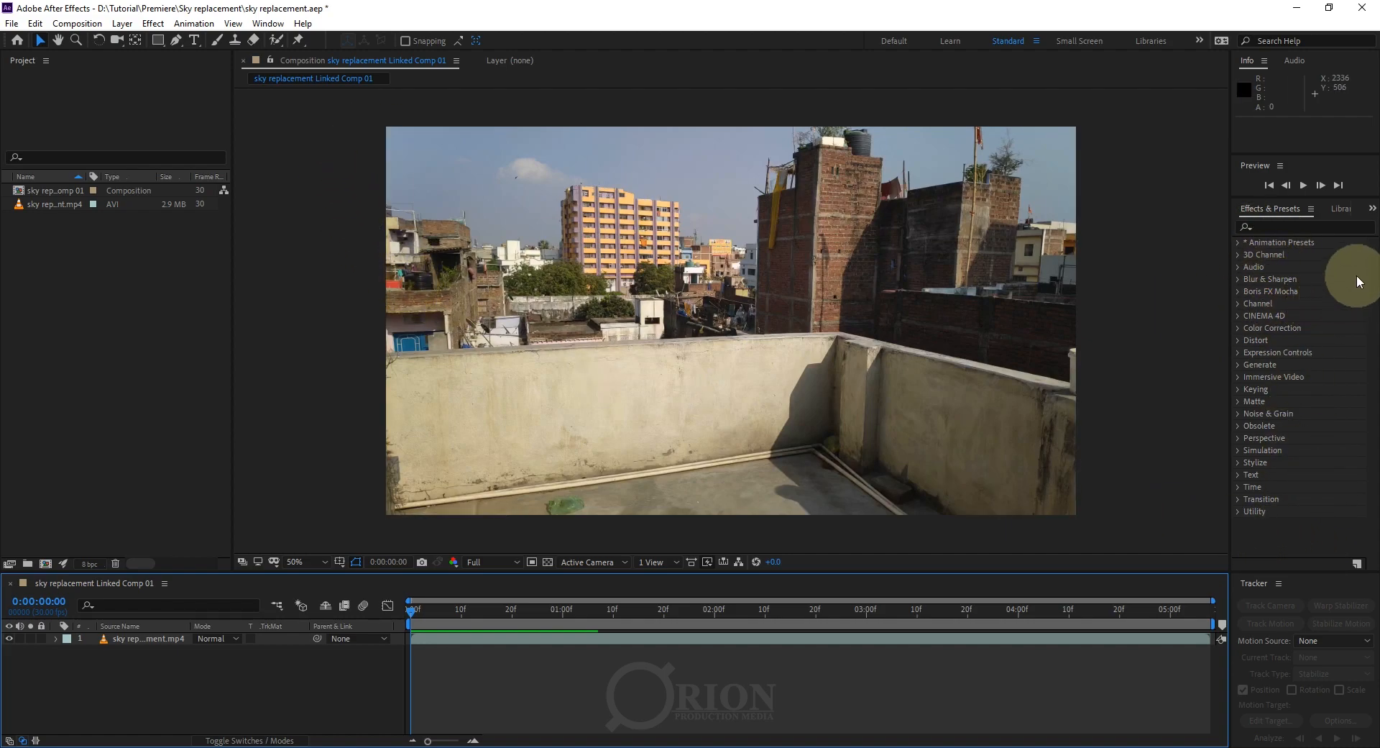
left_click(268, 23)
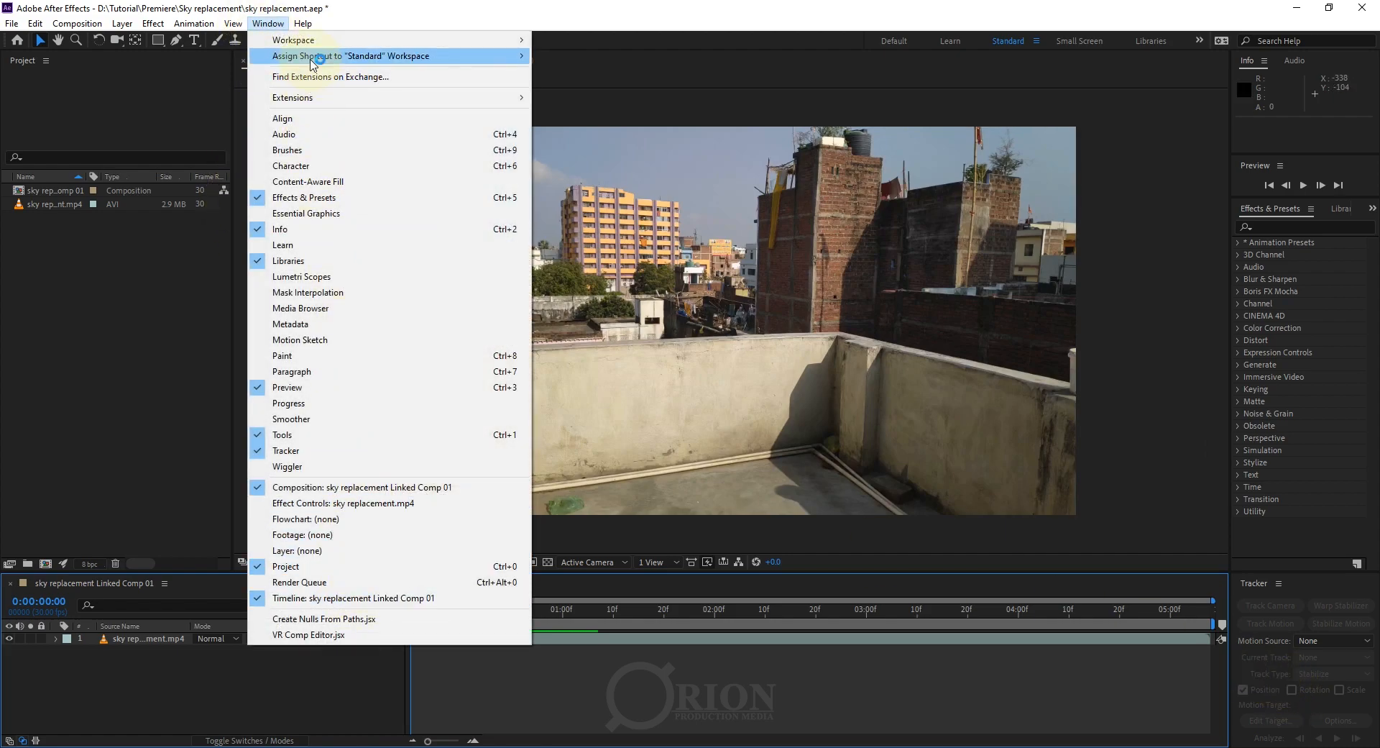
mouse_move(303, 23)
left_click(675, 18)
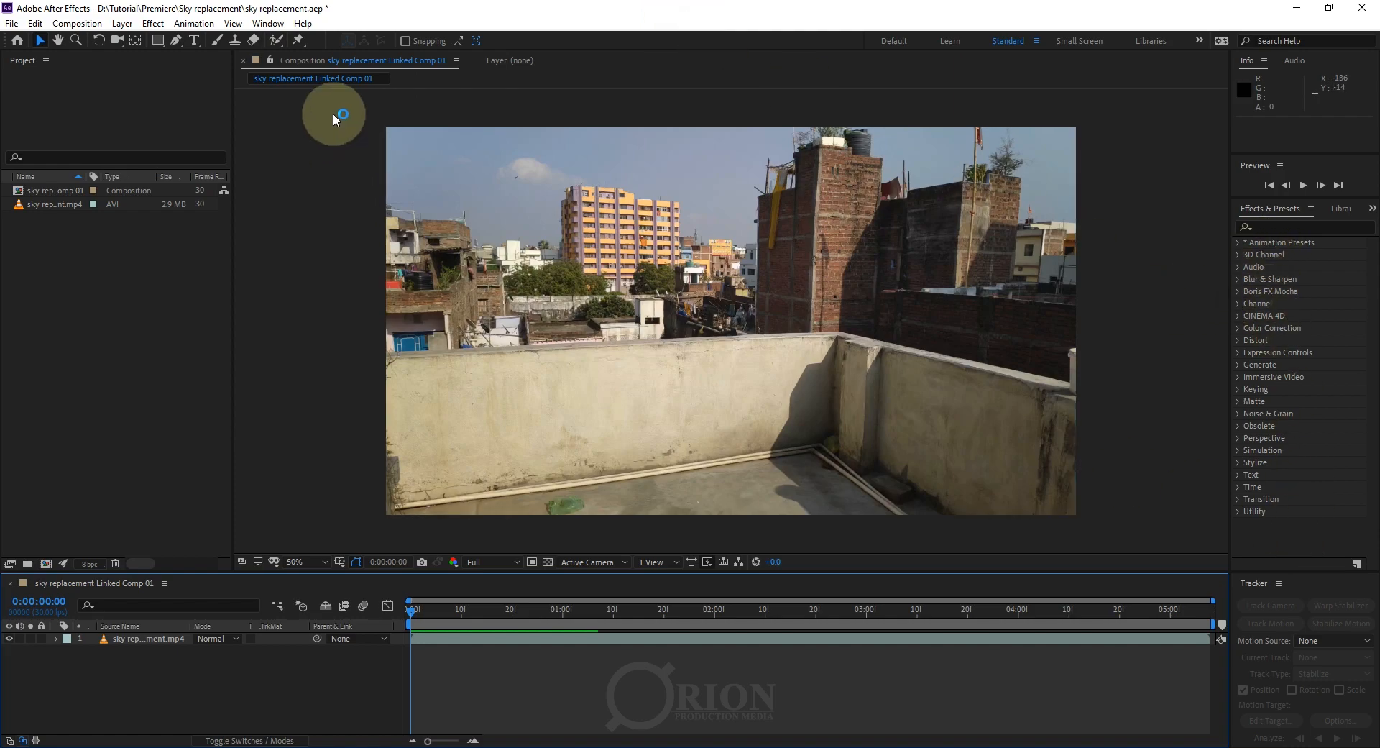
left_click(154, 24)
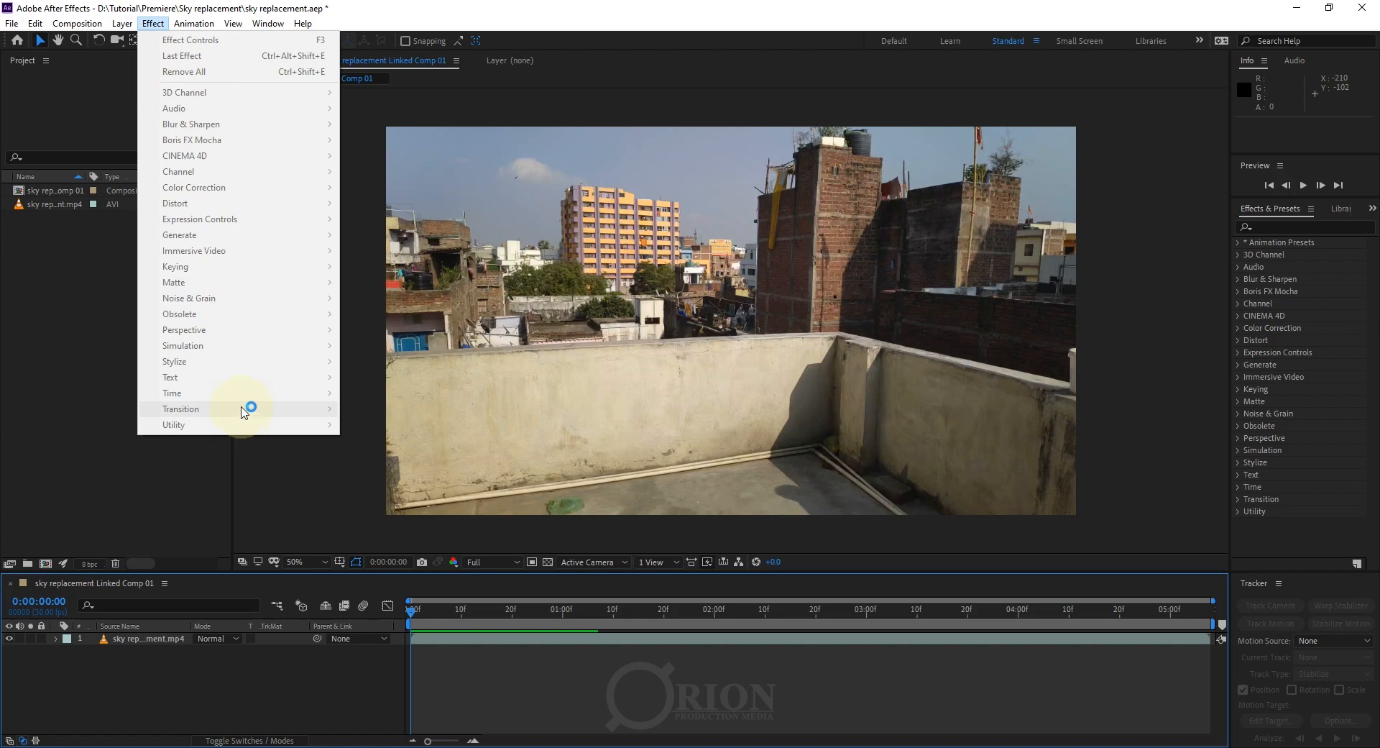
left_click(252, 701)
Scrub through the rooftop footage layer to examine how the camera moves, and return to the first frame.
left_click_drag(102, 689, 245, 629)
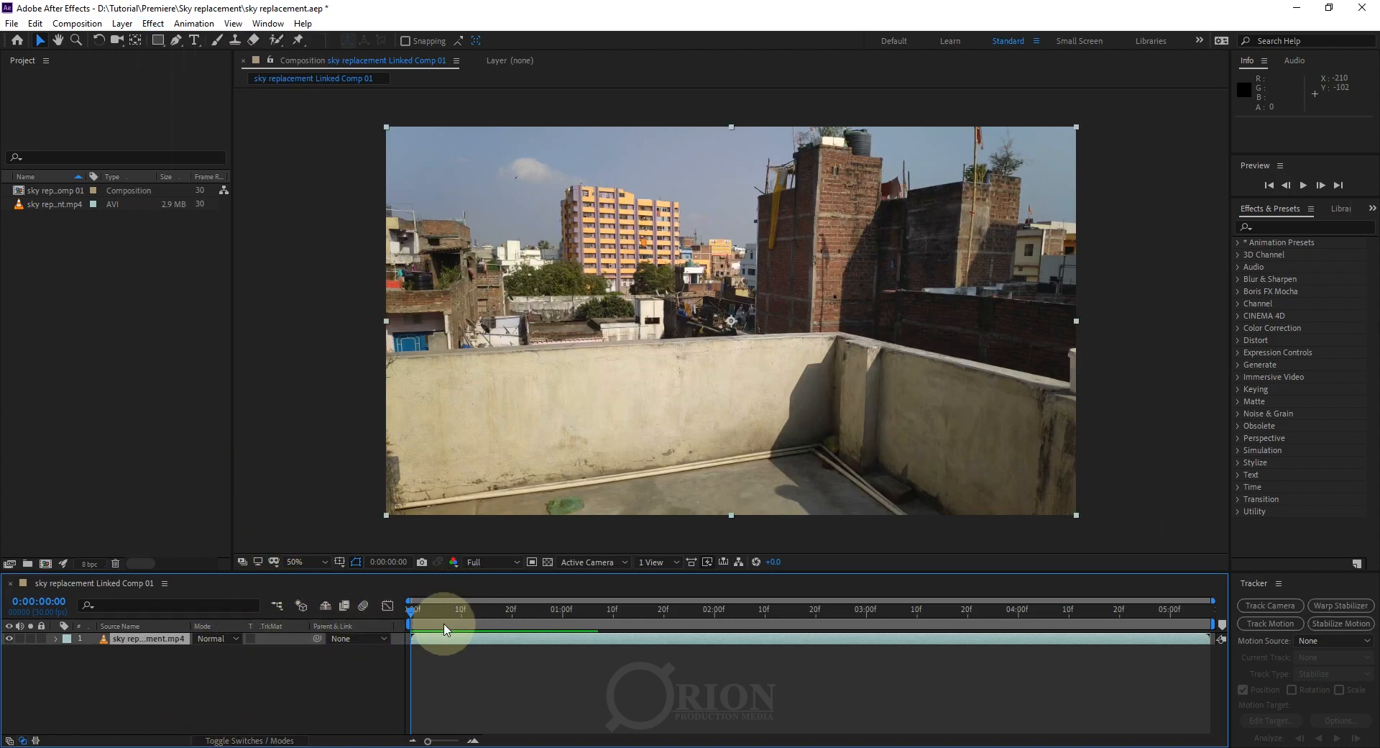
left_click_drag(87, 659, 242, 631)
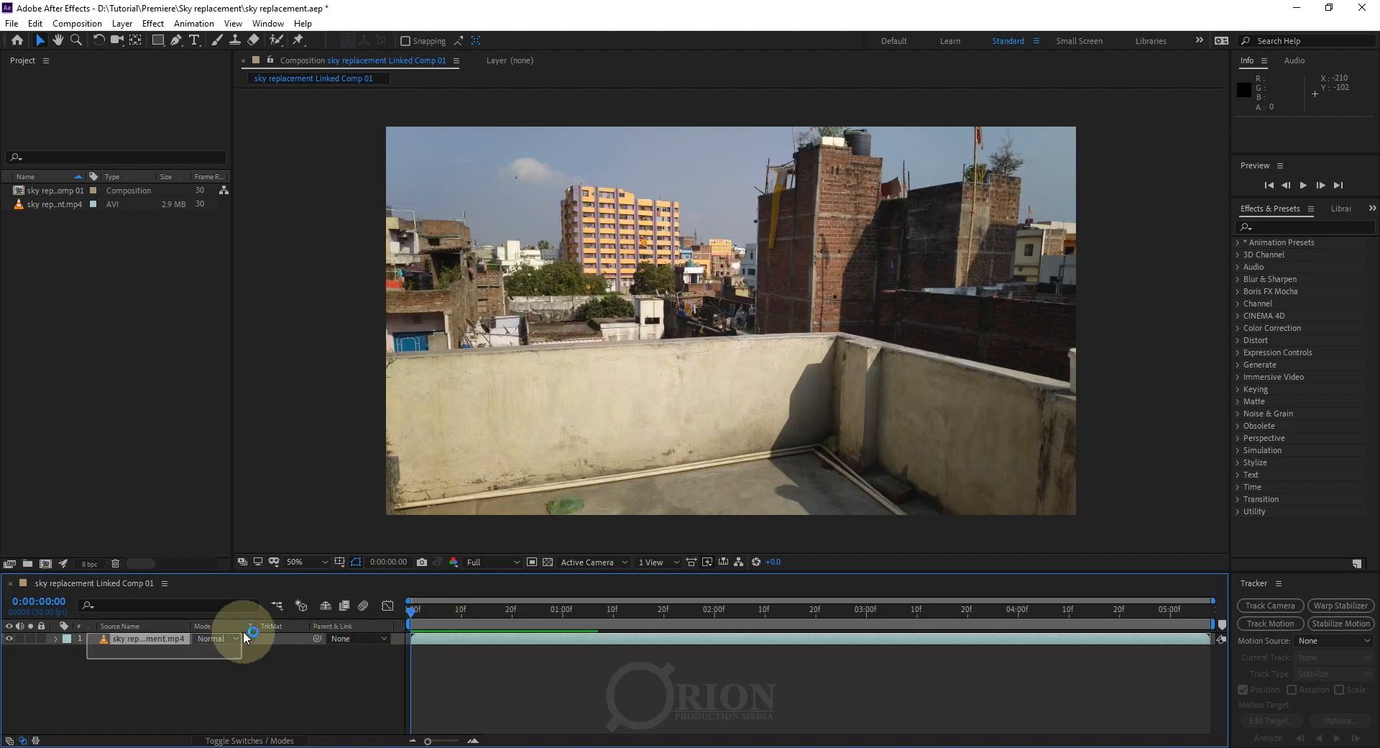
left_click_drag(440, 613, 841, 641)
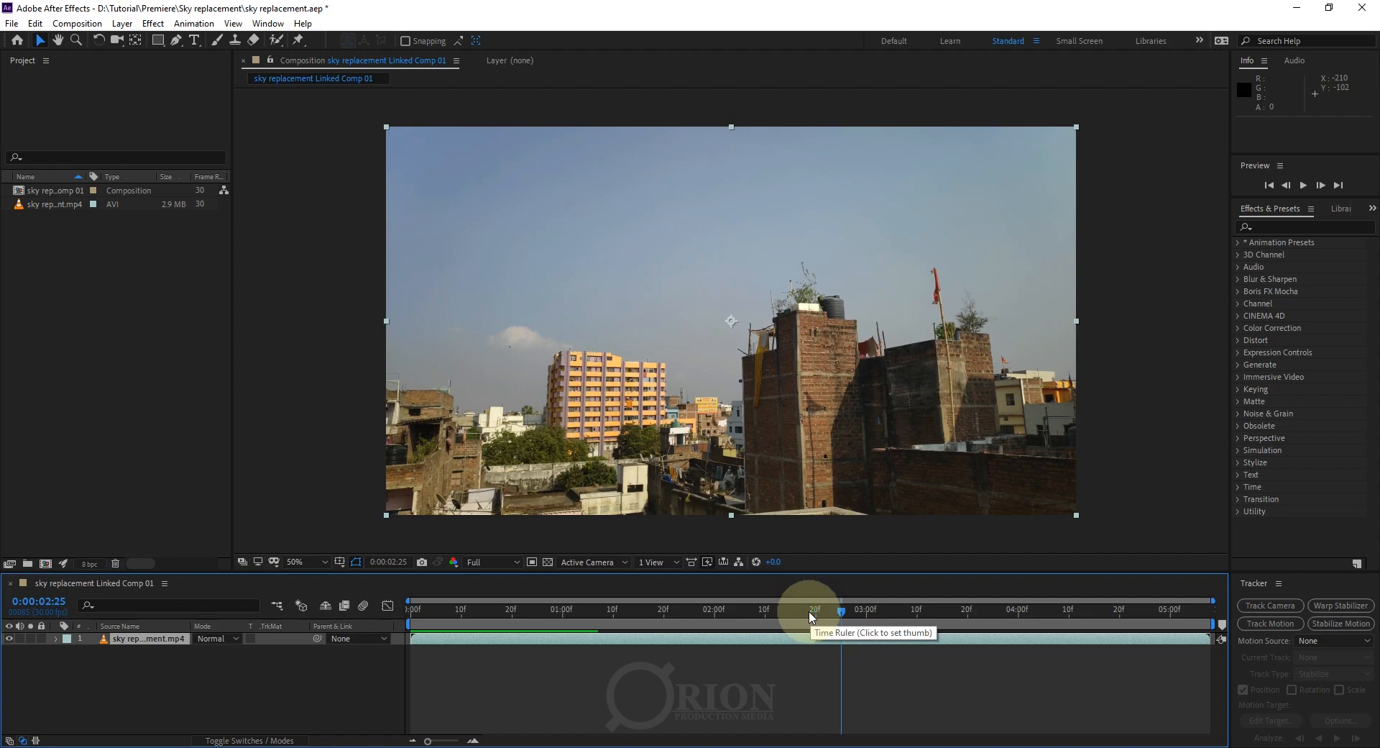
left_click_drag(800, 612, 594, 619)
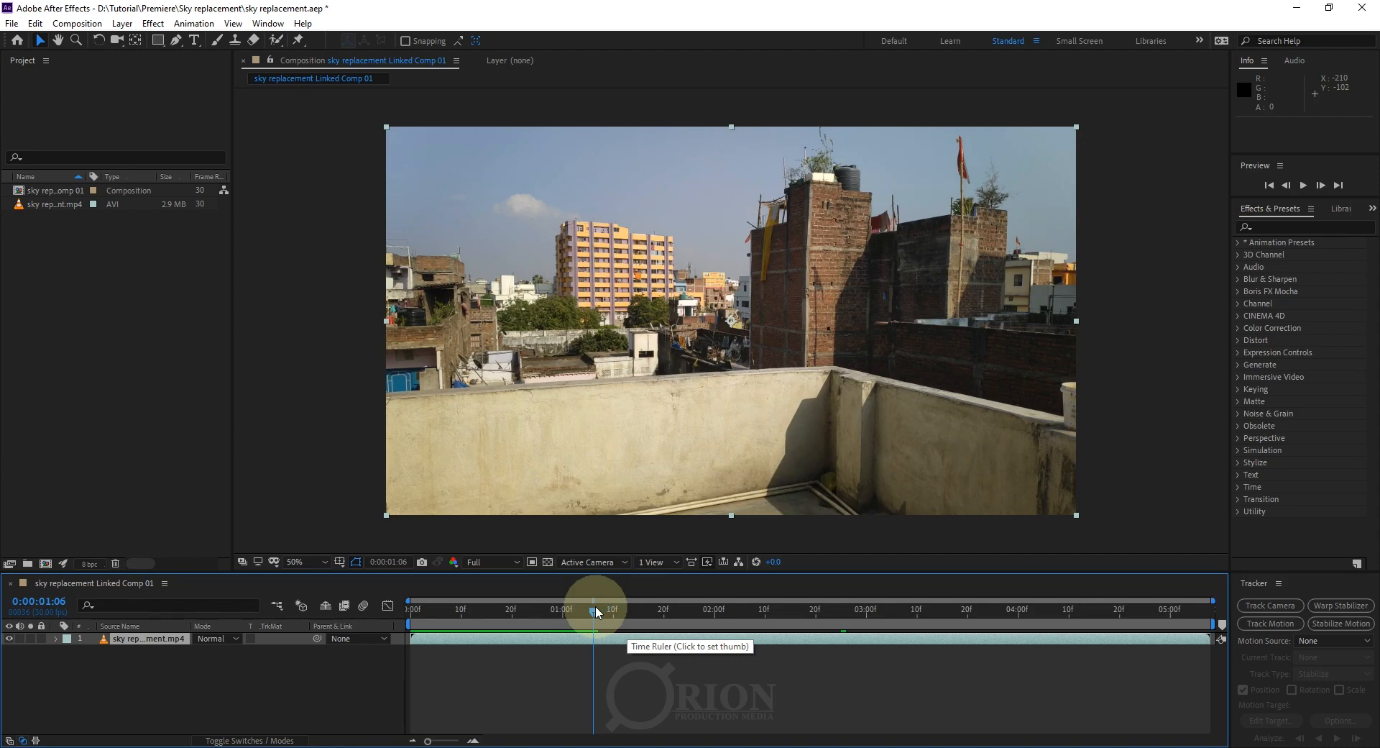
left_click_drag(595, 611, 624, 613)
left_click_drag(704, 647, 558, 650)
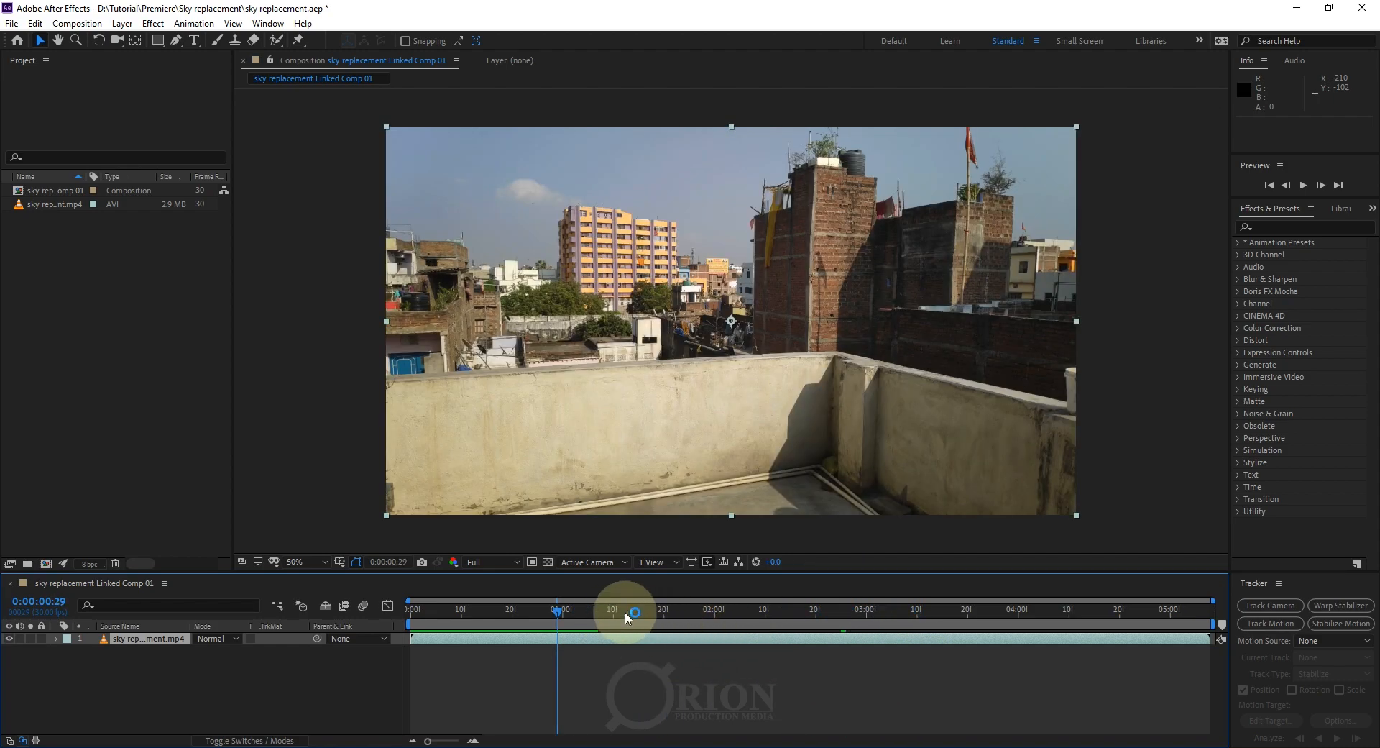
left_click(411, 612)
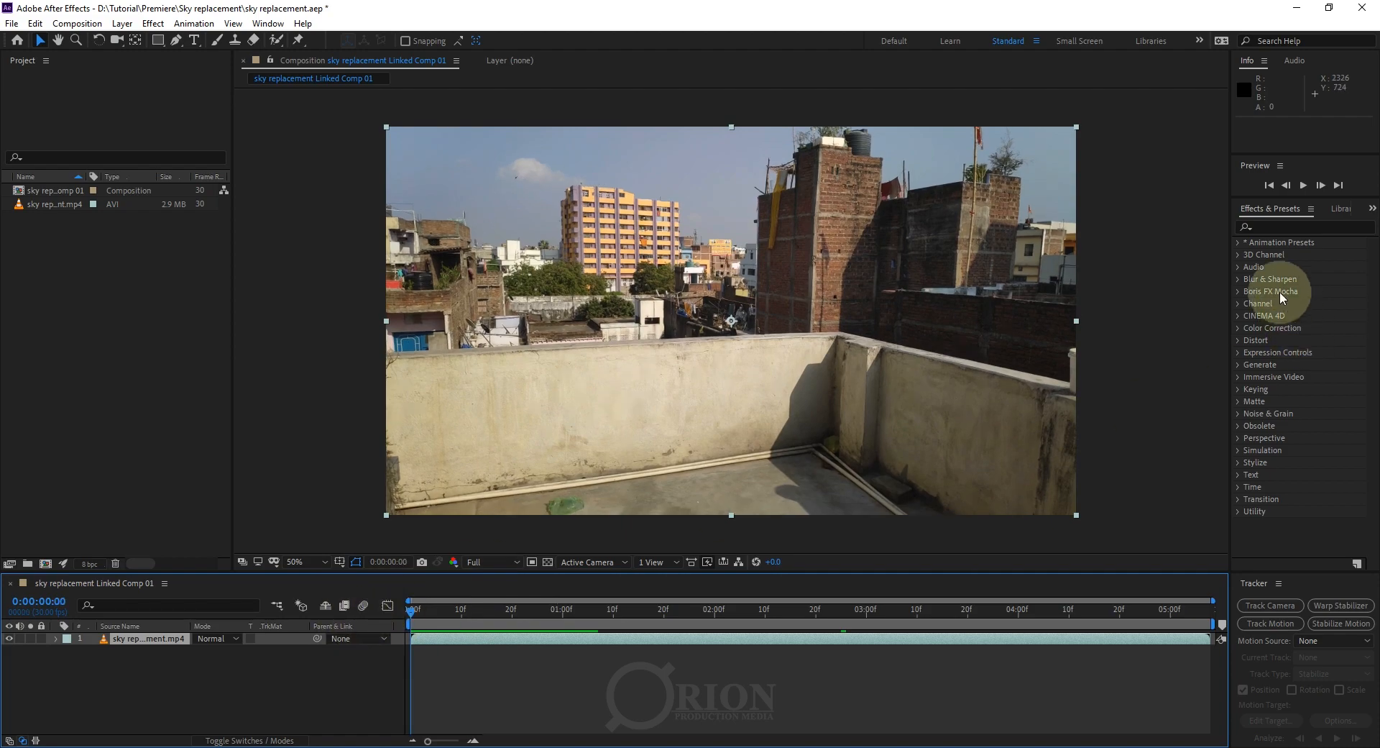
Play a preview of the composition, scrub its first part again to check the camera motion, and return to the first frame.
left_click(1303, 186)
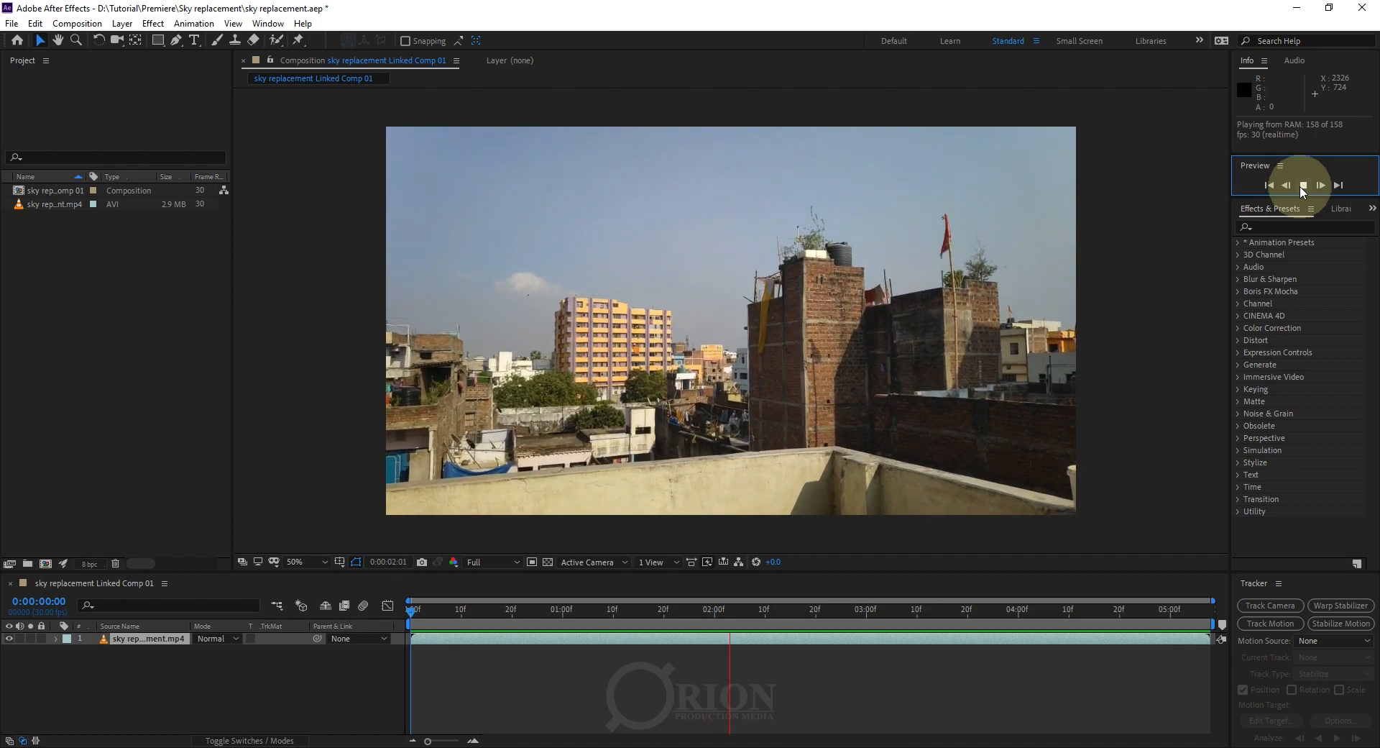
left_click(1303, 185)
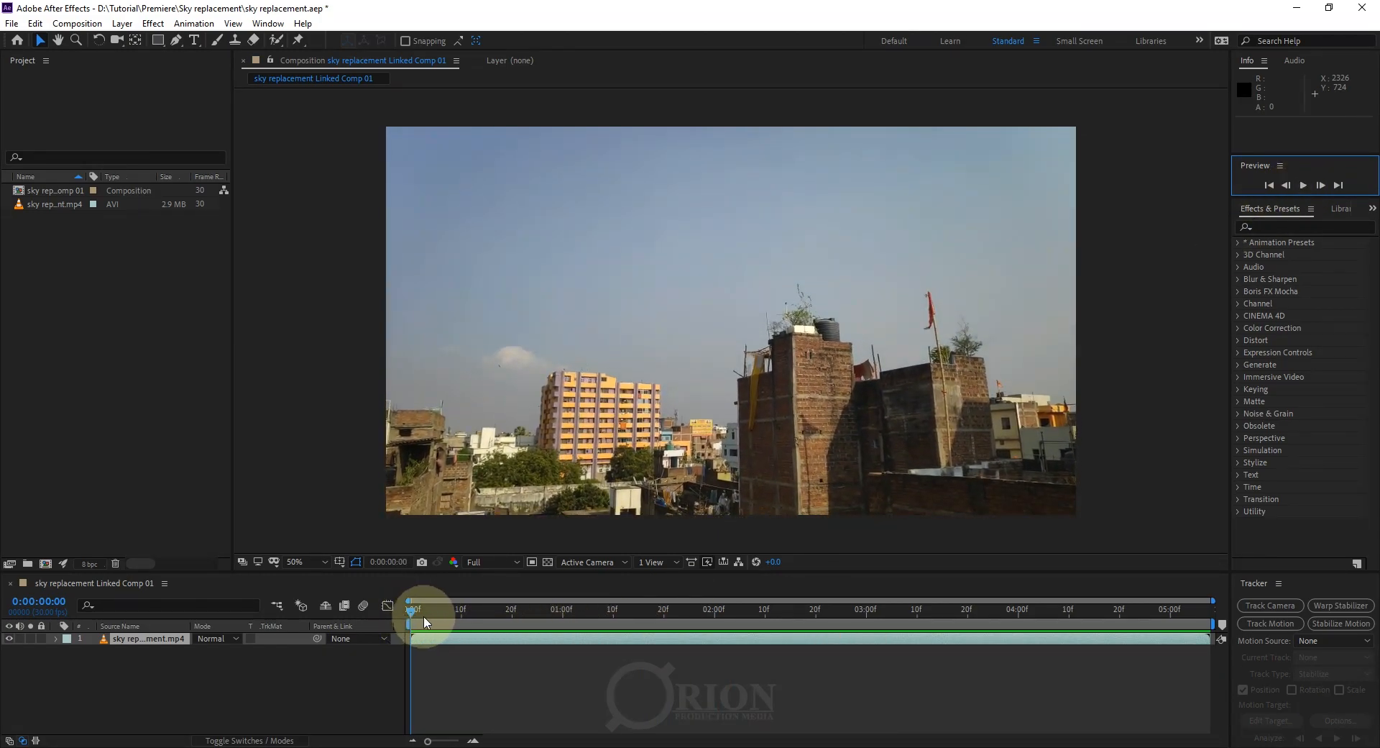
left_click_drag(123, 678, 243, 626)
left_click_drag(432, 612, 603, 616)
left_click_drag(720, 638, 640, 654)
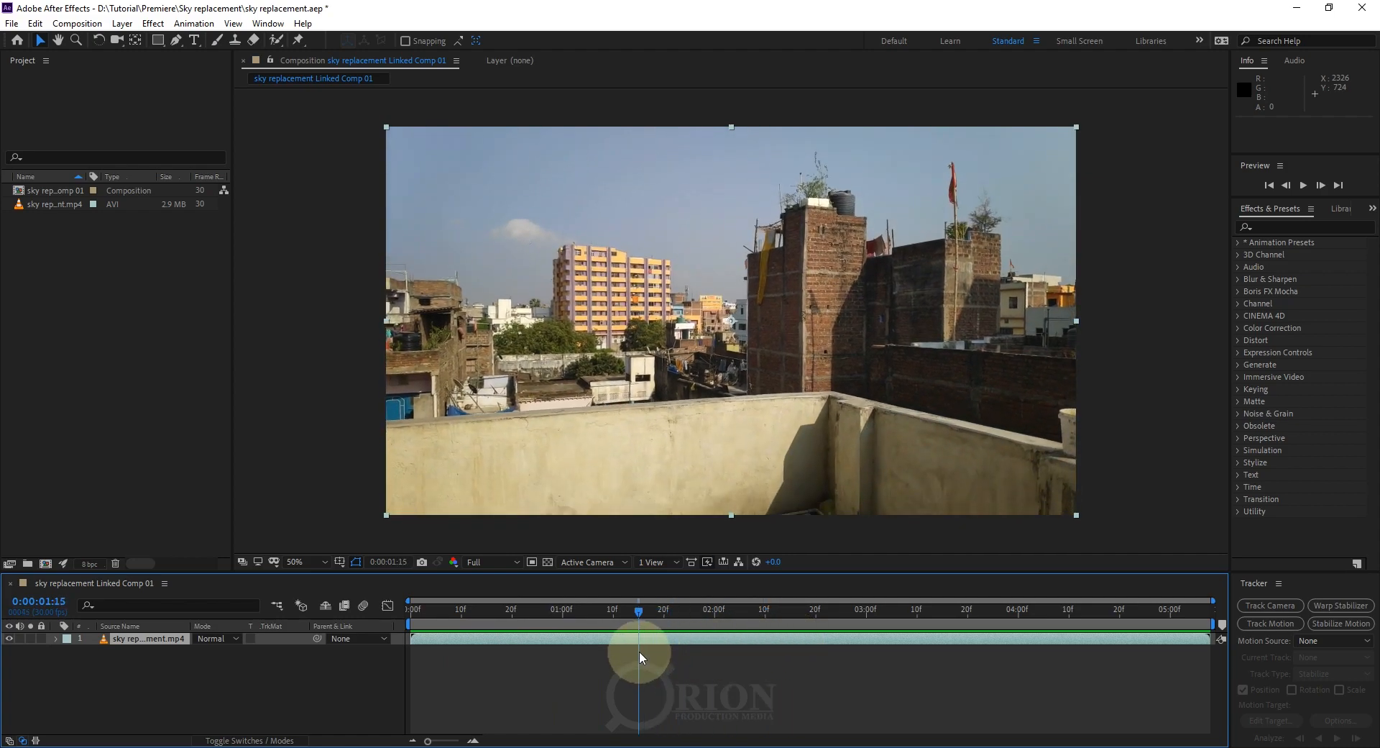
left_click_drag(640, 653, 620, 655)
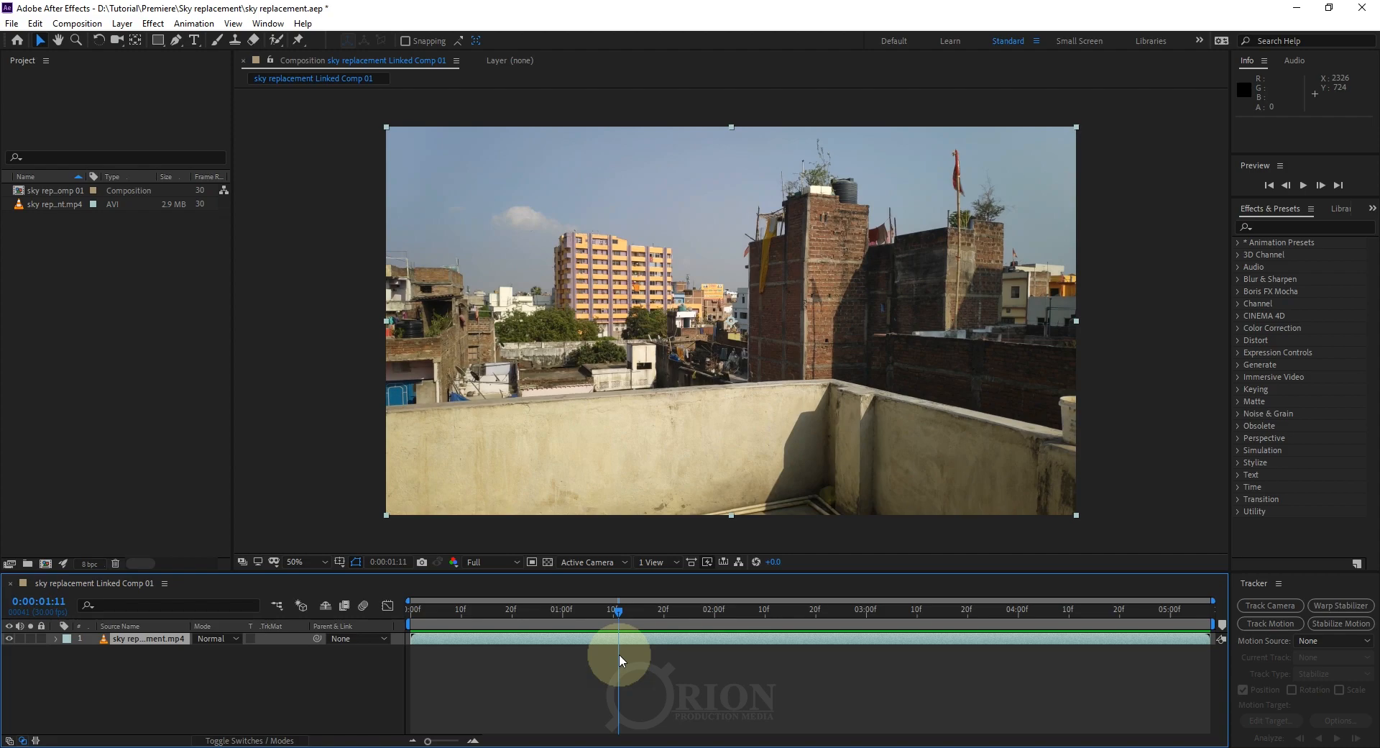
left_click_drag(619, 653, 398, 666)
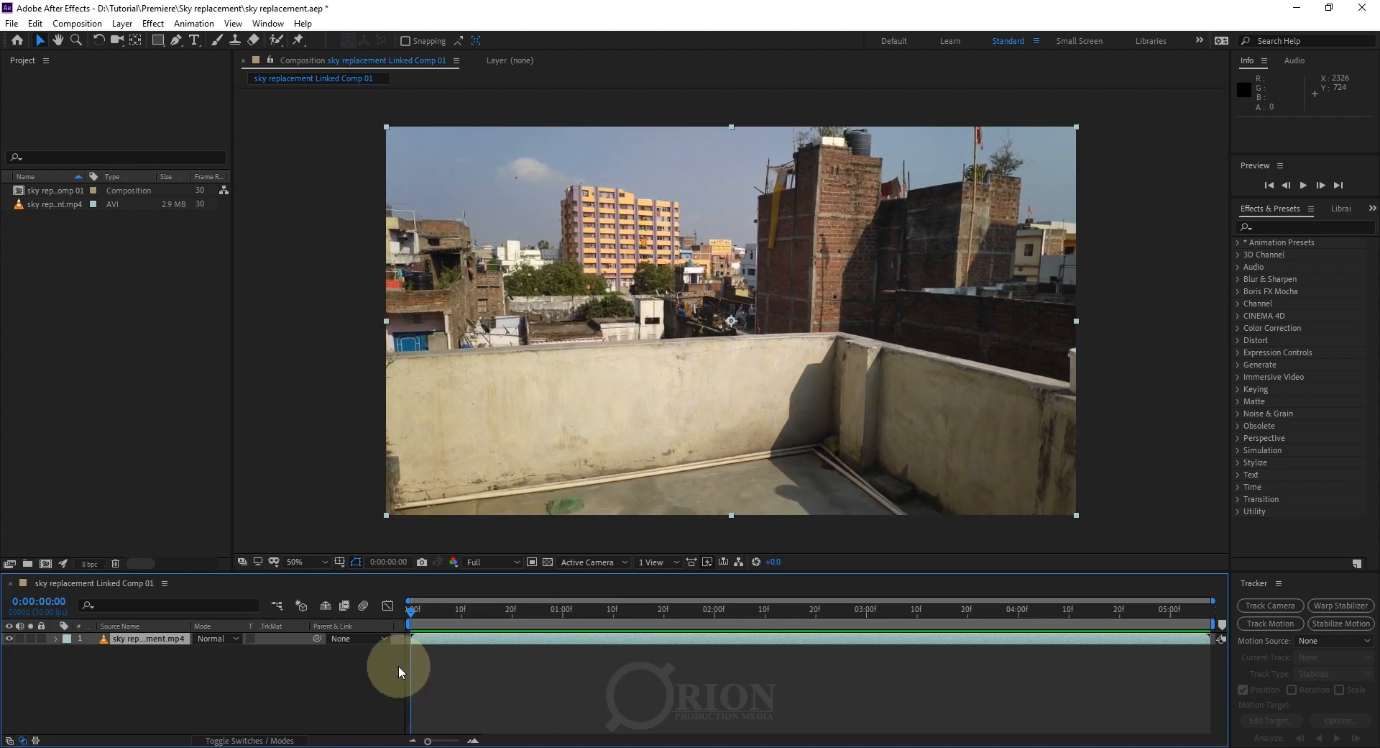
left_click_drag(41, 709, 263, 635)
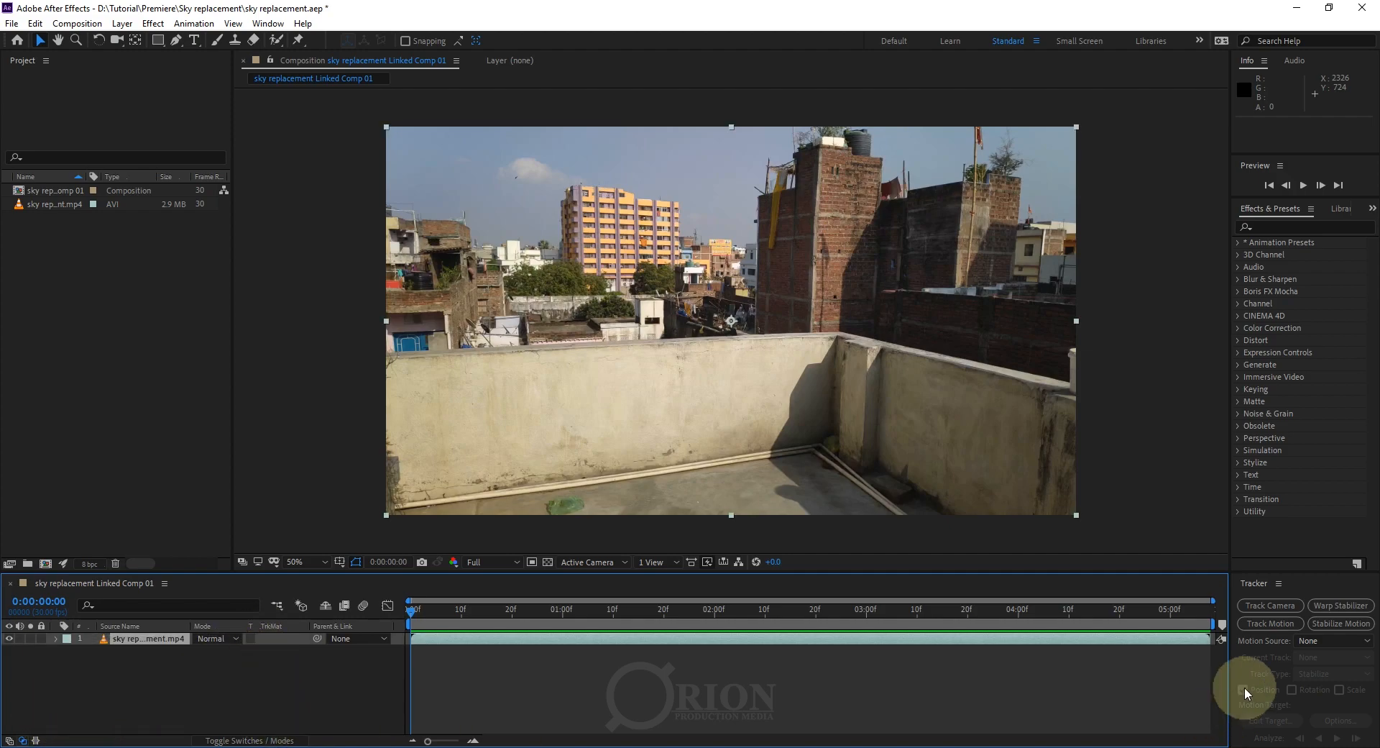
Close the Tracker panel and reopen it, restoring the timeline view to the full composition duration.
left_click(1249, 593)
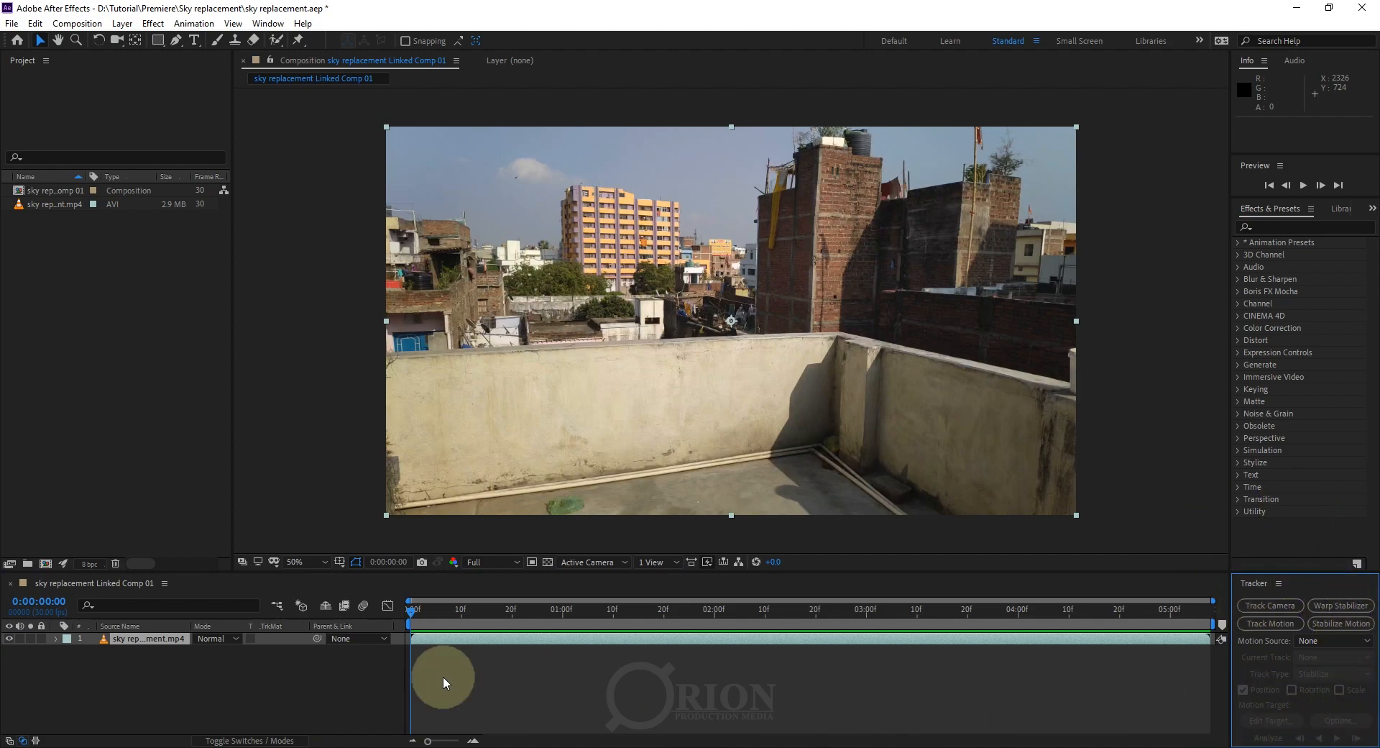
left_click(1279, 583)
left_click(1186, 585)
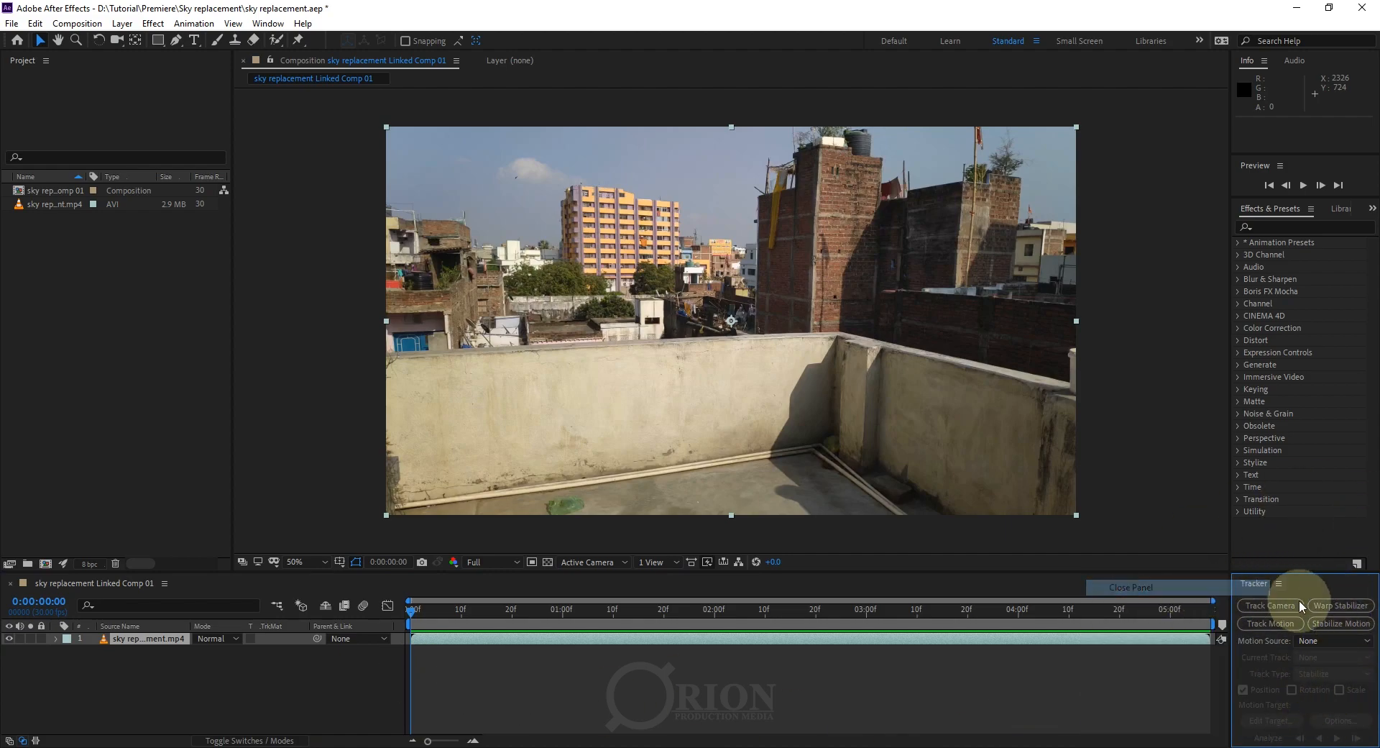
left_click(168, 638)
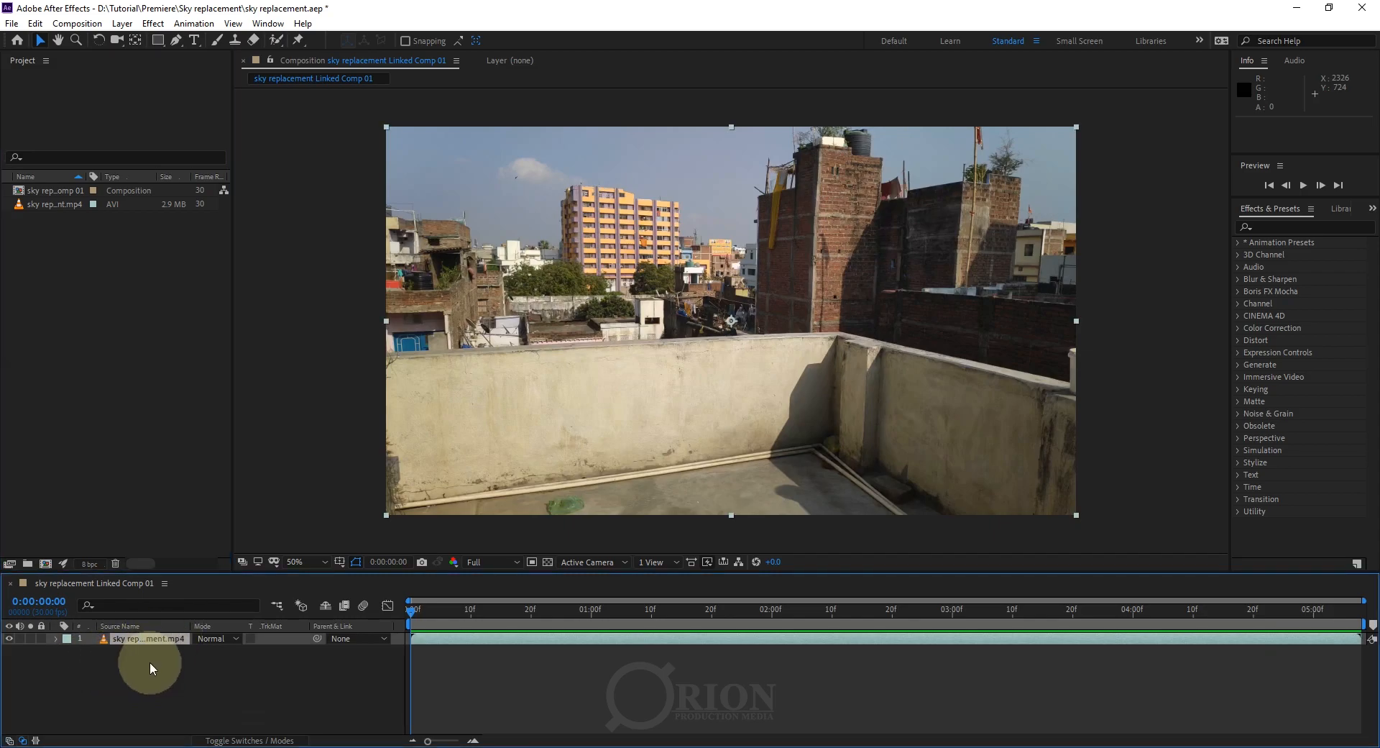
left_click(266, 23)
left_click(266, 24)
left_click(268, 25)
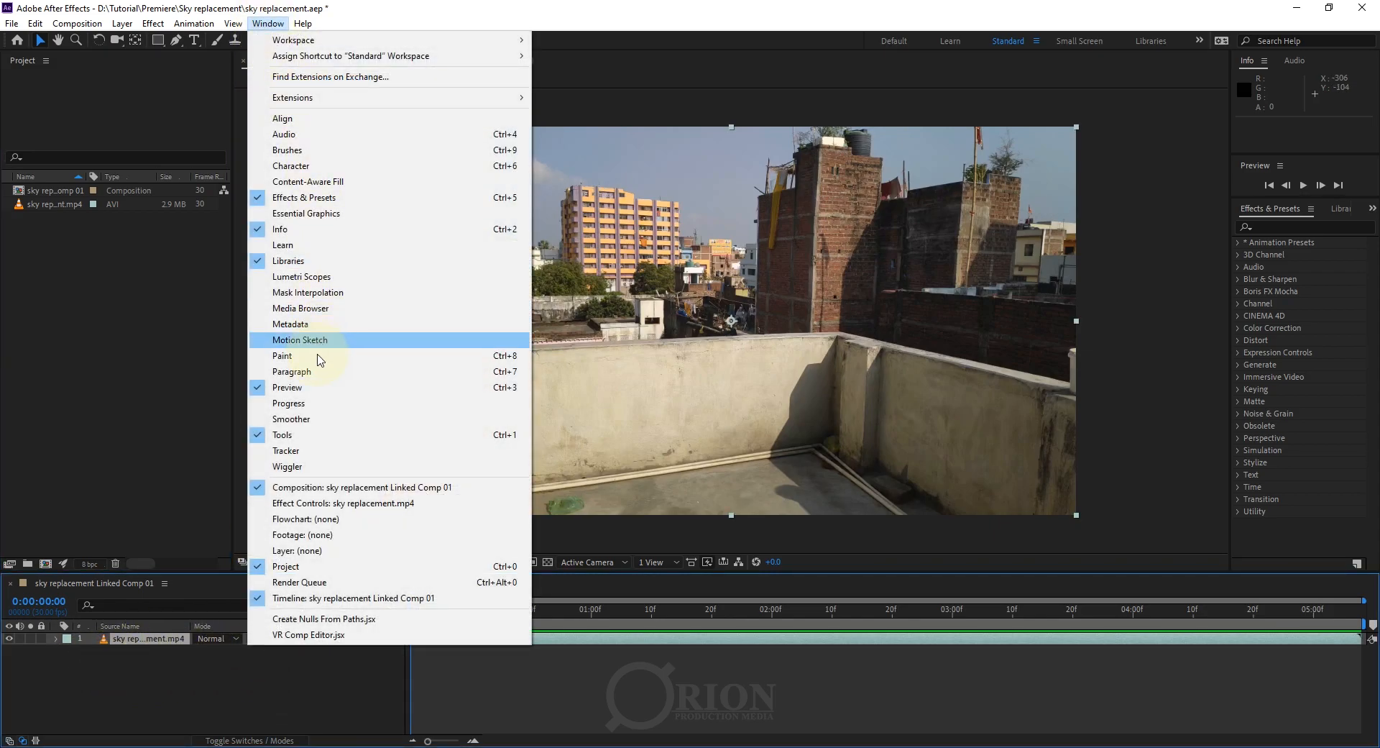
left_click(314, 455)
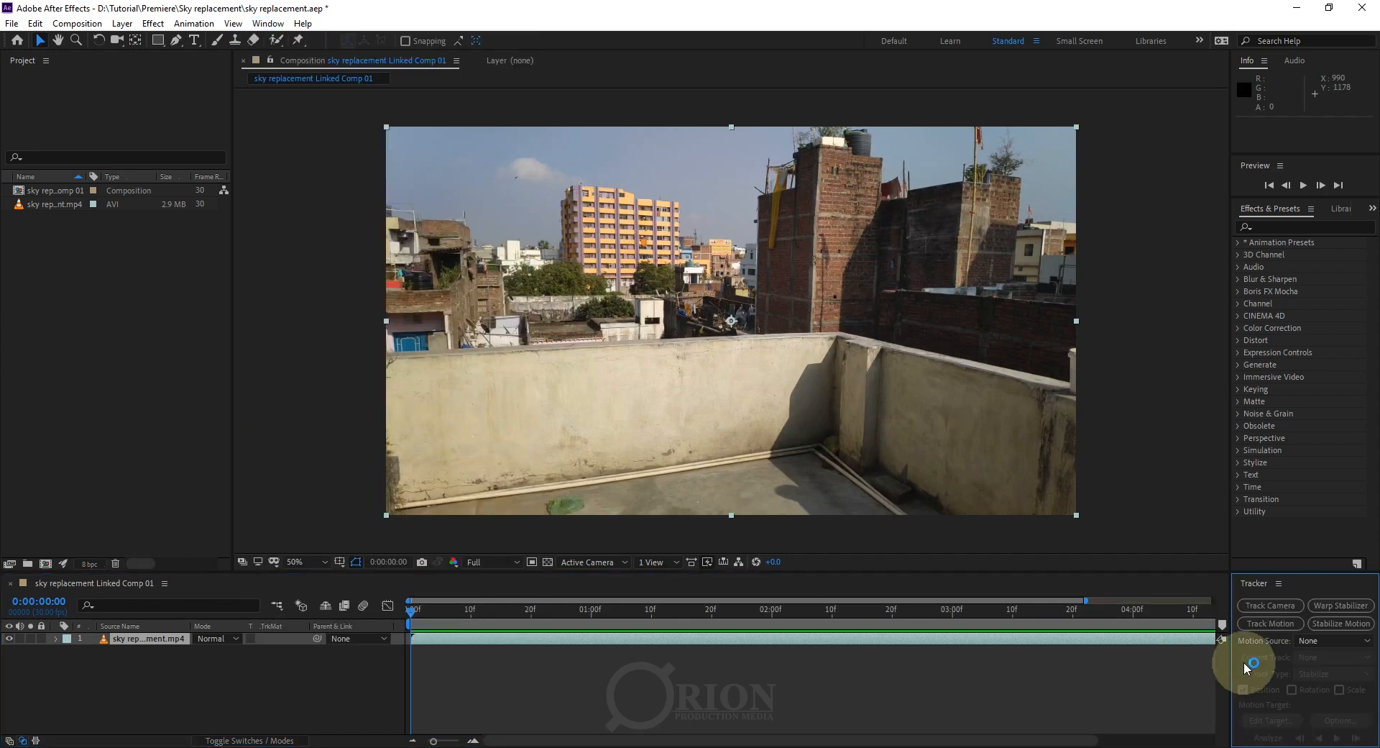
left_click_drag(1085, 600, 1213, 600)
left_click_drag(92, 675, 191, 629)
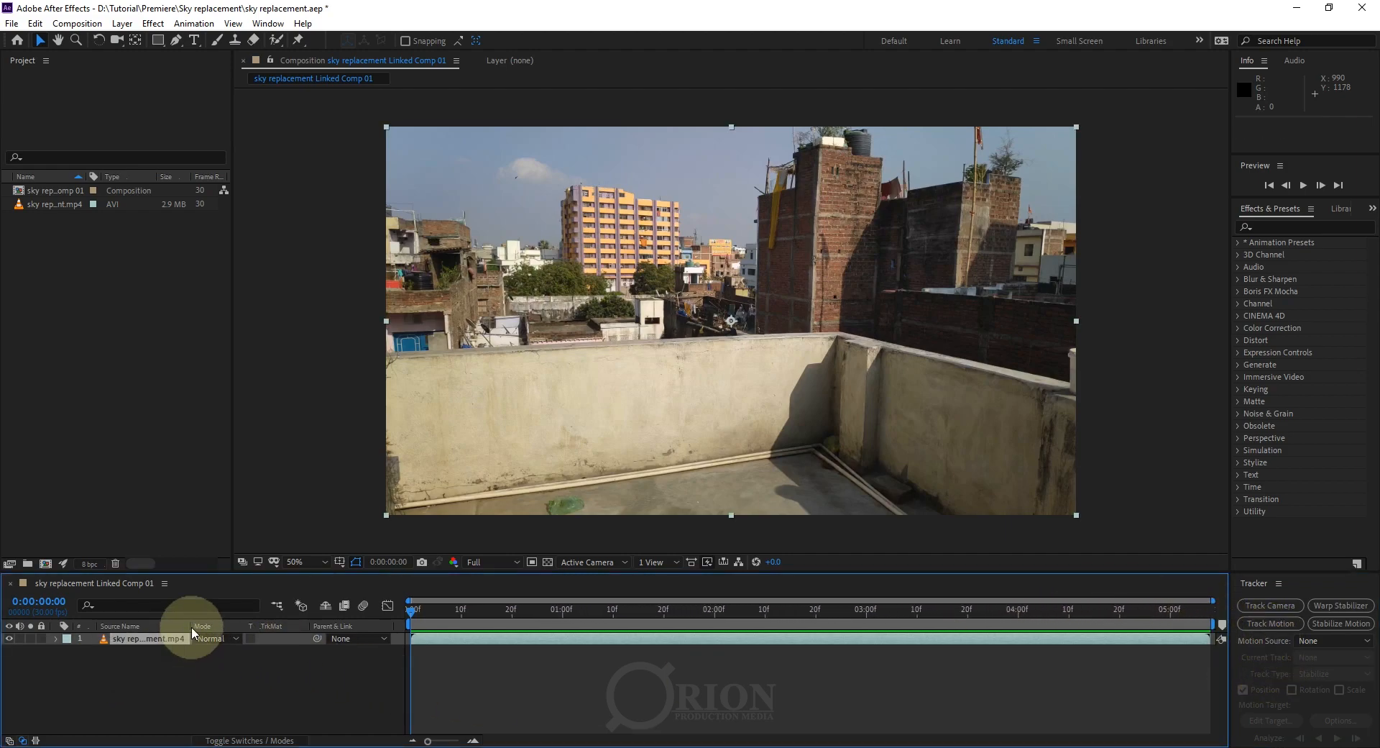
left_click(171, 692)
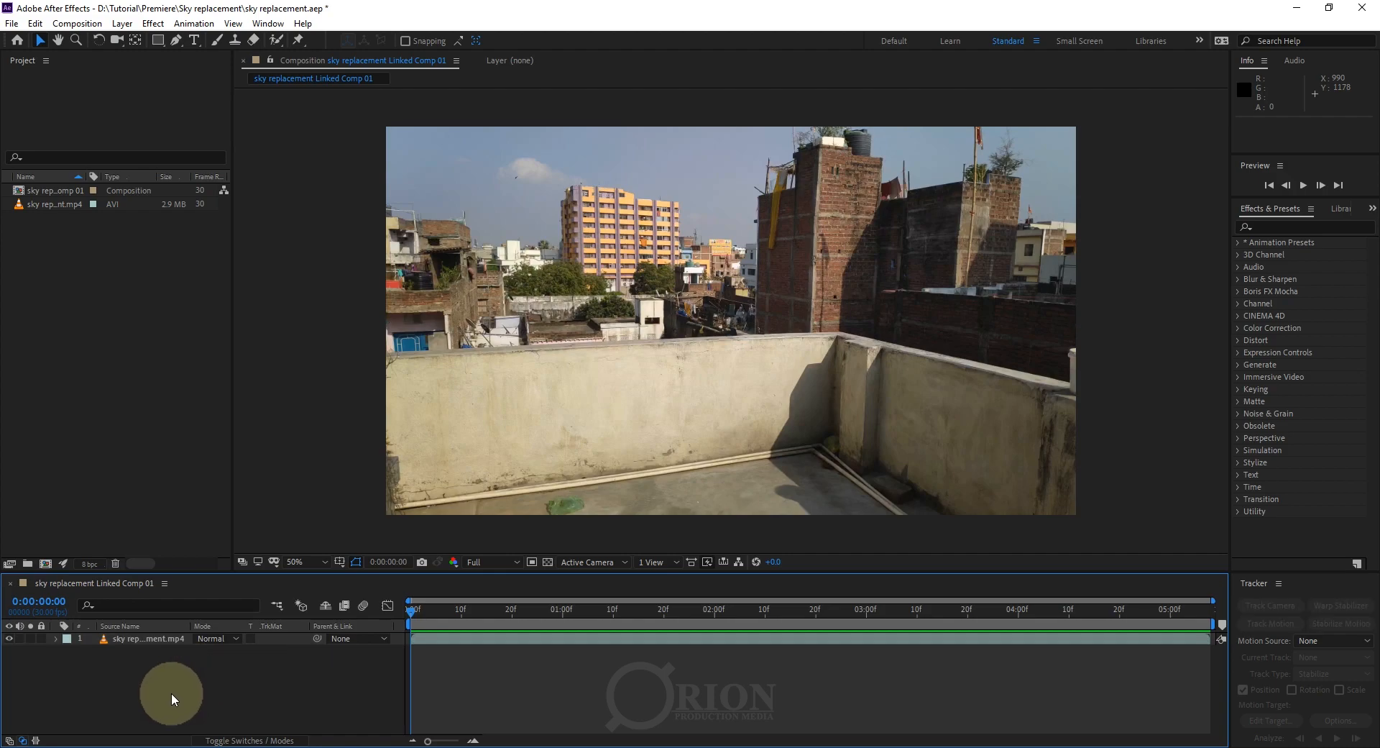
Switch to Premiere Pro to look at the new item types its project offers, and return to After Effects.
key("alt+Tab")
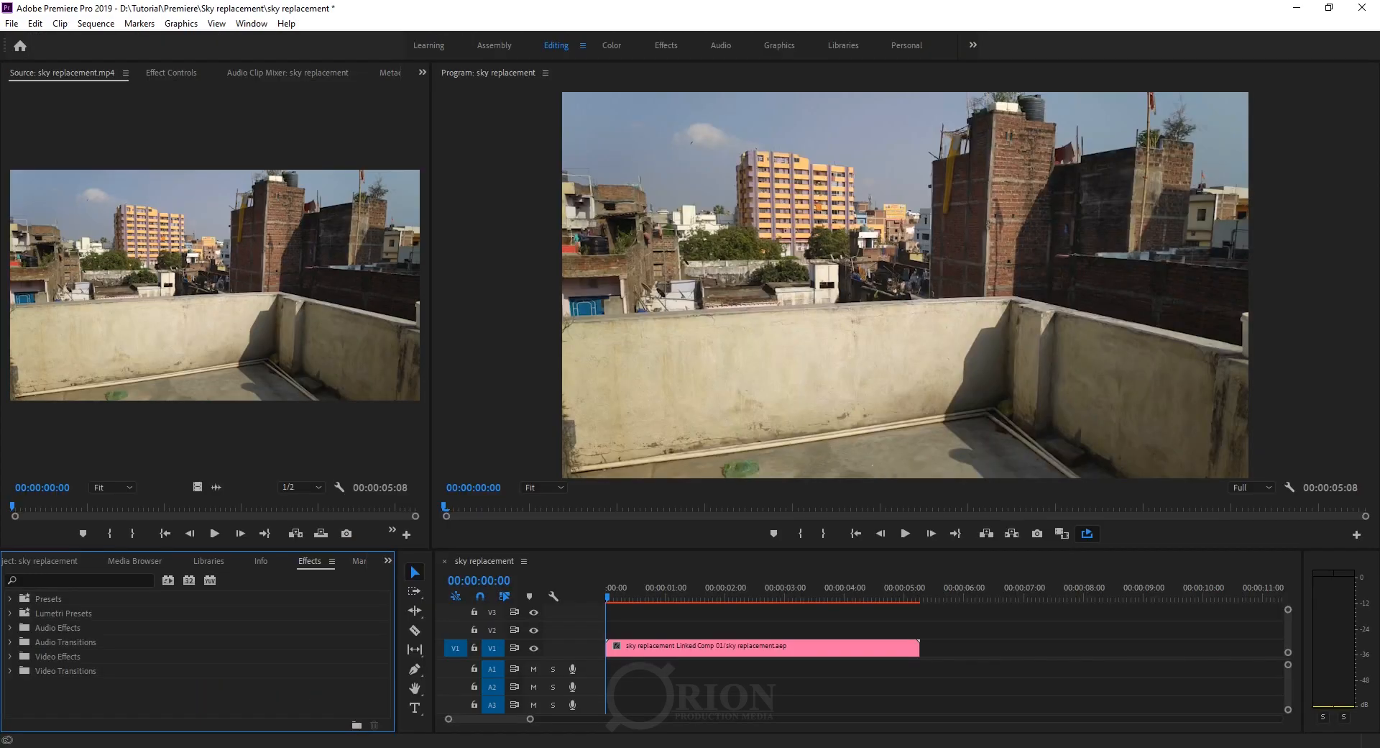
left_click(40, 560)
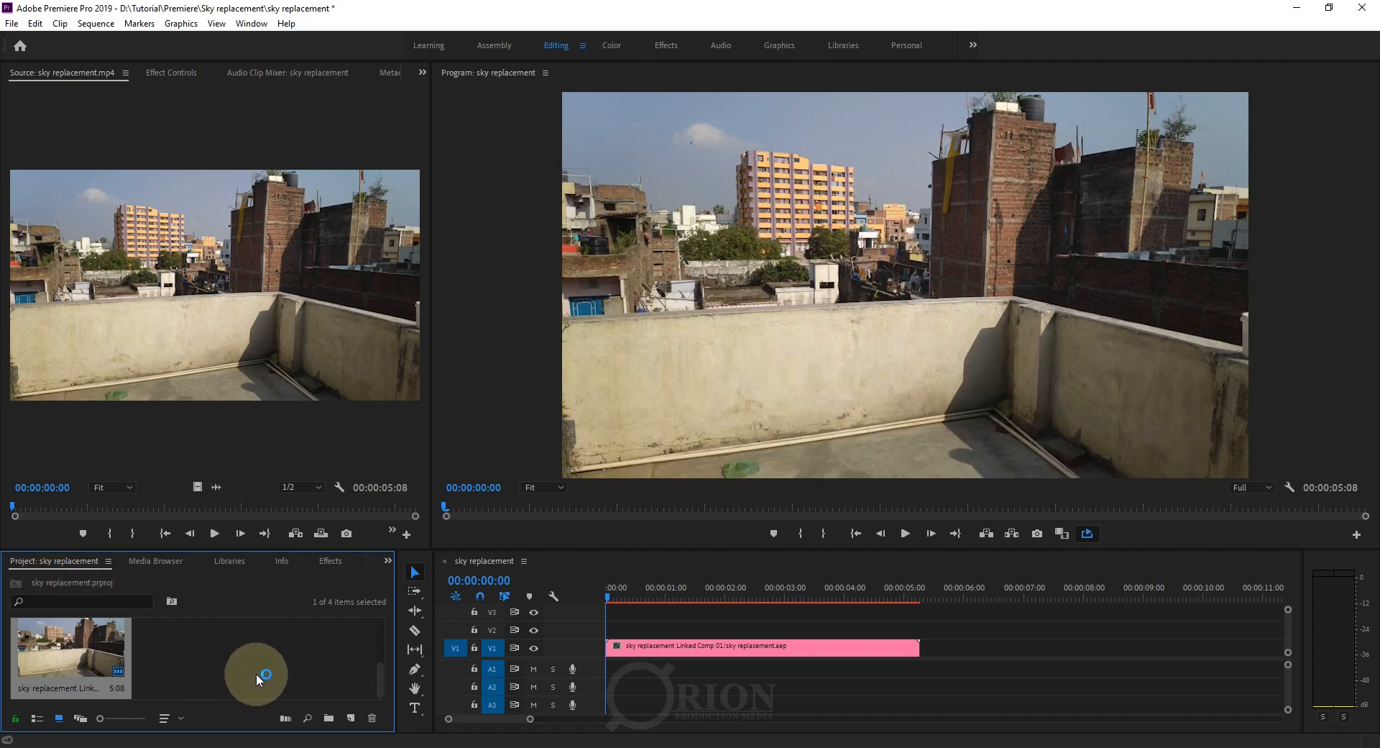
mouse_move(384, 683)
left_mouse_down()
mouse_move(394, 629)
mouse_move(388, 692)
left_mouse_up()
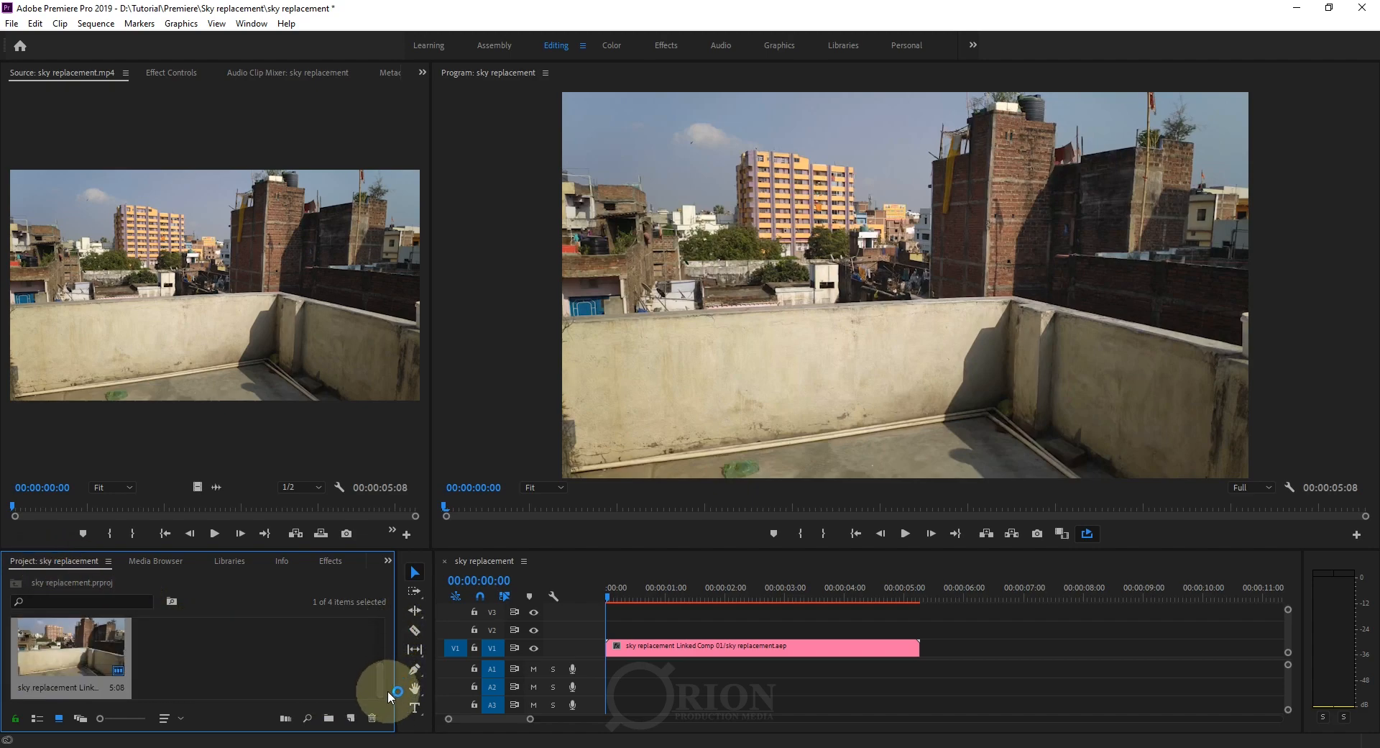
left_click(350, 717)
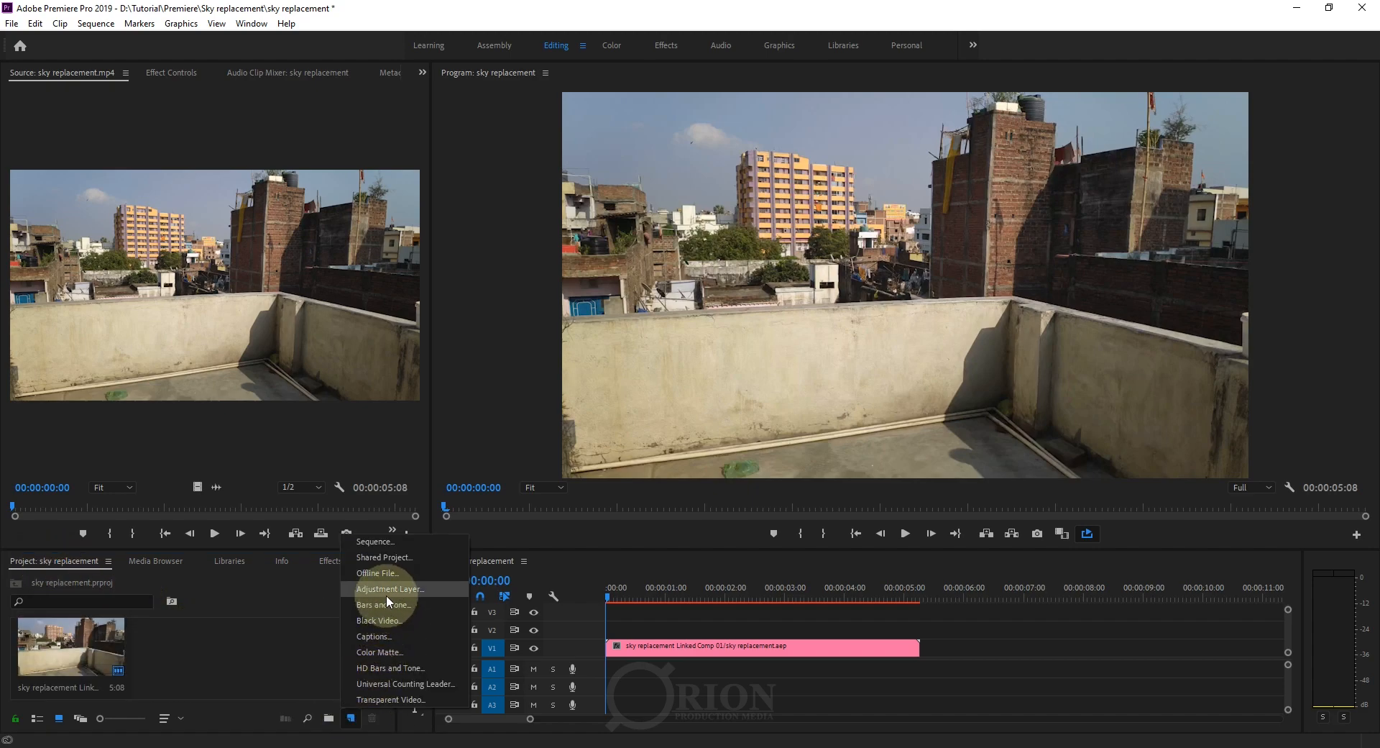
left_click(214, 658)
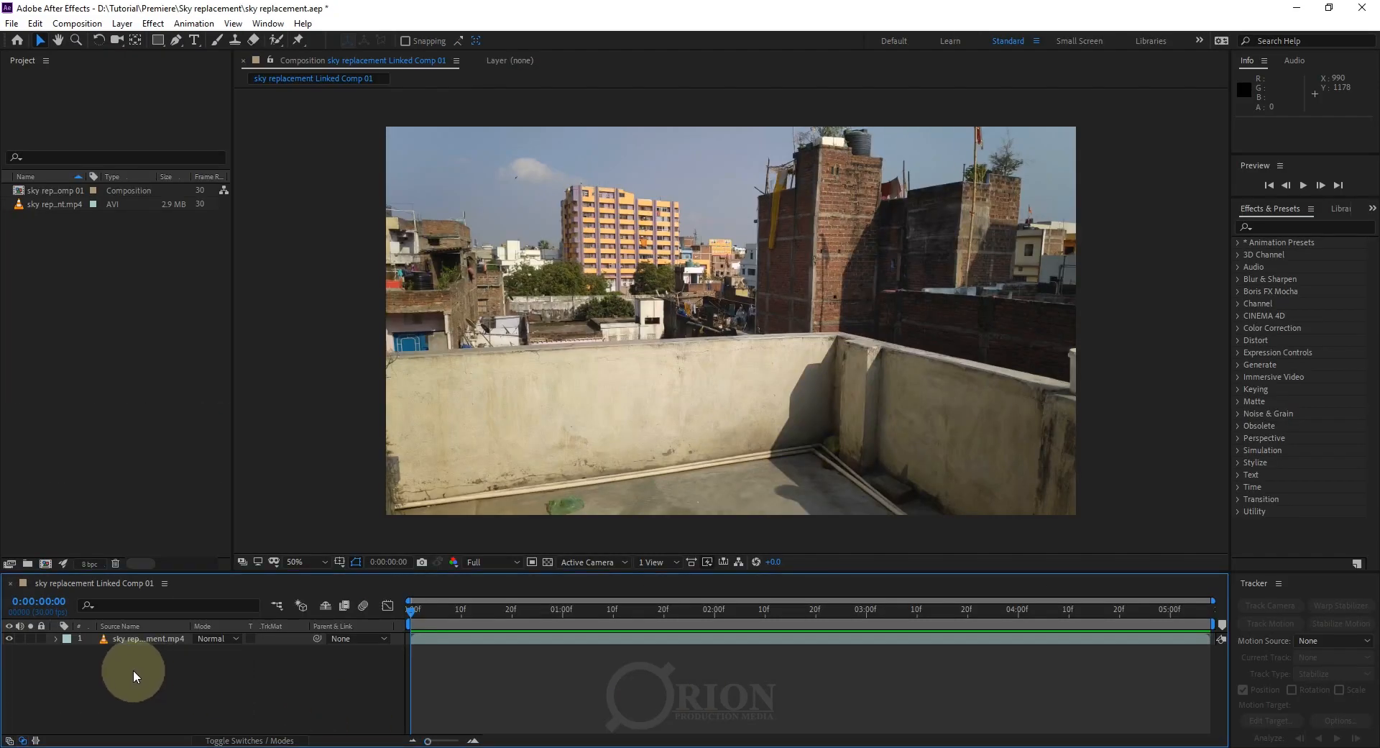
Add a null object layer above the rooftop footage and inspect it in the composition viewer.
left_click(137, 638)
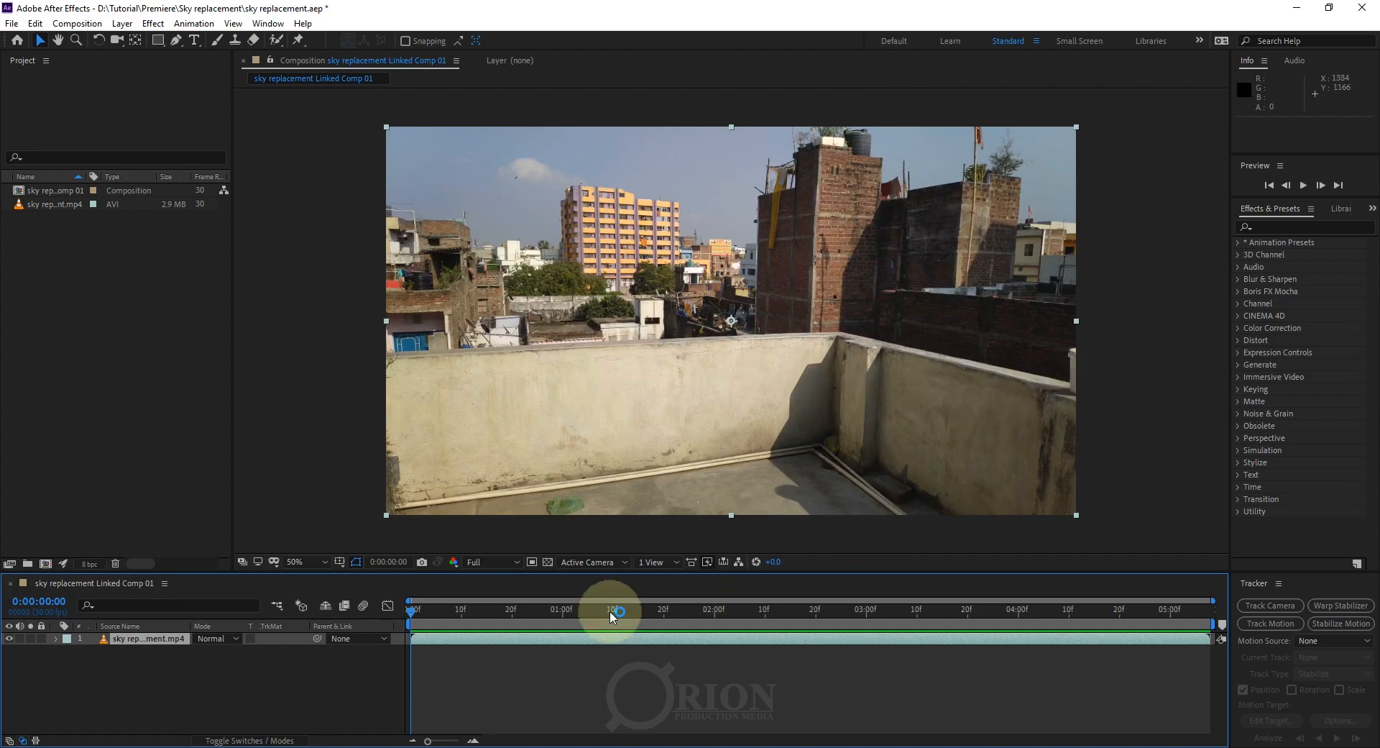
left_click(142, 671)
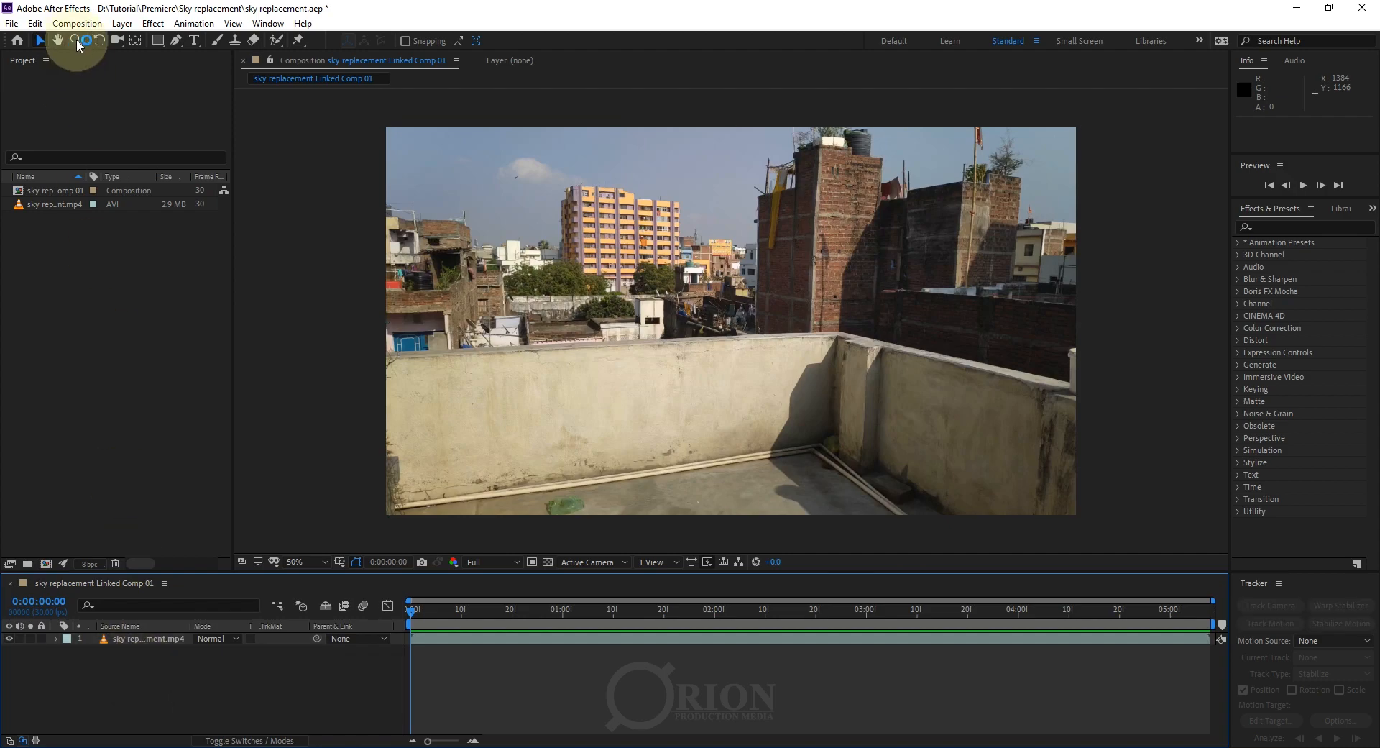
left_click(115, 24)
mouse_move(302, 40)
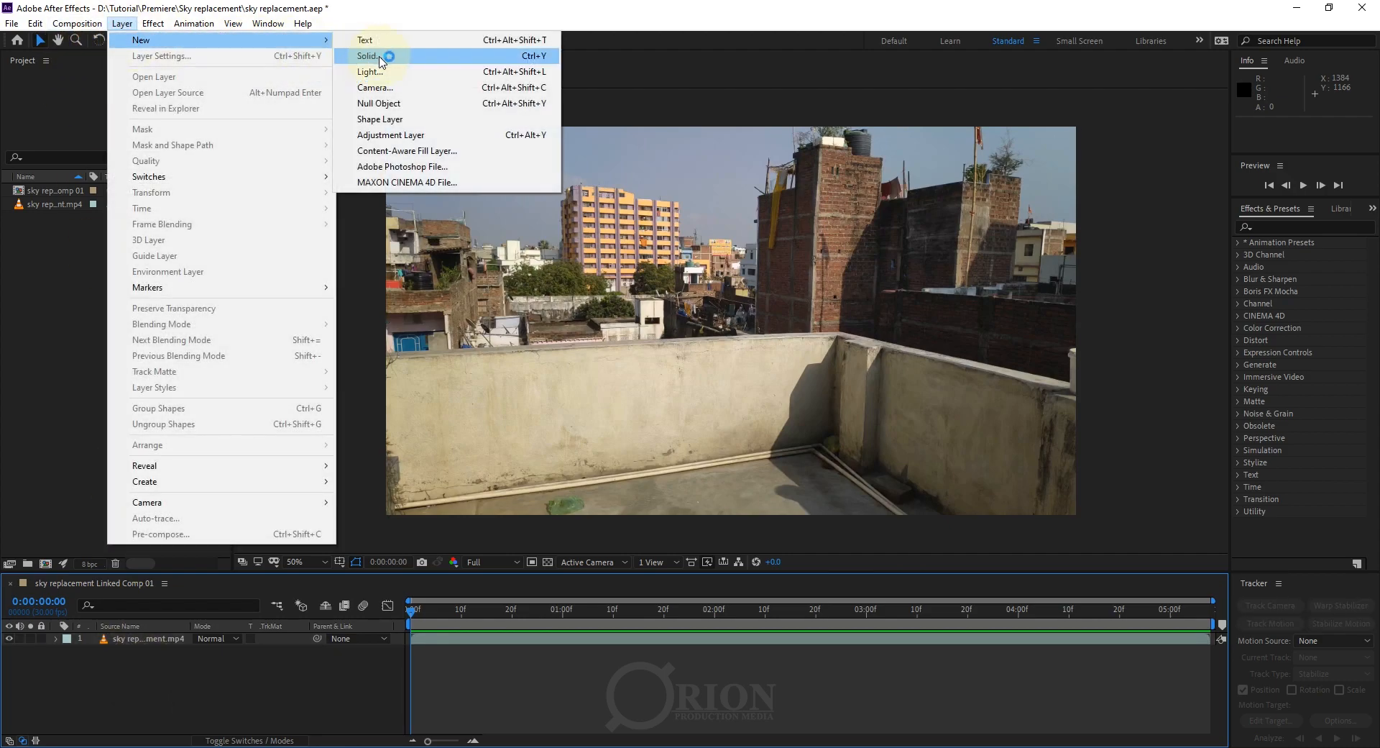
left_click(413, 107)
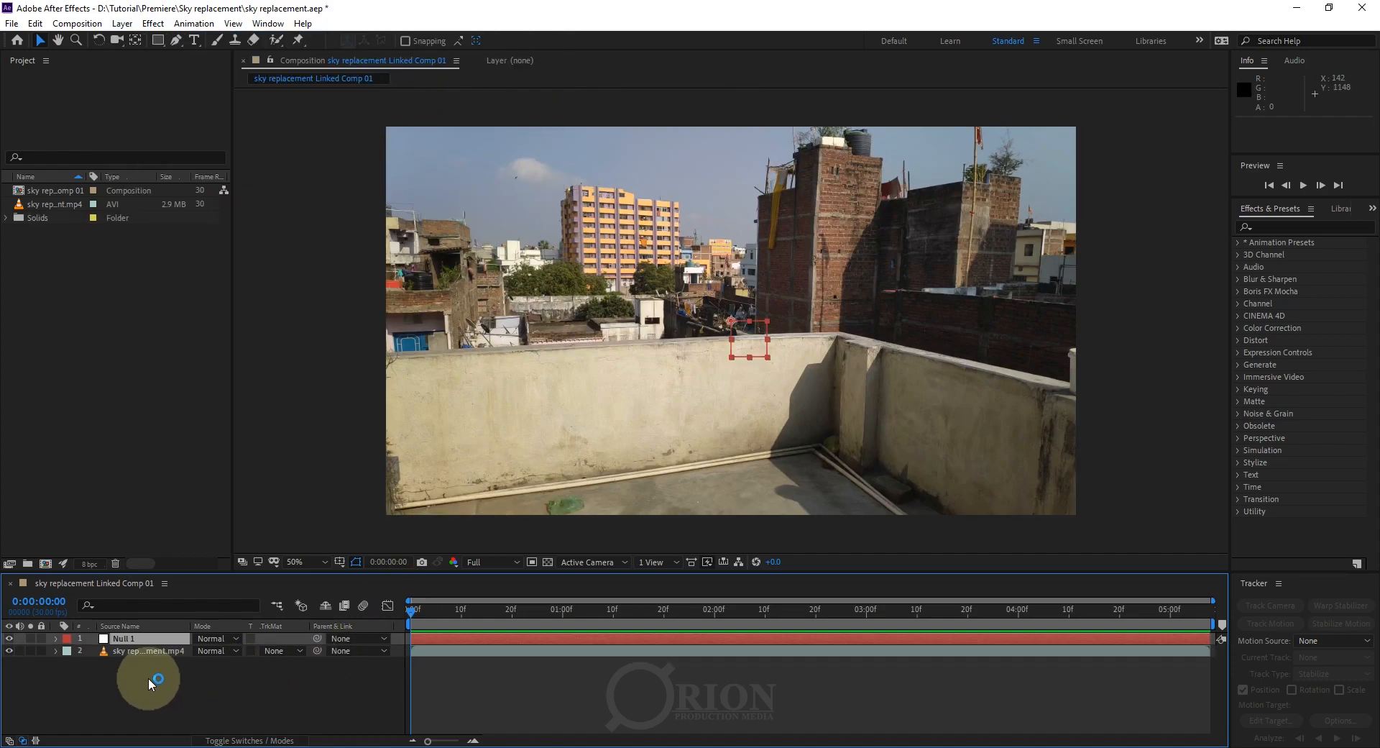
scroll(731, 321, "up", 2)
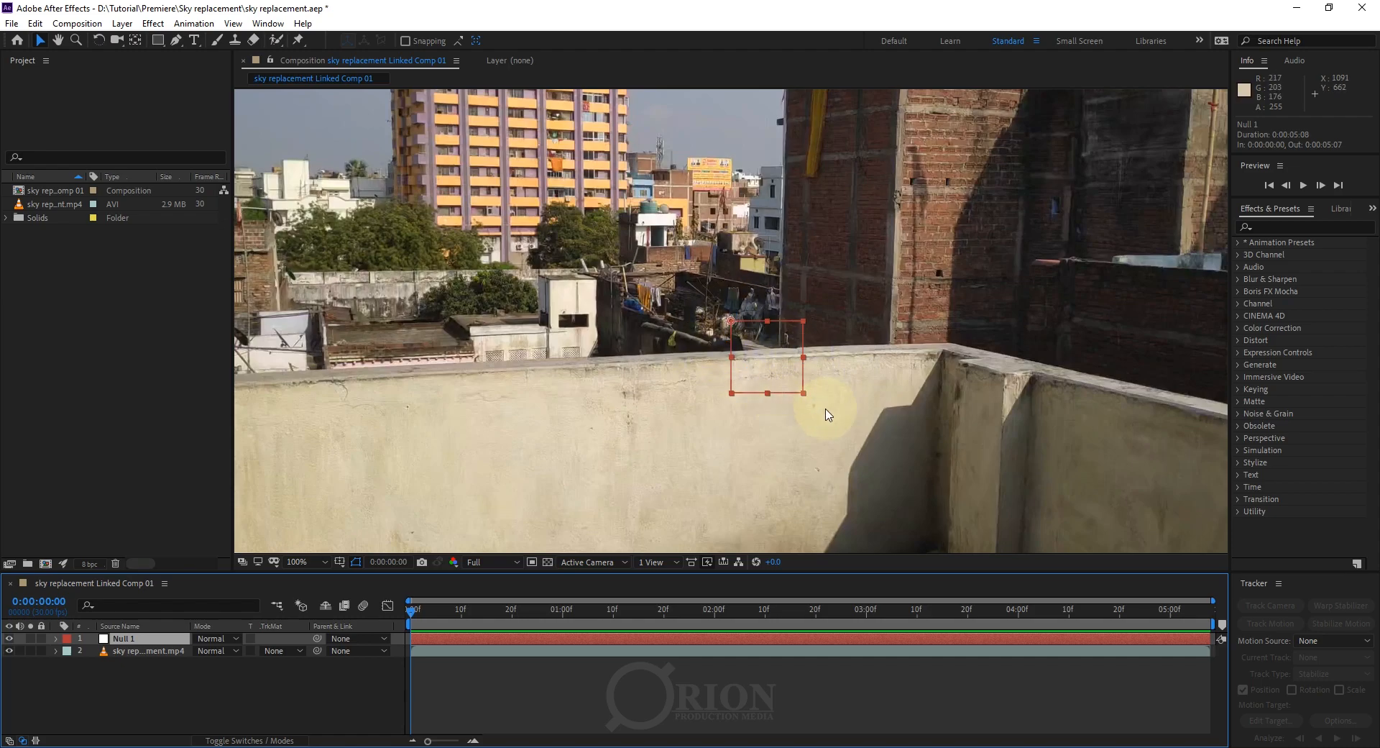
key("comma")
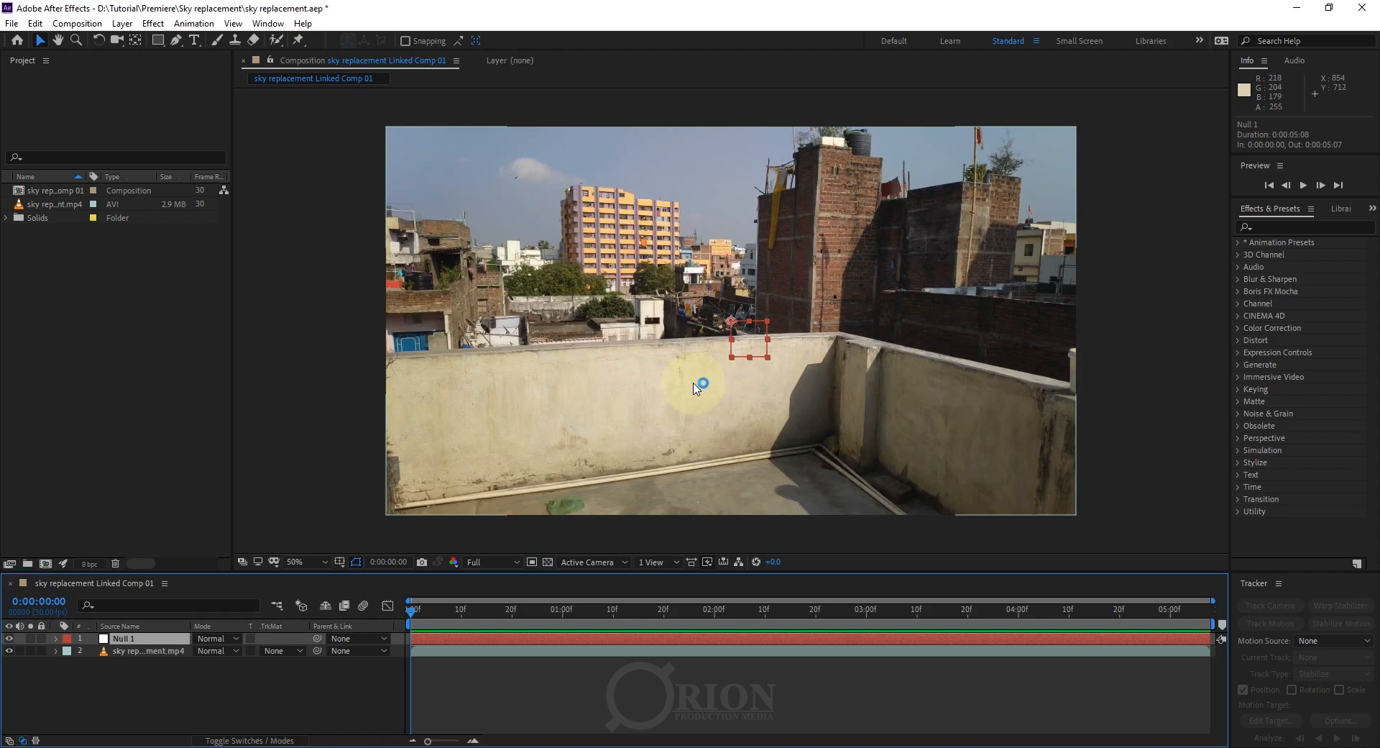
Select the rooftop footage layer at the first frame and create a motion tracker for it with Track Motion.
left_click(137, 650)
left_click_drag(421, 623, 204, 690)
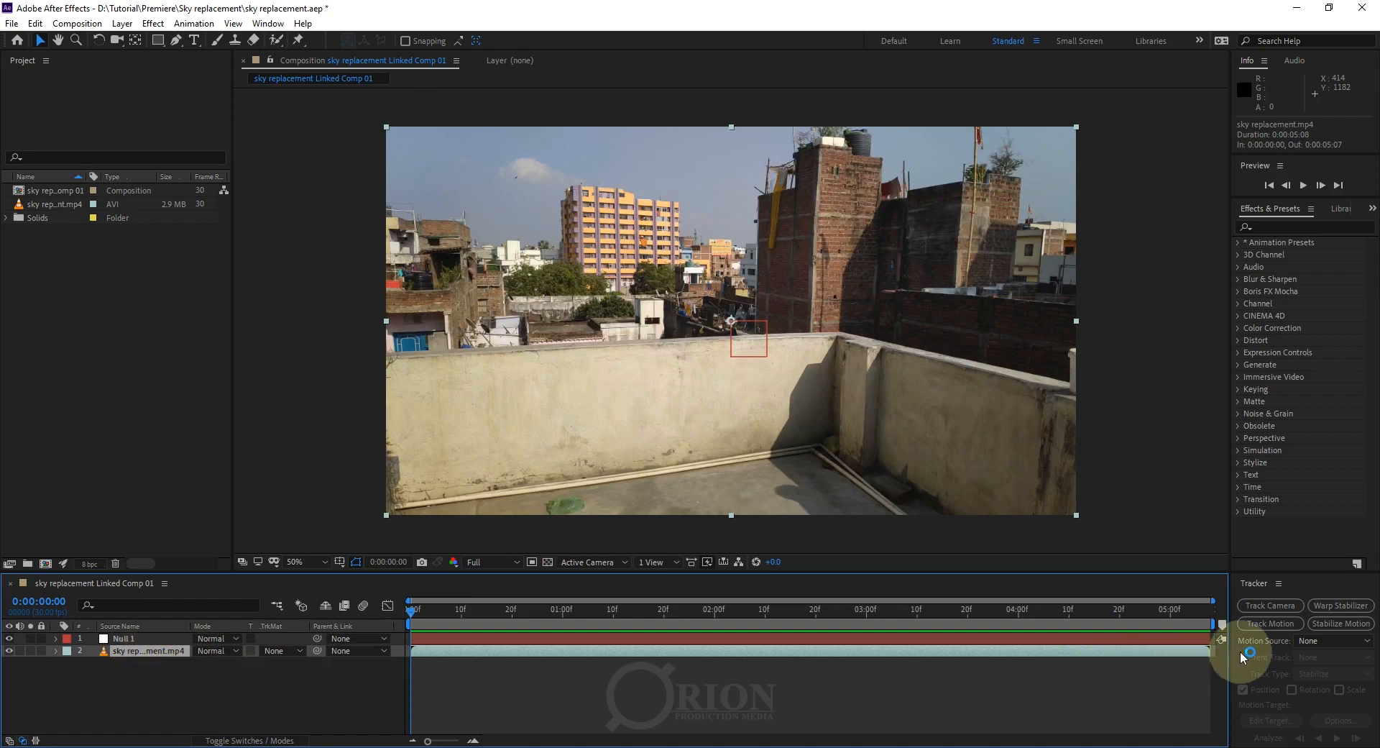
left_click(1268, 624)
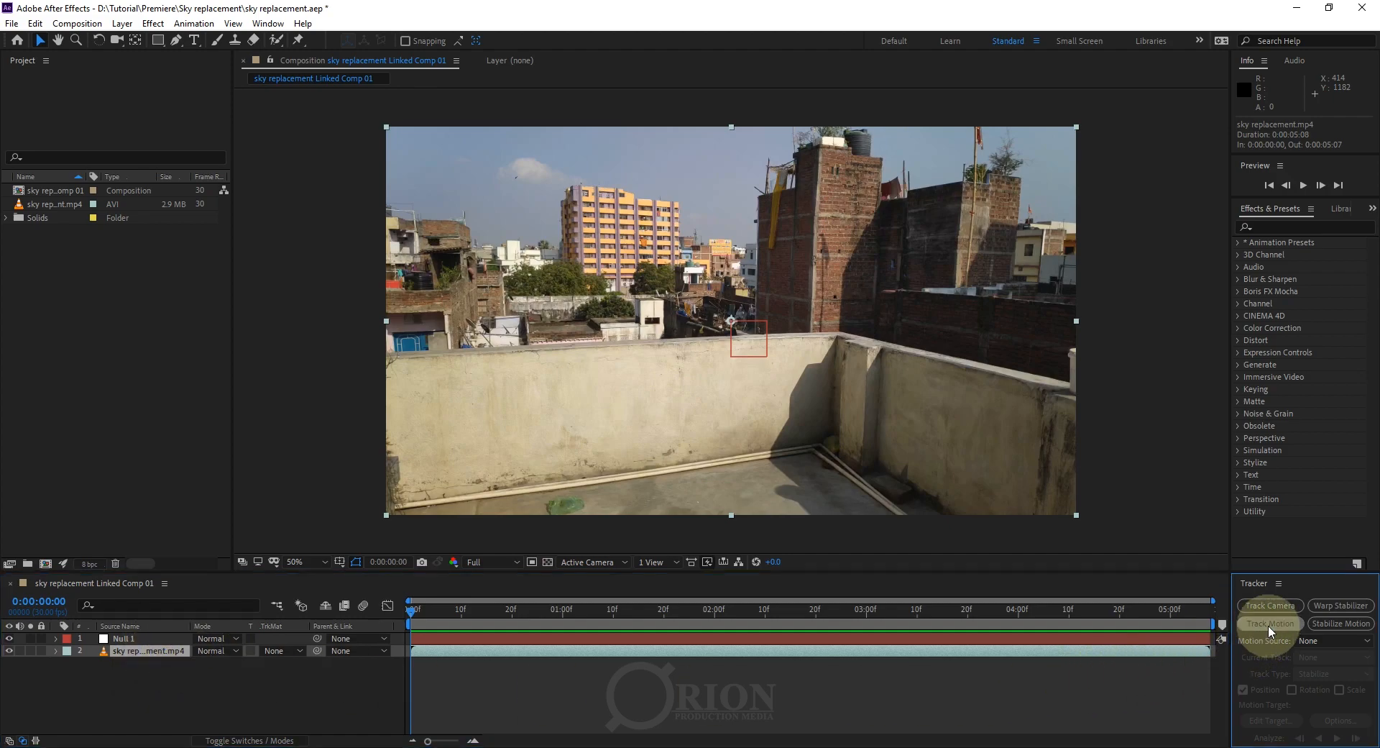
Move Track Point 1 from the center of the footage onto the upper floors of the tall yellow apartment building.
scroll(715, 296, "up", 6)
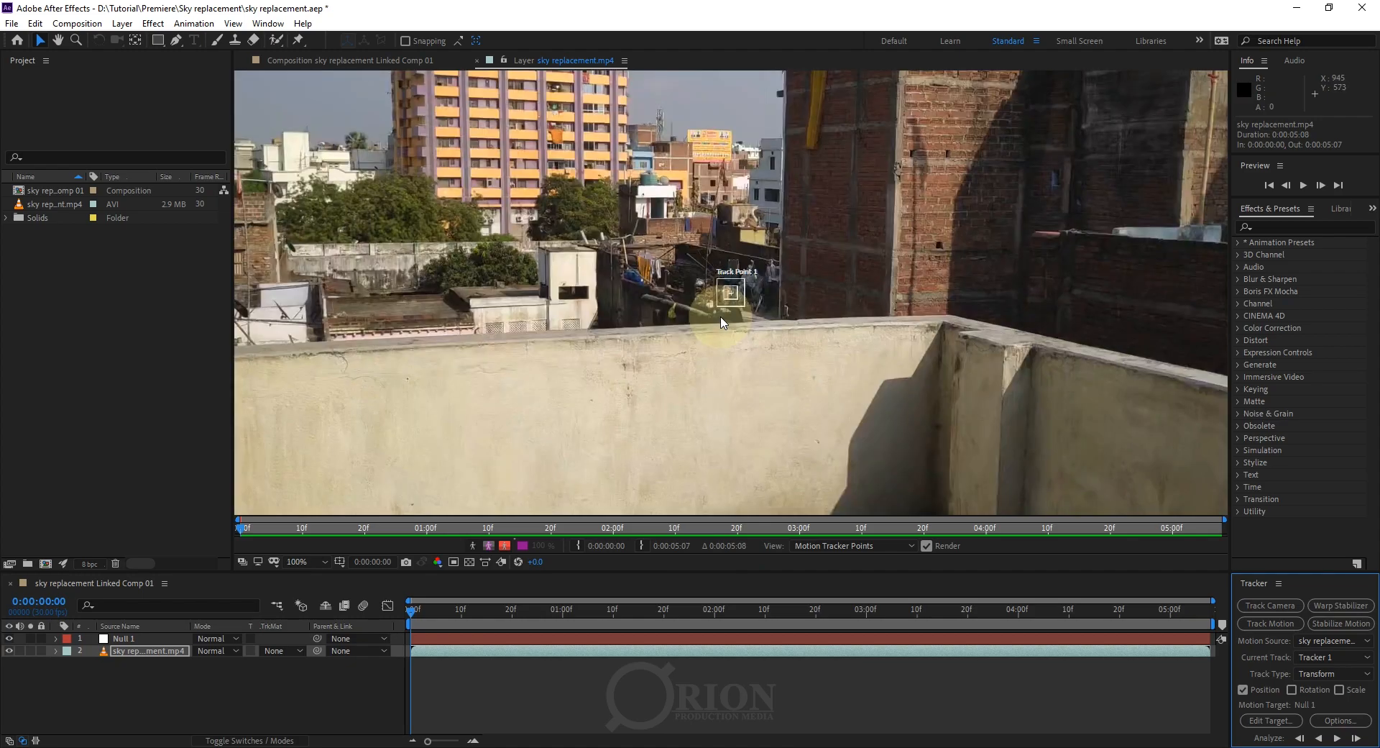
scroll(754, 242, "down", 2)
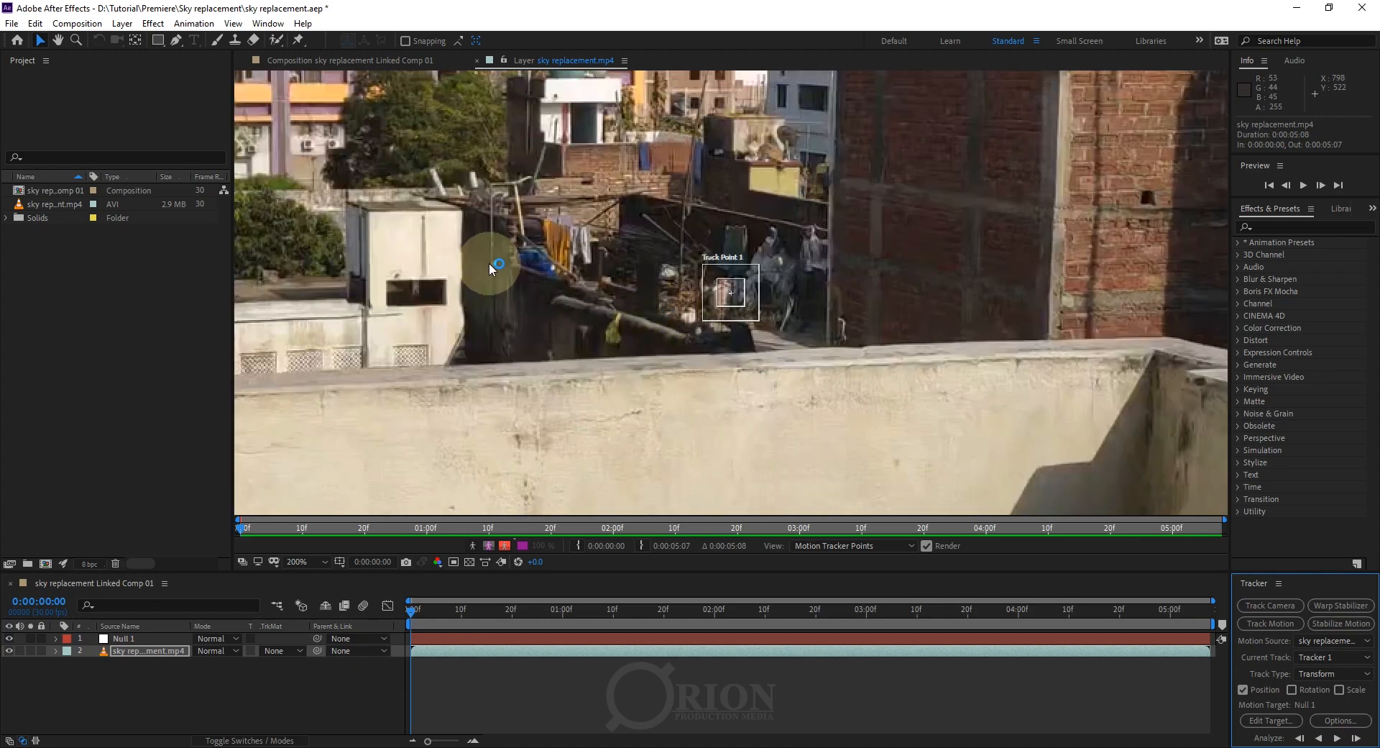
left_click_drag(488, 261, 608, 409)
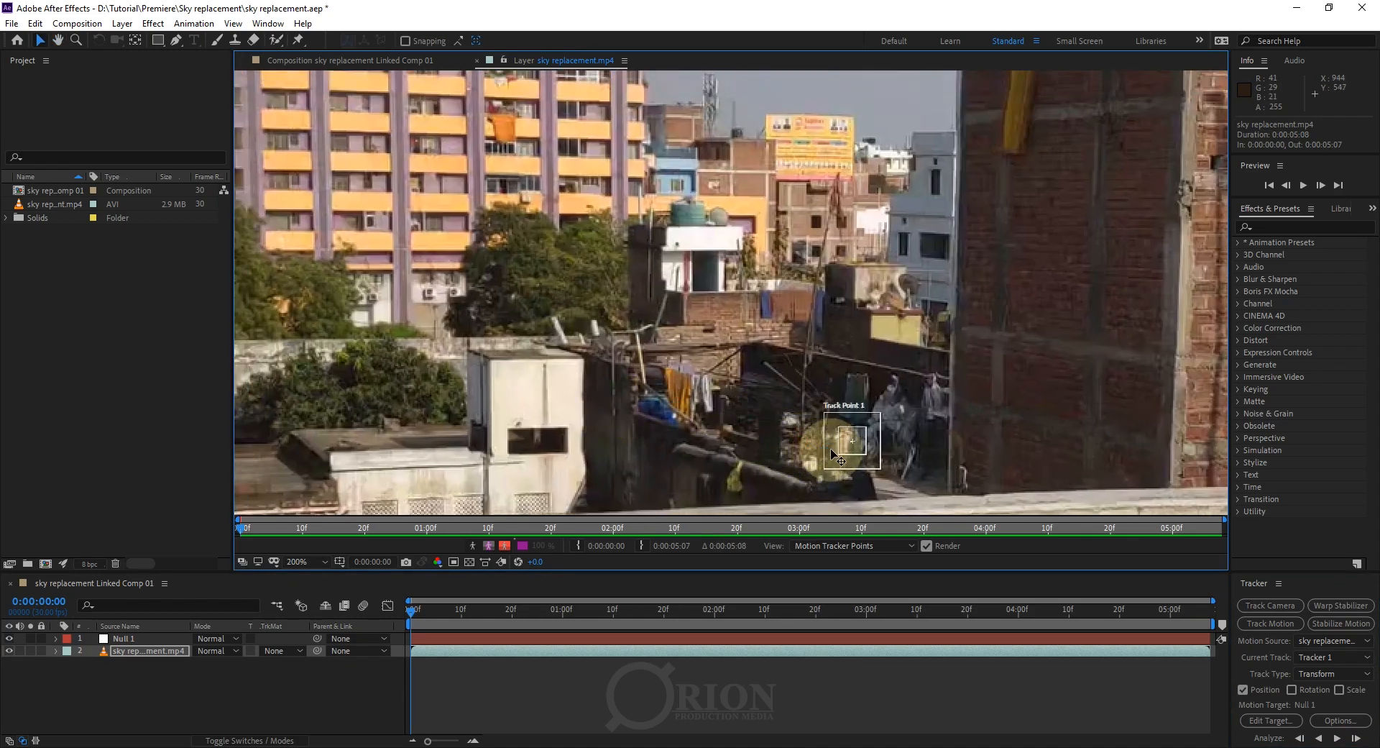
left_click_drag(836, 445, 488, 222)
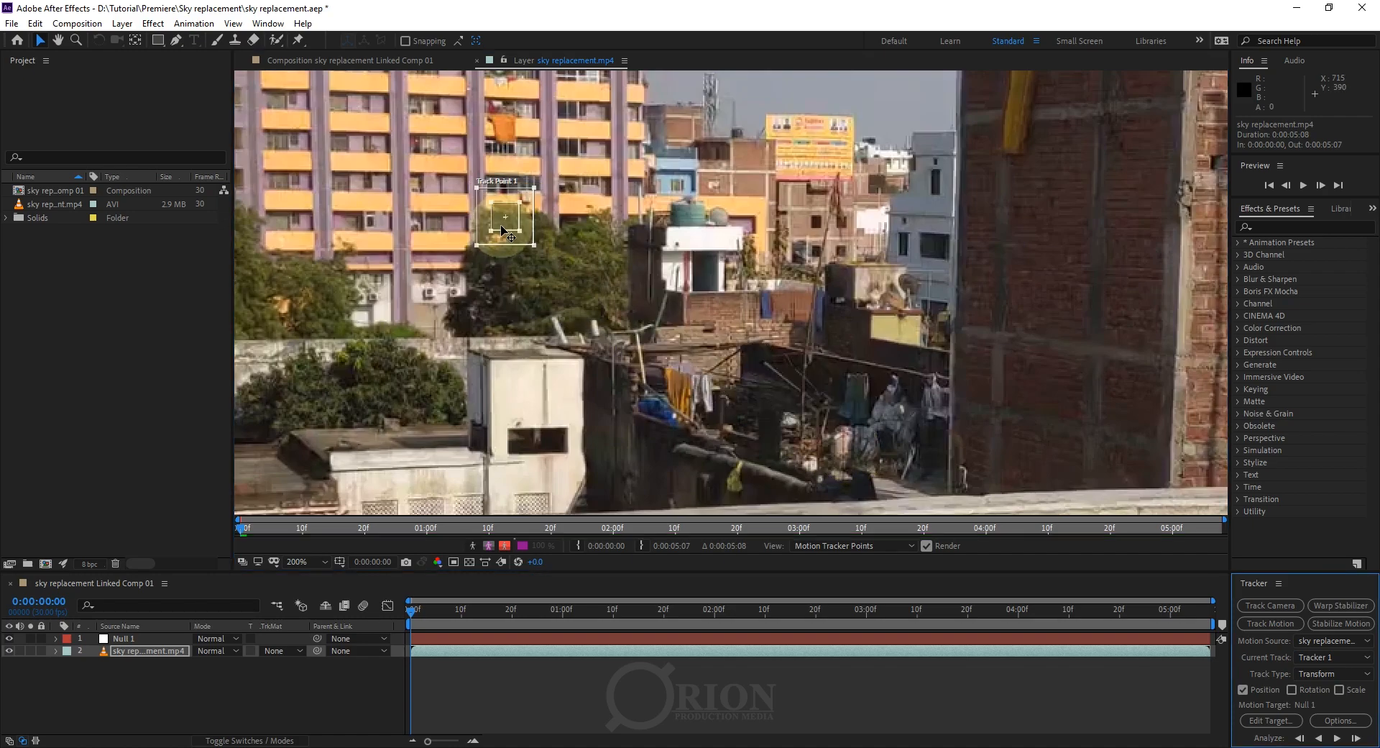
left_click_drag(328, 223, 530, 403)
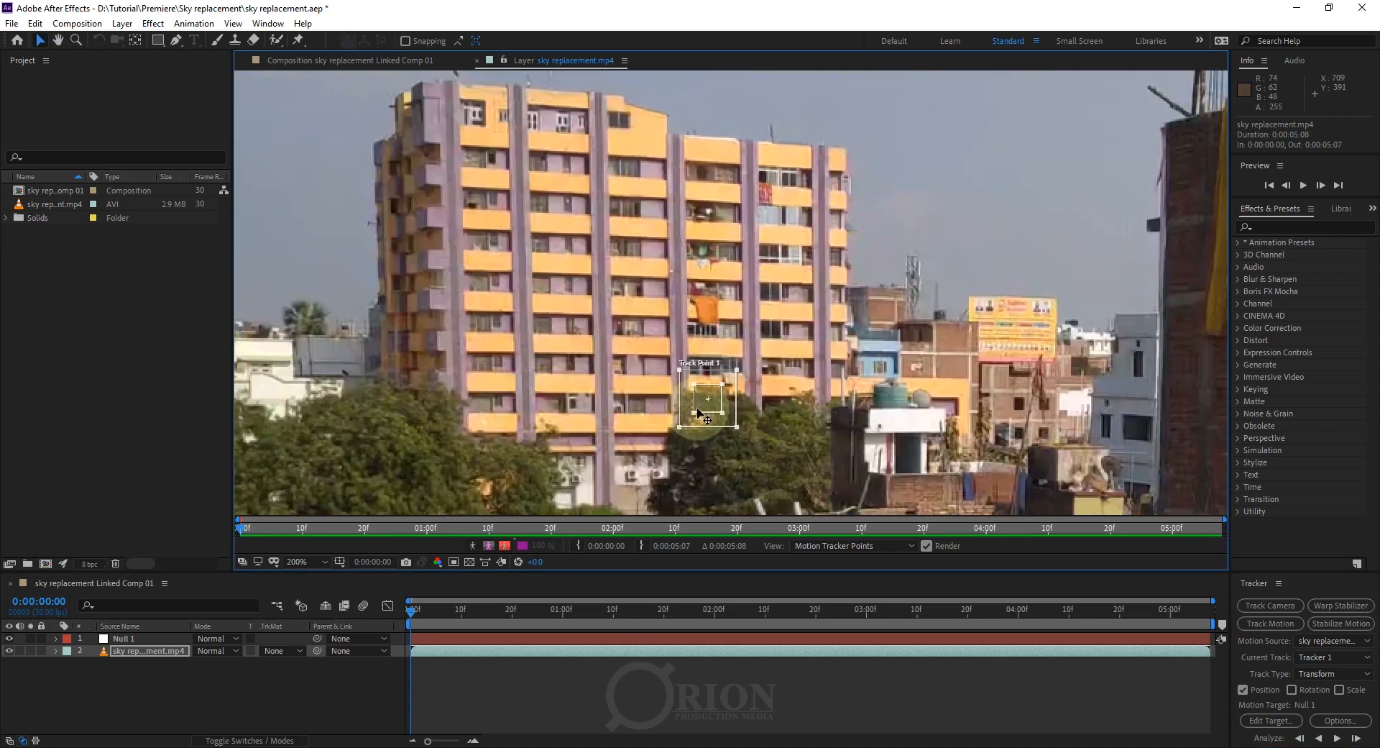
left_click_drag(708, 411, 570, 236)
key("space")
left_click_drag(409, 261, 463, 432)
scroll(291, 275, "down", 1)
scroll(657, 370, "up", 1)
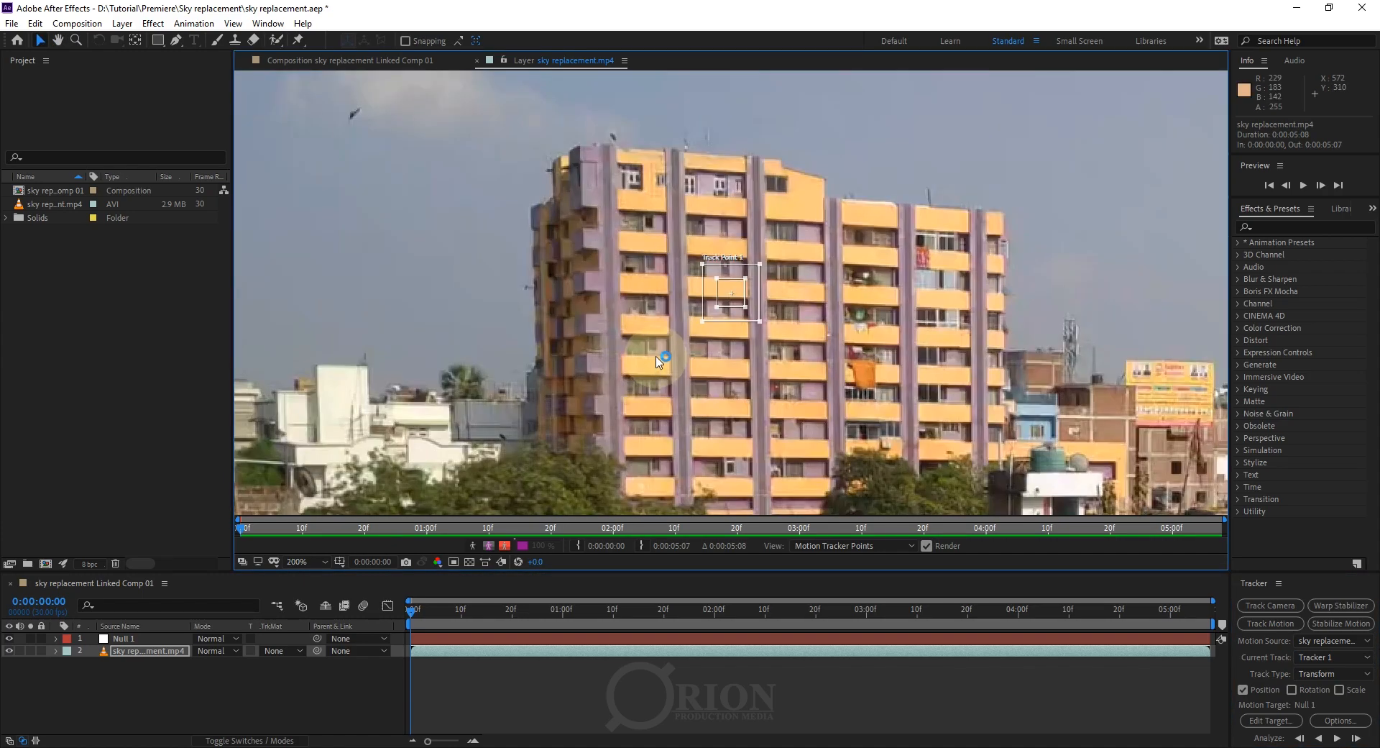
scroll(608, 250, "down", 4)
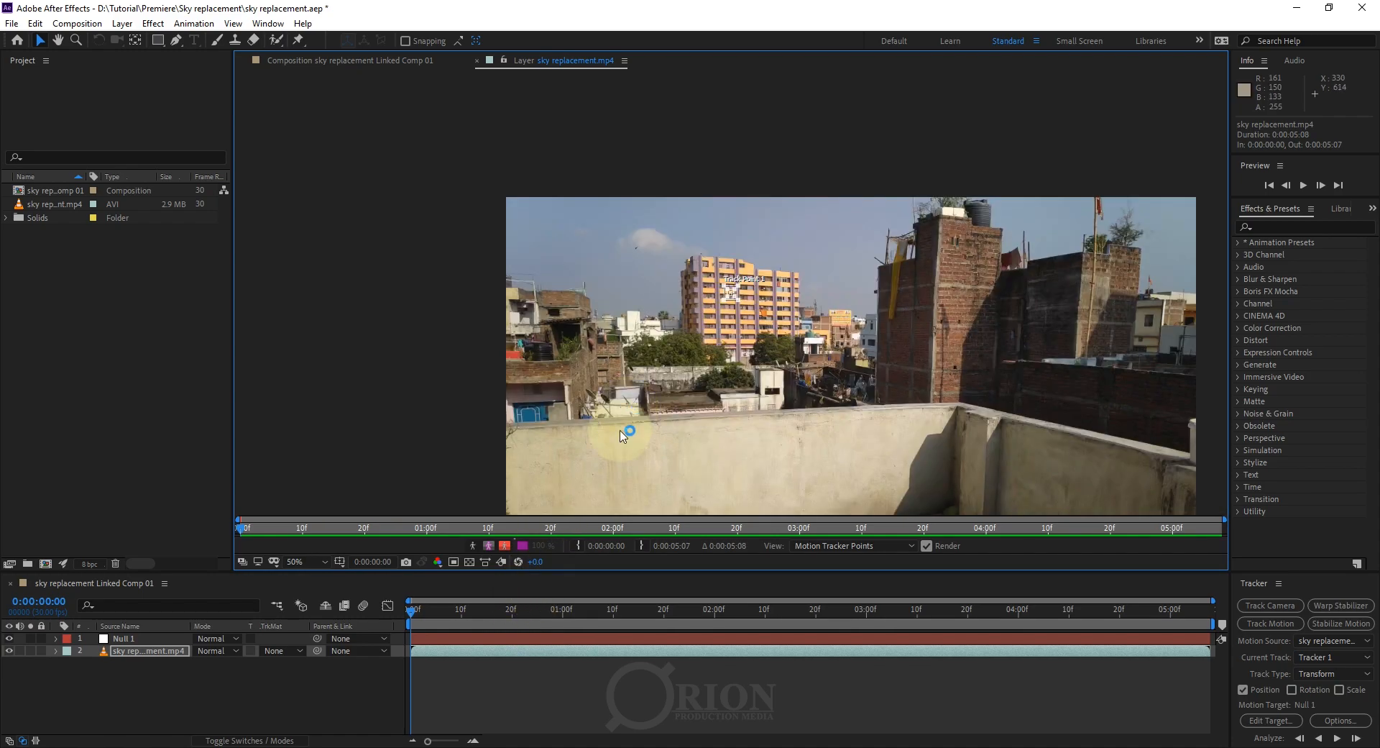
Scrub to the last frame to check whether the yellow building stays in view, and return to the first frame.
left_click_drag(444, 610, 1315, 647)
left_click_drag(833, 406, 699, 316)
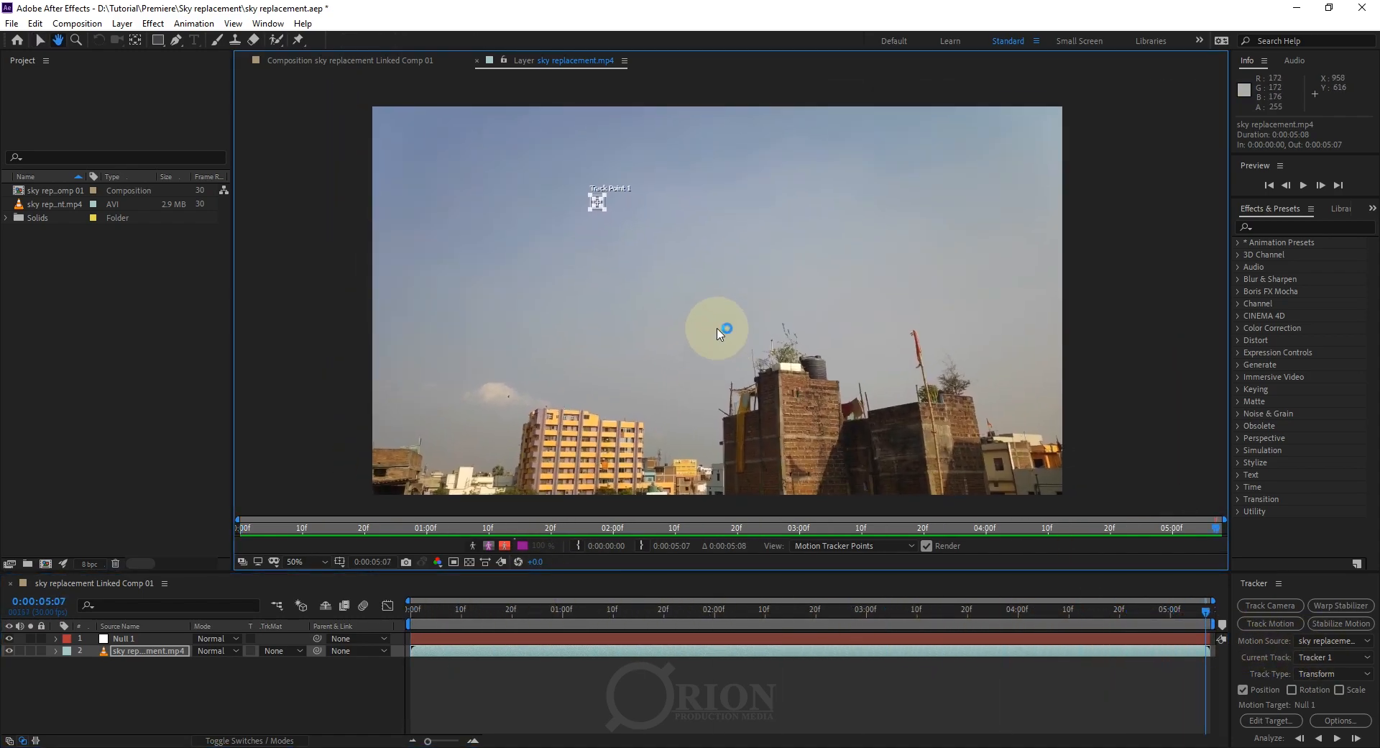
left_click_drag(880, 619, 165, 628)
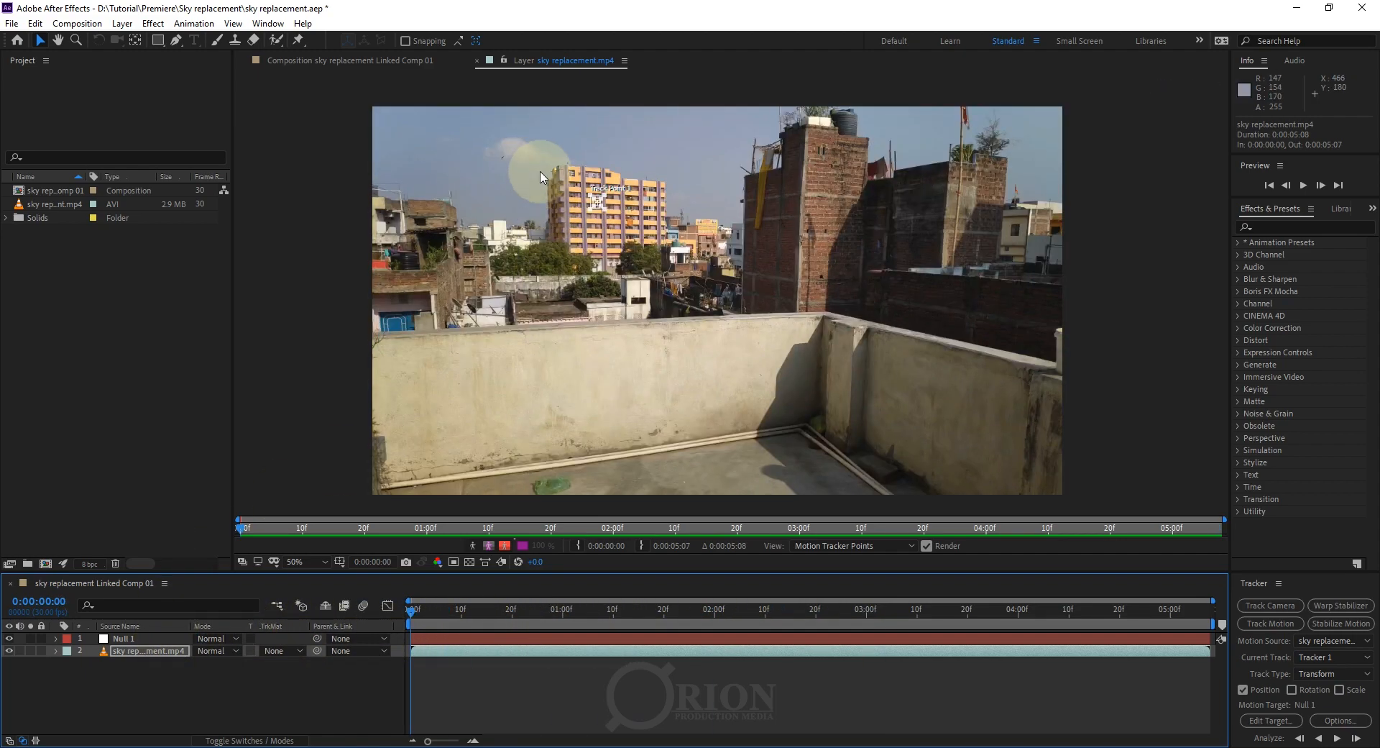
Center Track Point 1 on the small dark window just below the top floor at the yellow building's left end.
scroll(544, 162, "up", 2)
scroll(545, 163, "up", 4)
left_click_drag(464, 241, 515, 367)
left_click_drag(778, 433, 615, 289)
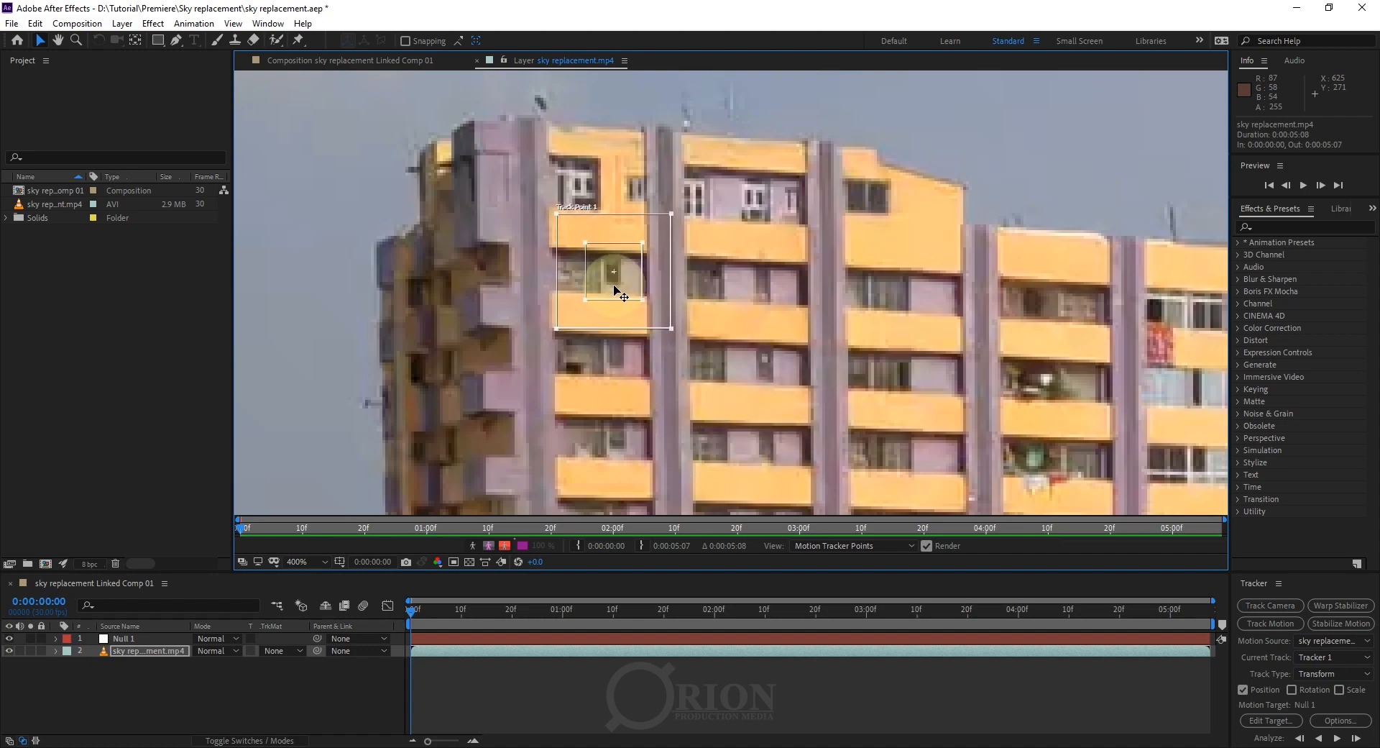
scroll(611, 284, "up", 1)
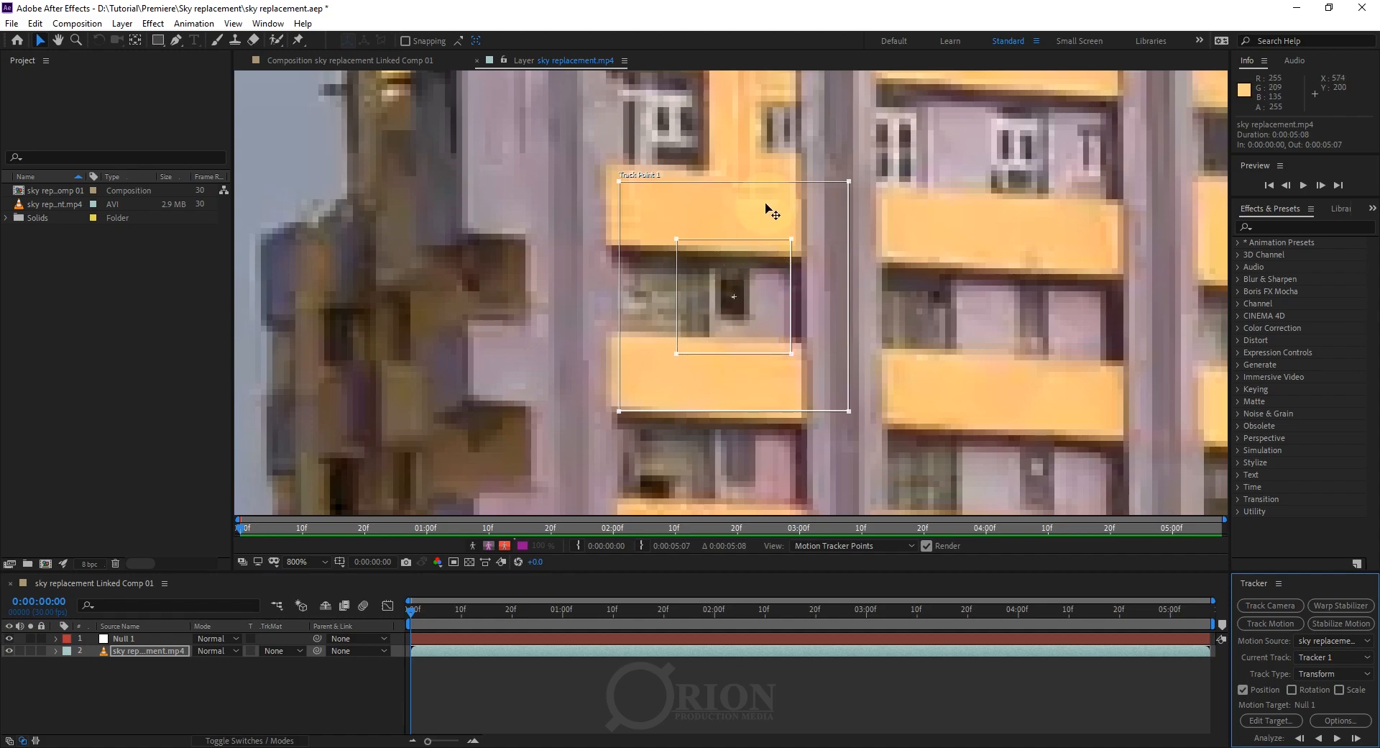
left_click_drag(722, 324, 736, 311)
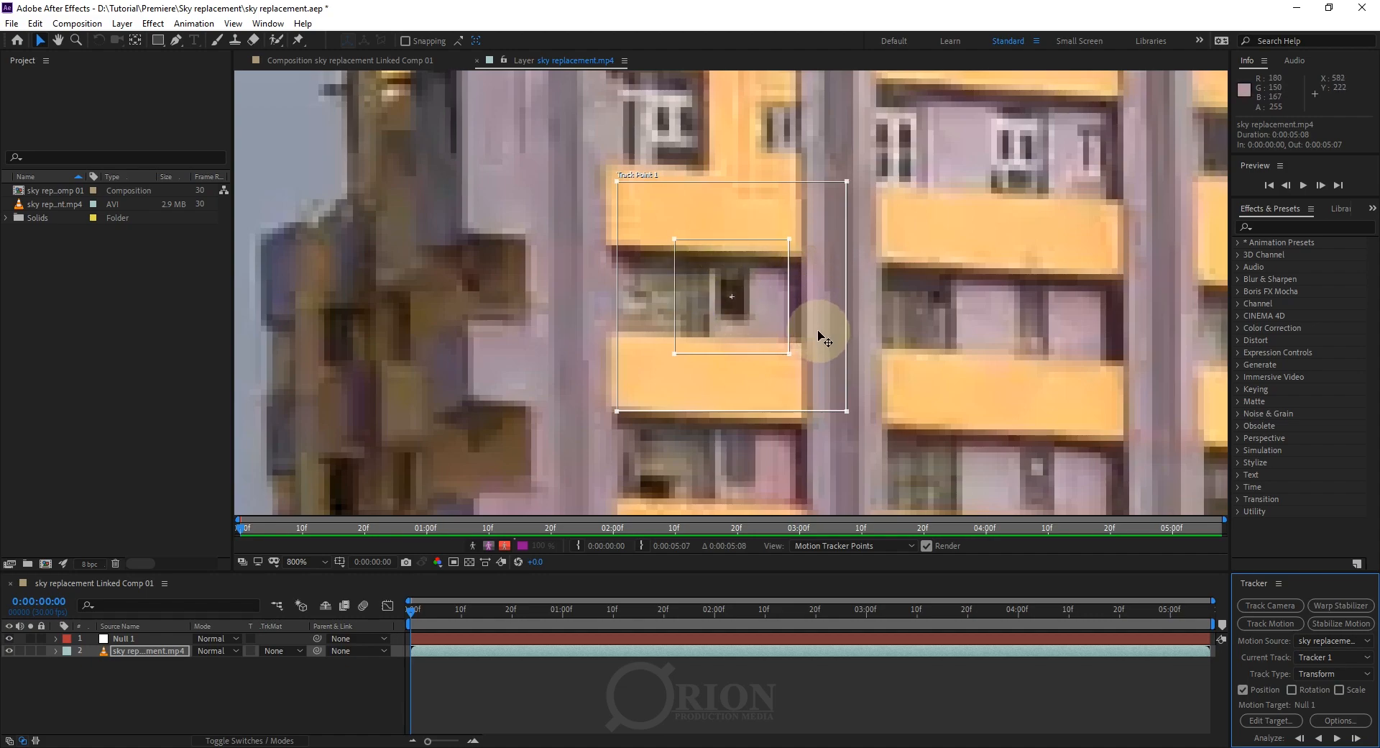
mouse_move(728, 323)
left_mouse_down()
mouse_move(740, 324)
mouse_move(718, 321)
mouse_move(730, 301)
mouse_move(722, 324)
left_mouse_up()
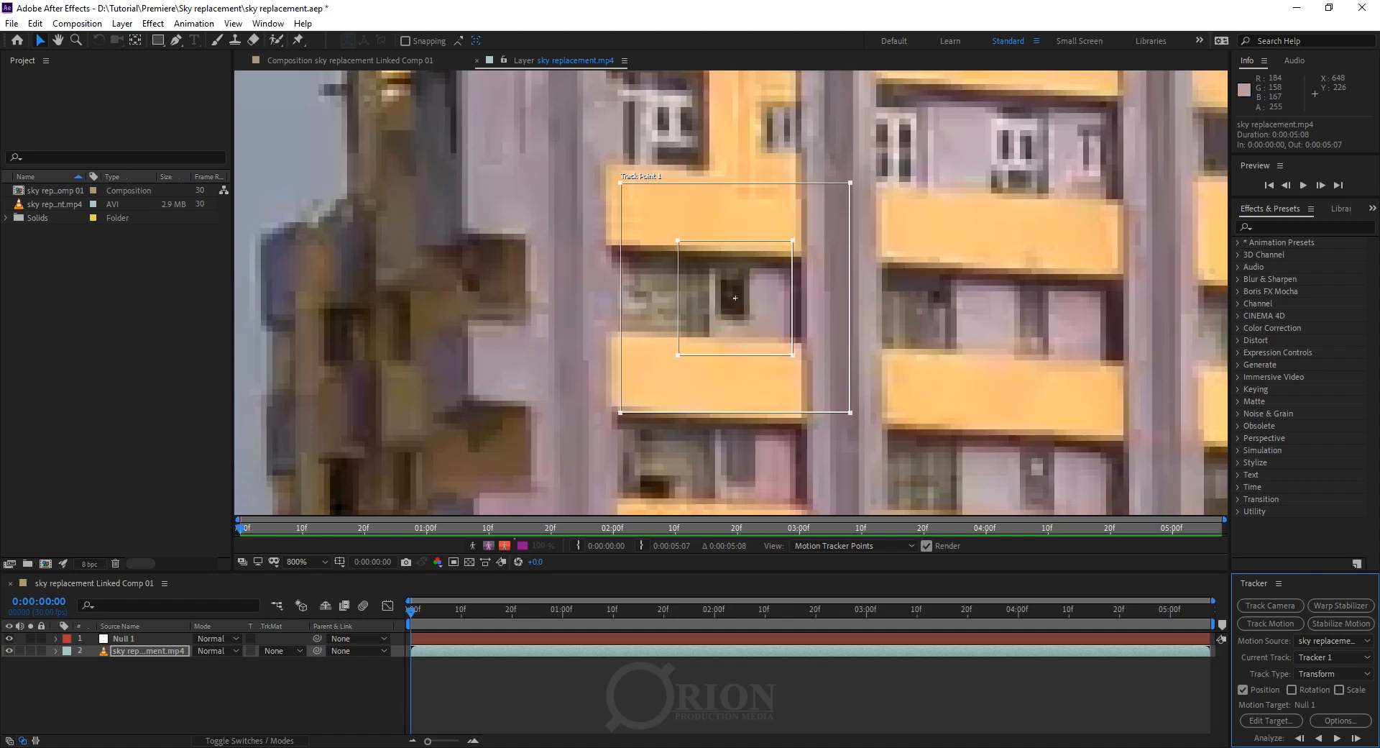
left_click_drag(732, 323, 705, 317)
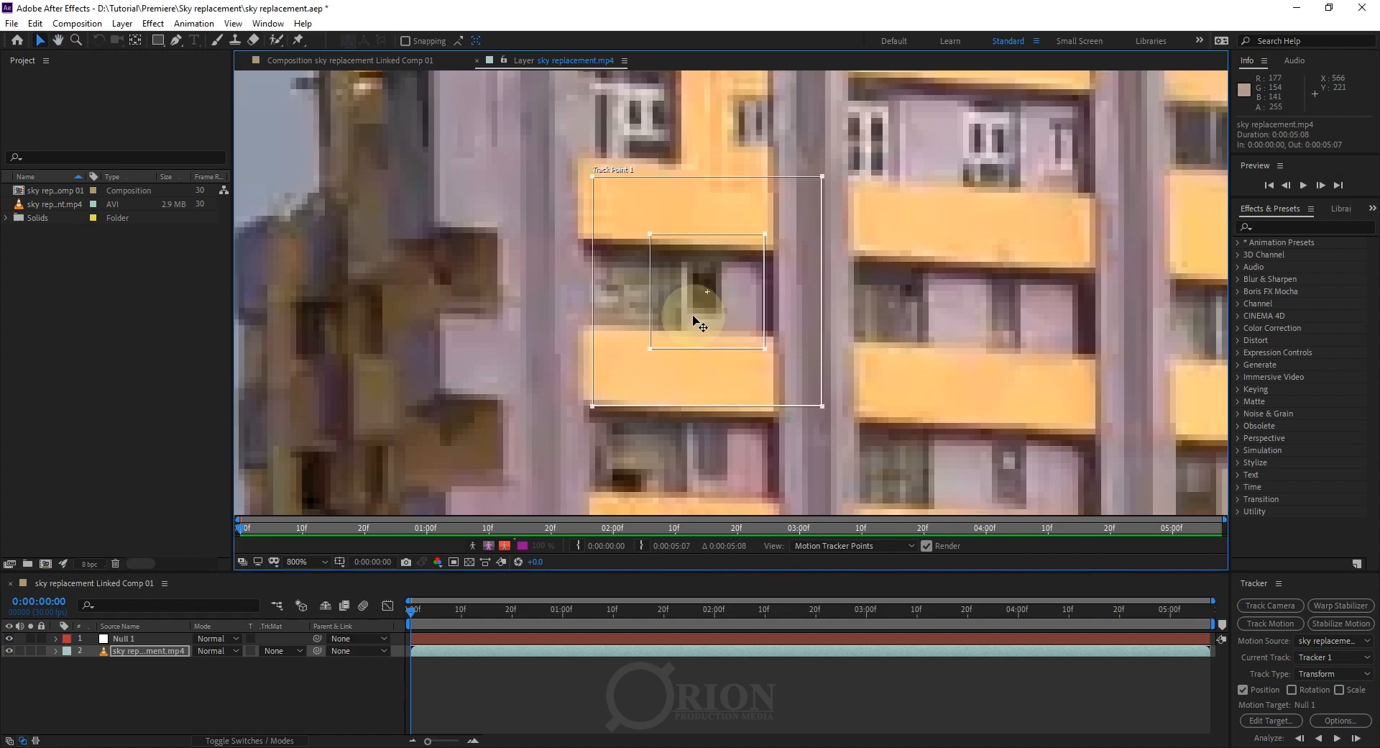
Shrink the track point's feature region to about 10.5 by 11.8 px around the dark window and its search region to about 24 by 31 px.
left_click_drag(695, 319, 733, 327)
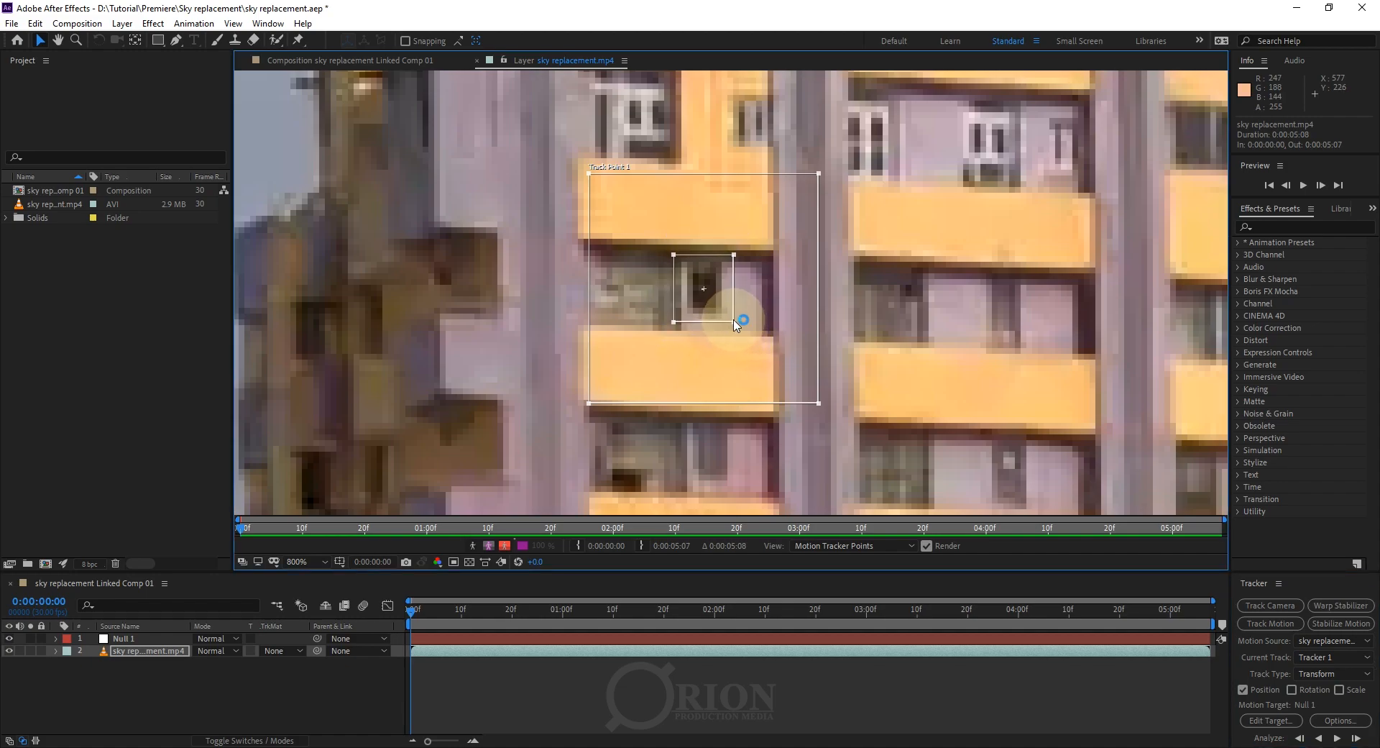
left_click_drag(820, 402, 762, 362)
left_click_drag(711, 296, 712, 299)
Analyze the rooftop footage forward from the first frame to track the window through the whole clip.
scroll(708, 295, "down", 1)
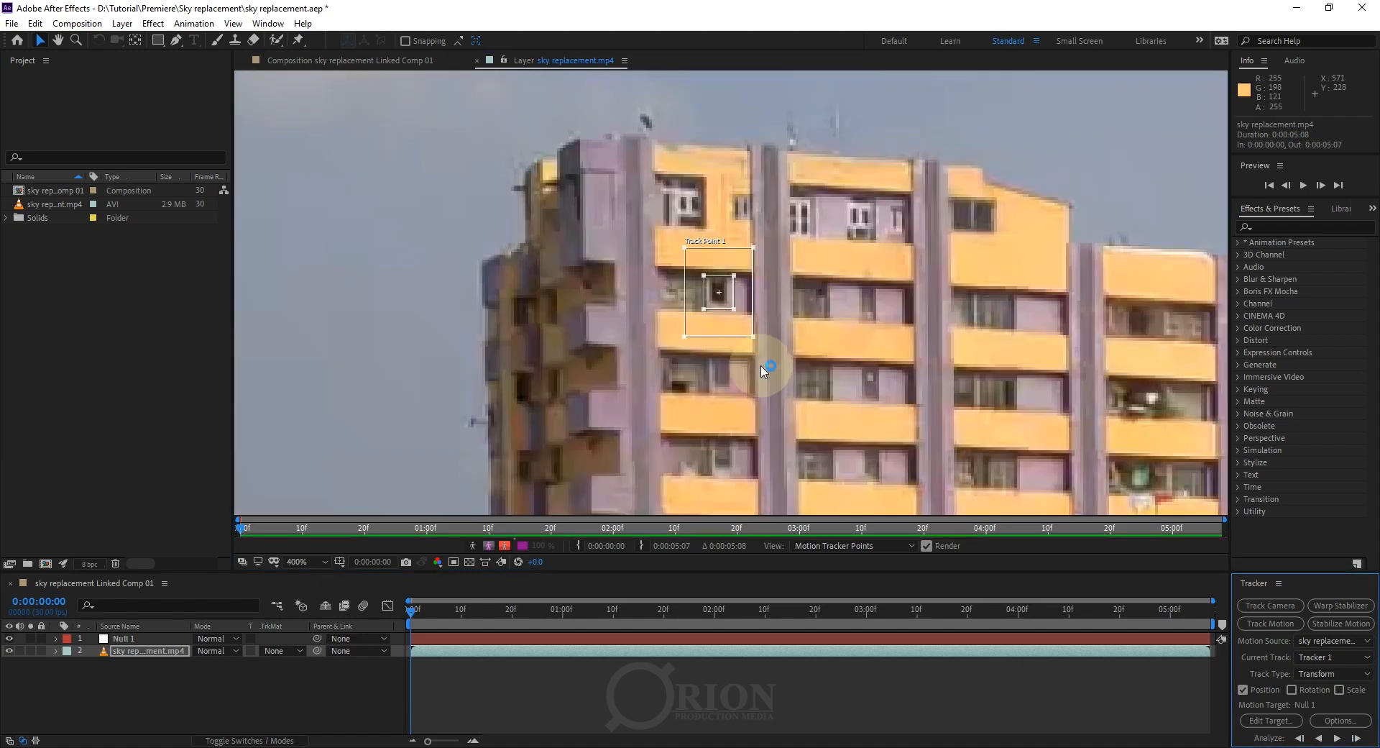
scroll(712, 316, "down", 5)
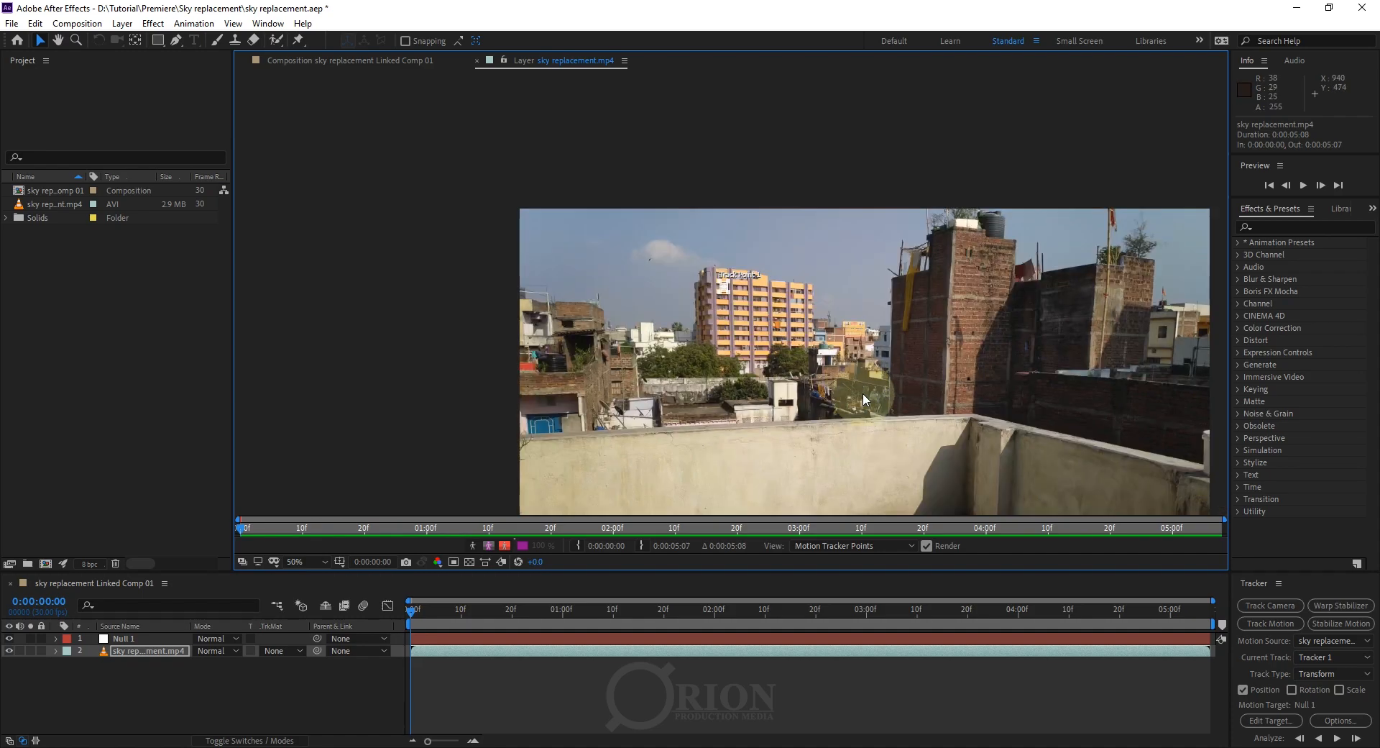
left_click_drag(848, 406, 781, 340)
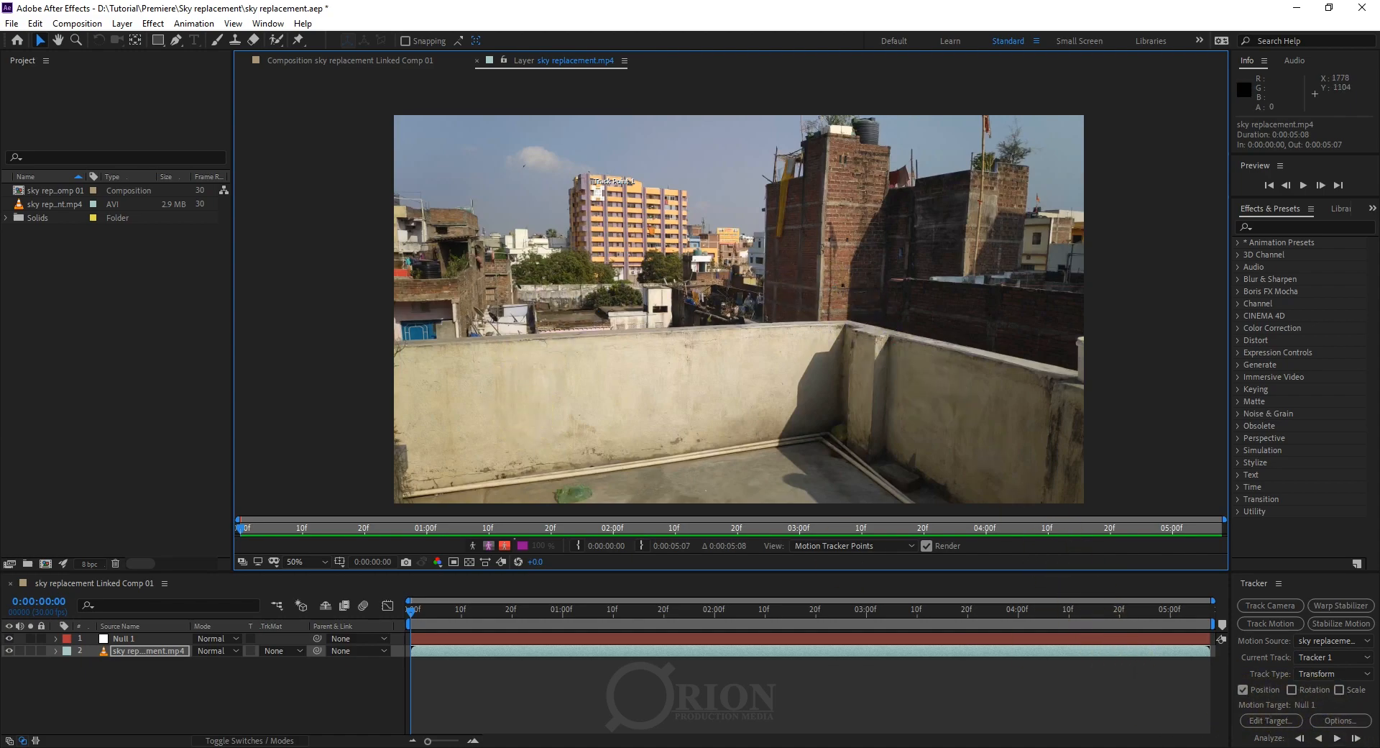
left_click(1338, 740)
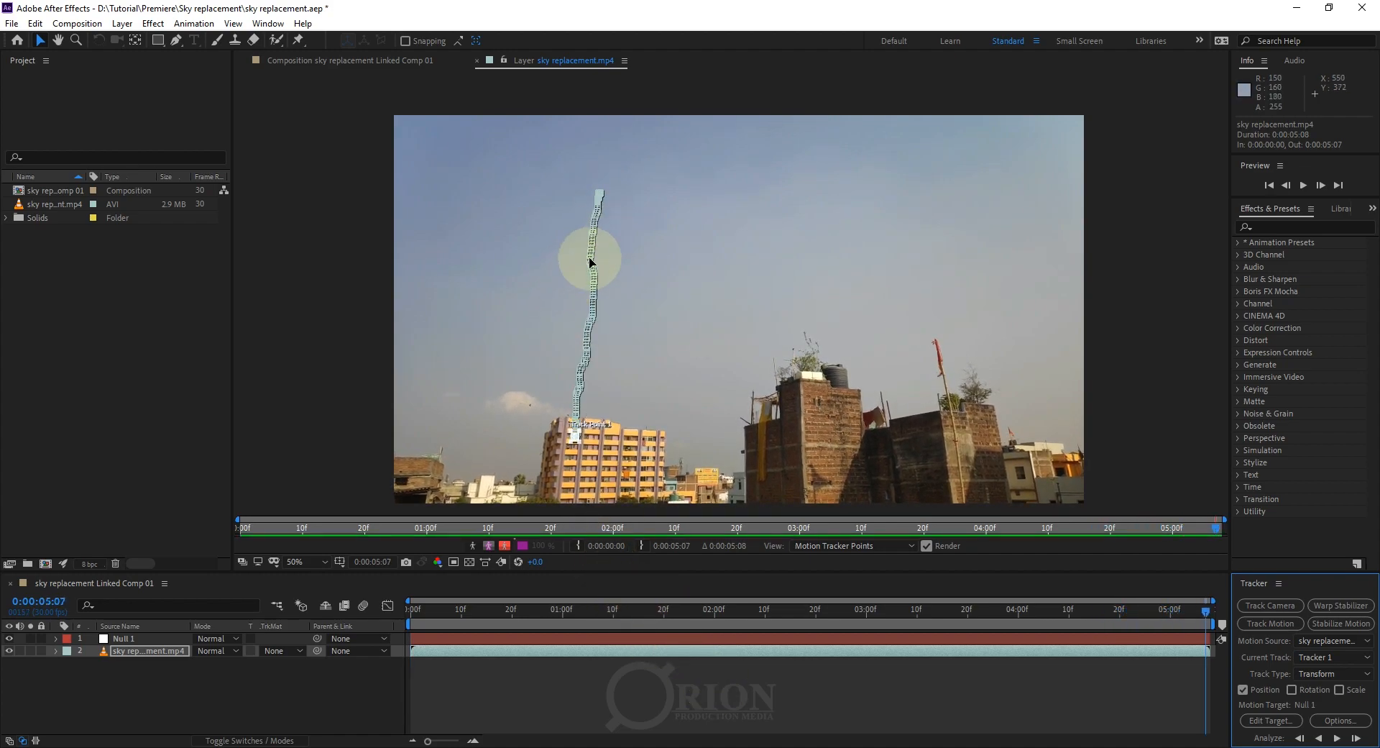
Scrub the tracked footage back and forth to check that the track point follows the building, and return to the first frame.
left_click_drag(1043, 616, 314, 677)
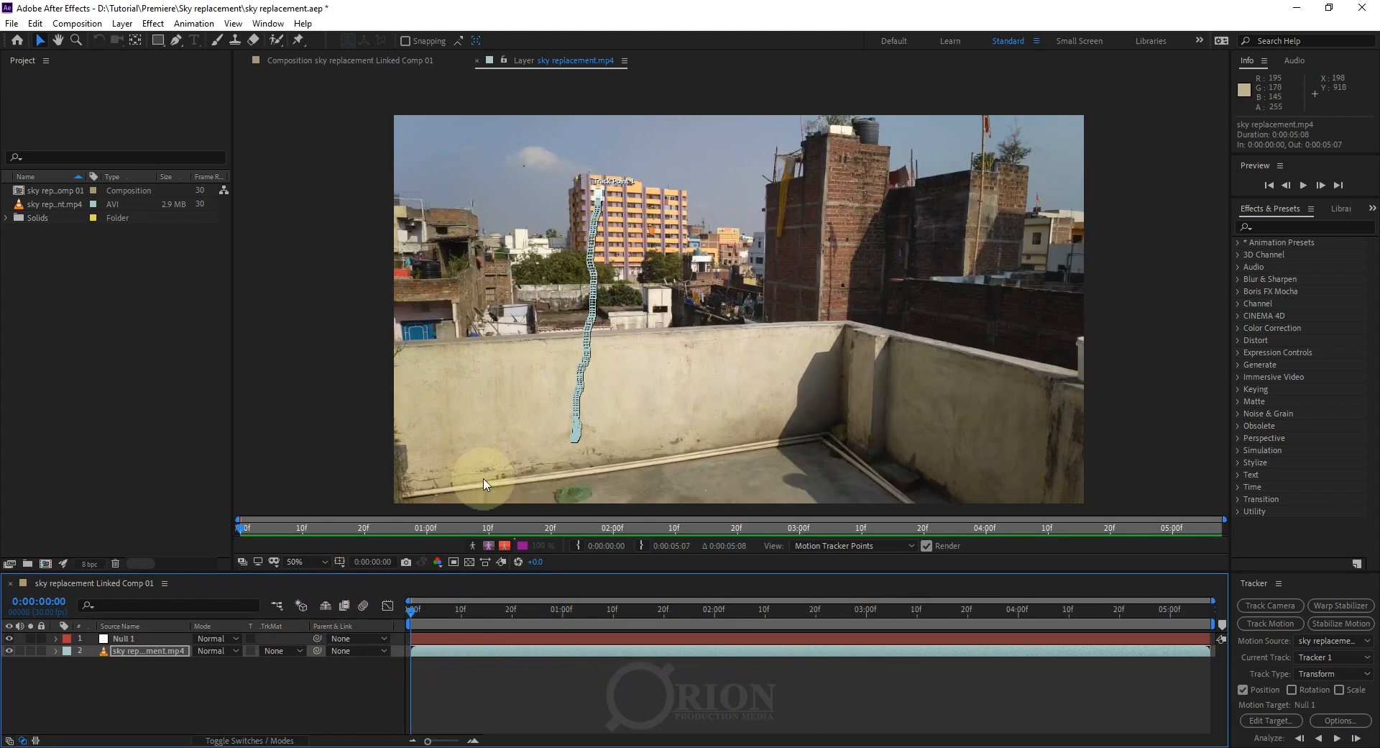
left_click_drag(431, 617, 1130, 654)
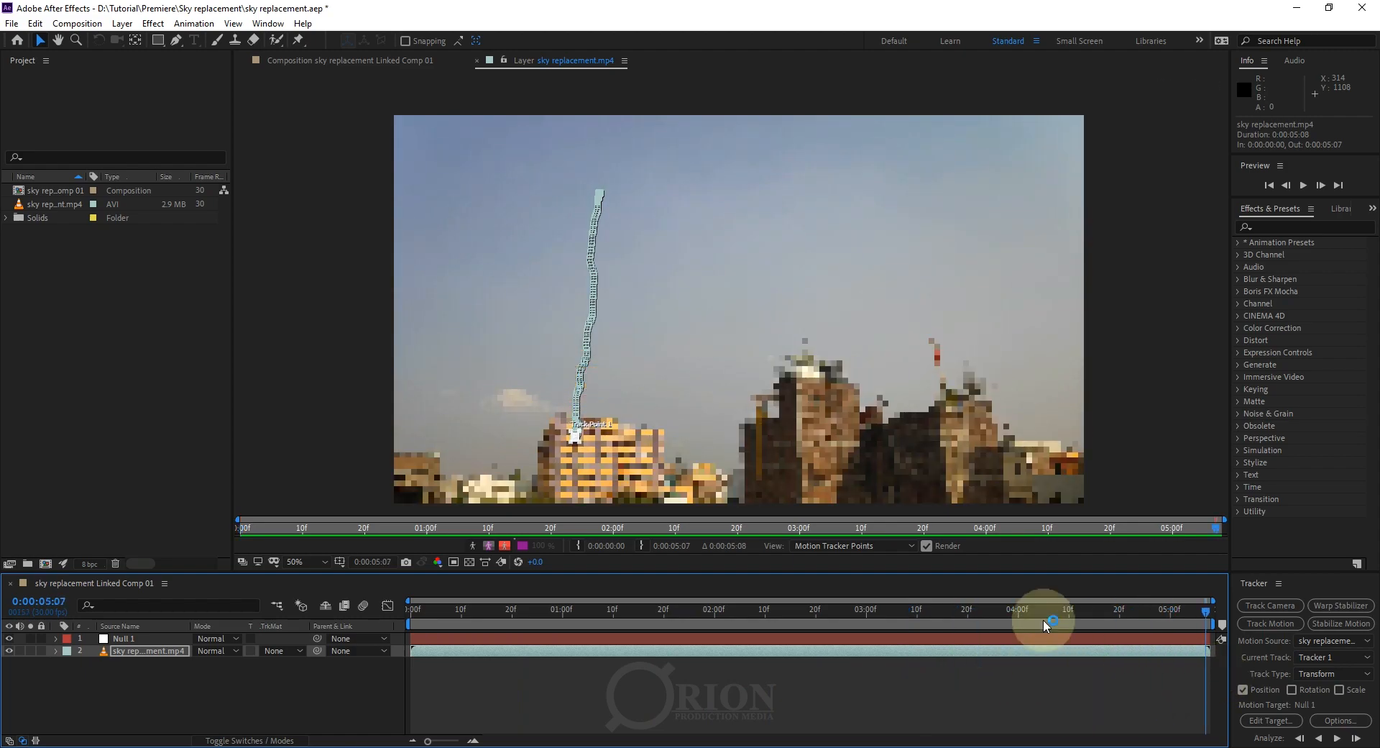
left_click_drag(483, 420, 503, 397)
left_click_drag(789, 375, 785, 380)
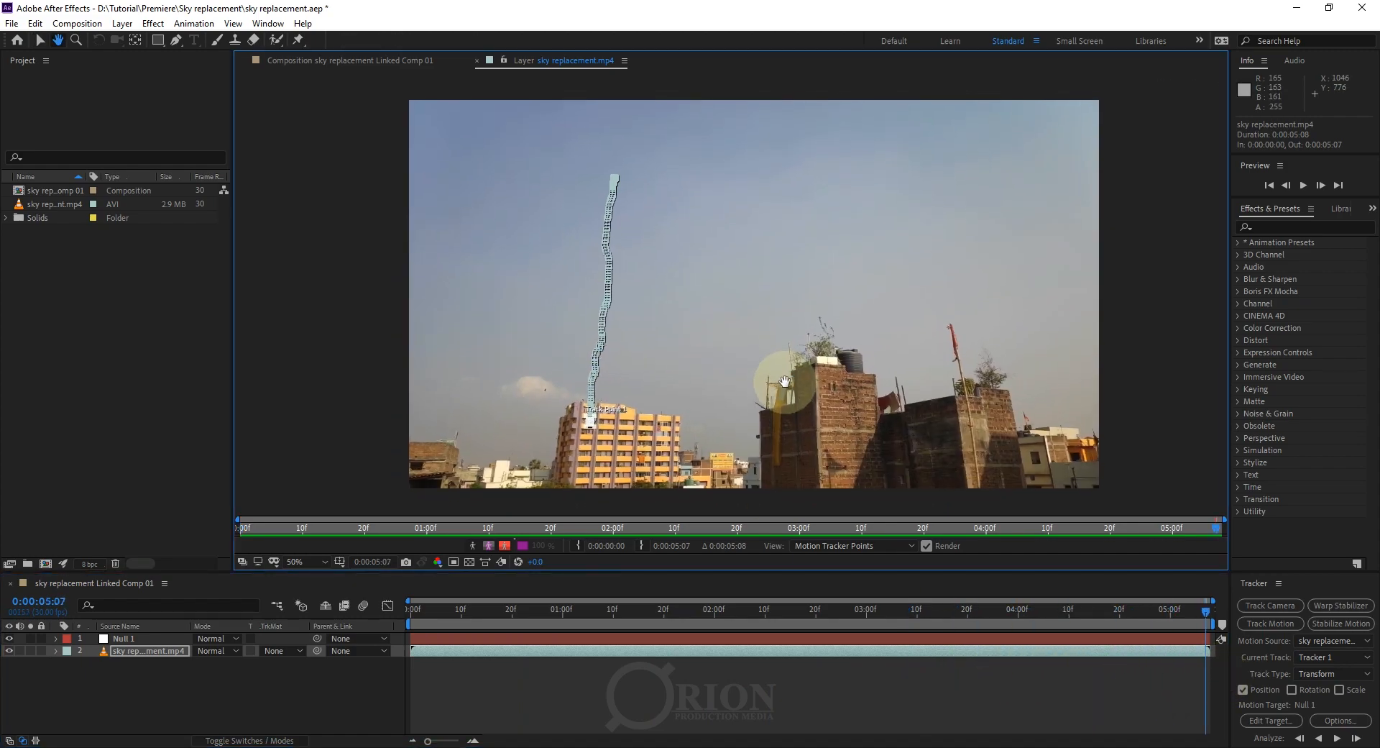
left_click_drag(1146, 619, 927, 648)
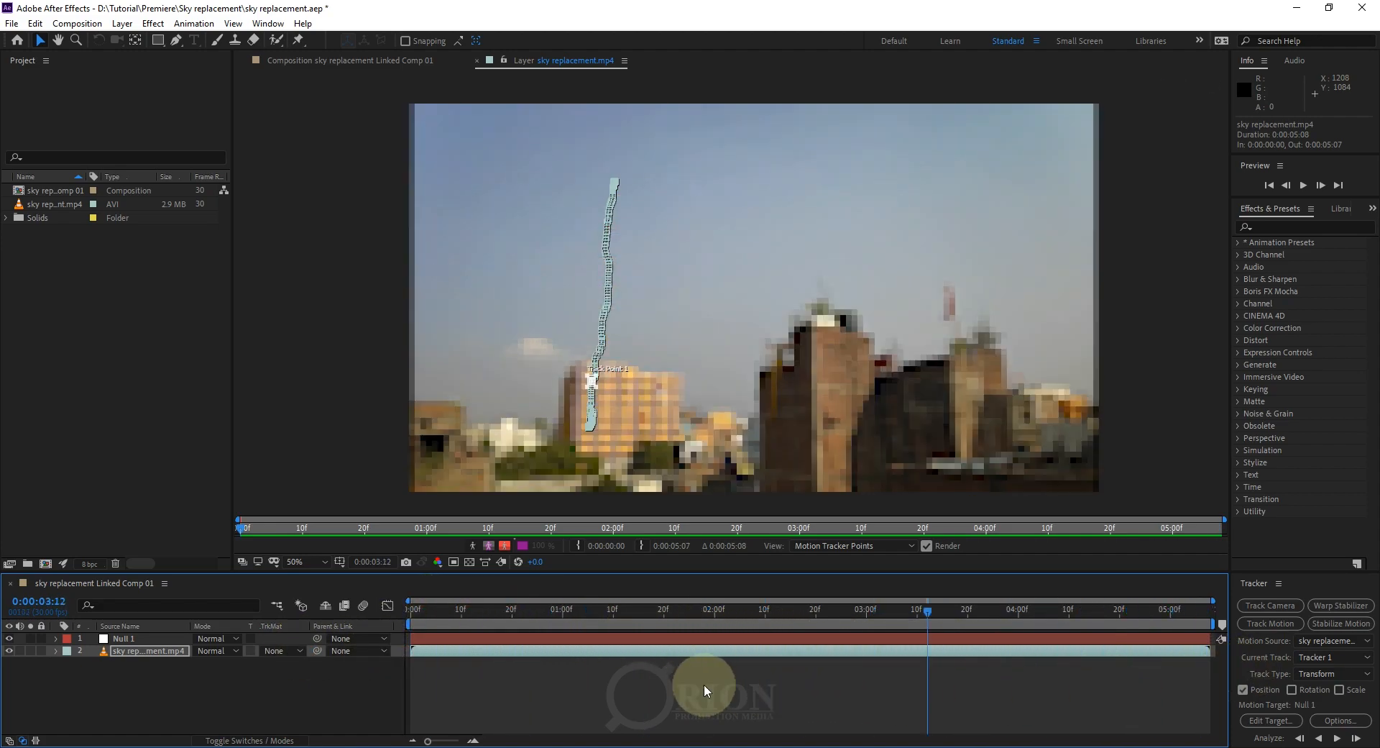
left_click_drag(726, 684, 373, 685)
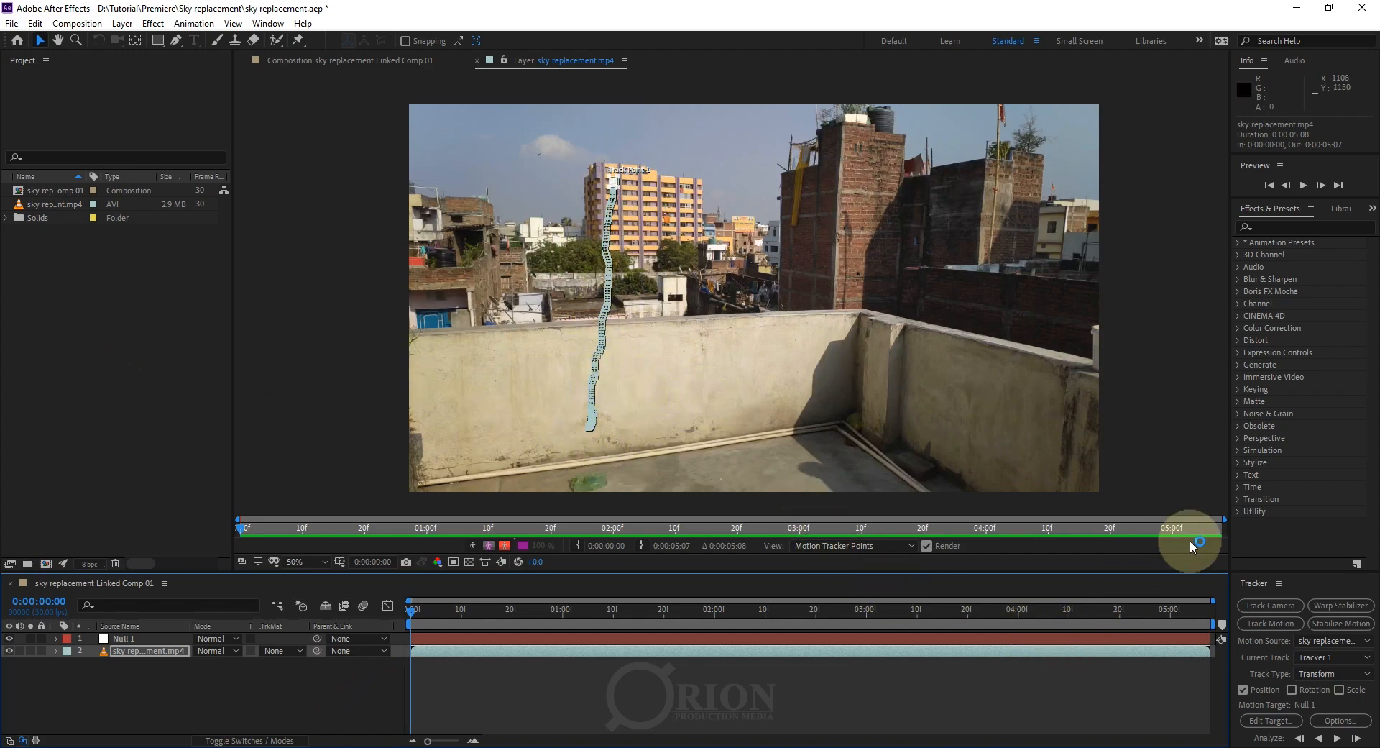
Enlarge the Tracker panel and confirm the layer Null 1 as the motion target.
left_click_drag(1204, 572, 1199, 546)
left_click(1263, 695)
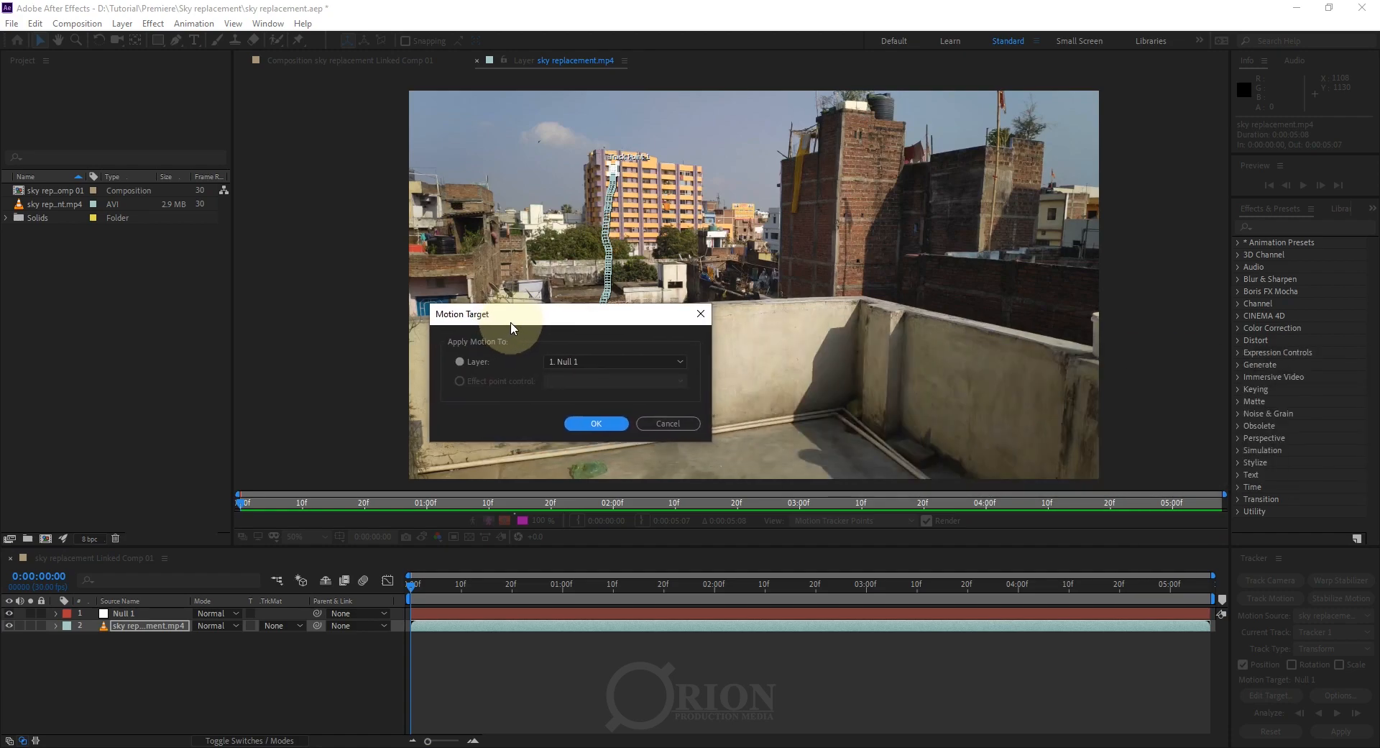
left_click_drag(507, 305, 553, 284)
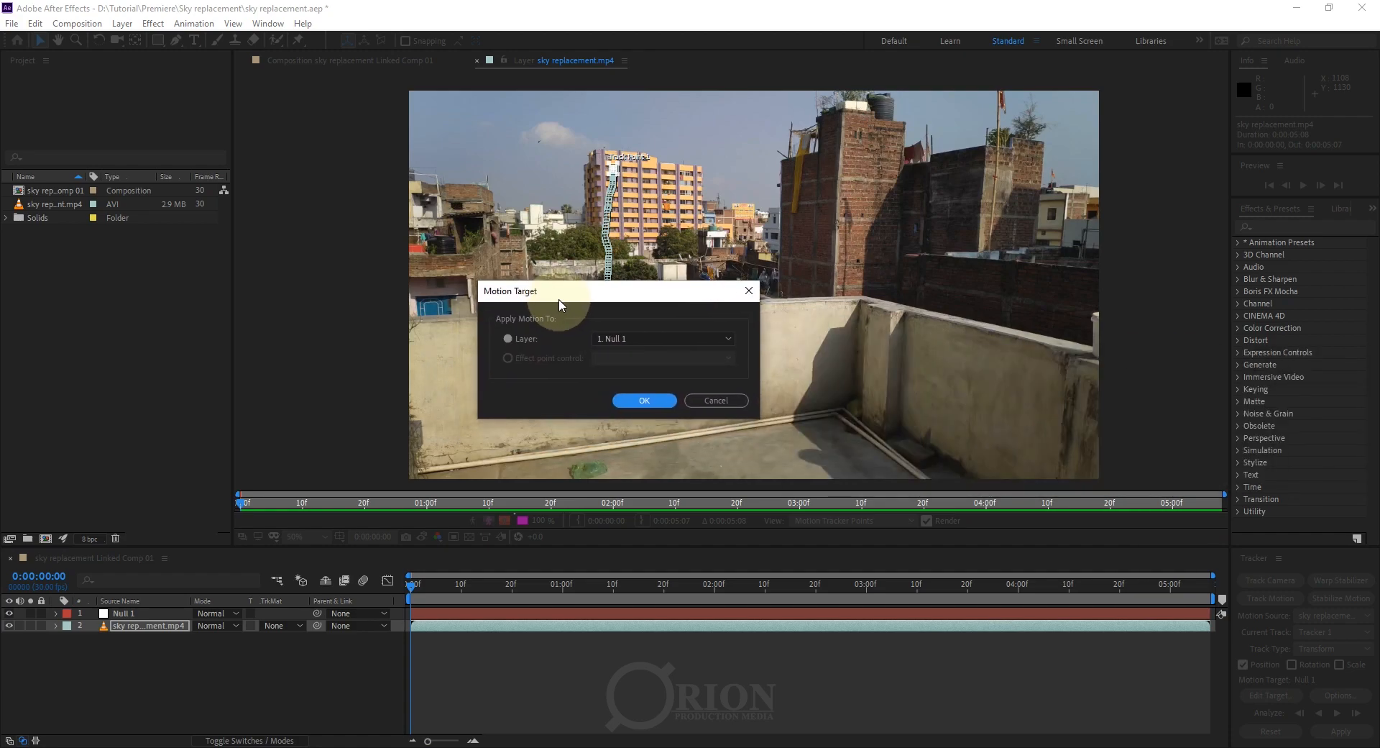
left_click(640, 336)
left_click(644, 352)
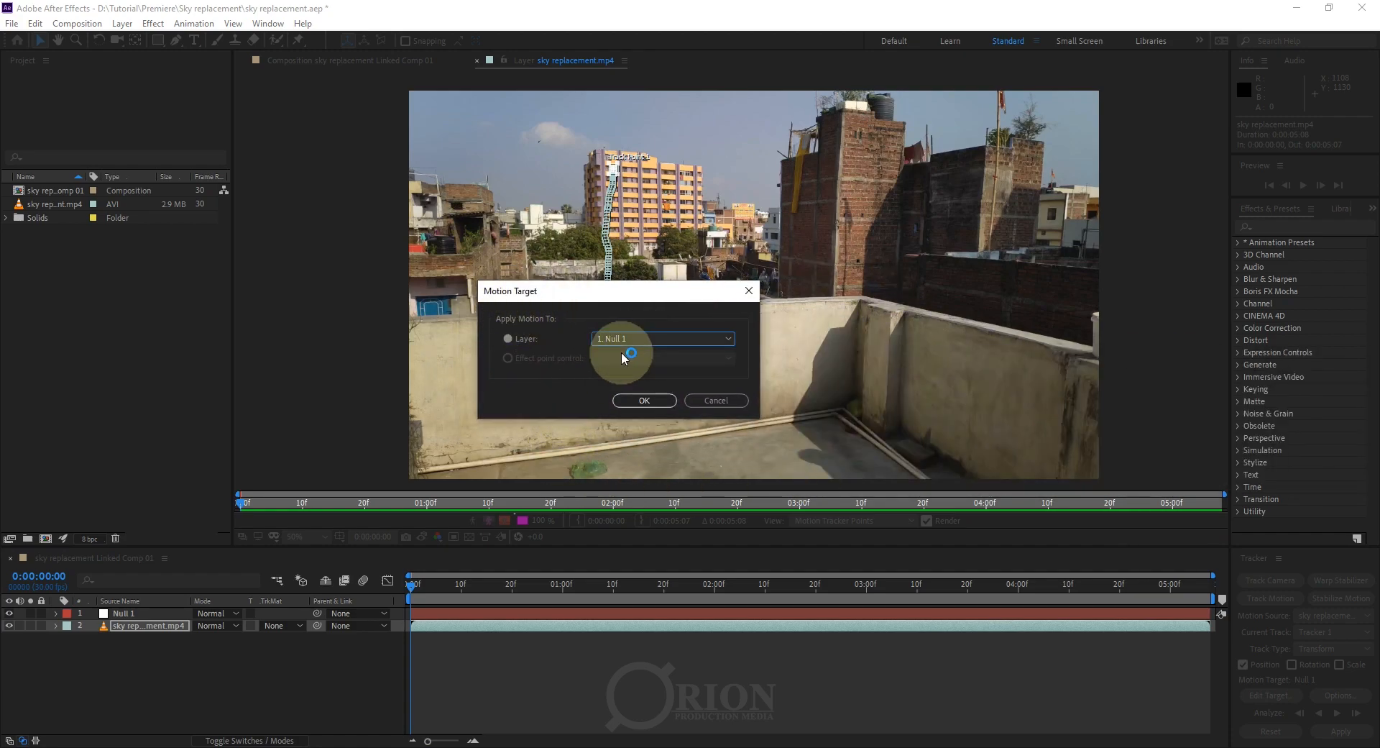
left_click(668, 339)
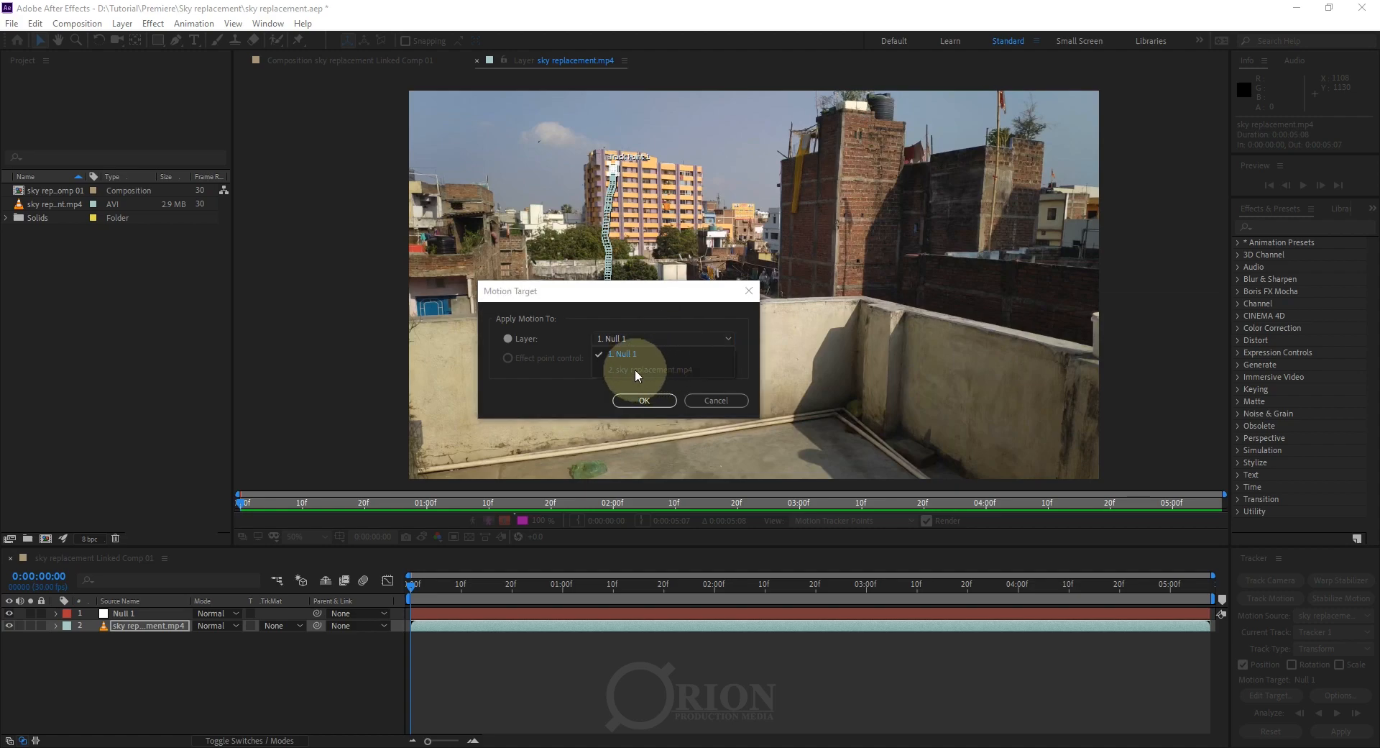
left_click(567, 386)
left_click(658, 340)
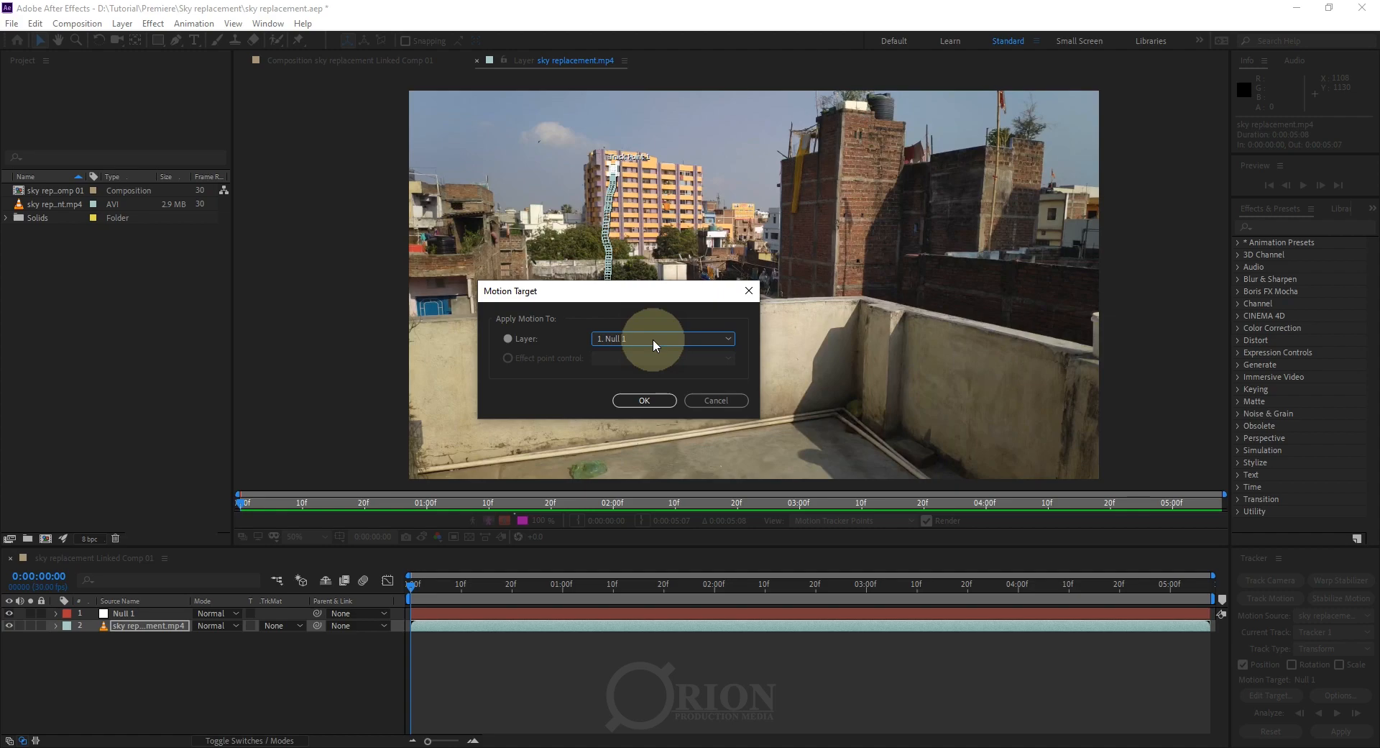
left_click(651, 398)
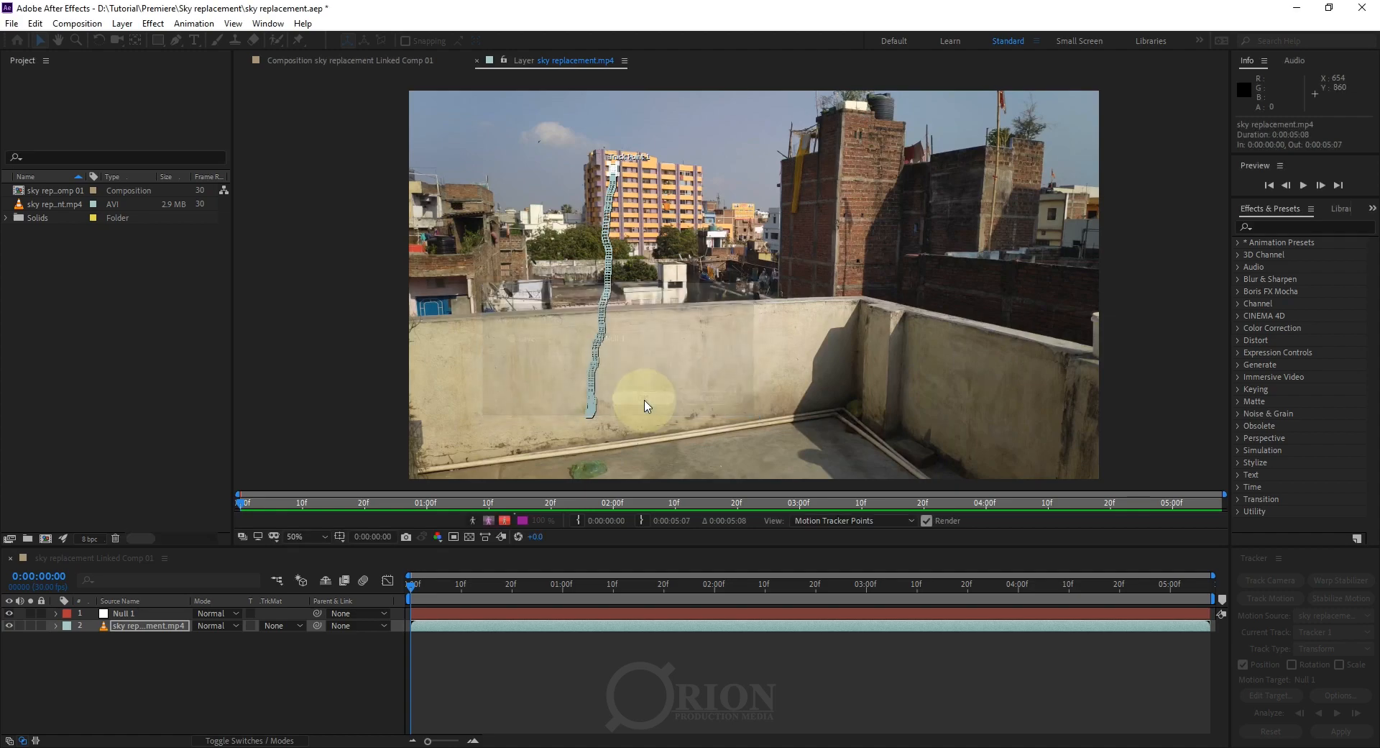
Apply the tracked motion to the null in the X and Y dimensions.
left_click(1341, 731)
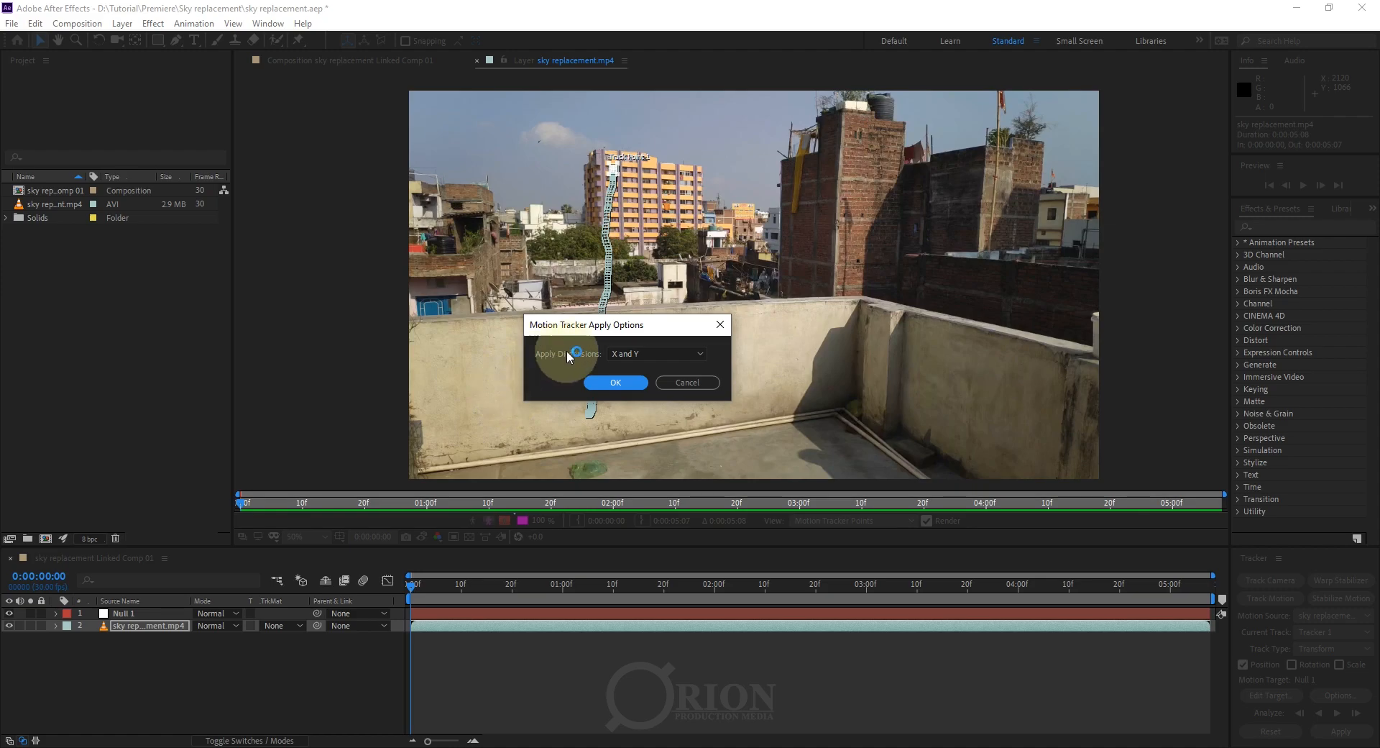
left_click(621, 381)
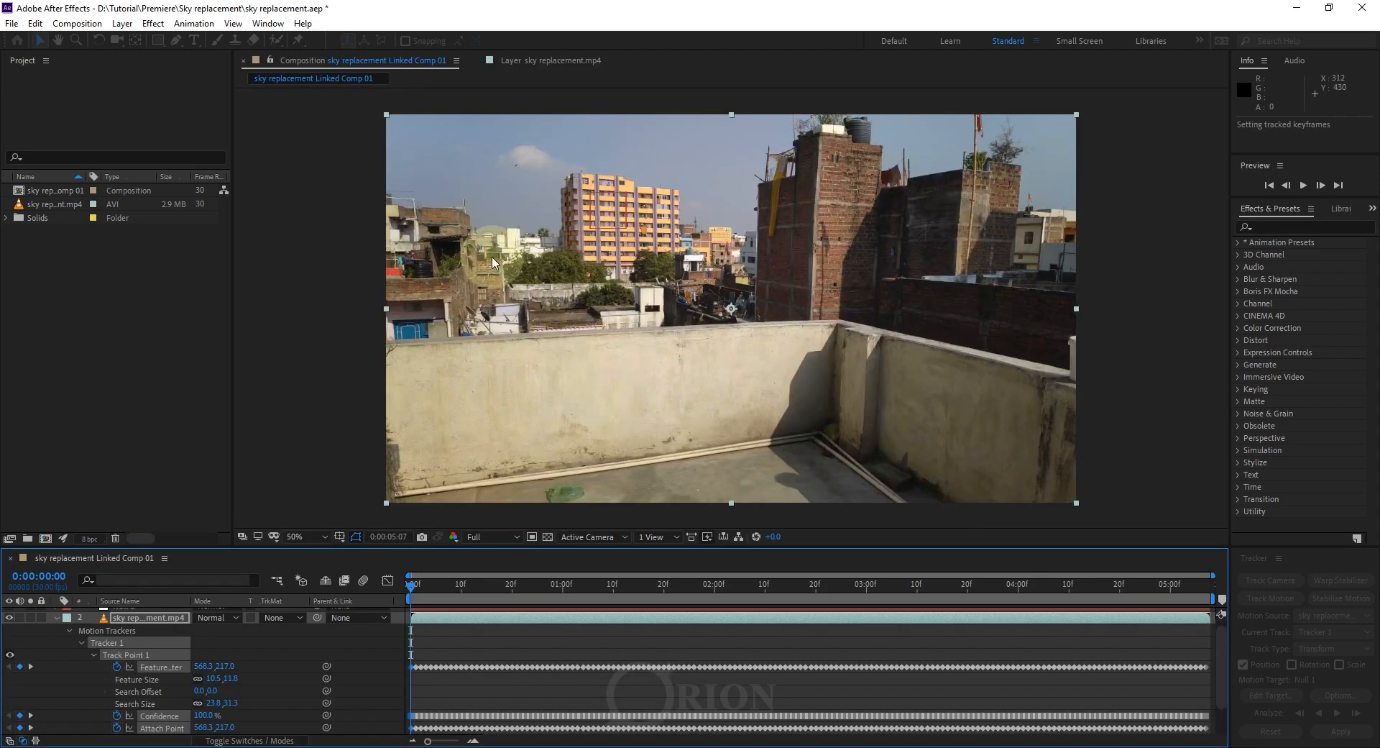
left_click_drag(493, 241, 475, 186)
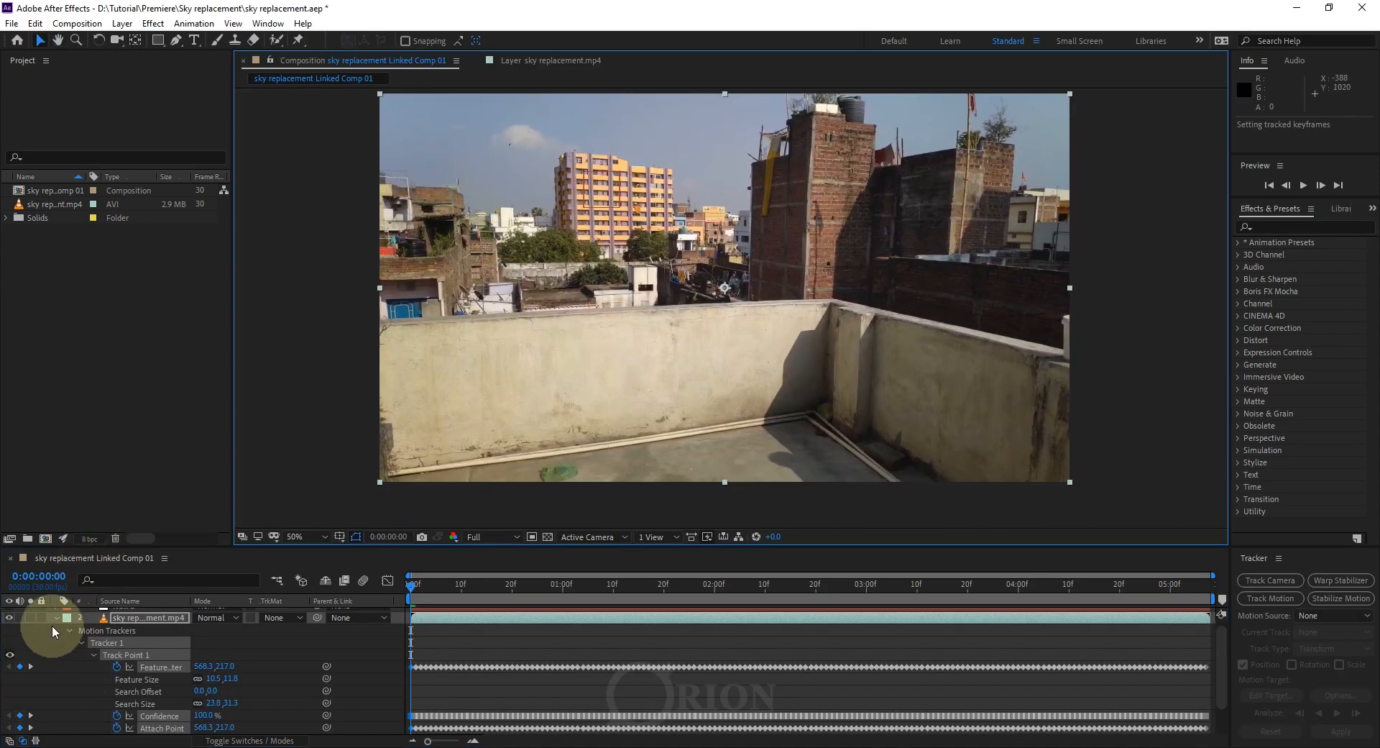
Collapse the footage layer's tracking properties and select Null 1 to examine its motion path over the footage.
left_click(56, 617)
left_click(131, 615)
key("slash")
left_click_drag(580, 168, 680, 292)
left_click_drag(424, 592, 316, 670)
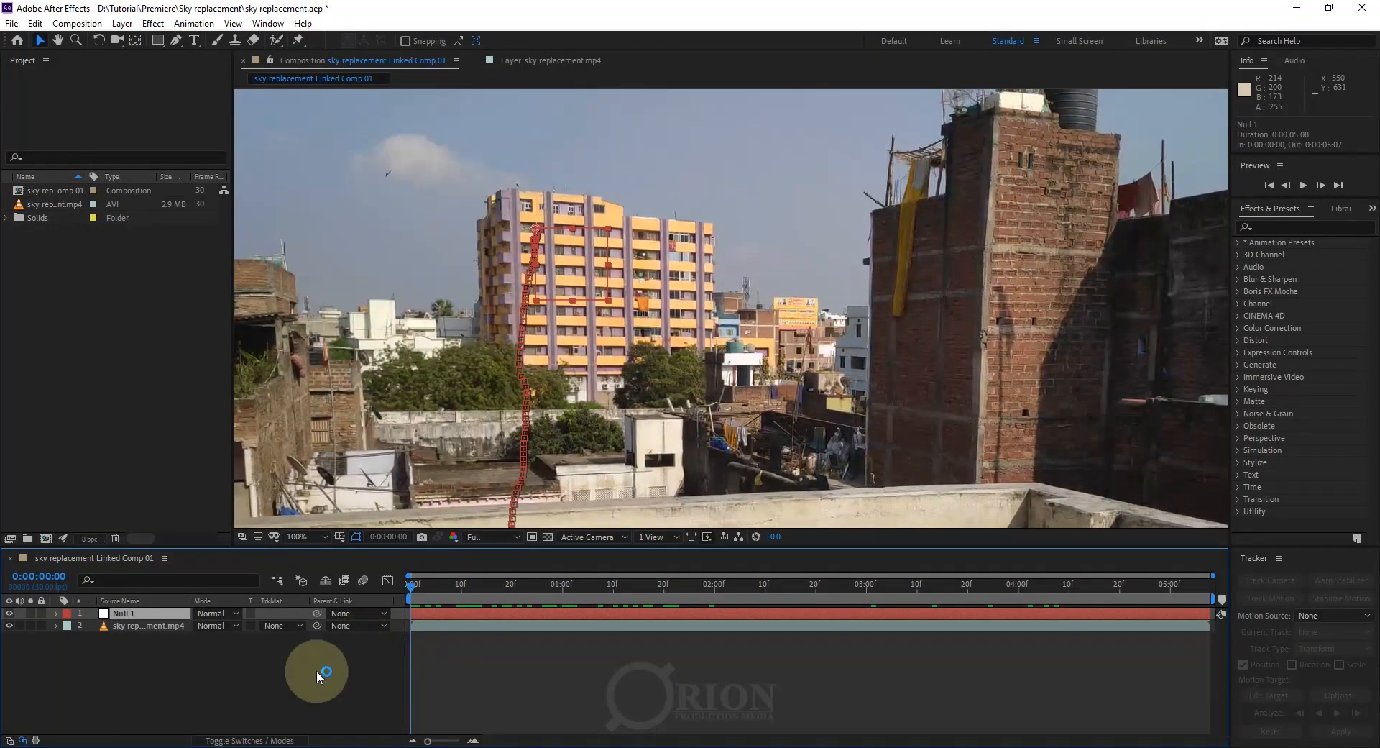
left_click(180, 643)
left_click(158, 618)
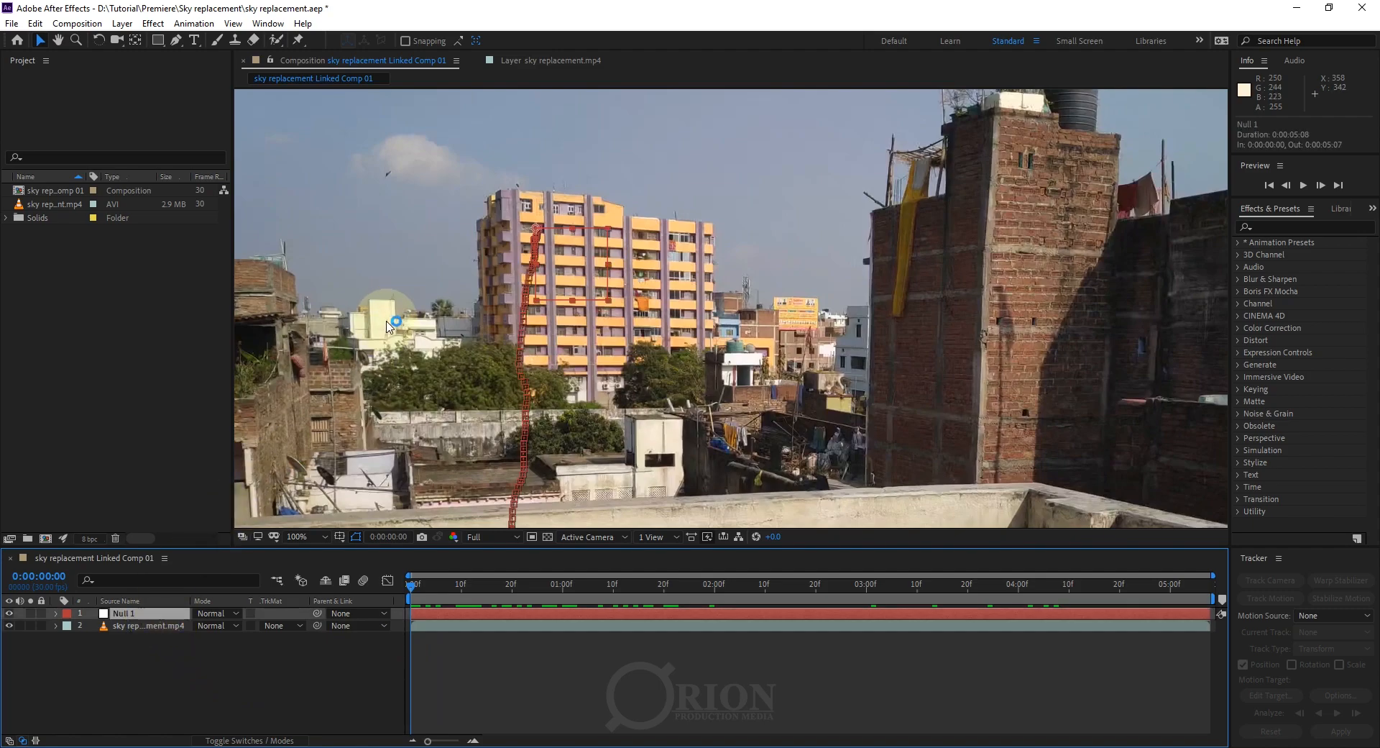
scroll(462, 344, "down", 2)
left_click_drag(635, 370, 604, 308)
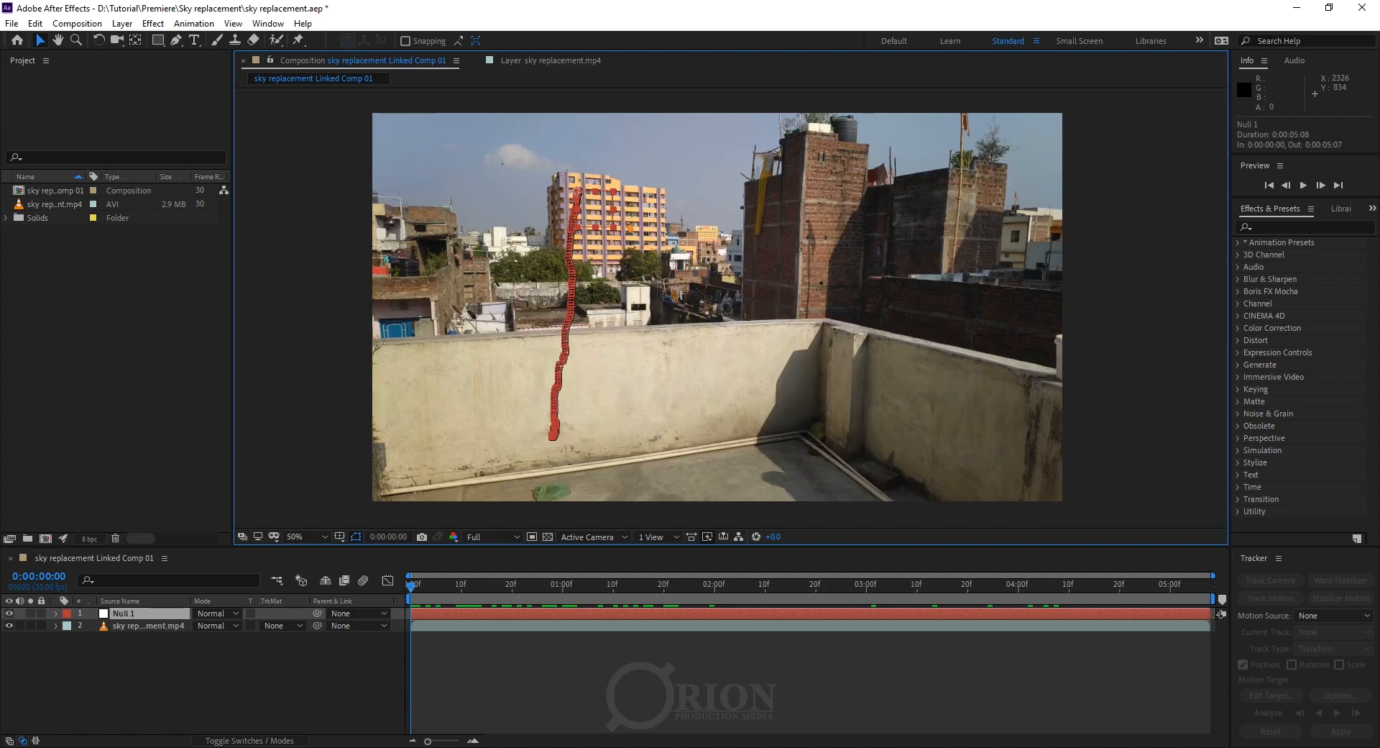
Import Sky image.jpg into the project and place it in the timeline between Null 1 and the footage layer.
left_click_drag(1379, 209, 931, 195)
left_click_drag(688, 317, 67, 273)
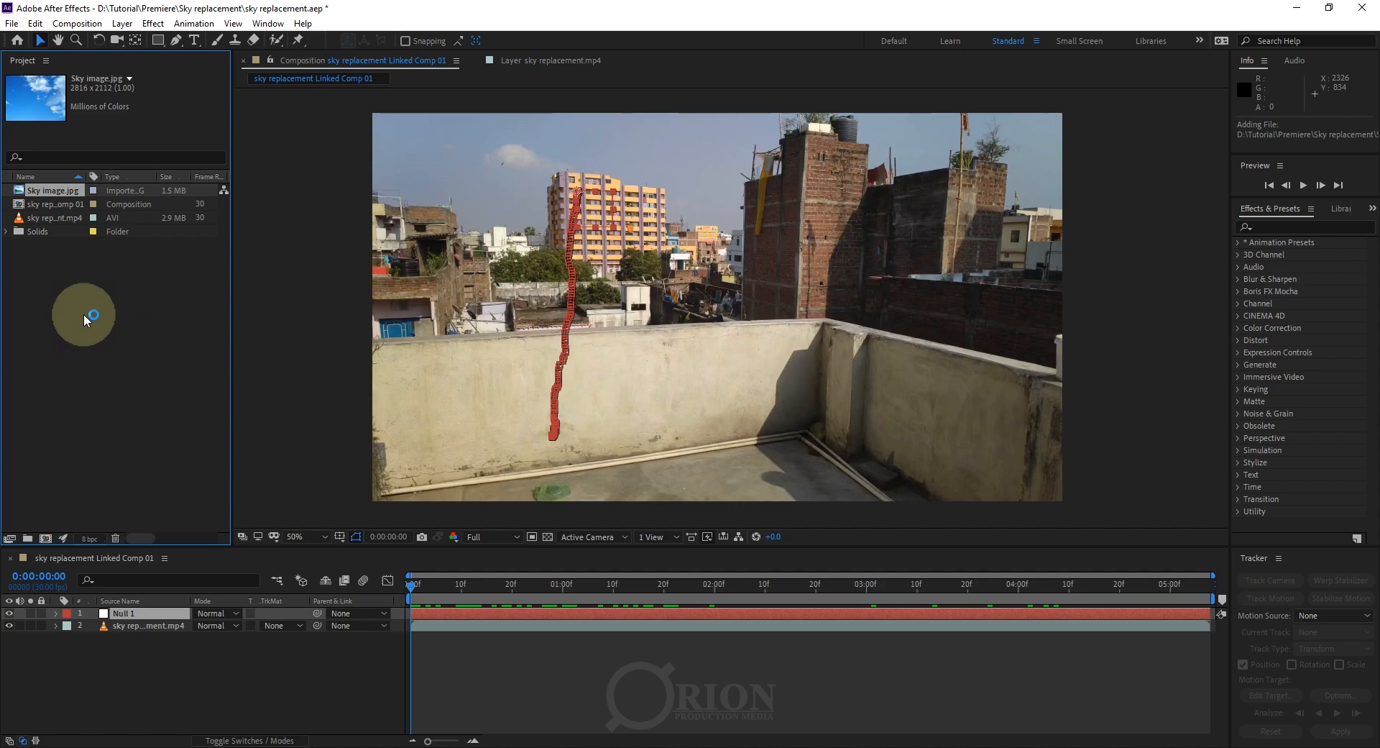
left_click_drag(57, 190, 148, 628)
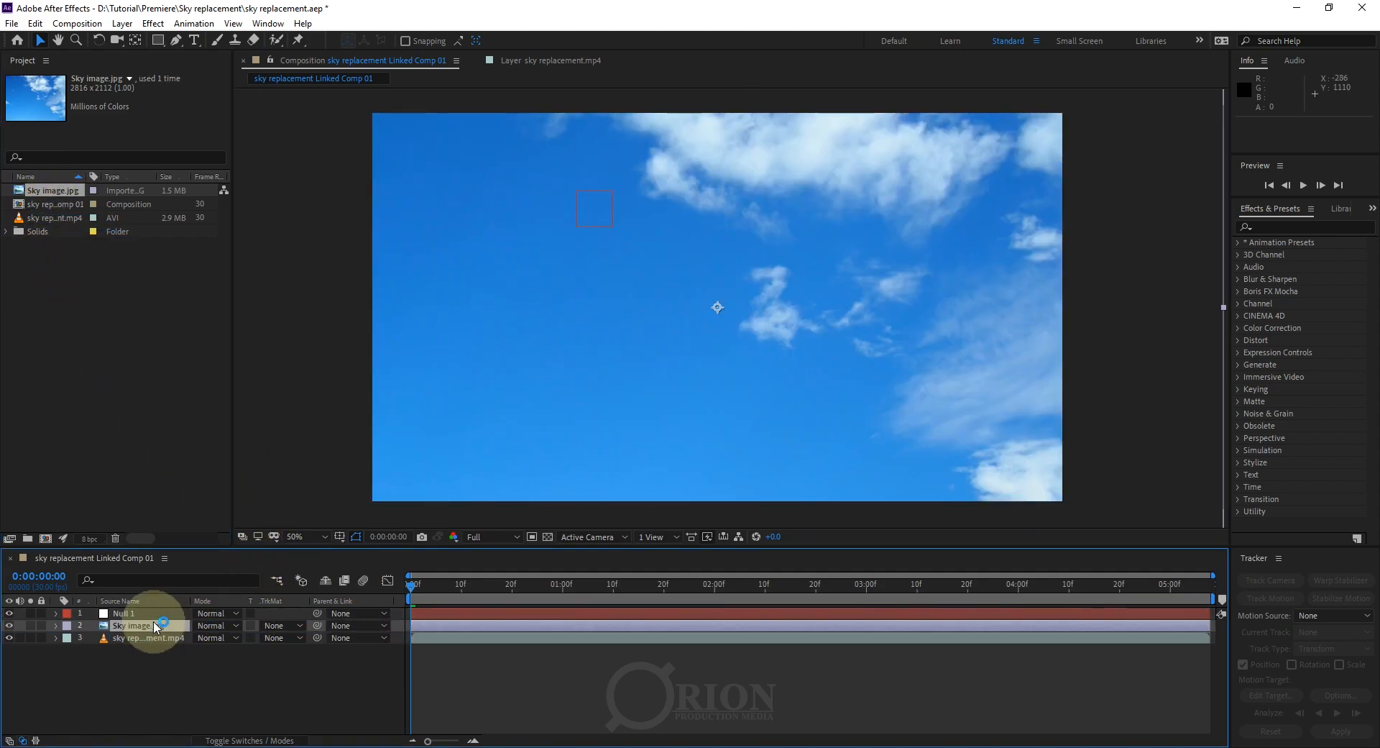
Reposition the sky image in the composition at 940, 420.
scroll(657, 363, "down", 1)
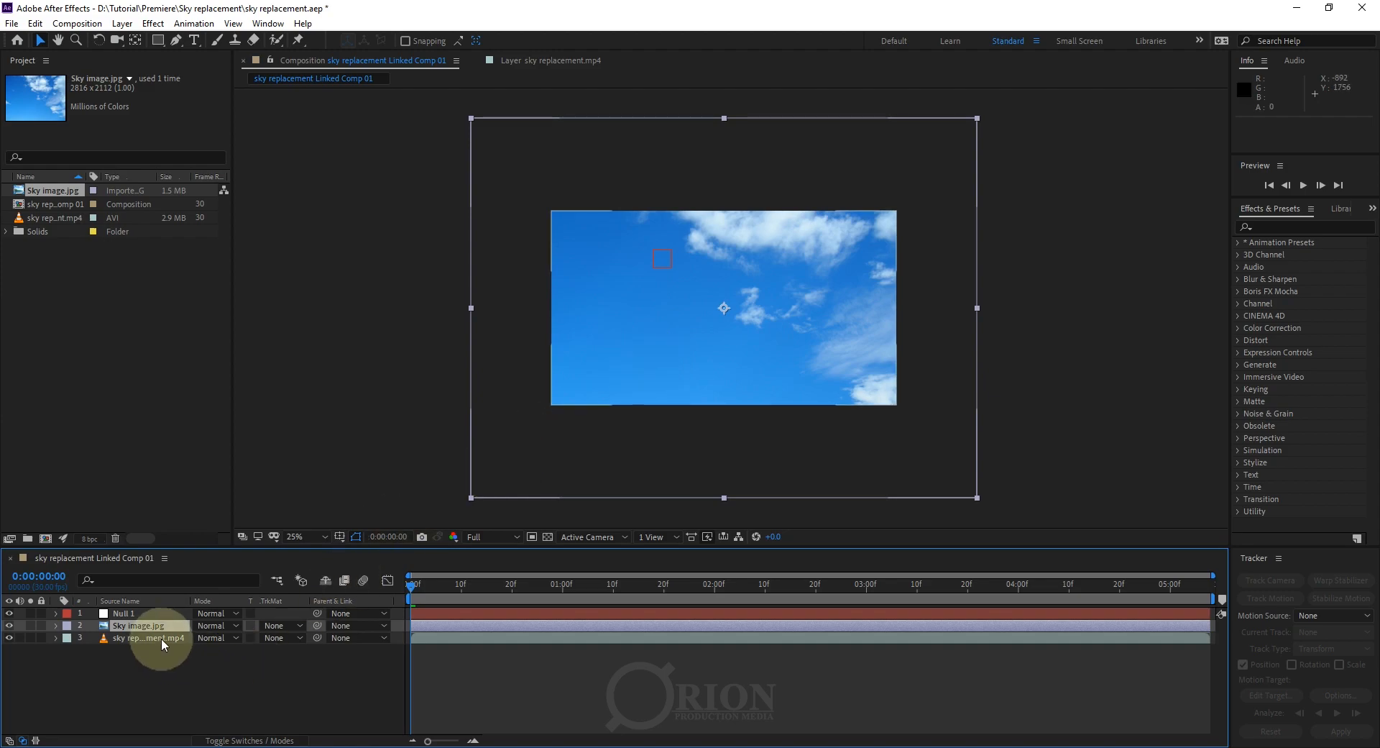
left_click_drag(770, 357, 755, 334)
left_click(146, 625)
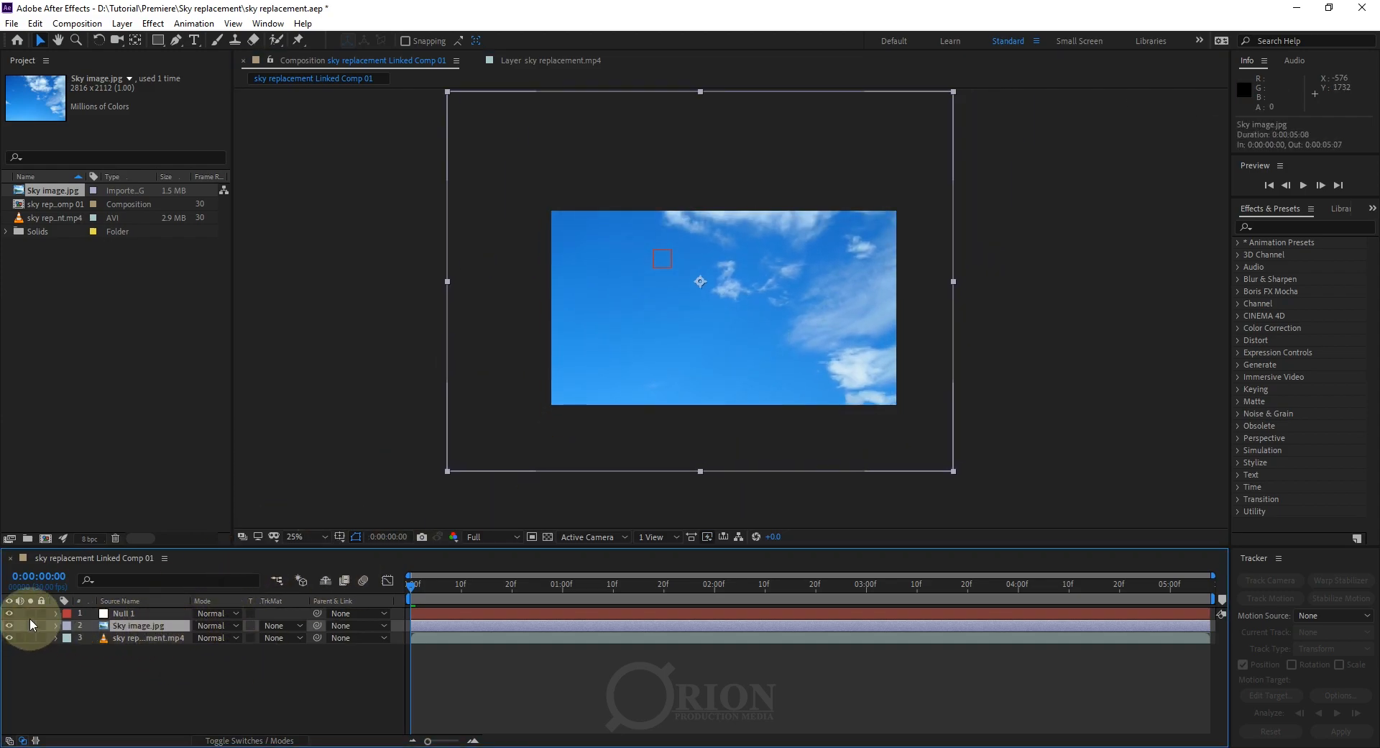
left_click(754, 341)
mouse_move(755, 344)
left_mouse_down()
mouse_move(772, 368)
mouse_move(773, 341)
left_mouse_up()
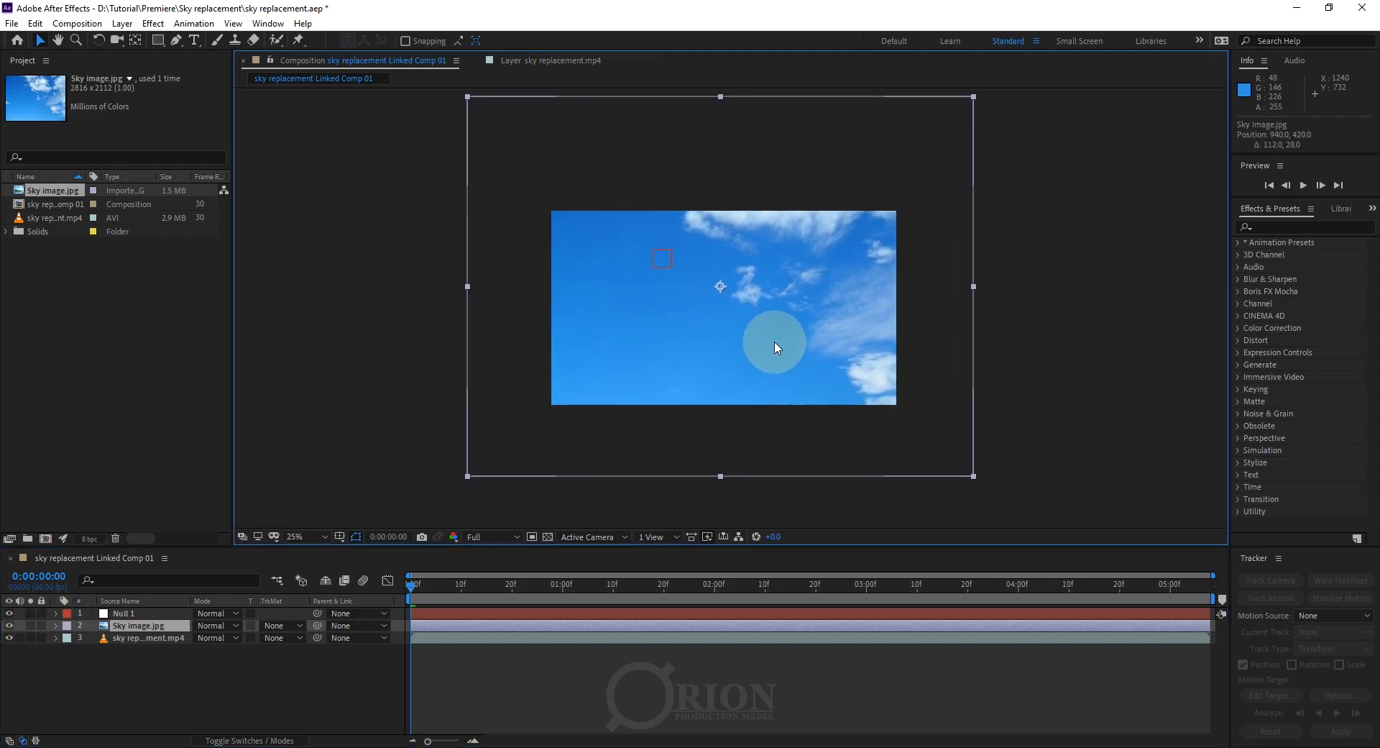
Scale the Sky image.jpg layer uniformly to 70%.
left_click(56, 625)
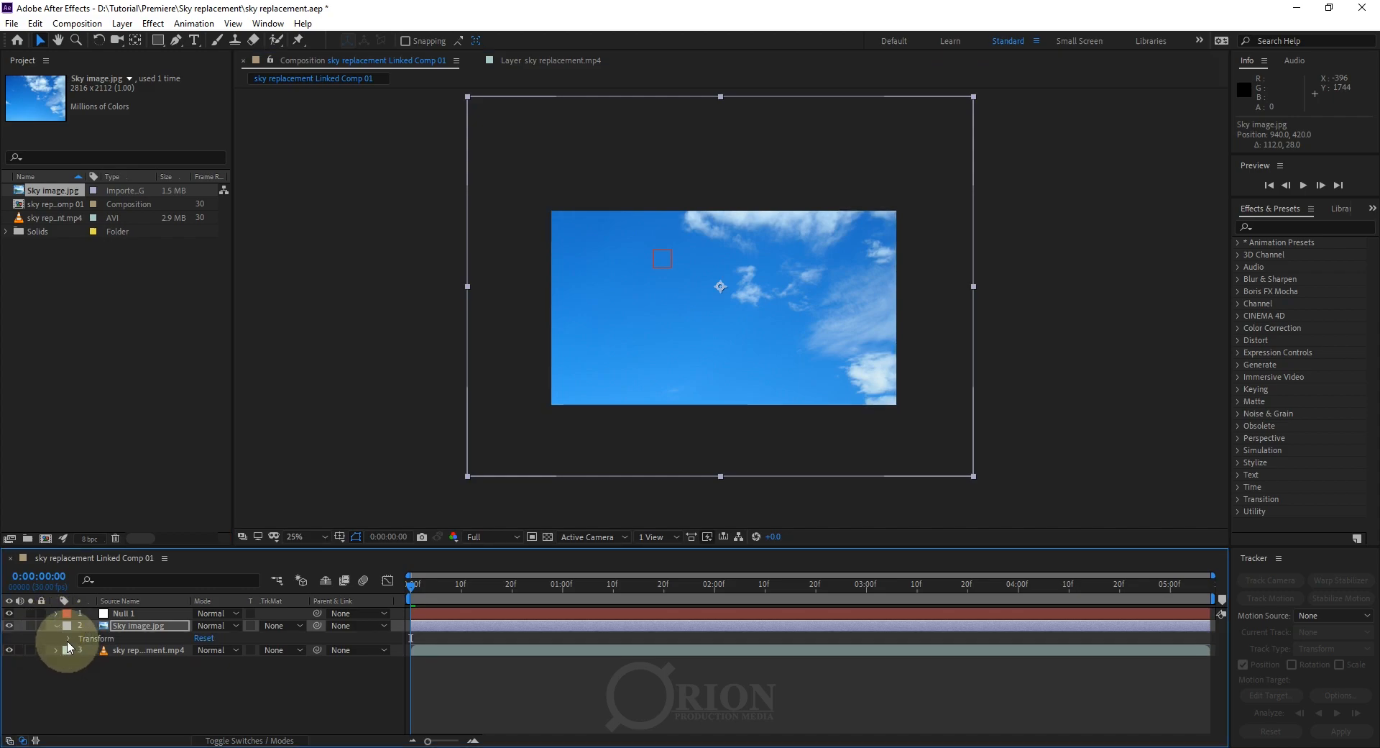
left_click(68, 639)
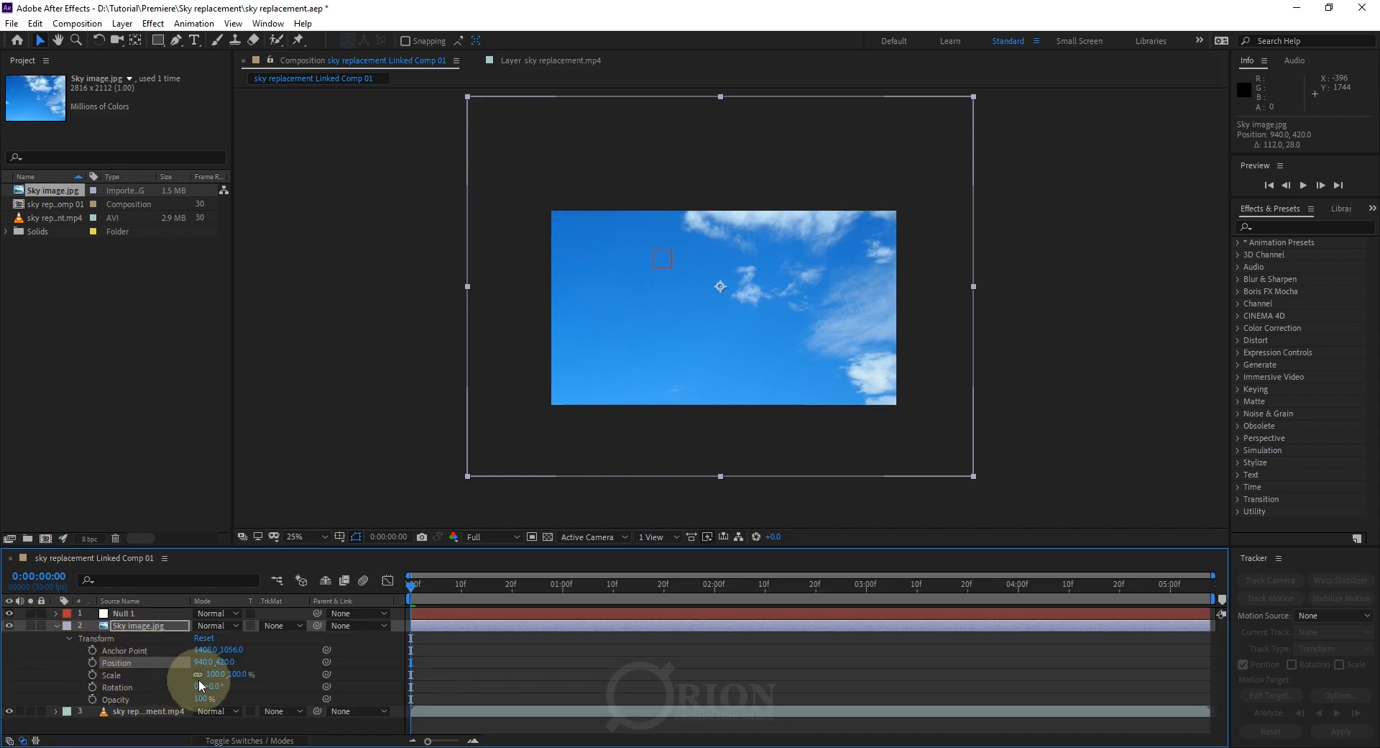
left_click_drag(220, 677, 192, 672)
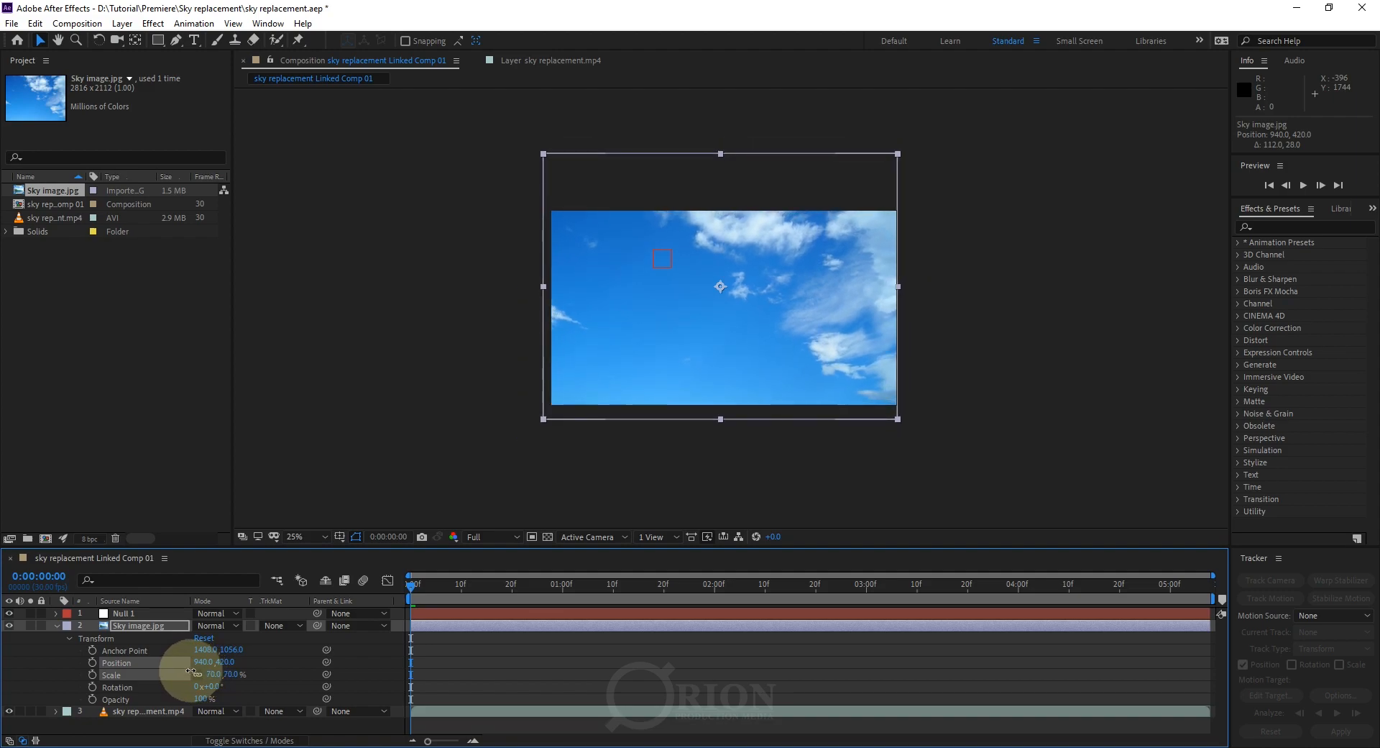
left_click(115, 627)
left_click_drag(196, 542, 200, 488)
scroll(782, 378, "up", 2)
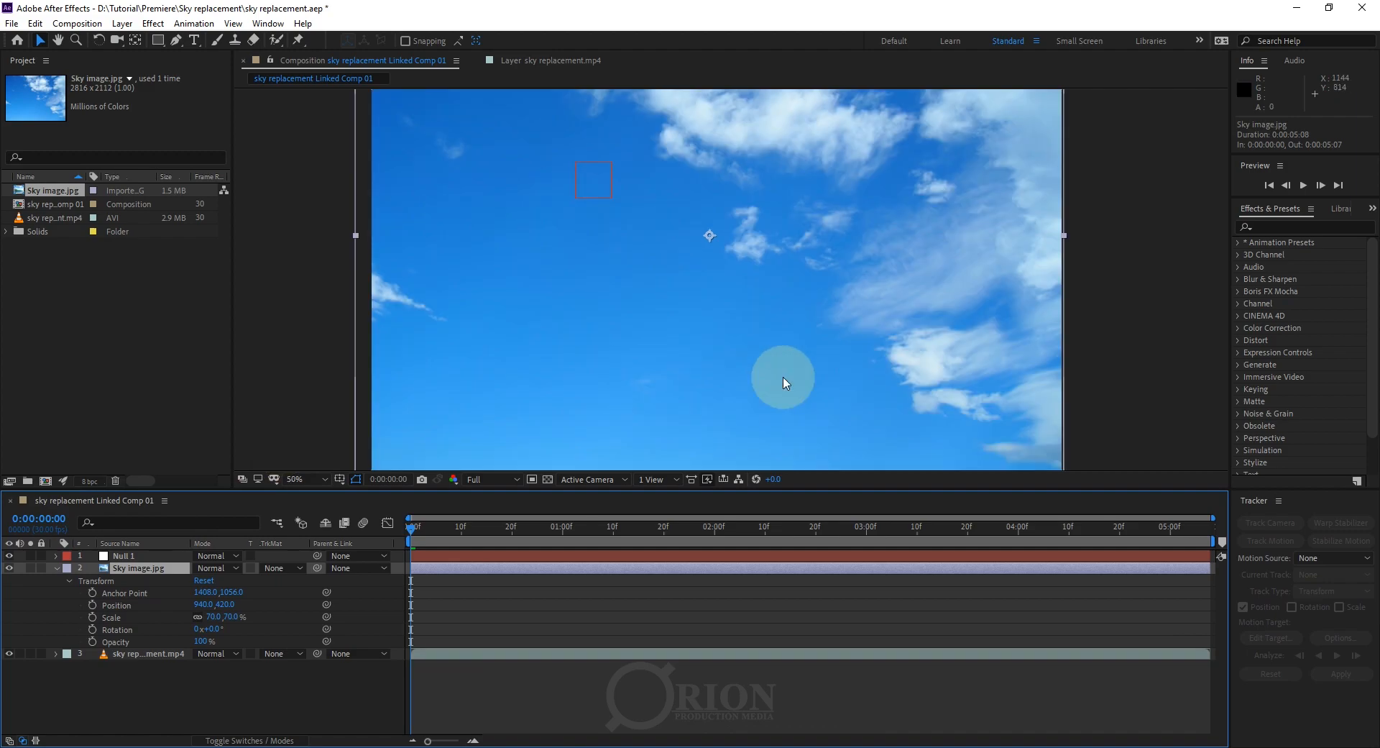
left_click_drag(733, 384, 730, 369)
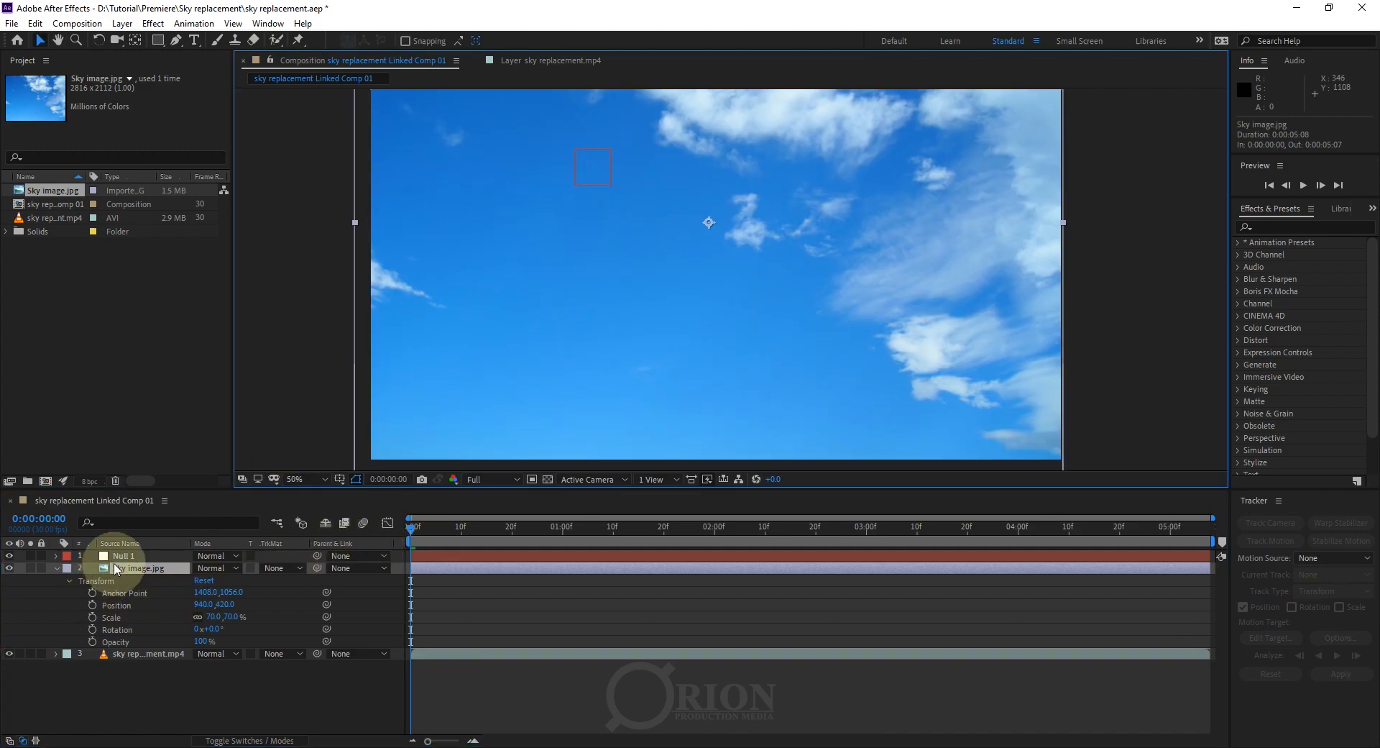
left_click_drag(361, 491, 346, 562)
left_click_drag(672, 403, 674, 424)
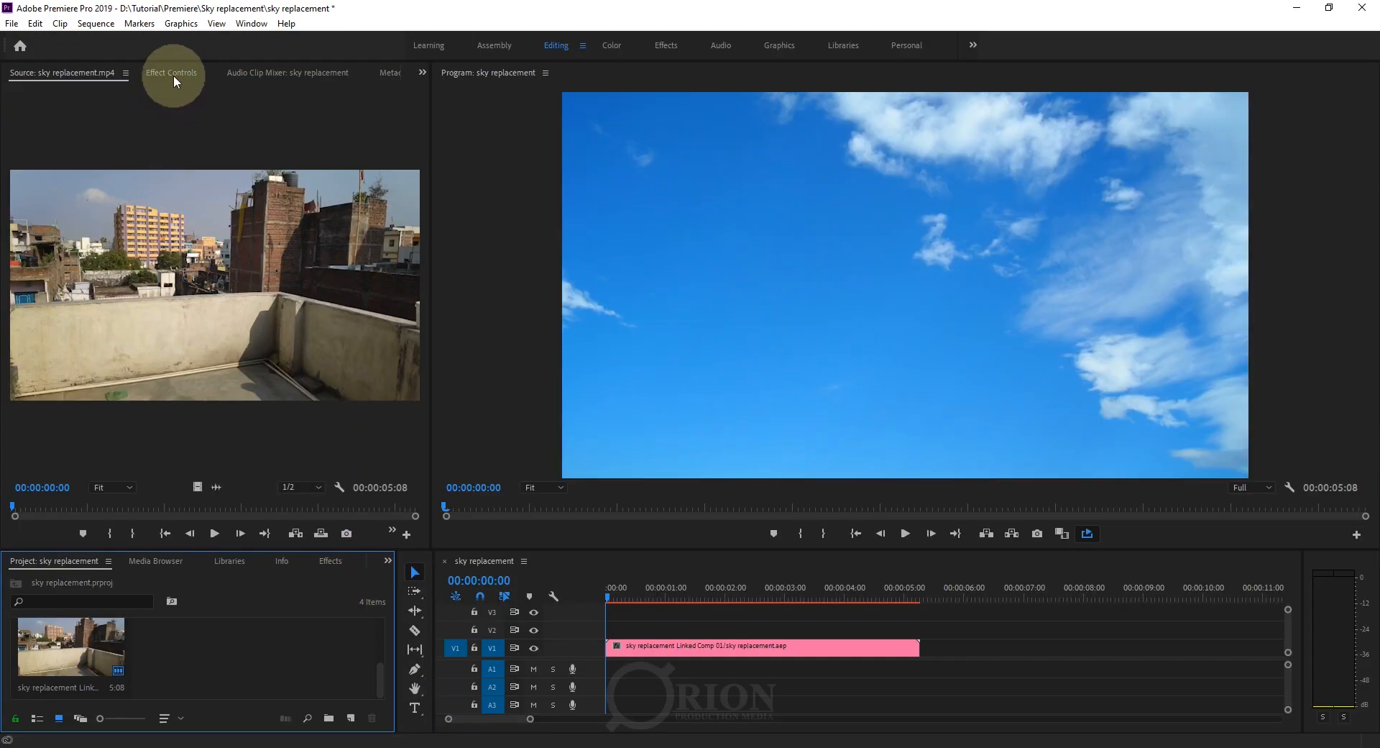
In Premiere Pro, show the linked composition clip's effect settings and set the Program monitor zoom to 25%.
left_click(172, 72)
left_click(748, 657)
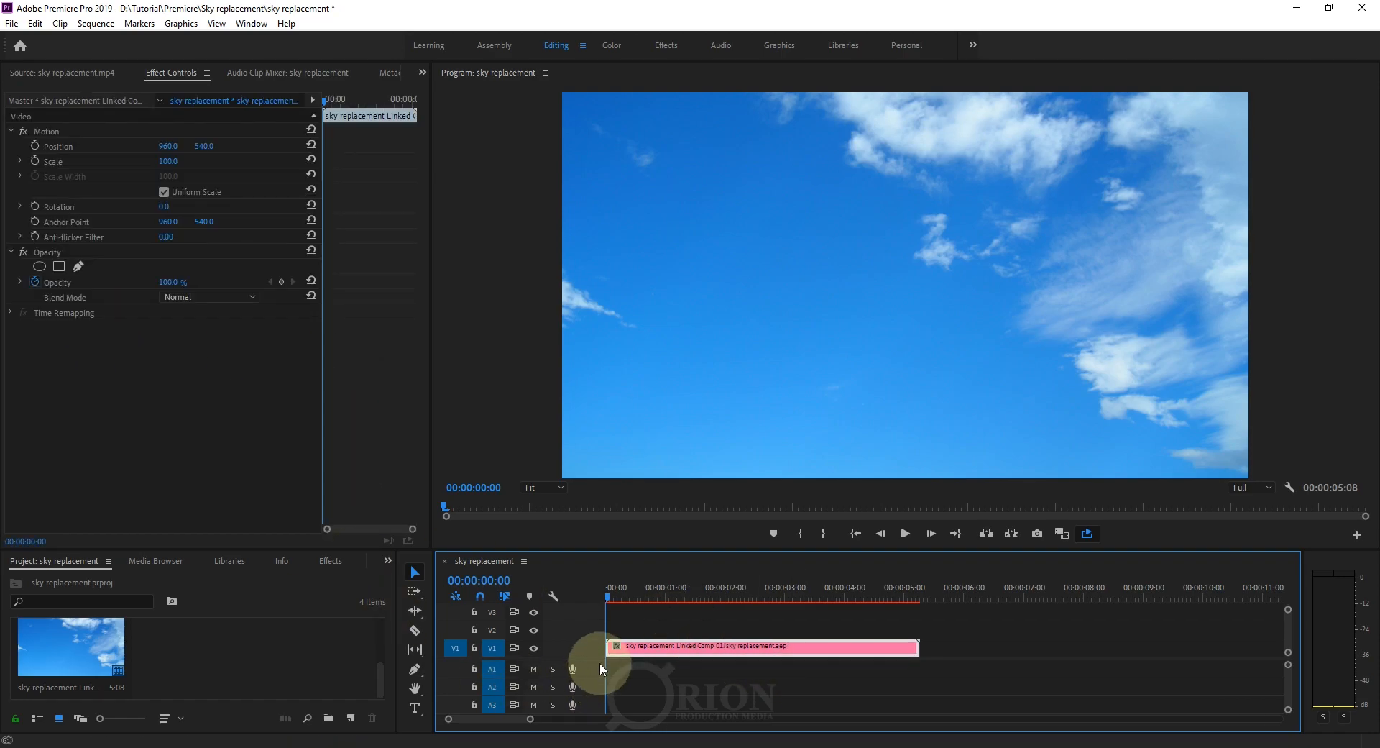
left_click(545, 486)
left_click(545, 554)
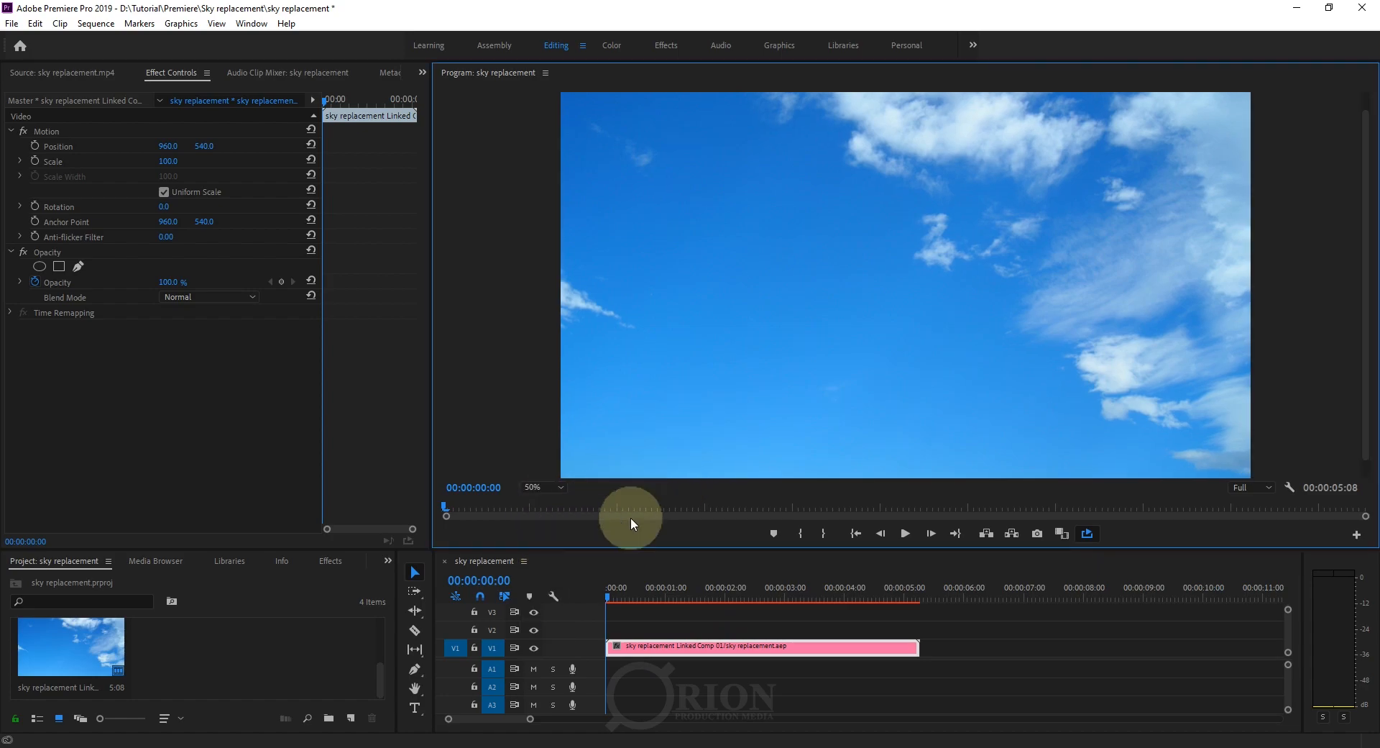
left_click(544, 489)
left_click(547, 535)
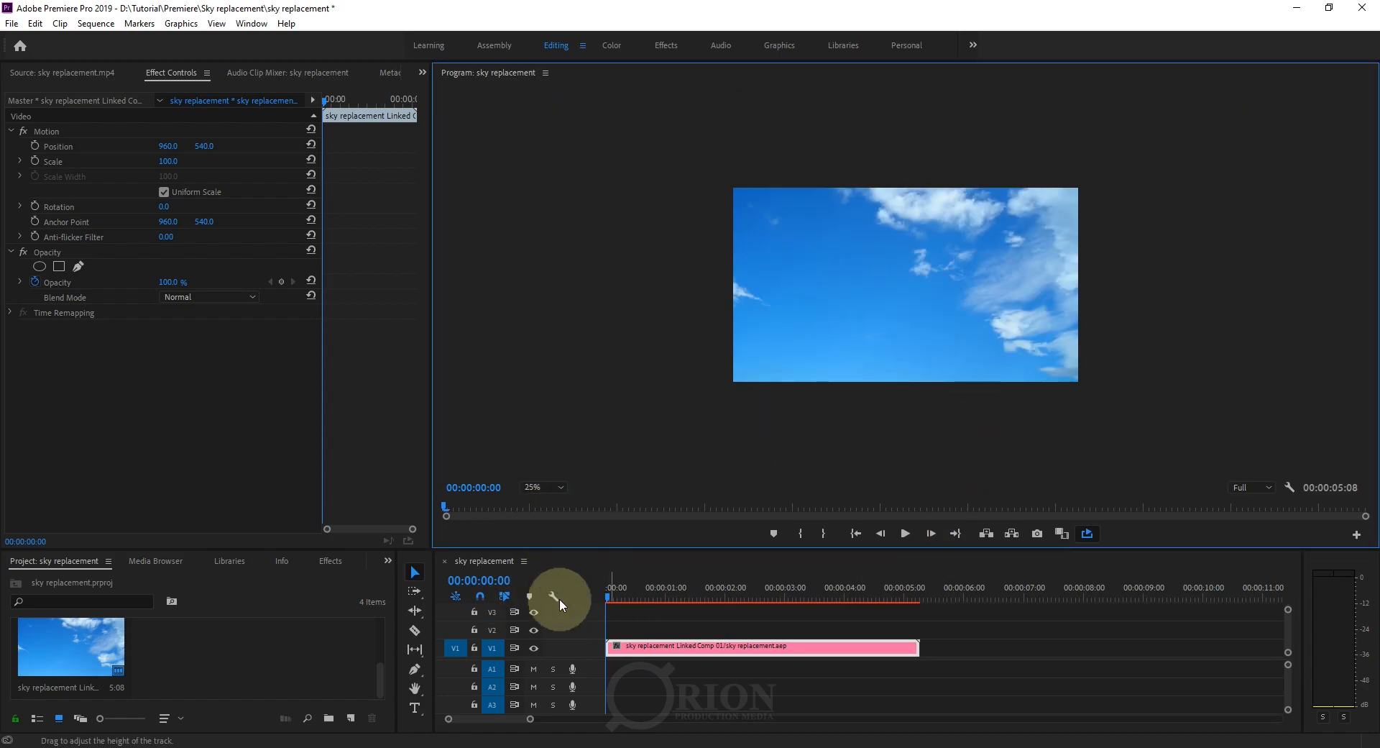
double_click(740, 646)
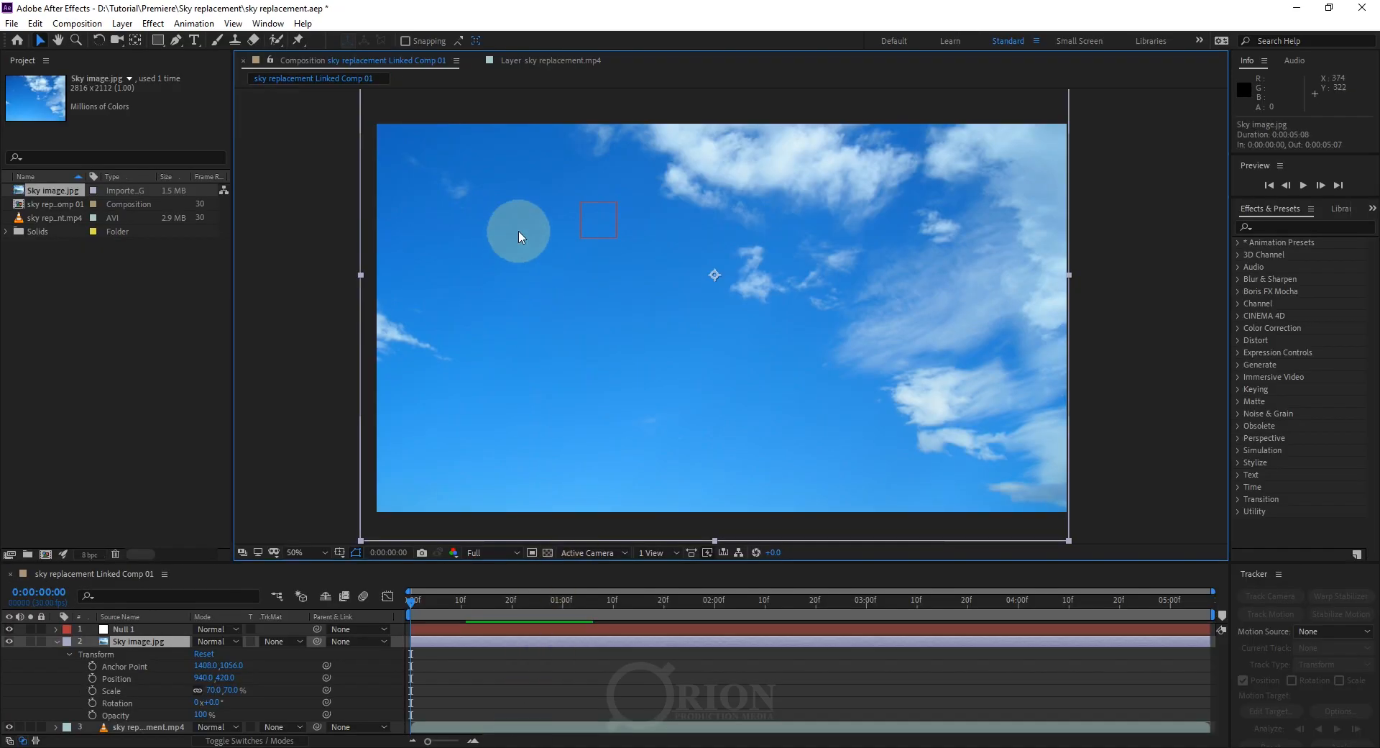
left_click(488, 747)
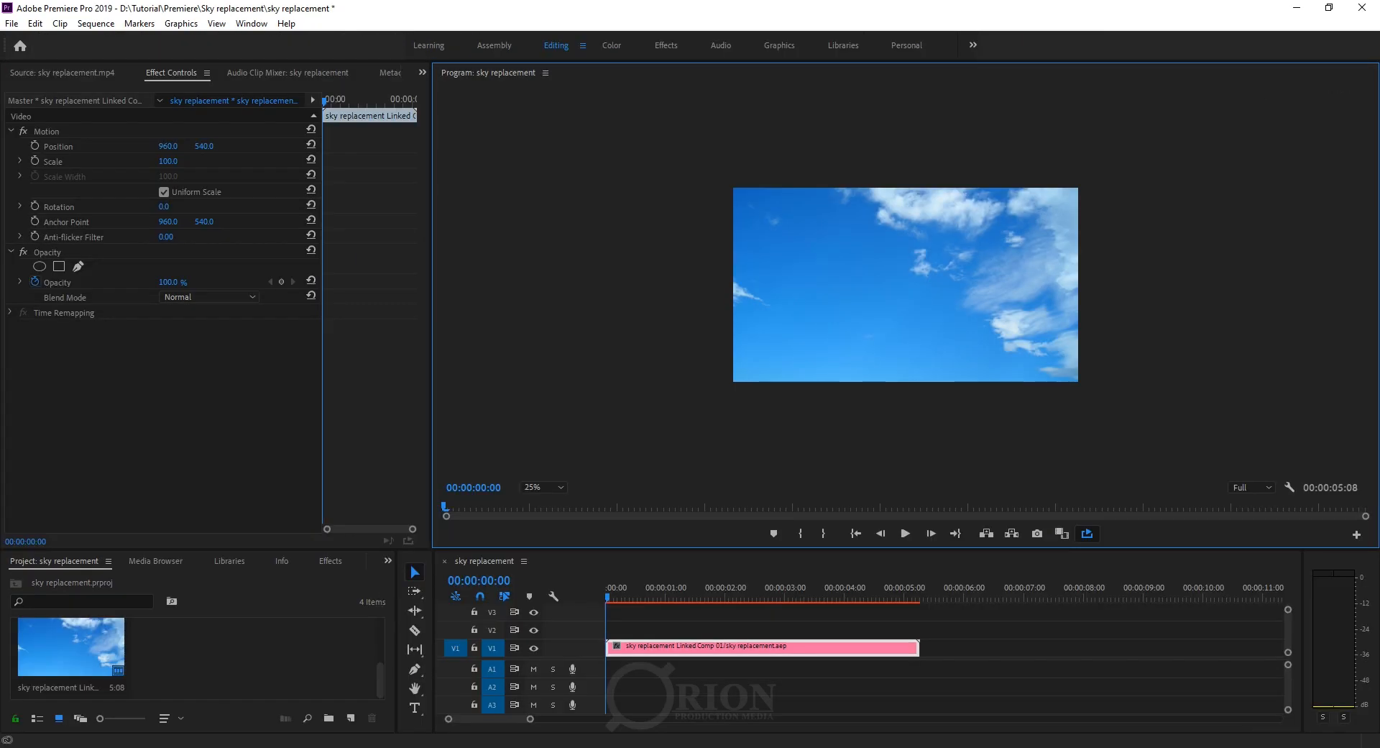
left_click(784, 675)
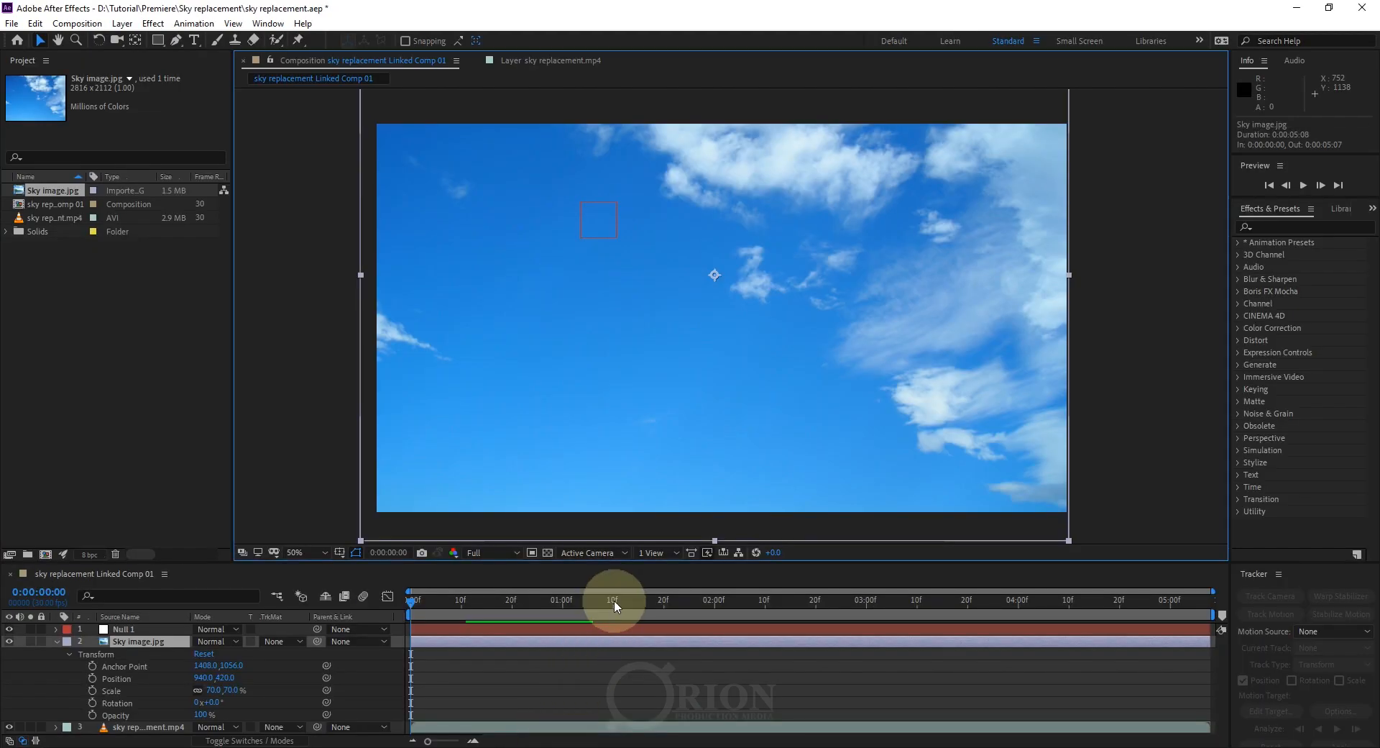
Scrub the composition's first frames, return to the start, and collapse the Sky image.jpg layer's properties, leaving the layer selected.
left_click_drag(456, 389, 516, 371)
left_click_drag(408, 596, 471, 617)
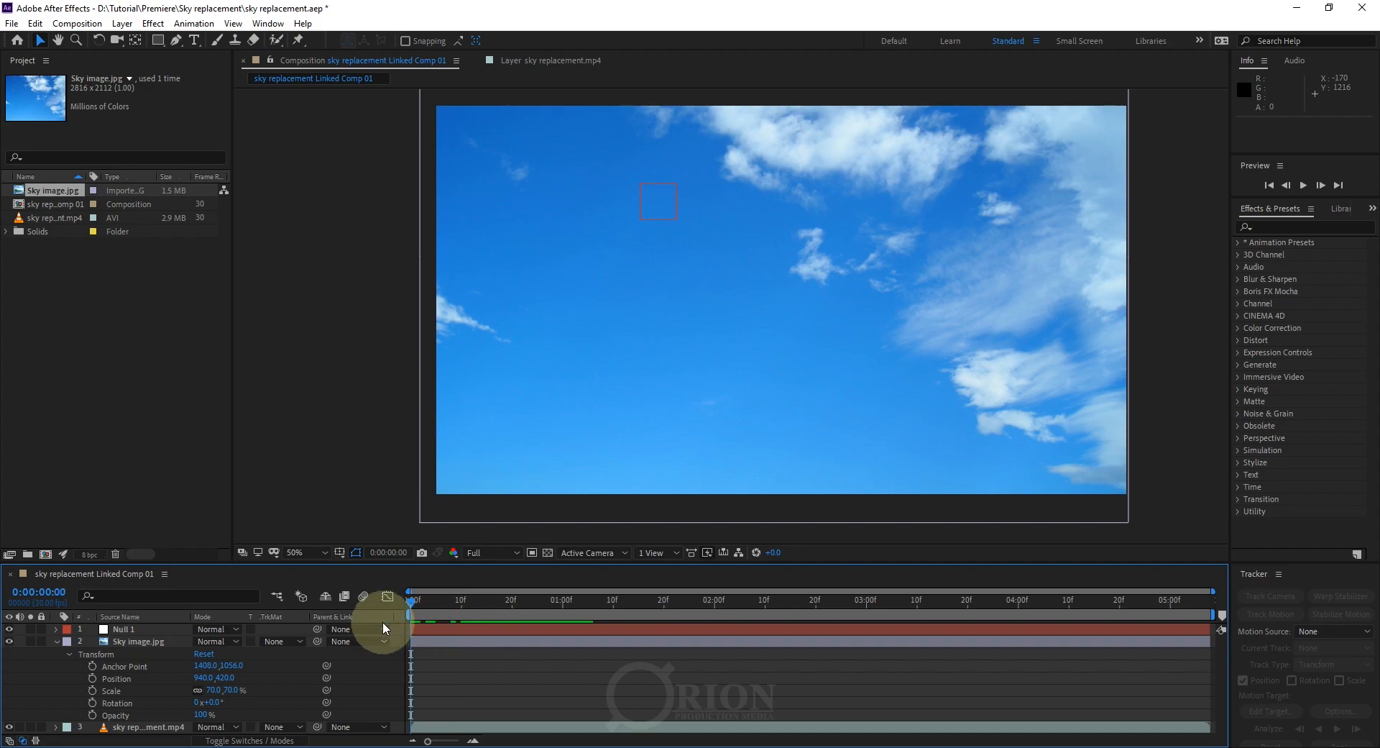
left_click_drag(798, 345, 777, 351)
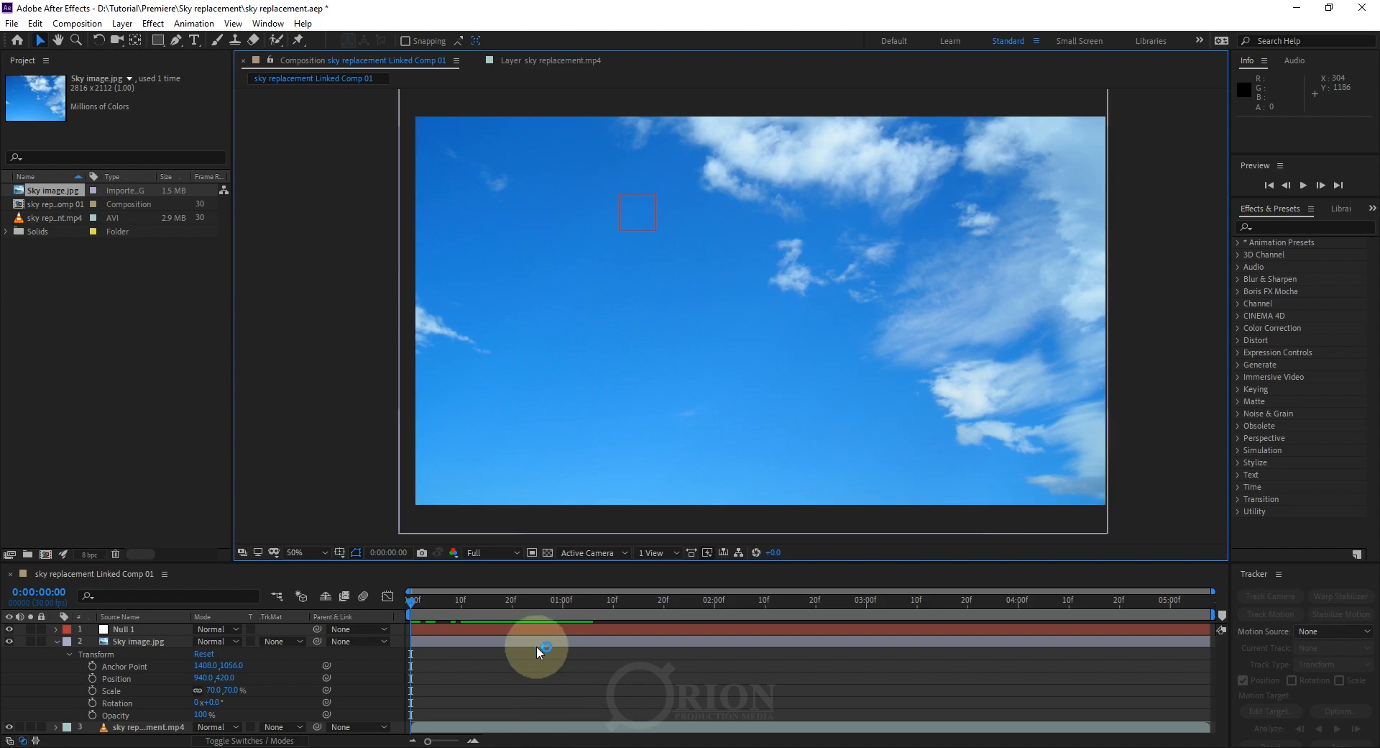
key("comma")
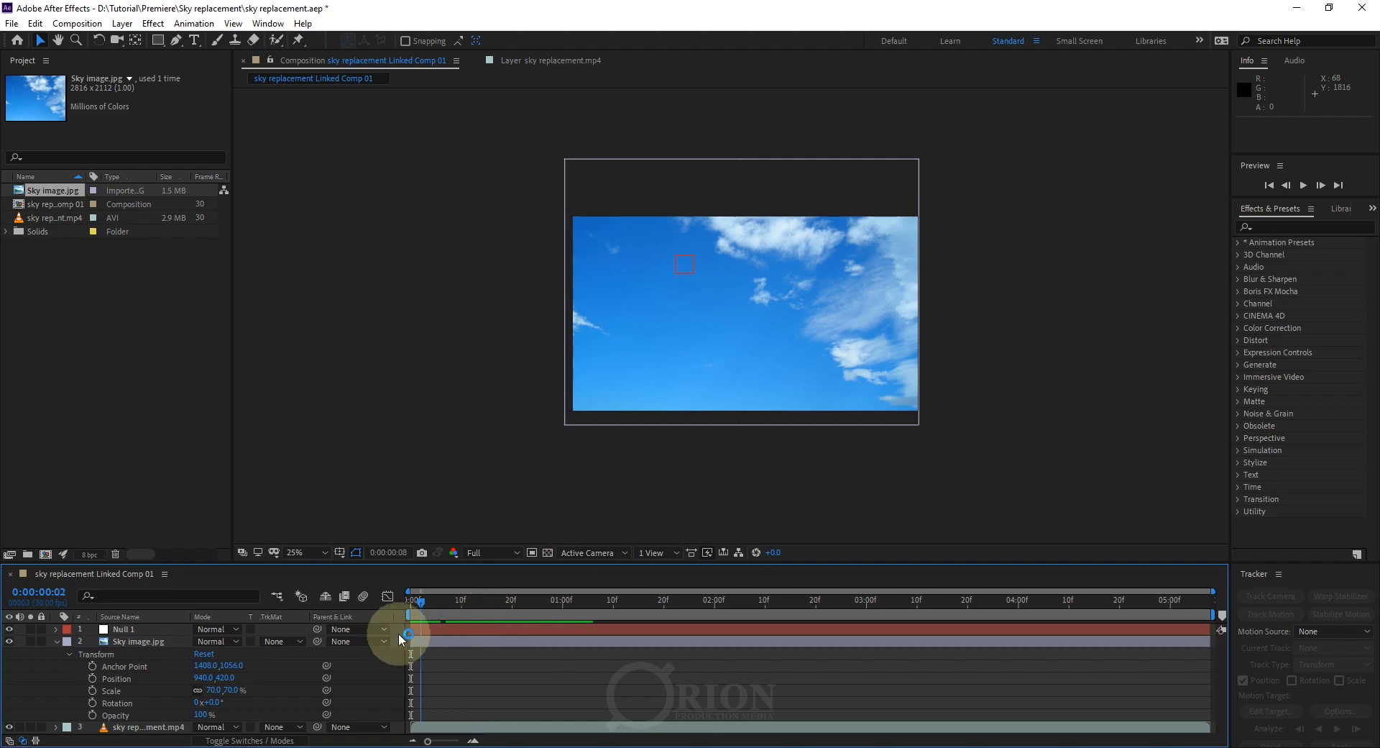
left_click(58, 640)
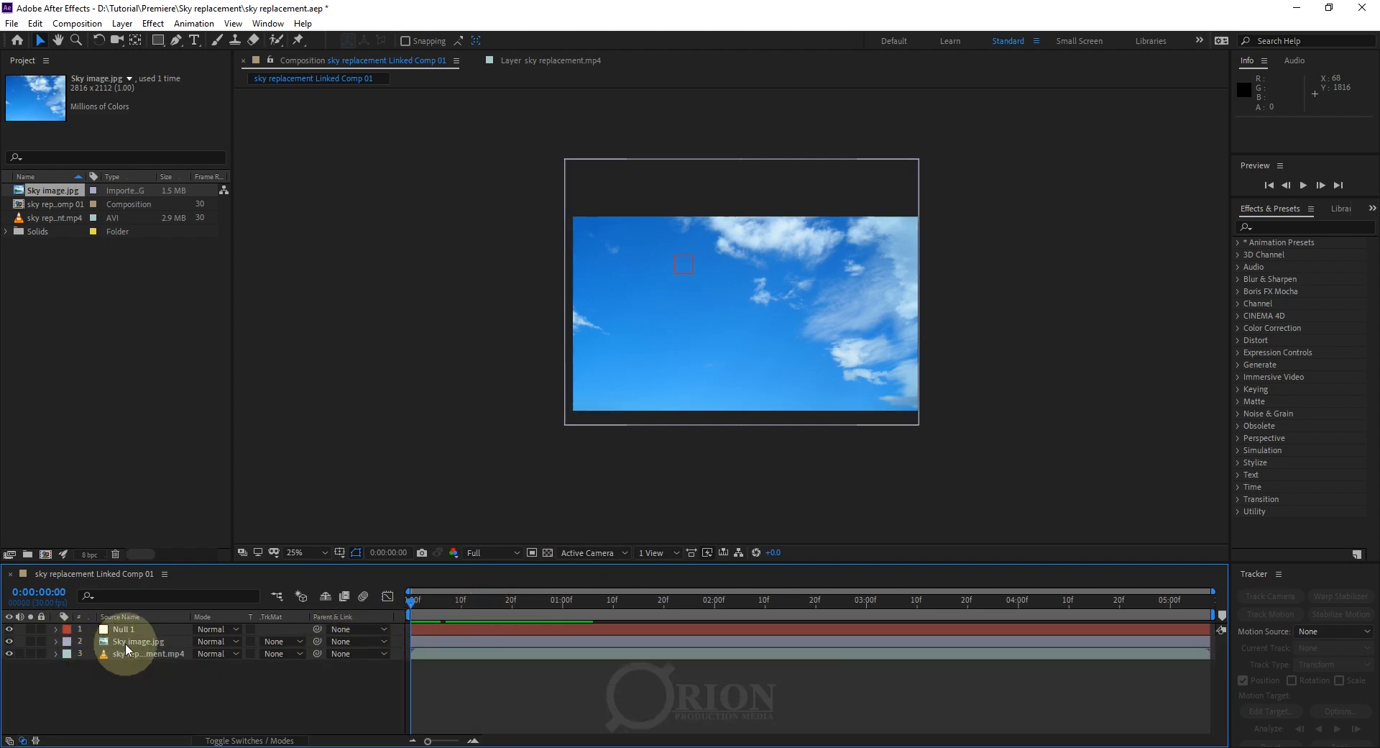
left_click(125, 642)
key("period")
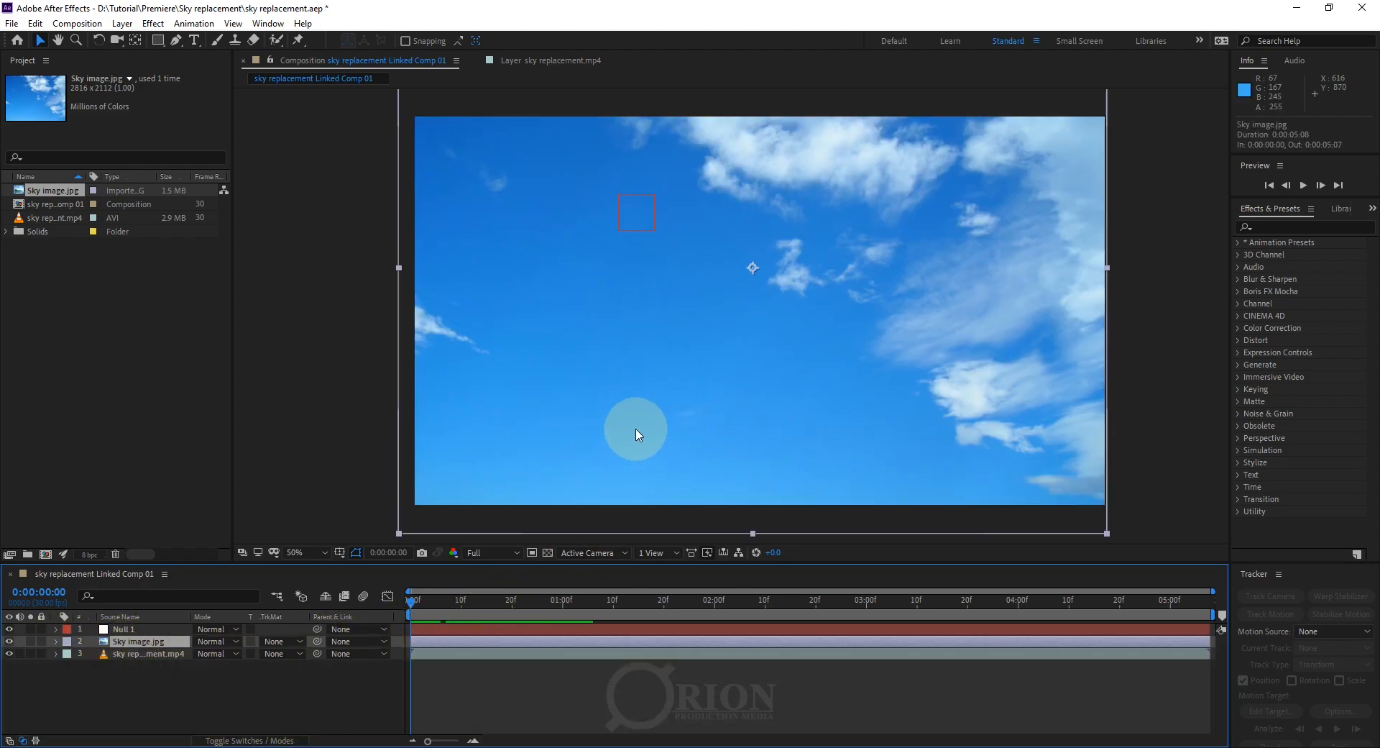
left_click(135, 641)
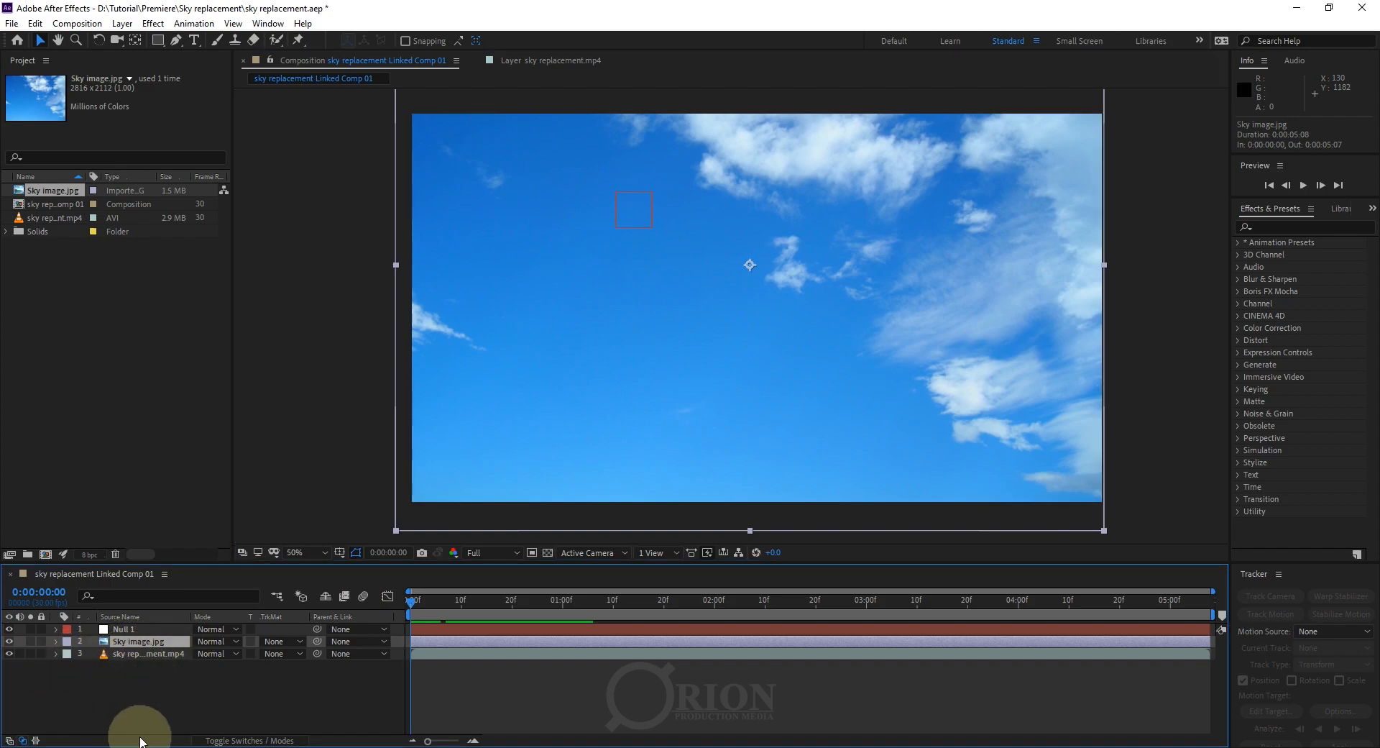
Try to parent the Sky image.jpg layer to Null 1.
left_click_drag(317, 642, 355, 643)
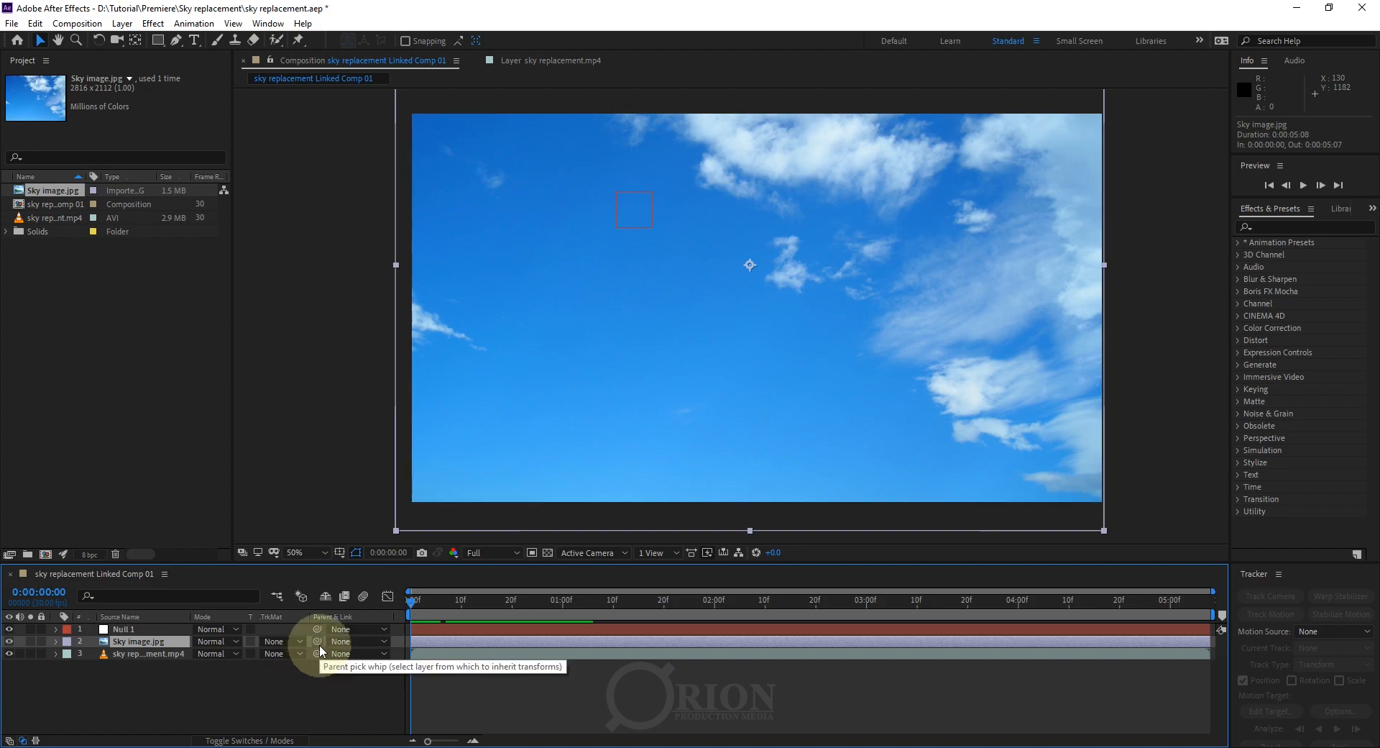
left_click(146, 654)
left_click(147, 644)
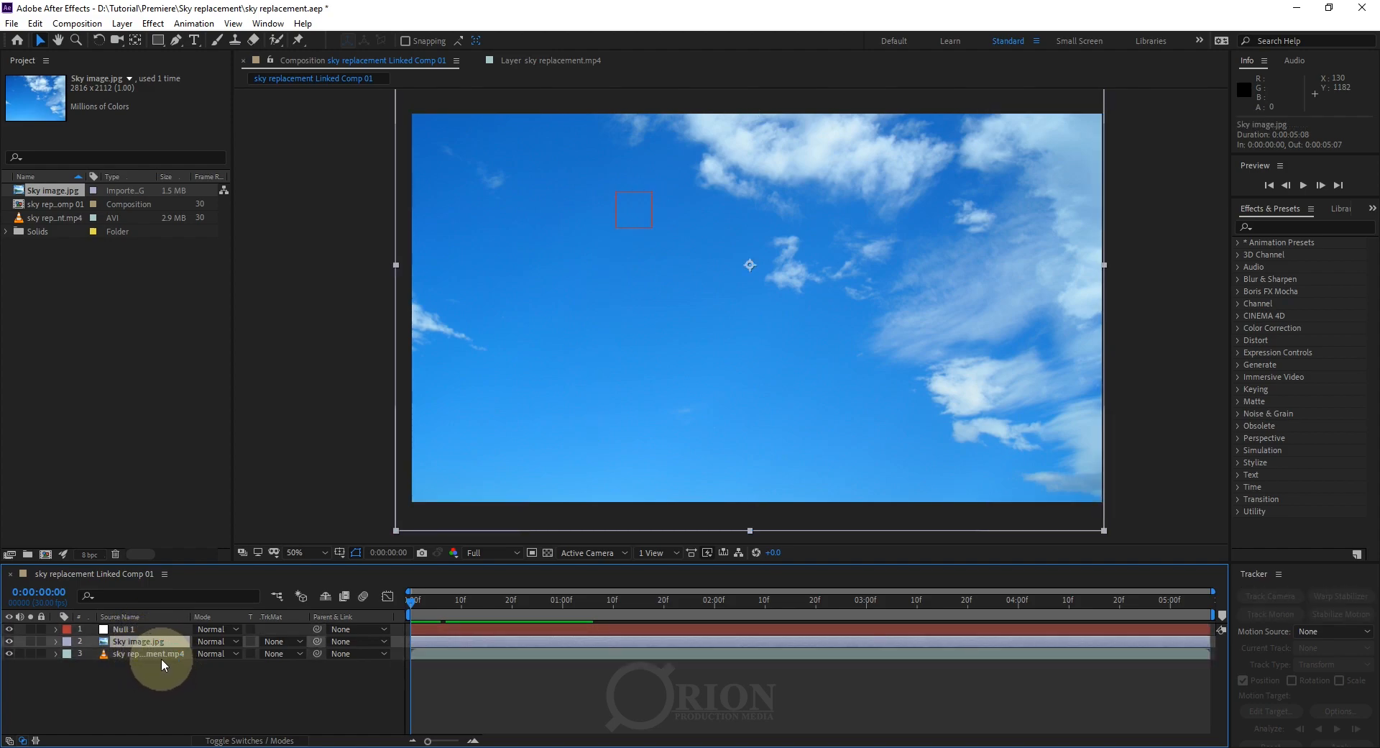
left_click_drag(425, 608, 410, 638)
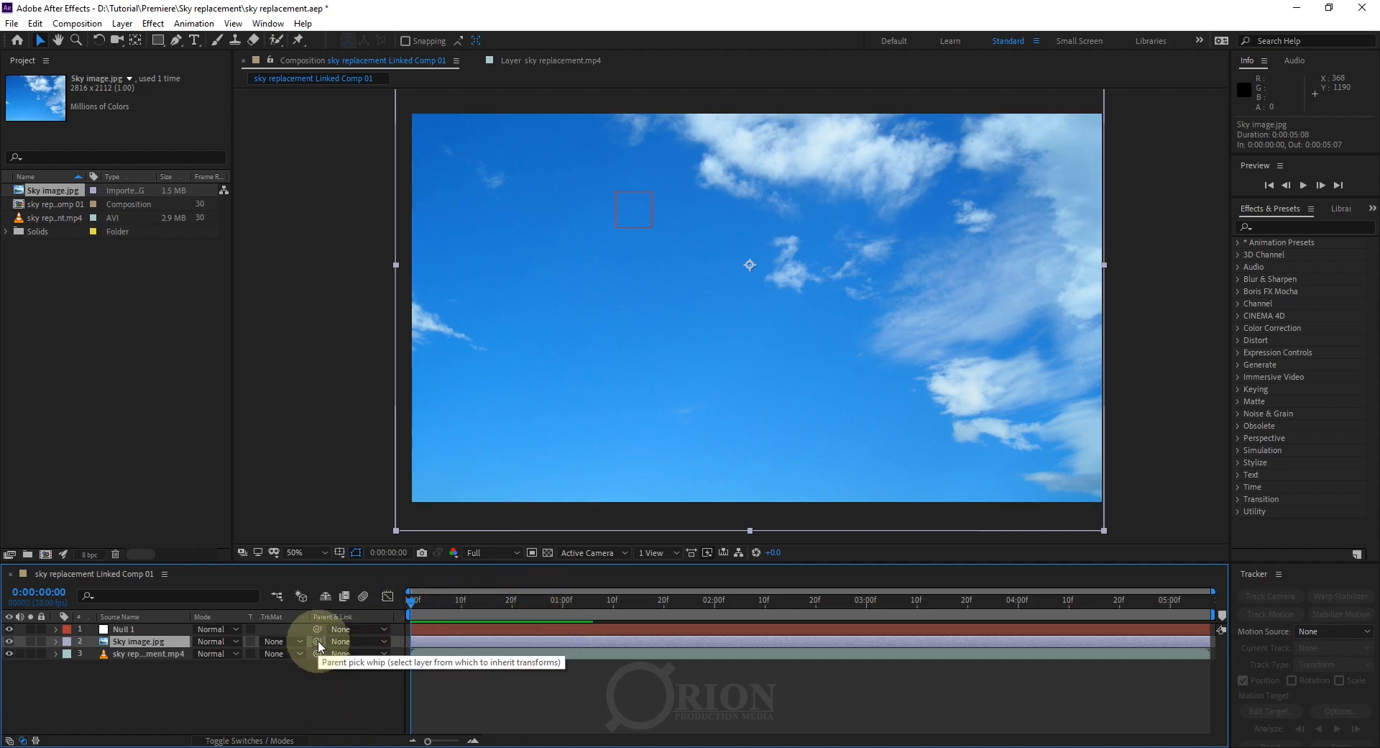
left_click_drag(319, 646, 345, 709)
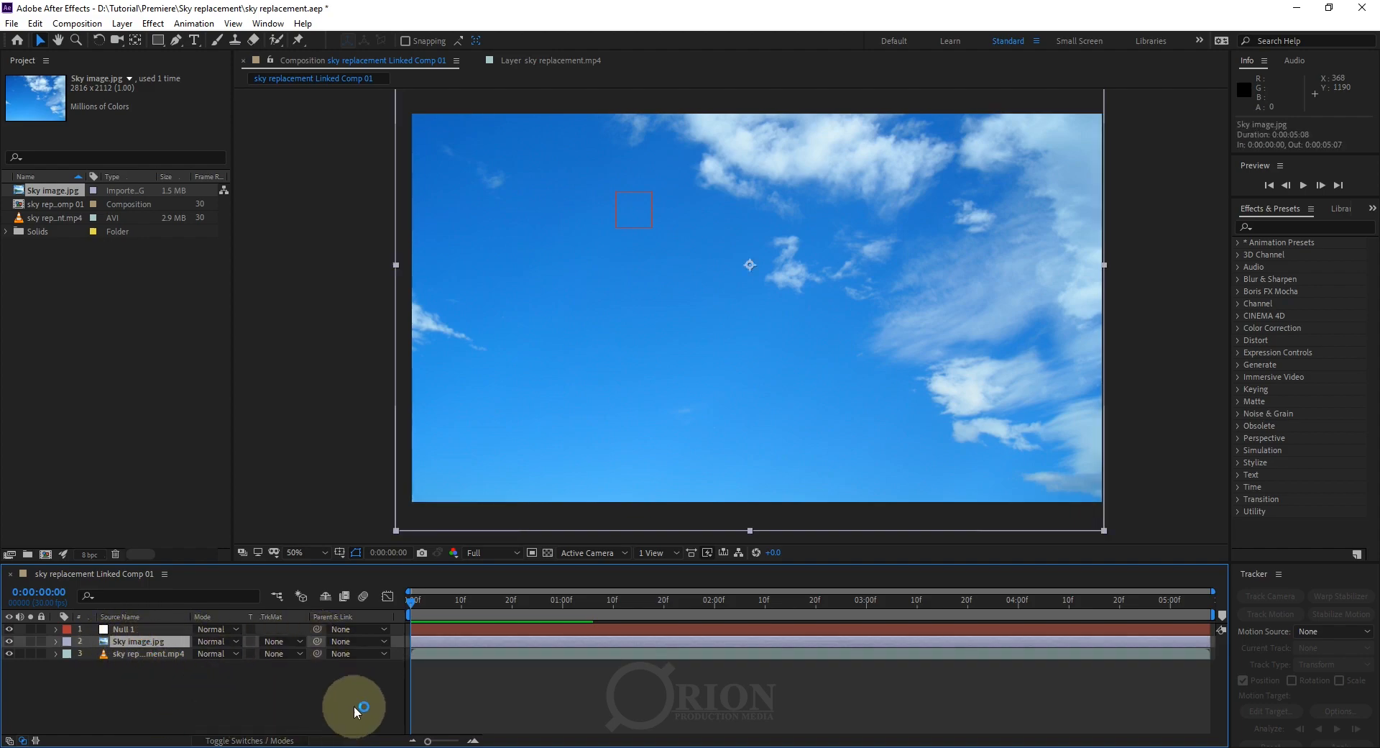
left_click(381, 640)
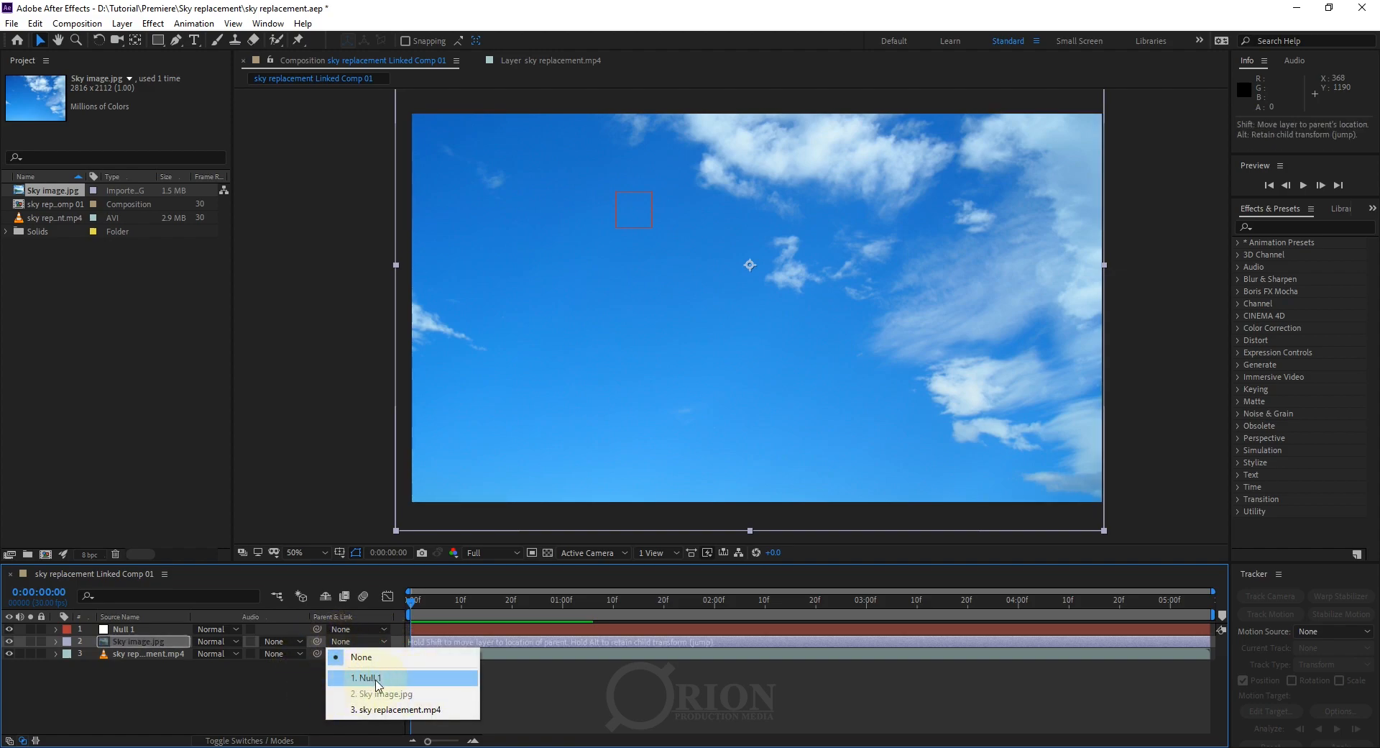
Select Null 1 to examine its motion path over the sky image, and open it in its own layer view.
left_click(119, 629)
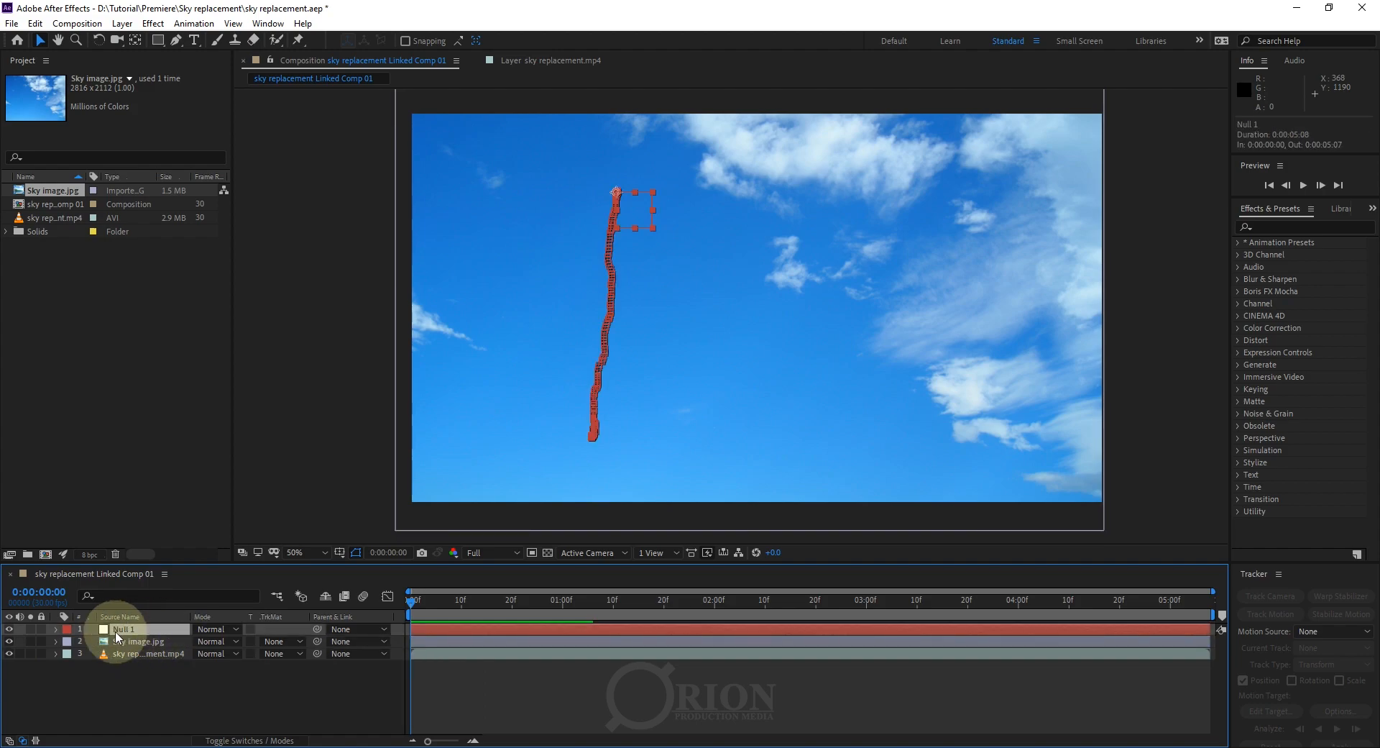
left_click(140, 683)
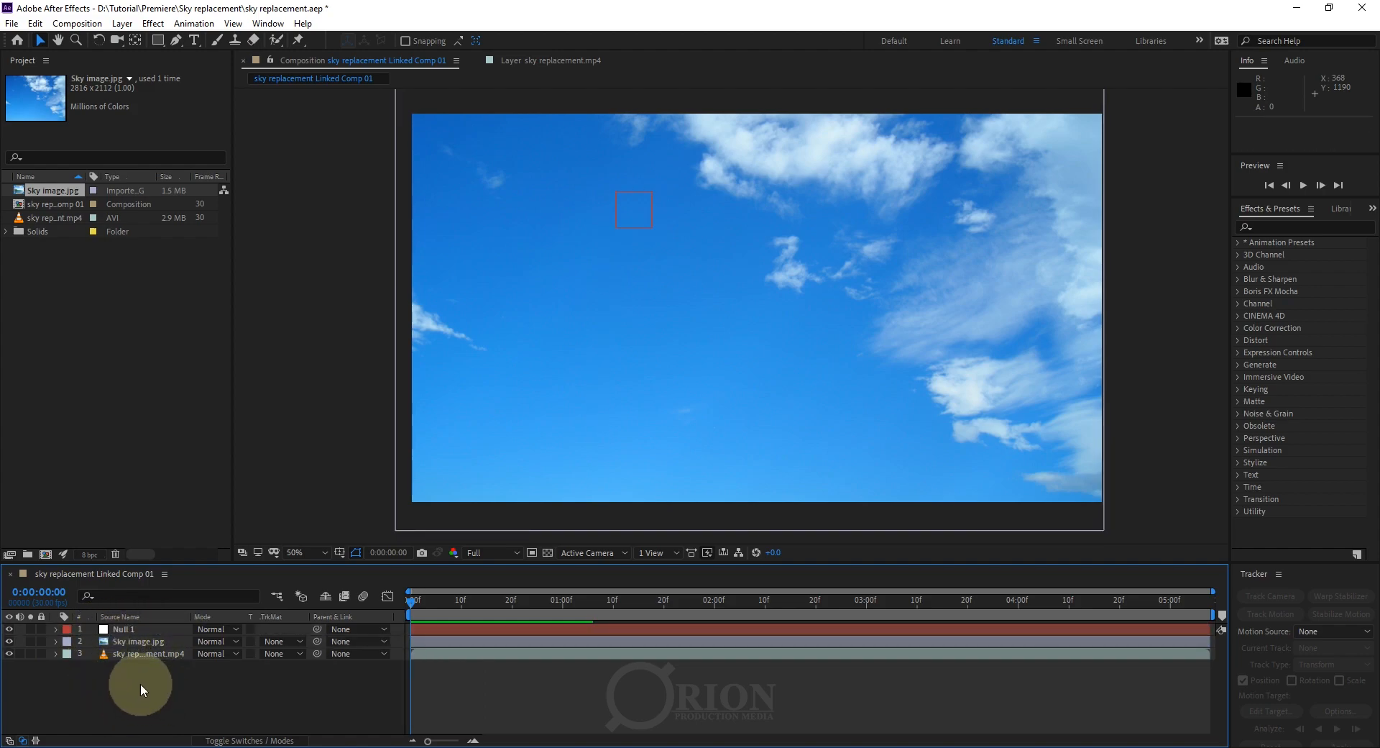
left_click(136, 631)
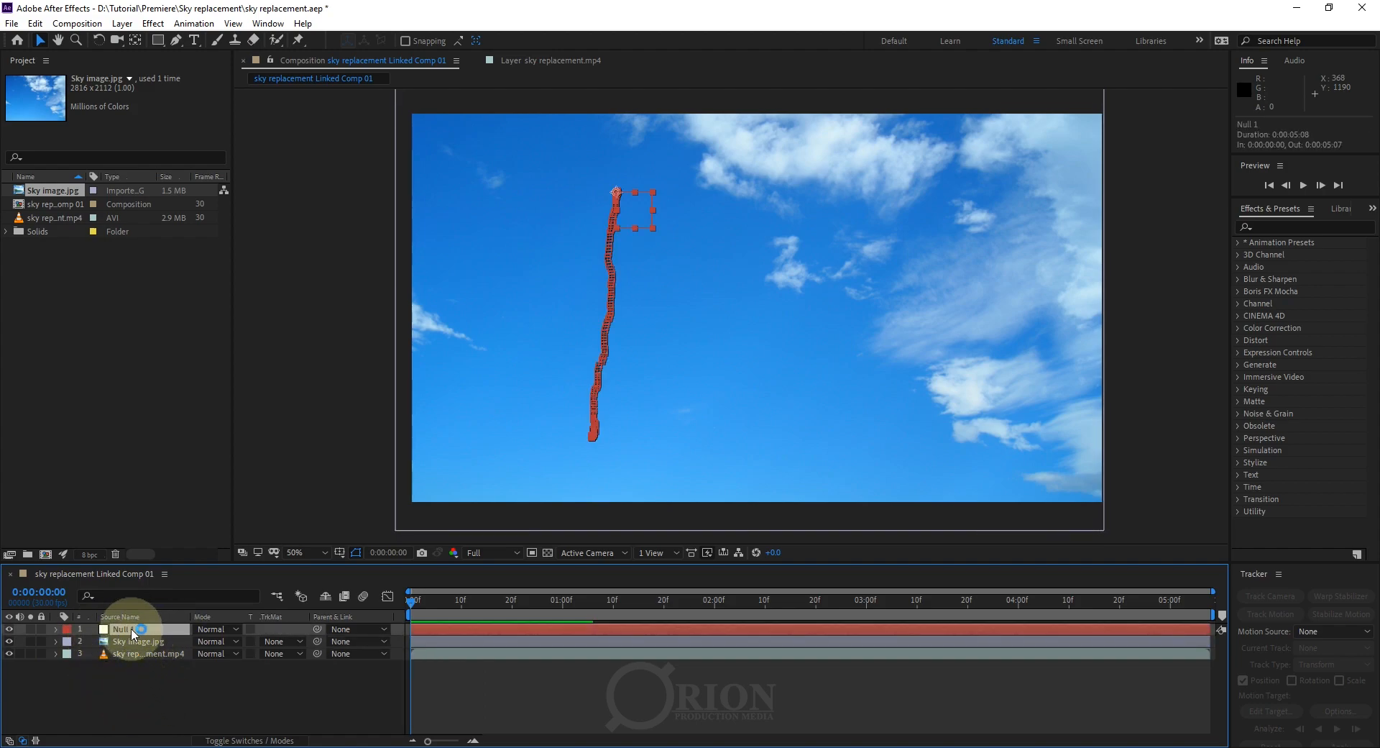
double_click(131, 631)
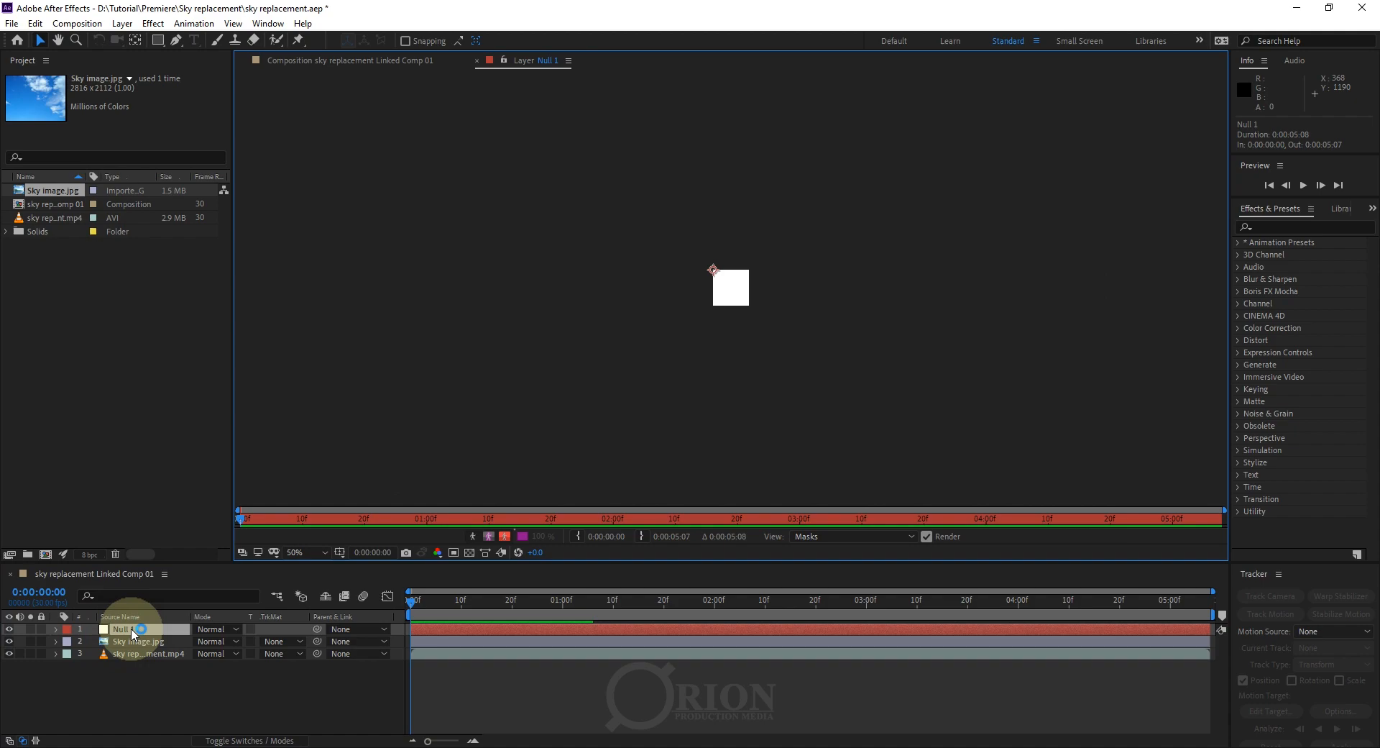
Close the null's layer view to return to the composition, and rename the Null 1 layer to Tracker.
left_click(477, 61)
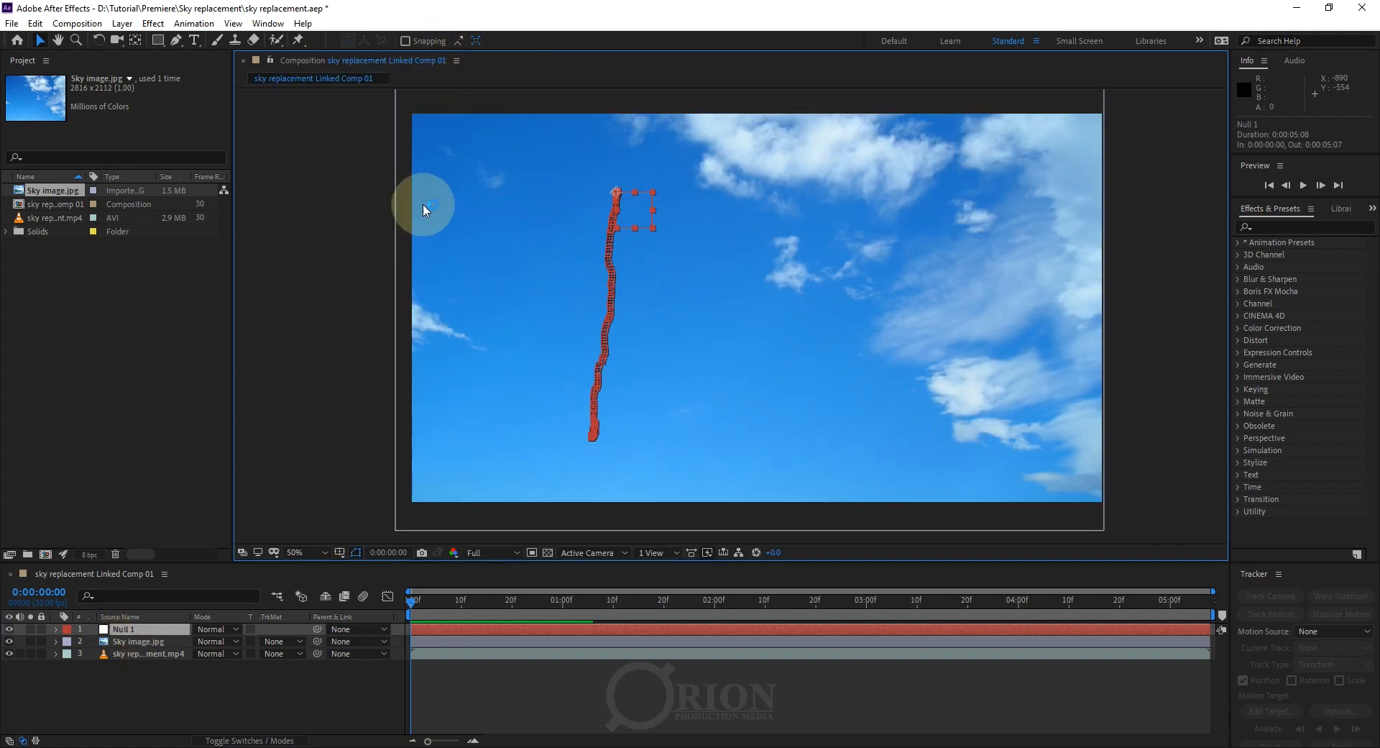
left_click(142, 631)
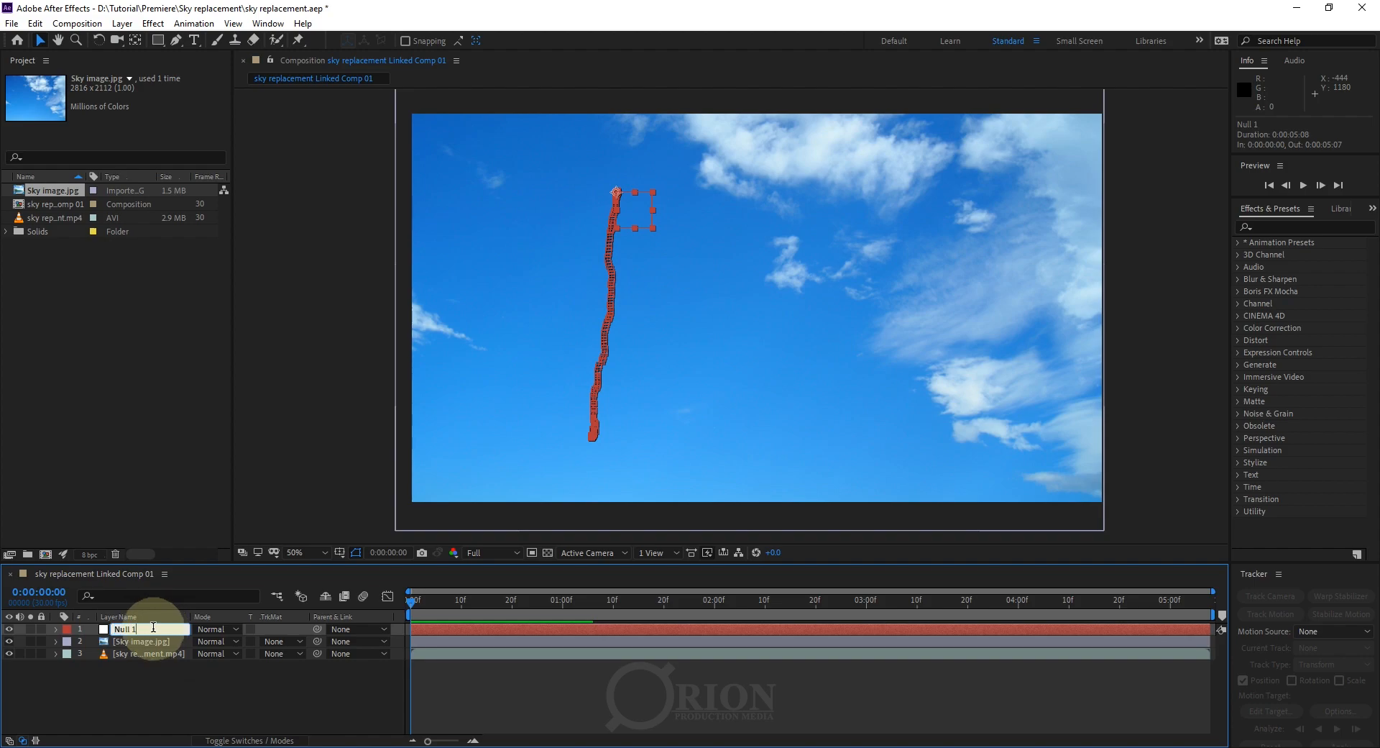
type("Tracker")
left_click(155, 706)
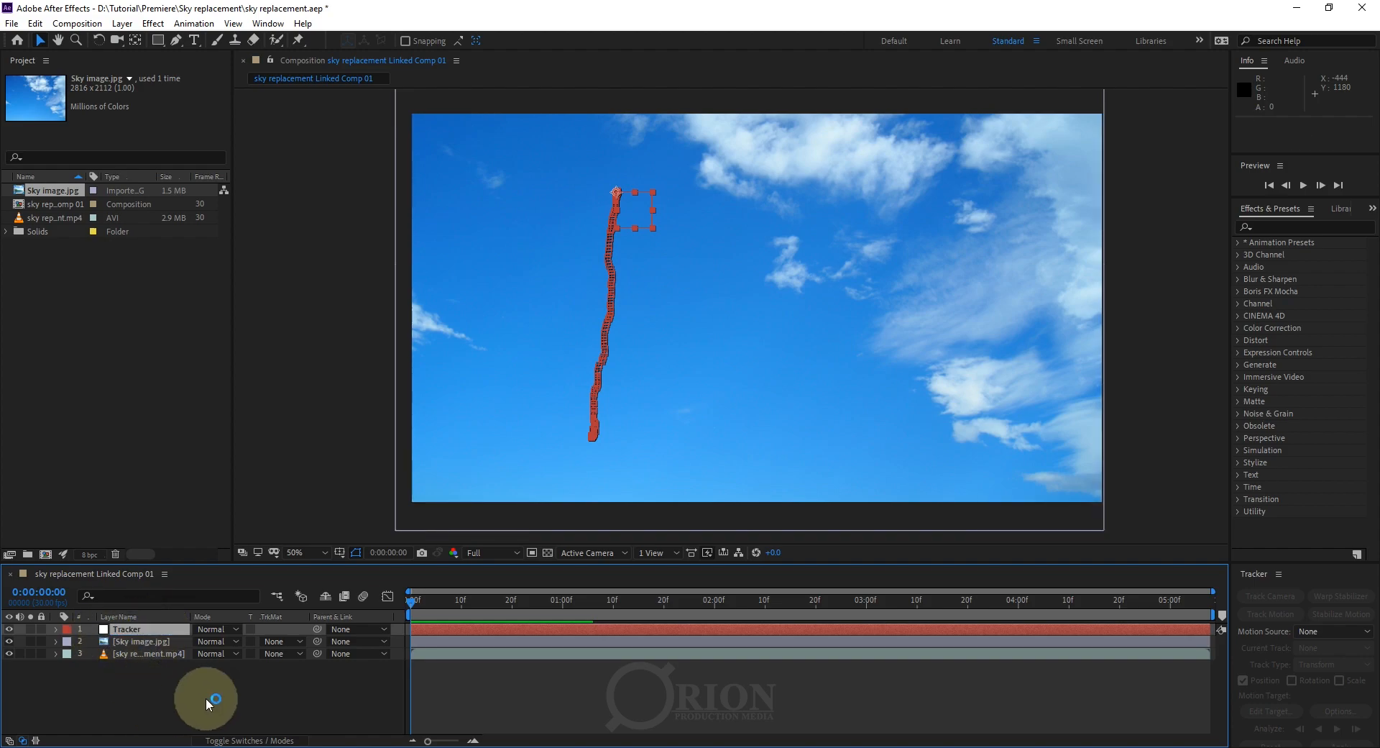
Parent the Sky image.jpg layer to the Tracker layer.
left_click(134, 645)
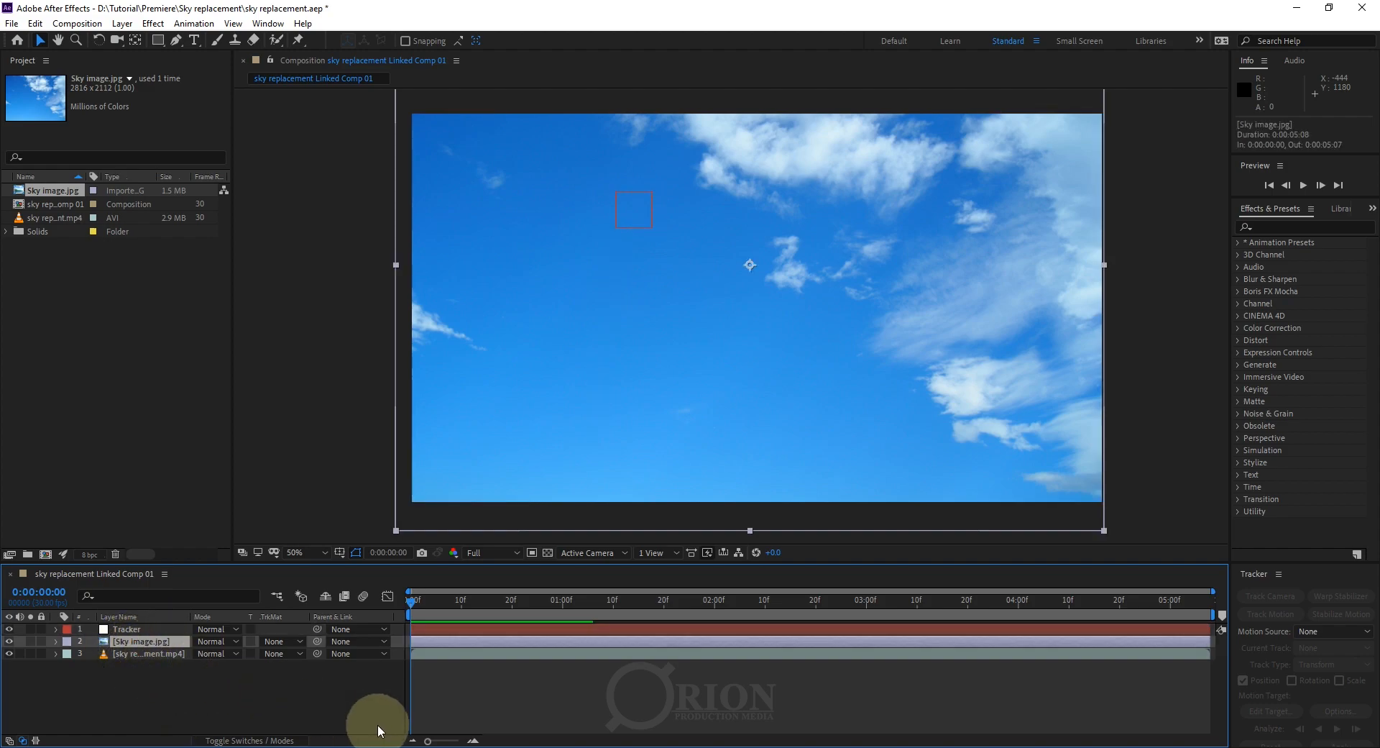
left_click(360, 641)
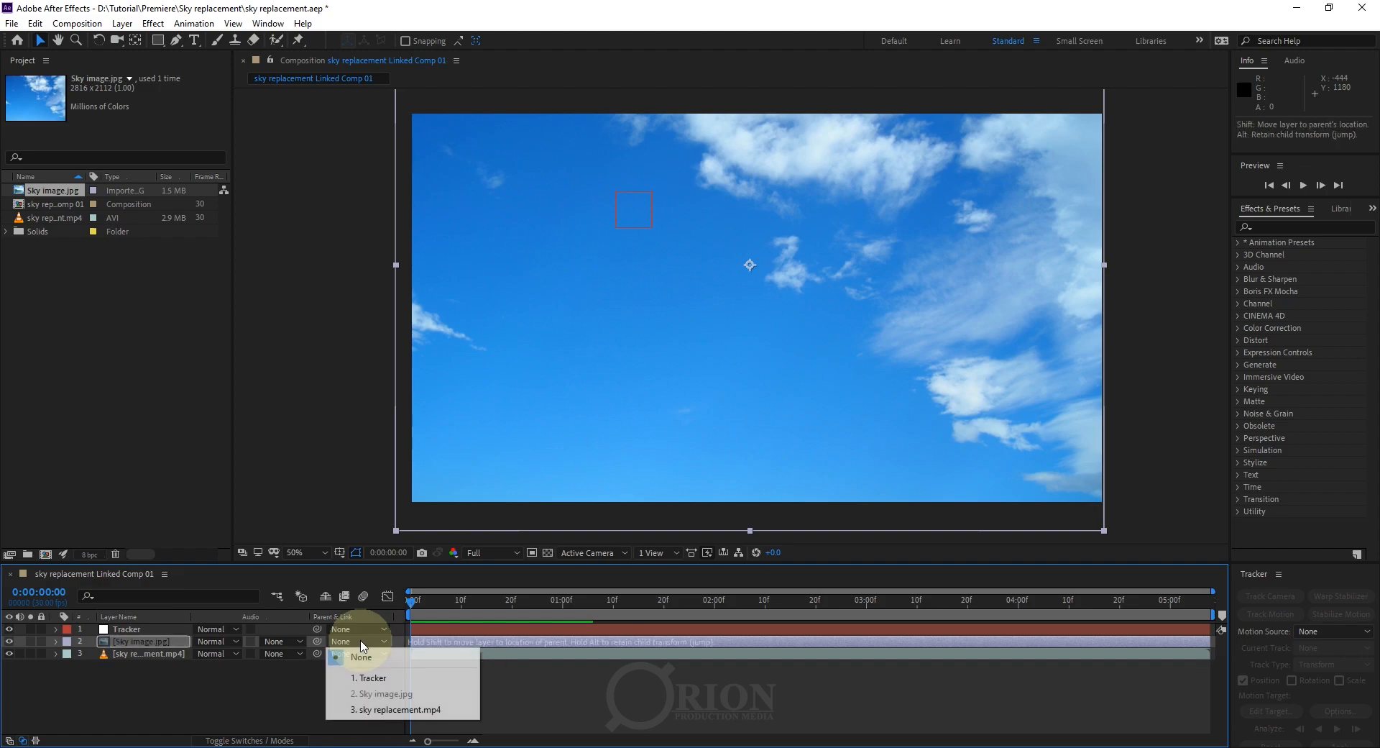
left_click(367, 678)
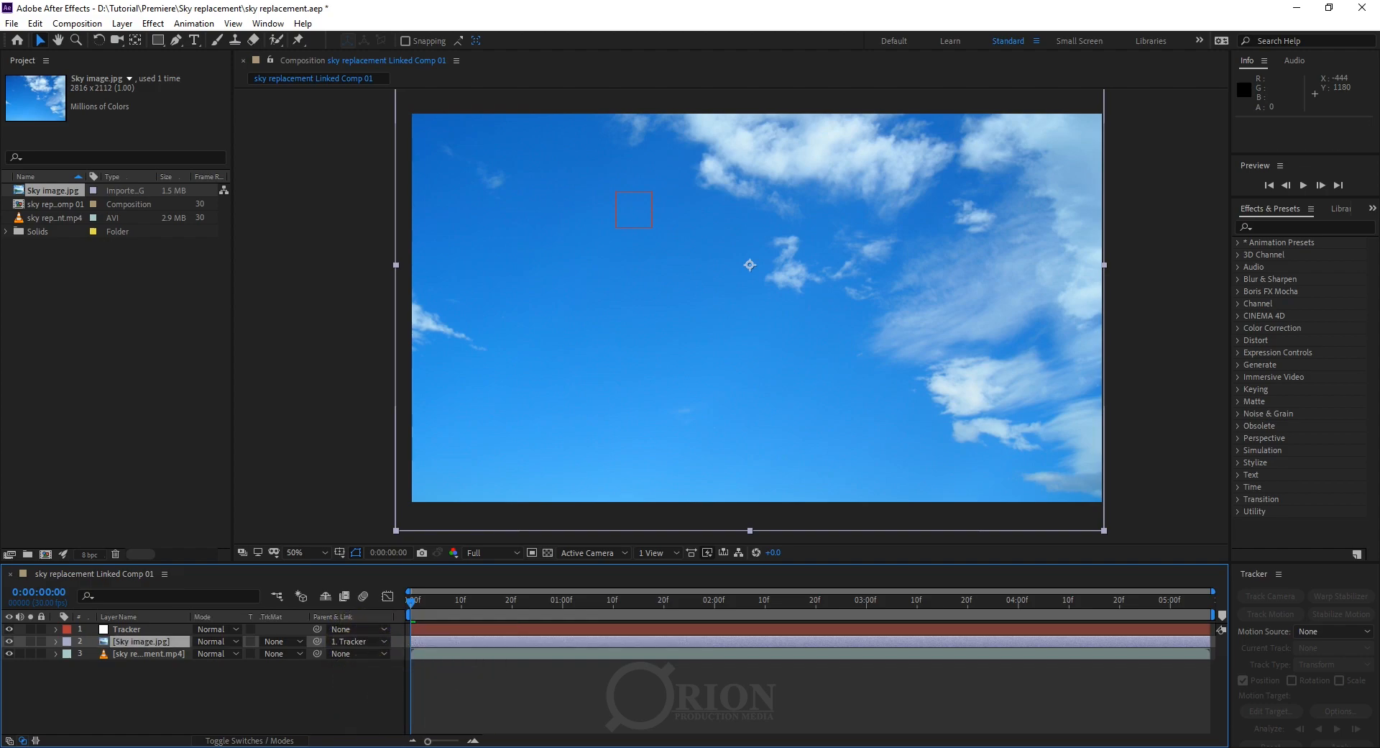
Set the composition's preview resolution to Quarter and scrub the opening frames to check the sky's motion.
left_click_drag(412, 600, 345, 633)
left_click(493, 551)
left_click(493, 616)
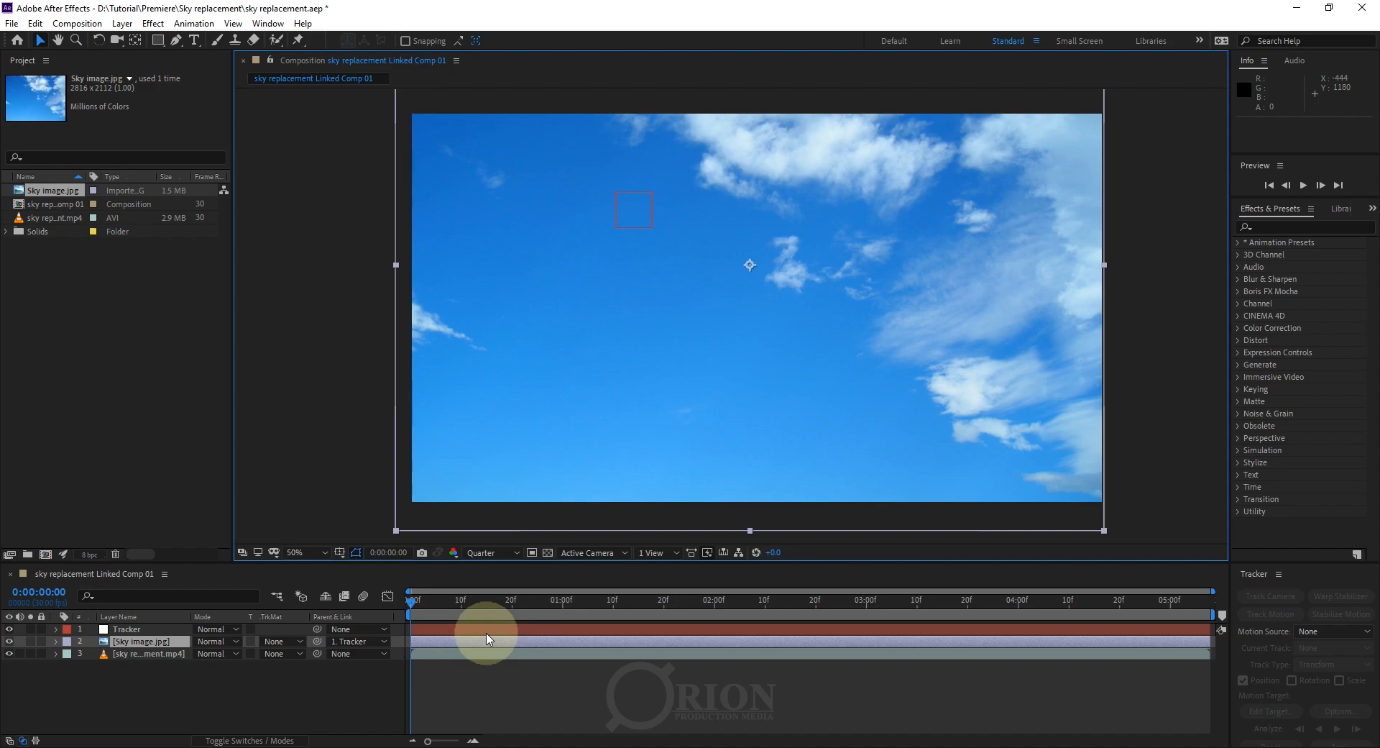
left_click_drag(414, 601, 144, 654)
Enlarge the composition view area and examine the Tracker's motion path and the Sky image.jpg layer's bounds at 25% zoom.
left_click(135, 630)
left_click(153, 689)
left_click(137, 630)
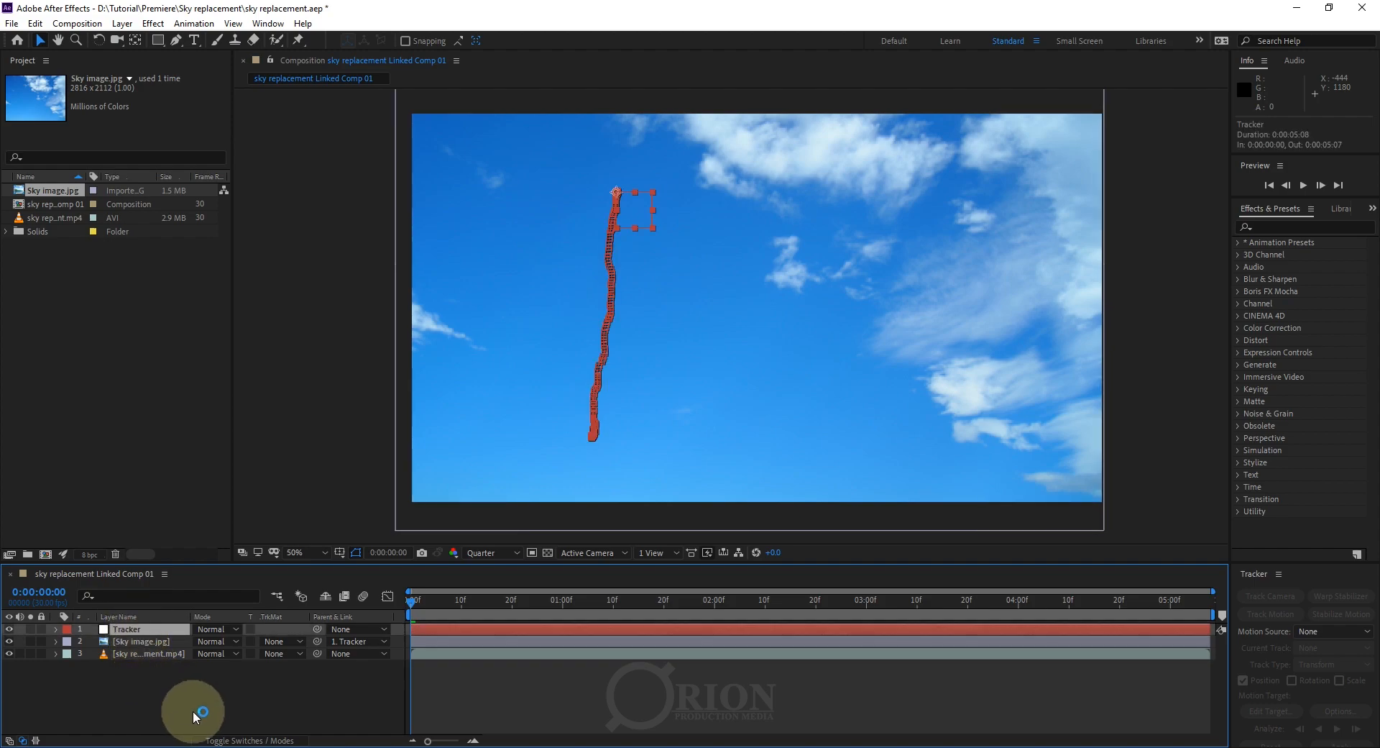
left_click(140, 642)
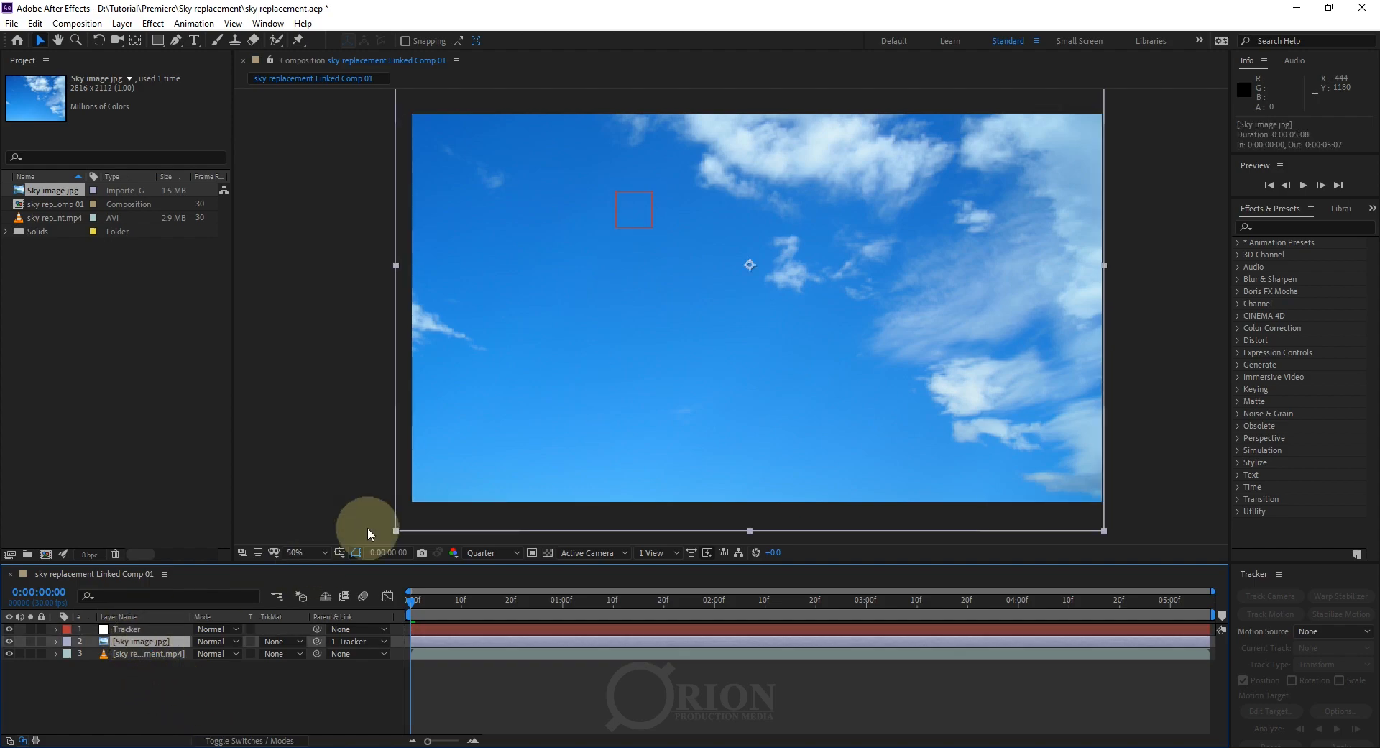
scroll(579, 413, "down", 2)
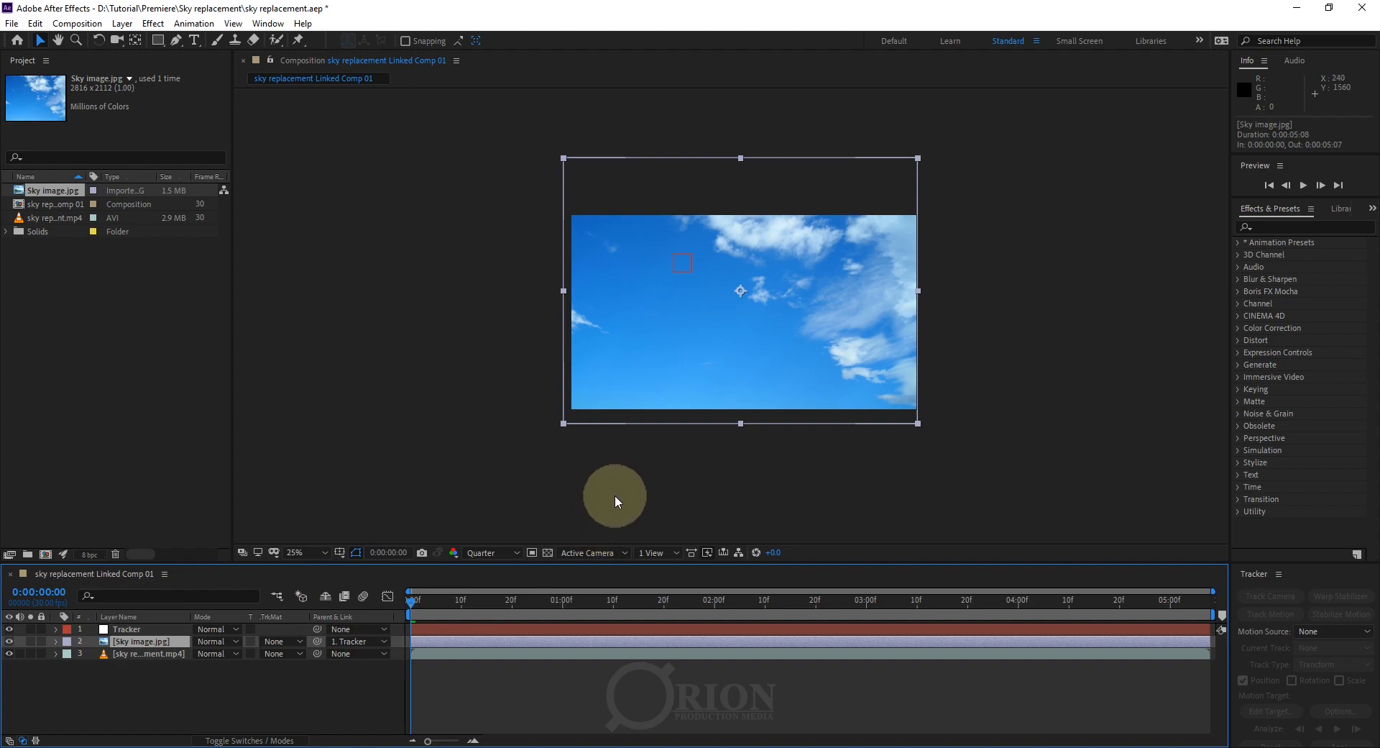
scroll(615, 495, "up", 2)
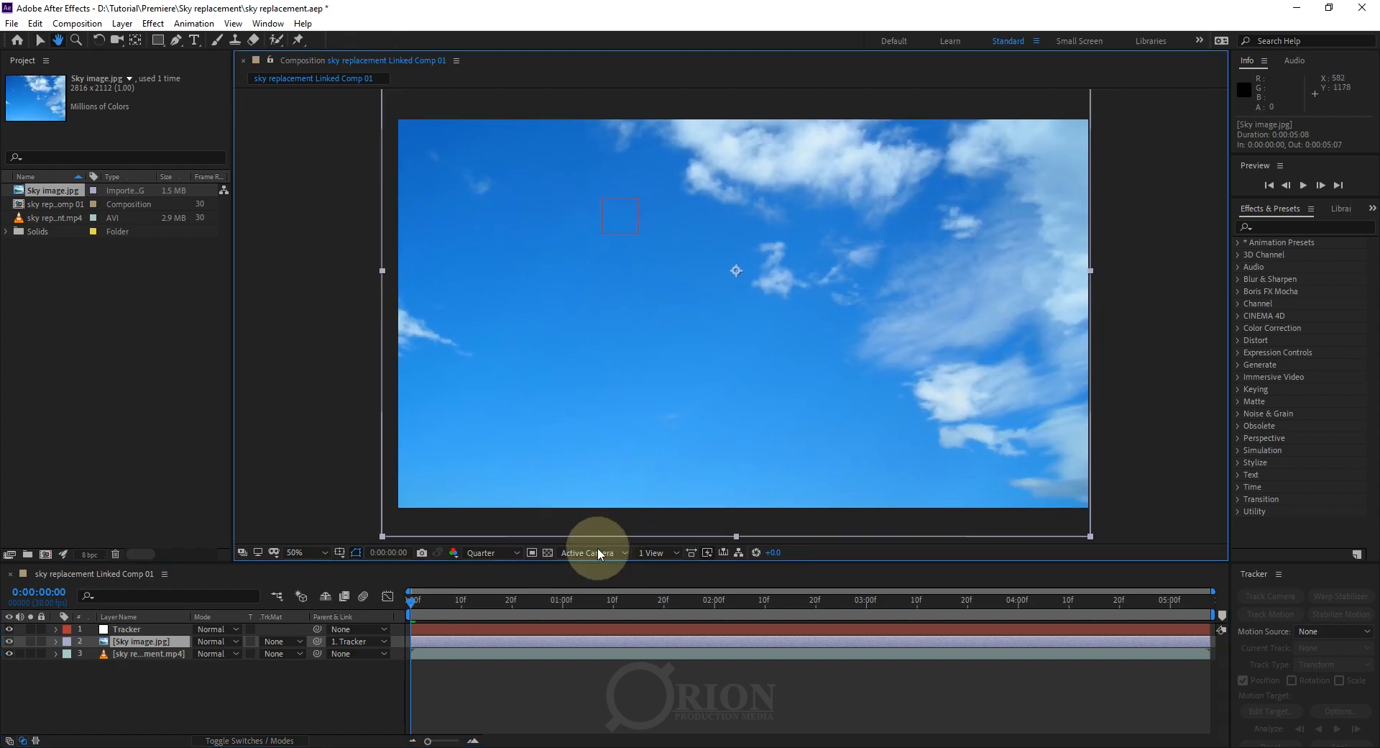
left_click_drag(564, 560, 560, 606)
left_click_drag(662, 431, 642, 458)
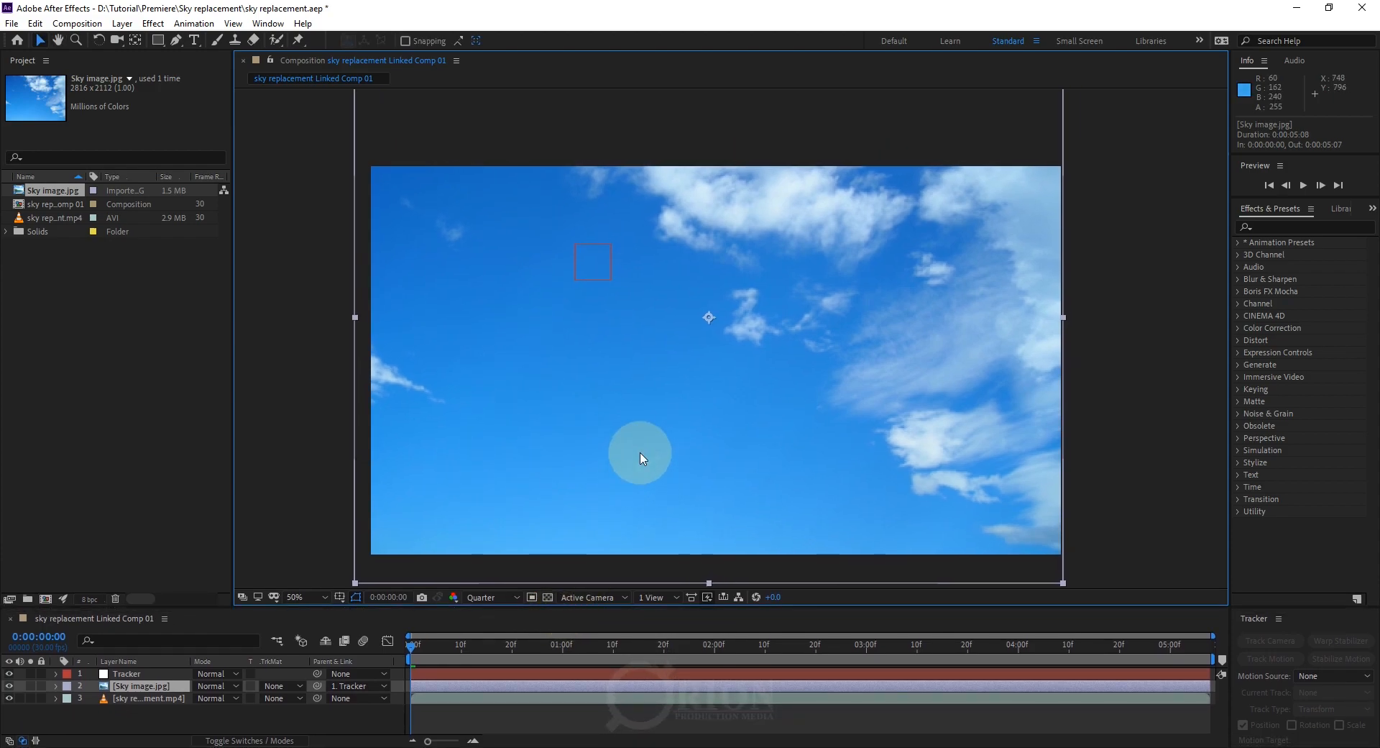
scroll(647, 449, "down", 2)
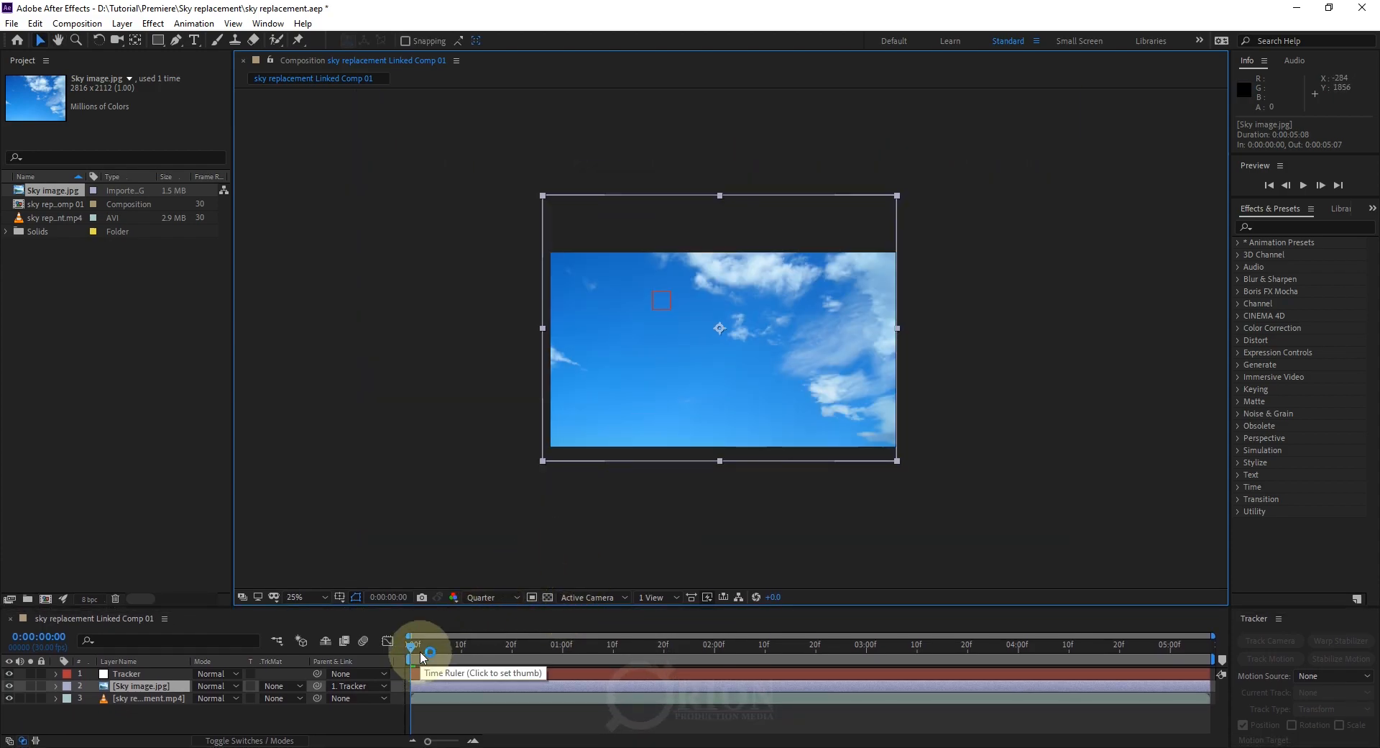
left_click(144, 673)
left_click_drag(430, 651, 381, 681)
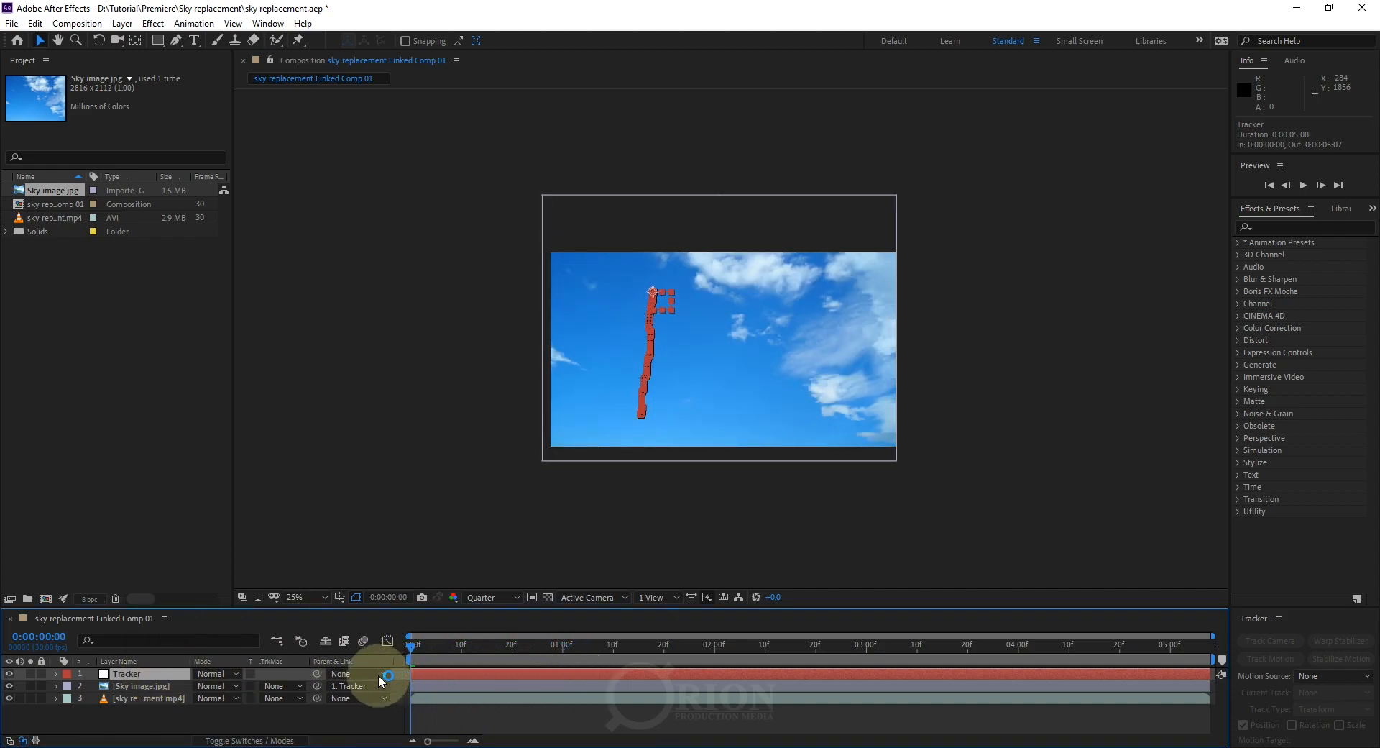
left_click(162, 686)
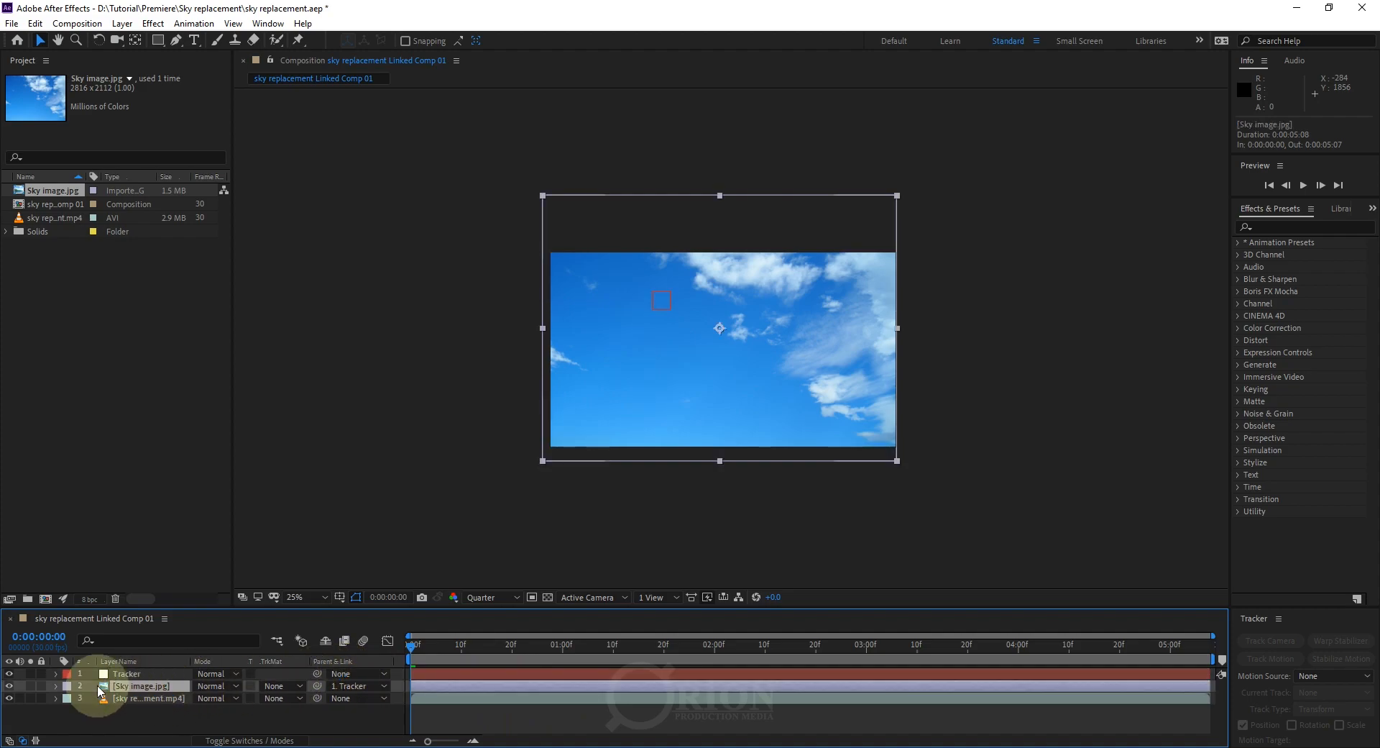
Scale the Sky image.jpg layer to 111% so it covers the frame at the clip's end, and collapse its properties at the start frame.
left_click(56, 686)
left_click_drag(183, 606, 219, 503)
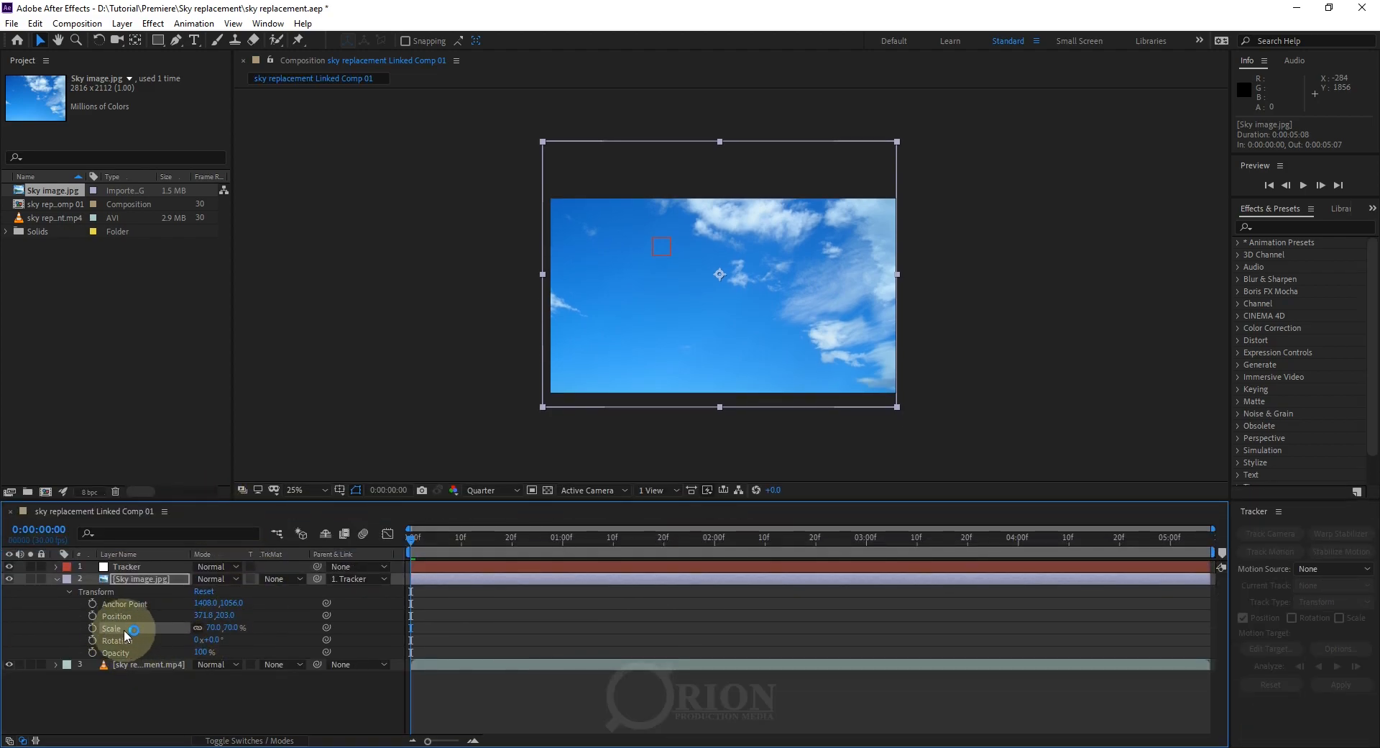
left_click_drag(212, 631, 243, 631)
left_click_drag(438, 542, 1227, 600)
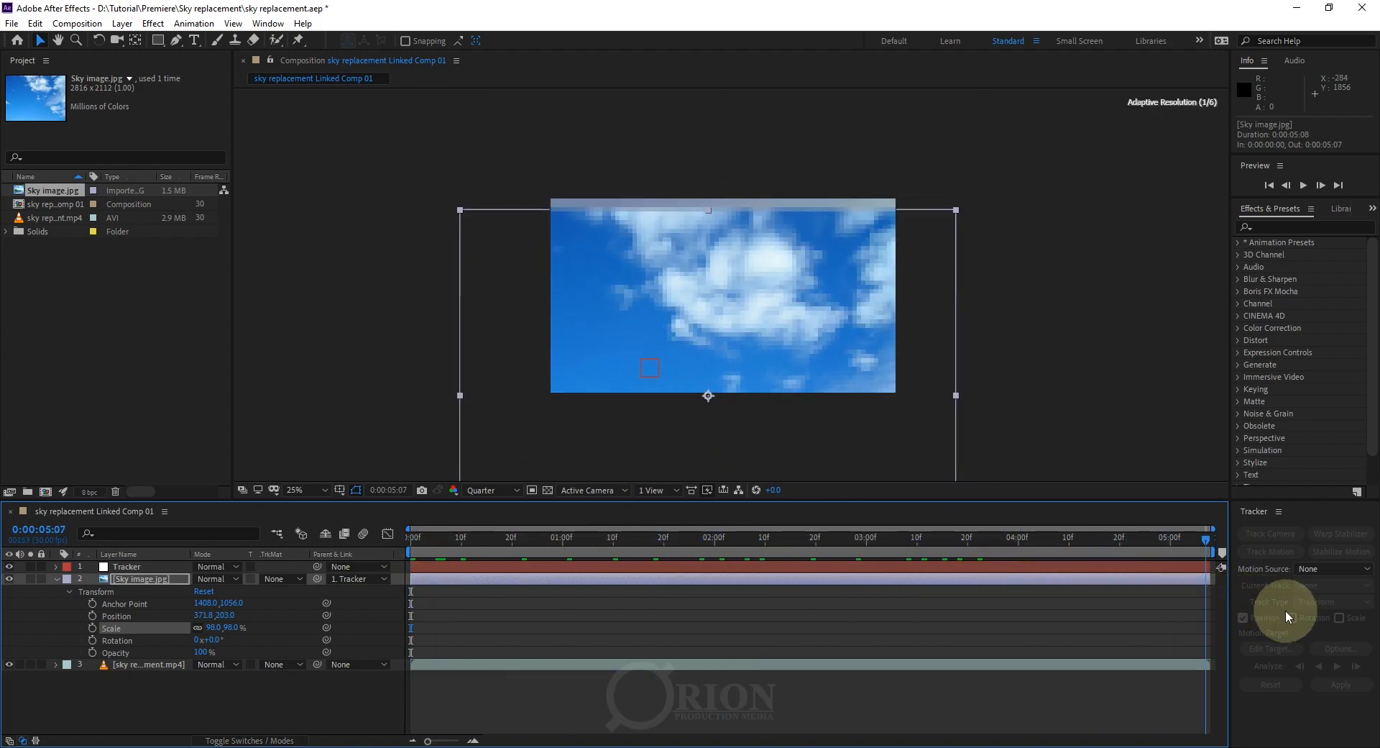
left_click_drag(1205, 545, 1237, 545)
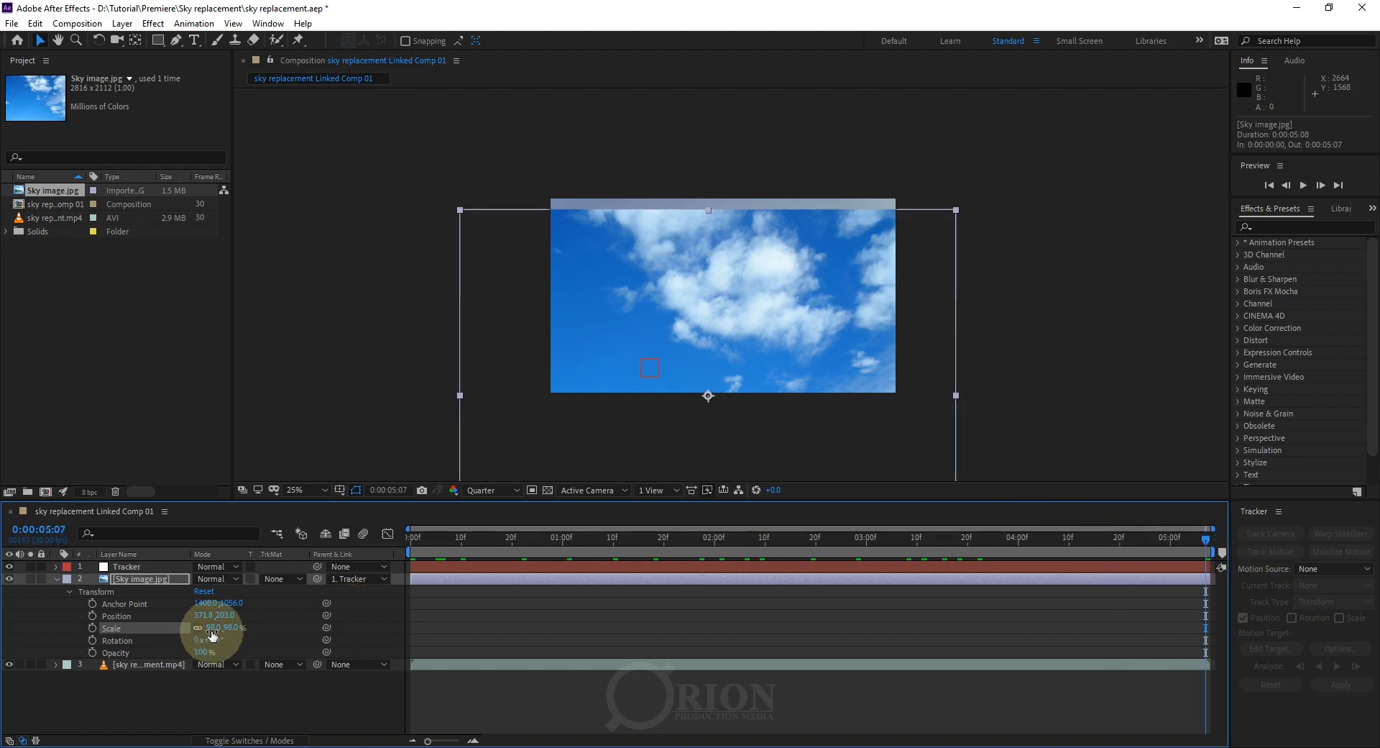
left_click_drag(217, 625, 240, 626)
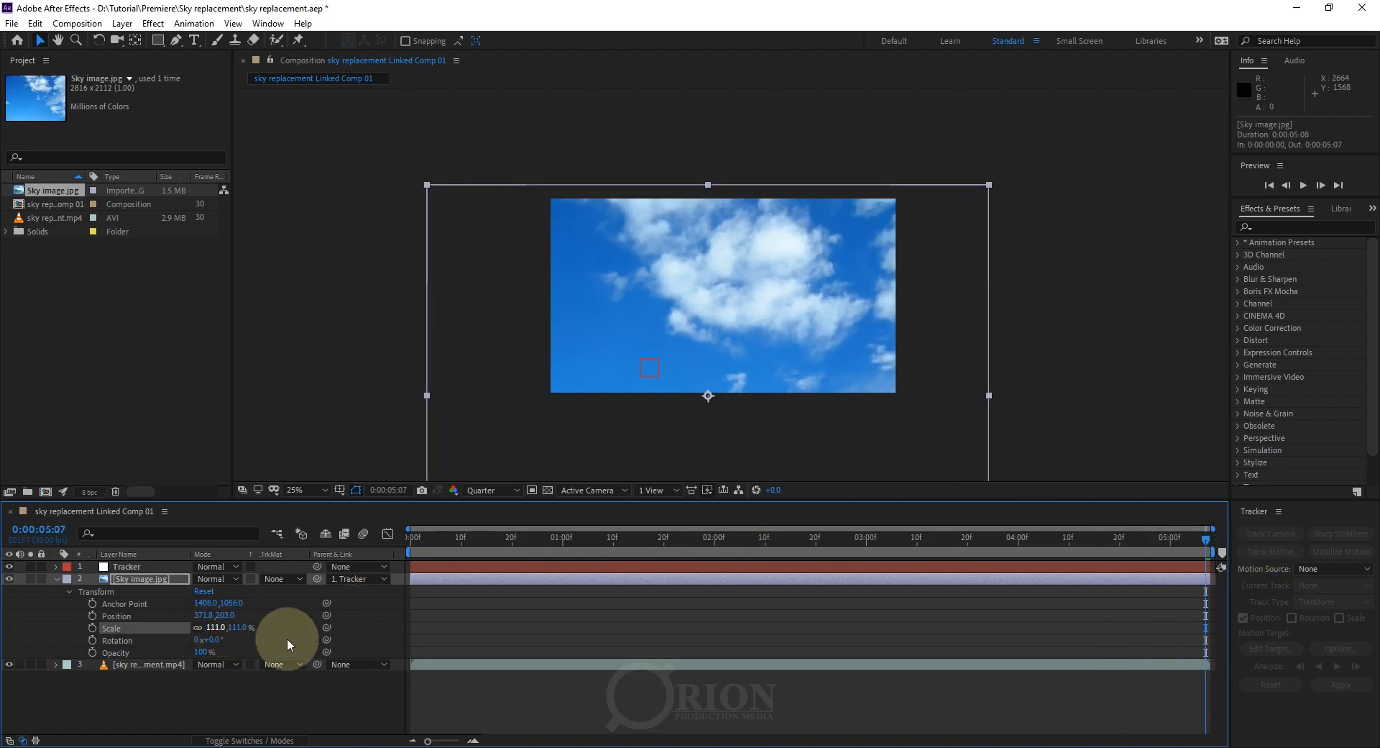
left_click_drag(649, 541, 308, 620)
left_click(141, 579)
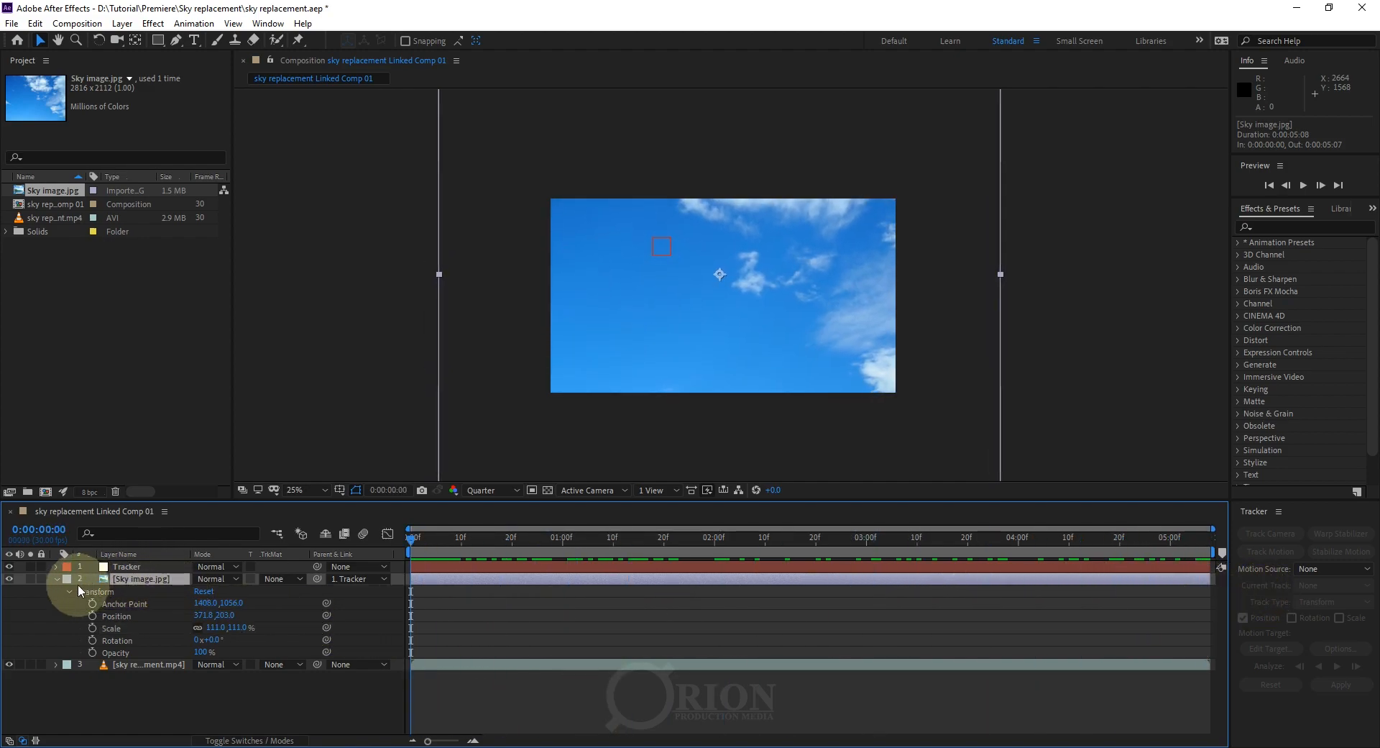
left_click(57, 579)
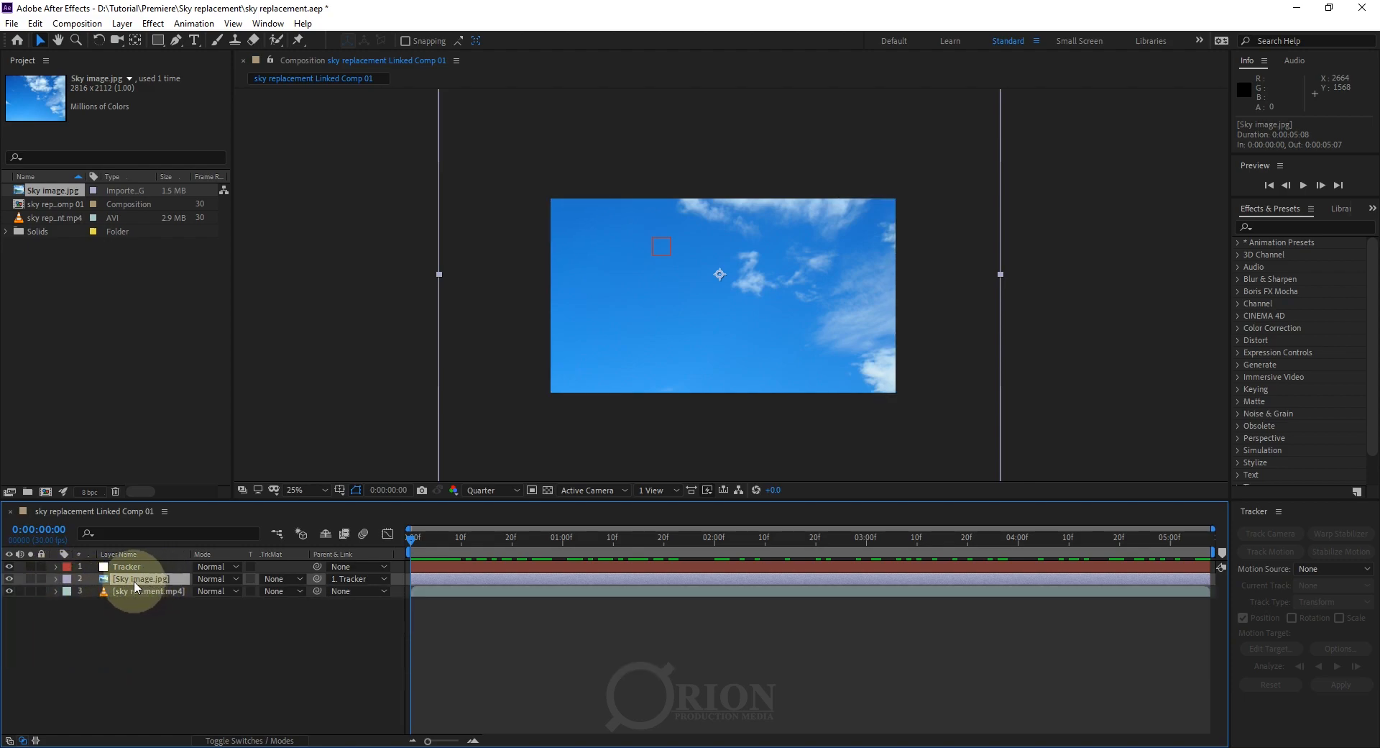
Scrub the composition while selecting the Tracker, Sky image.jpg and footage layers in turn to compare the sky's movement with the tracked path.
left_click_drag(418, 542, 377, 565)
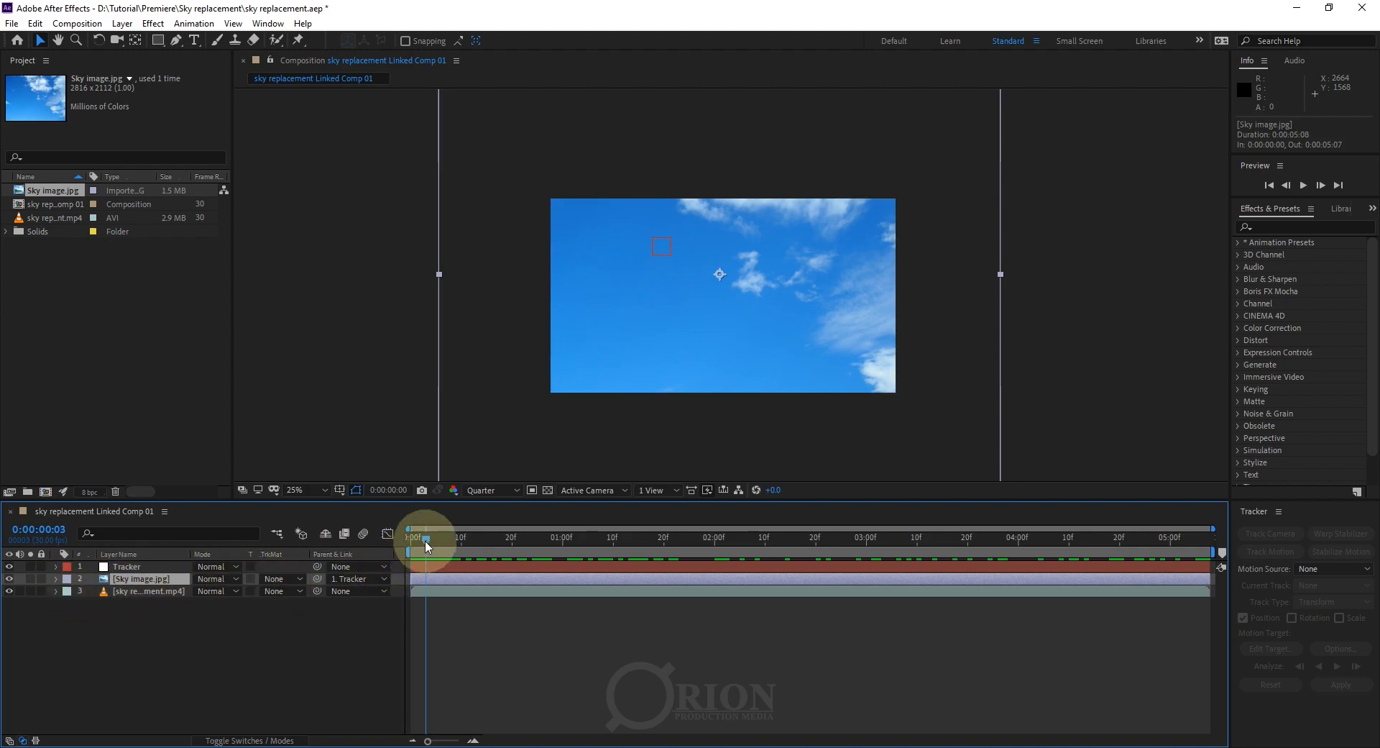
left_click(122, 566)
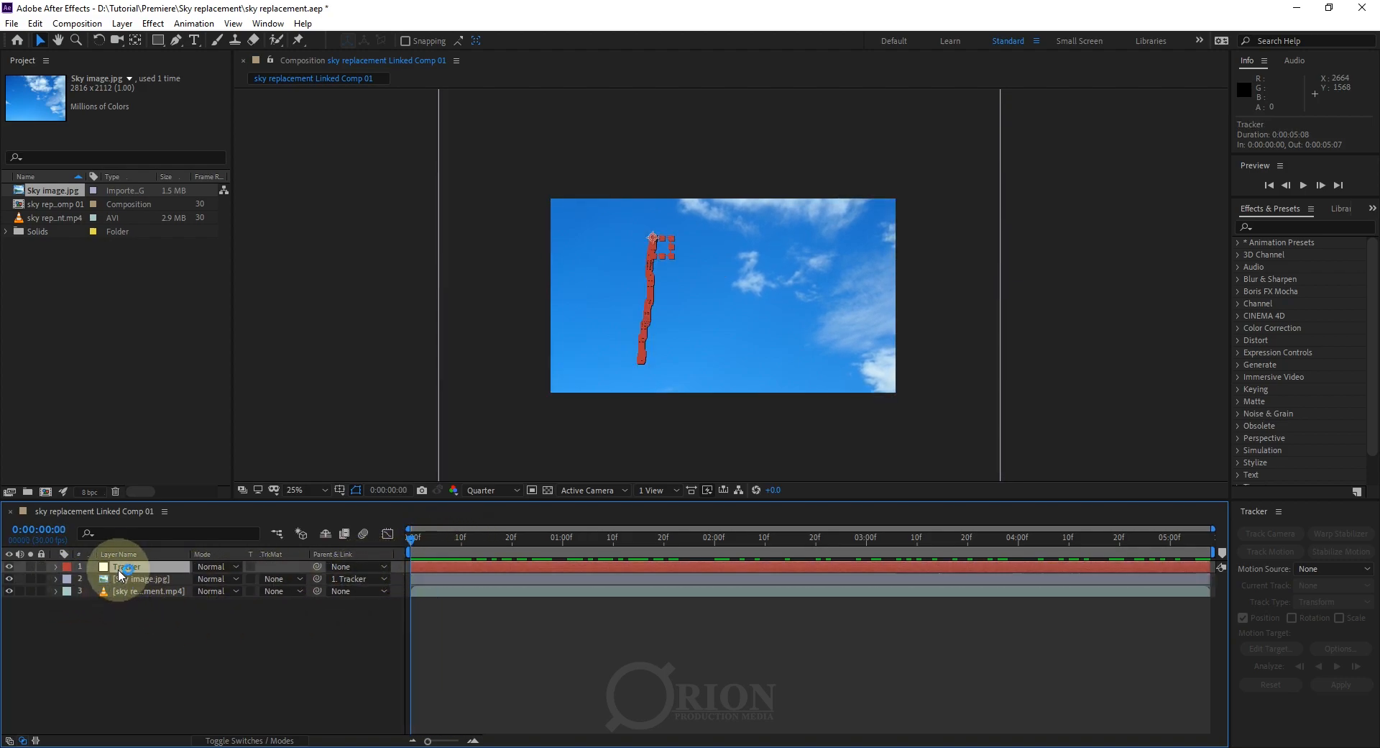
left_click(176, 620)
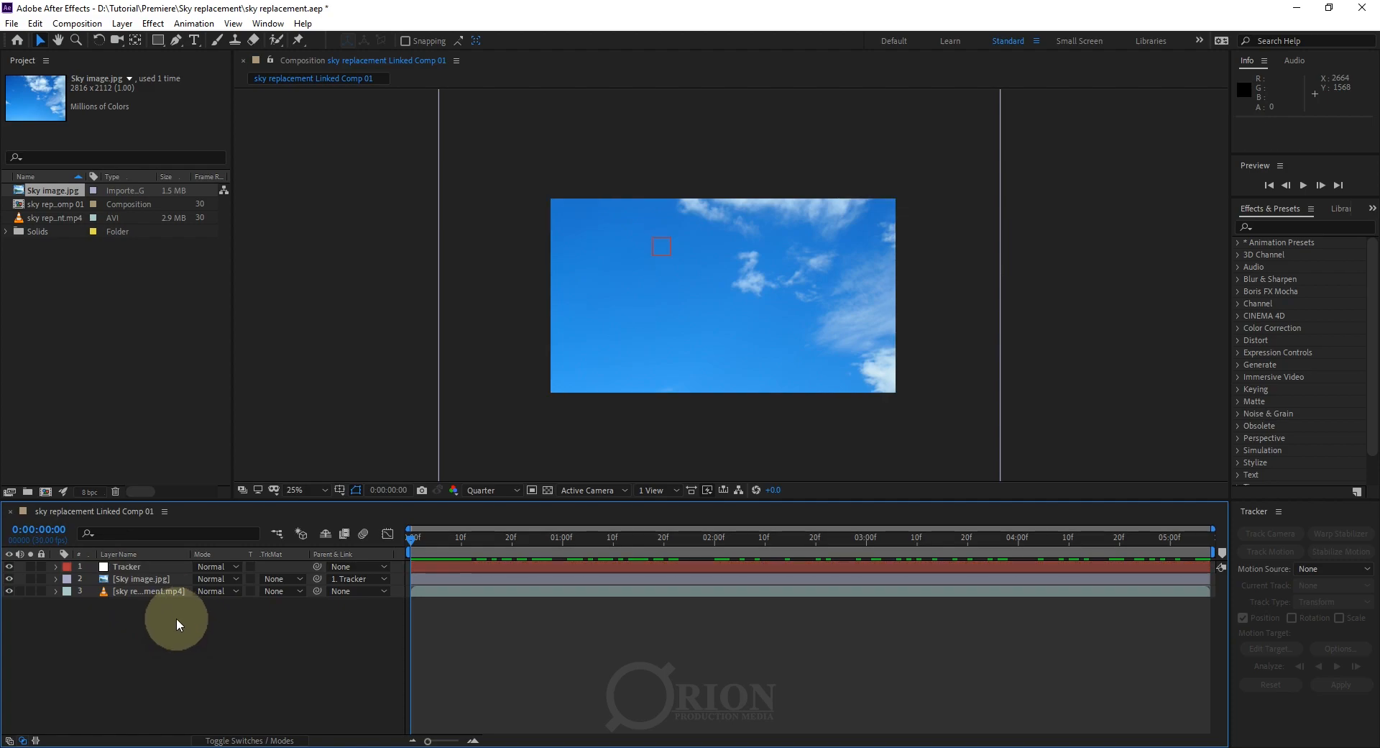
left_click(136, 570)
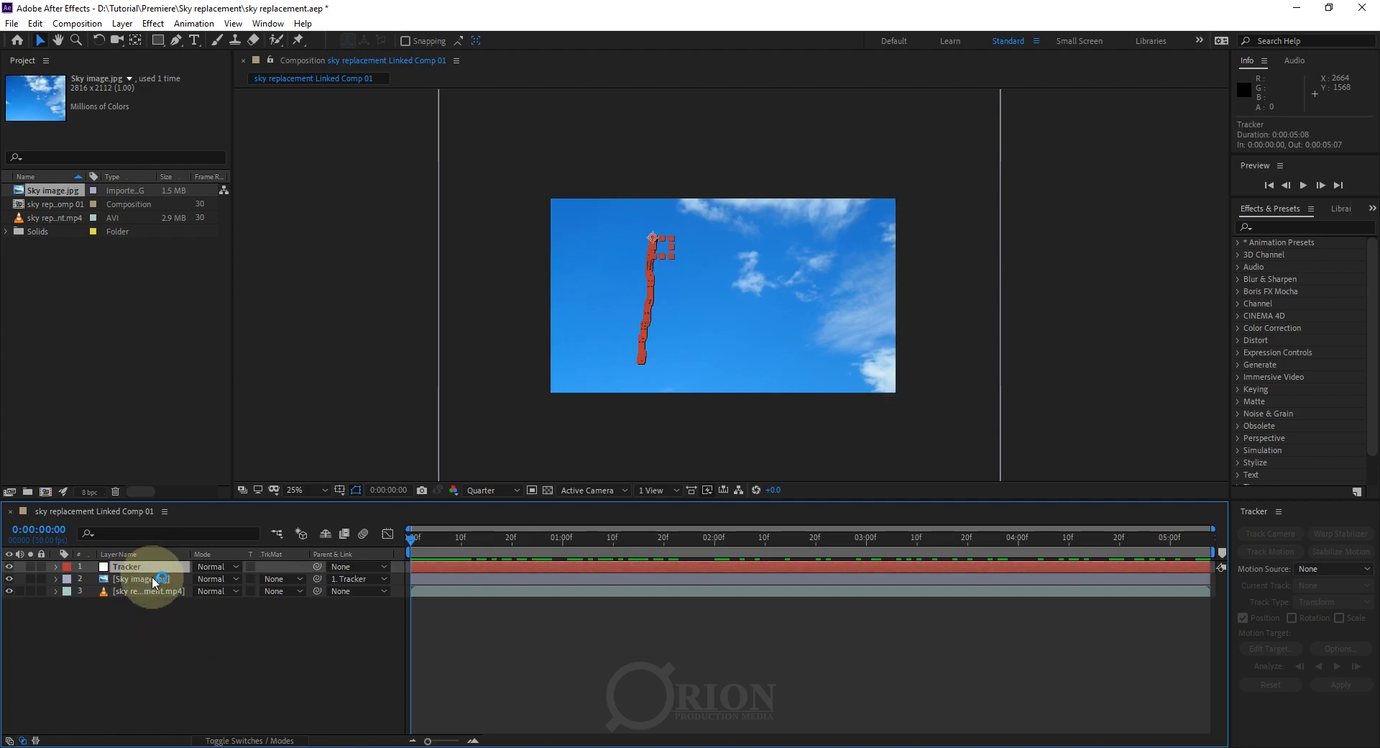
left_click(152, 576)
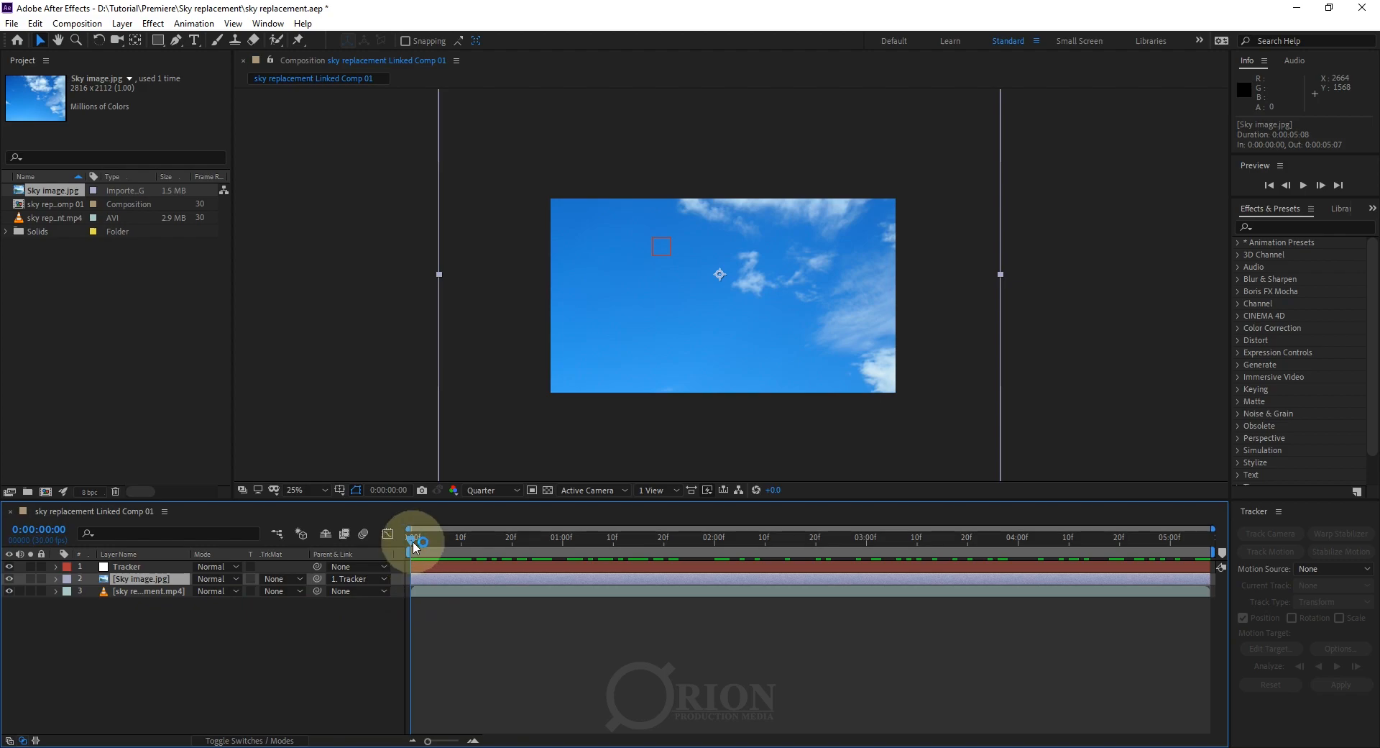
left_click_drag(420, 546, 451, 549)
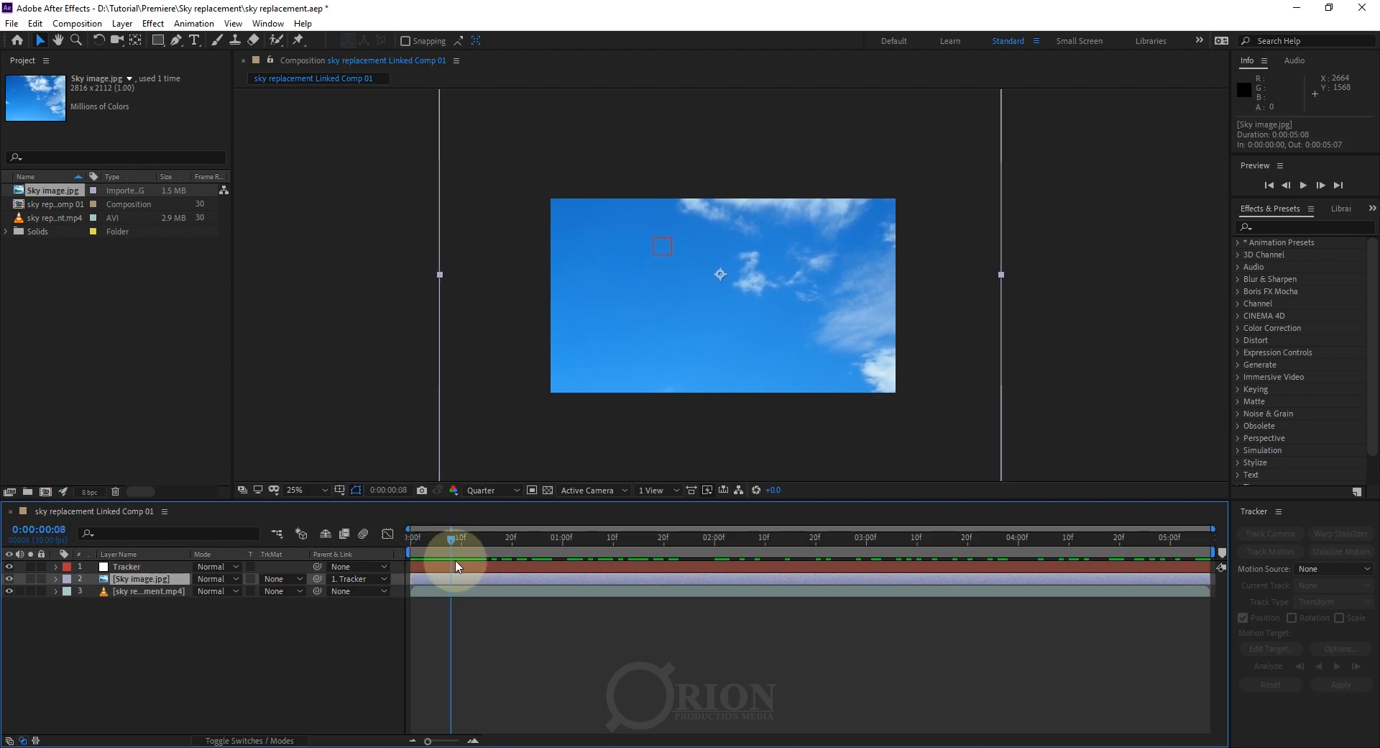
left_click(141, 570)
left_click(141, 579)
left_click(139, 567)
left_click(136, 591)
left_click(135, 579)
left_click(136, 567)
left_click_drag(468, 535, 891, 631)
left_click_drag(891, 552, 836, 552)
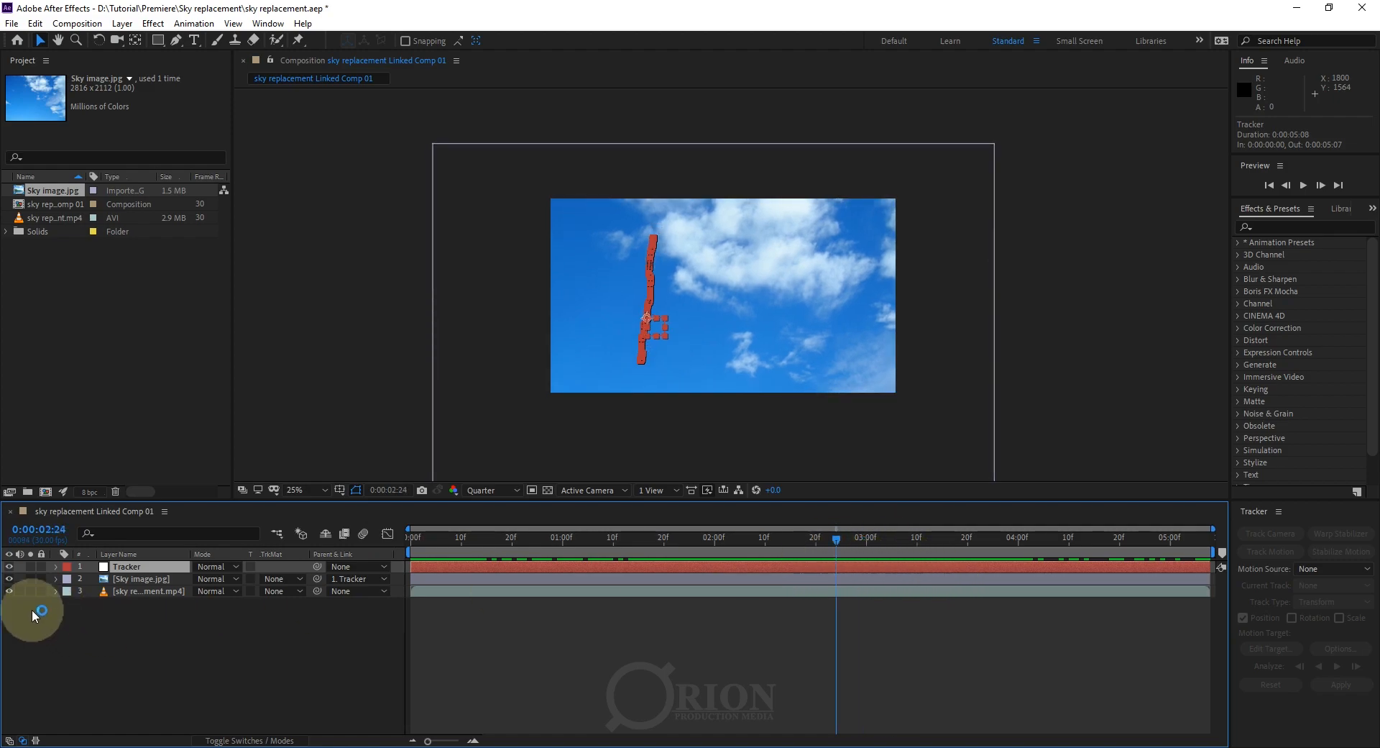
Hide the Sky image.jpg layer and move to 0:00:03:23 to examine the Tracker's path against the buildings, leaving the sky layer selected.
left_click(10, 578)
left_click_drag(859, 550, 983, 570)
left_click_drag(655, 347, 636, 289)
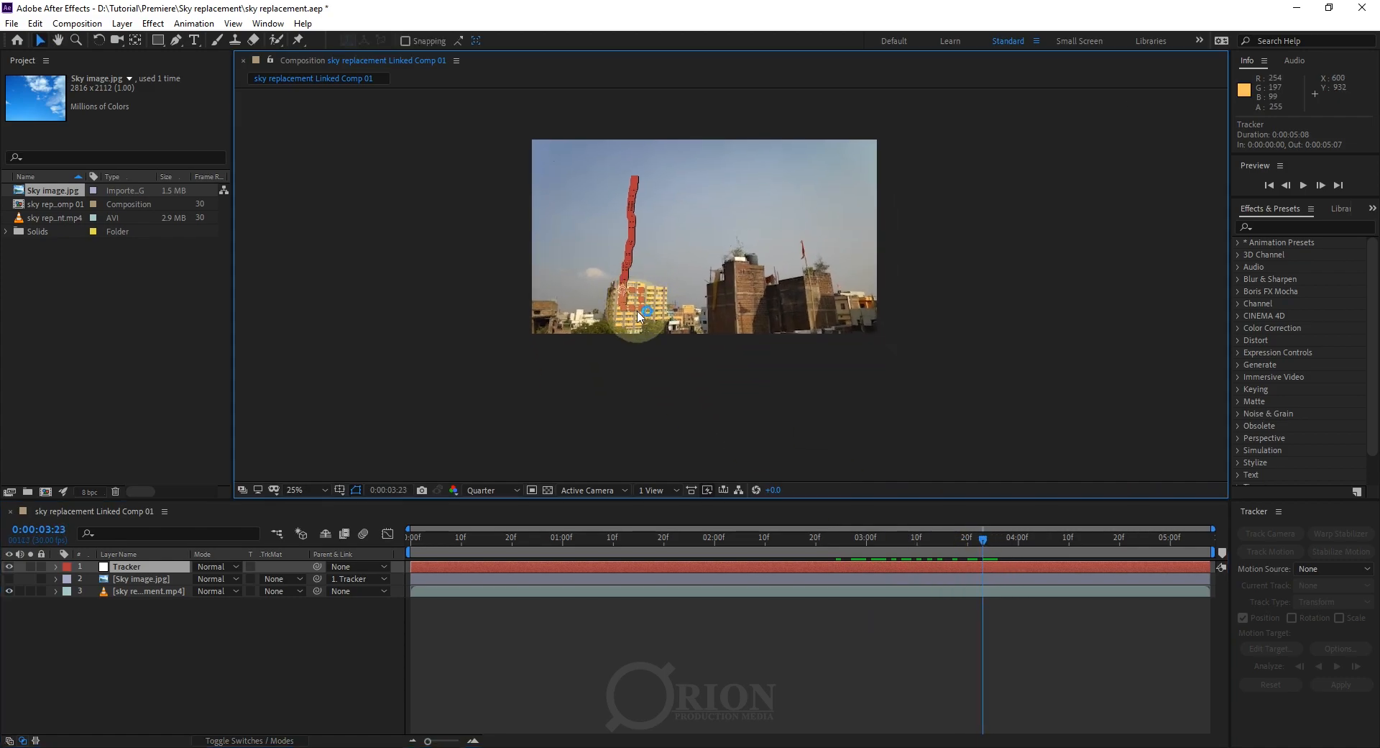
scroll(634, 313, "up", 1)
left_click(161, 618)
left_click(136, 591)
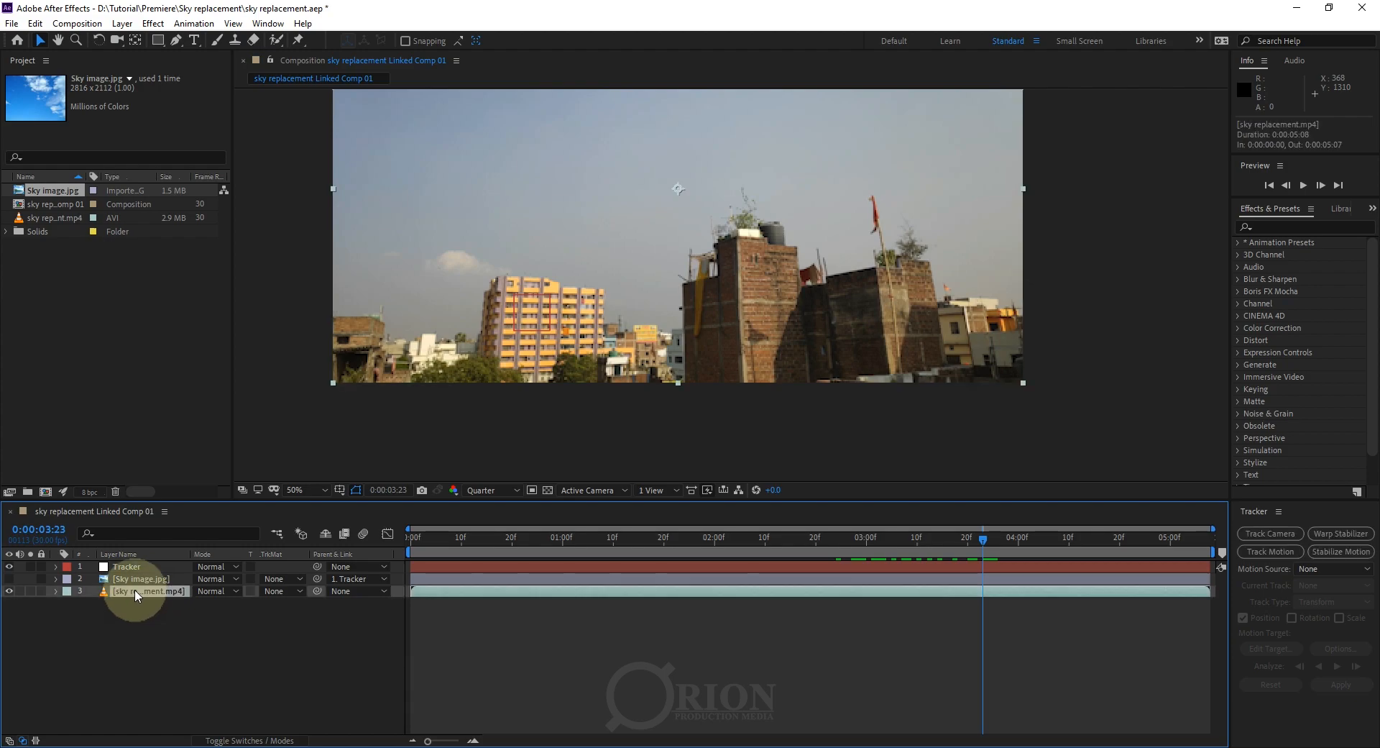
left_click(139, 579)
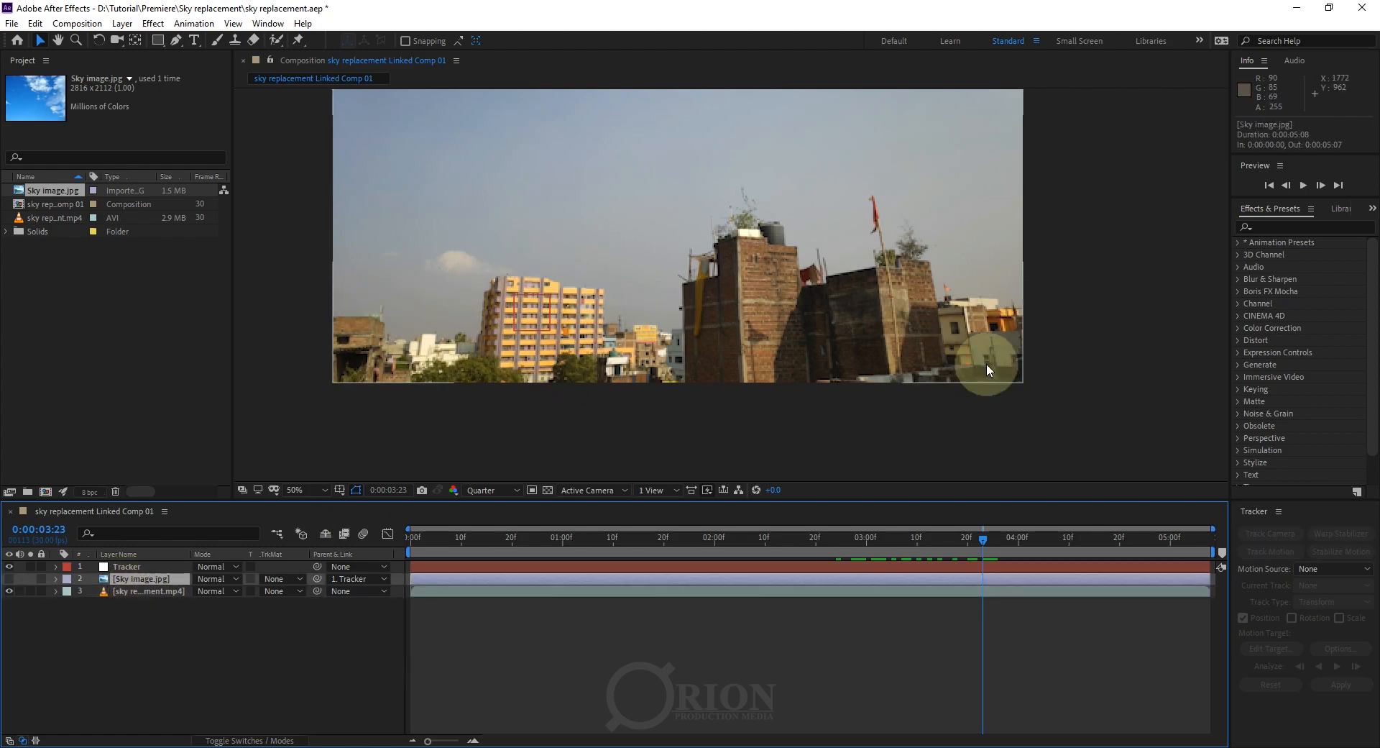
left_click_drag(476, 276, 497, 379)
scroll(521, 380, "down", 1)
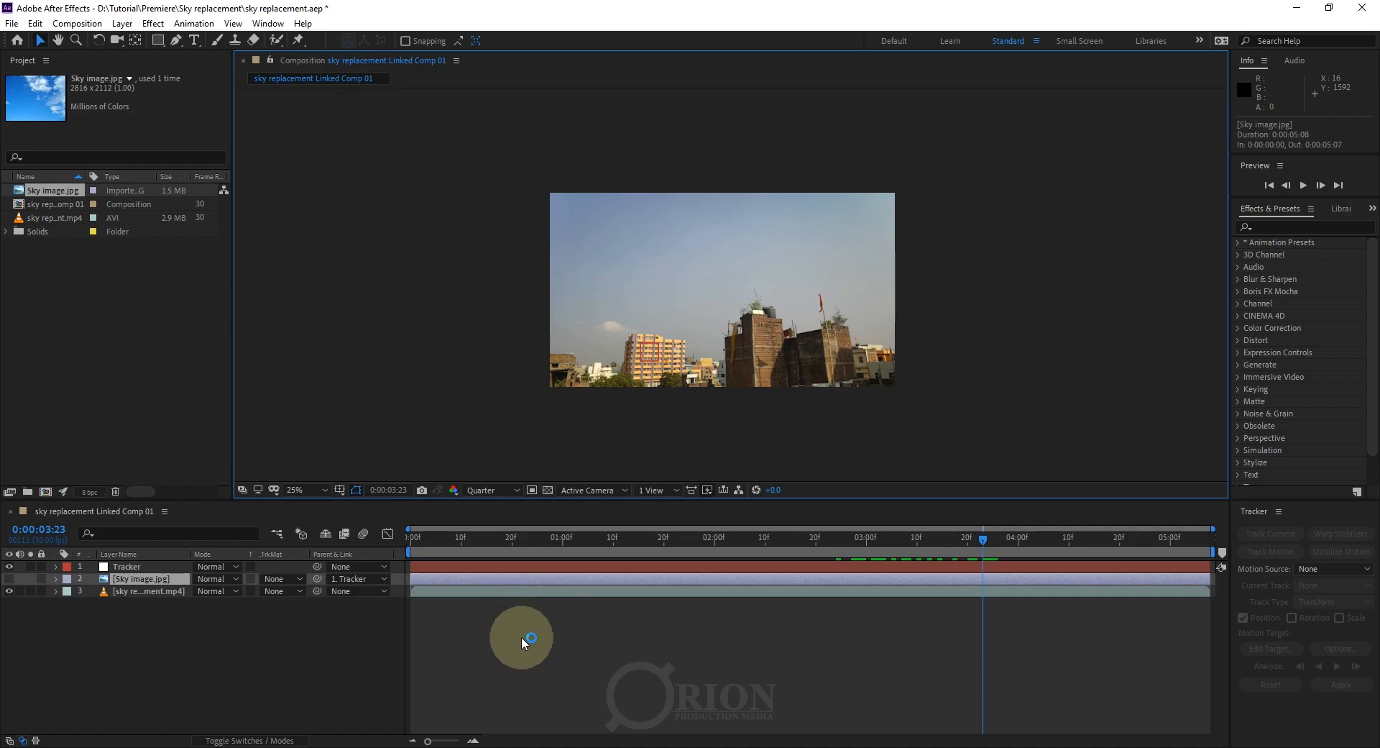
Switch to Premiere Pro to check the linked composition clip in the sequence, and return to After Effects.
key("alt+Tab")
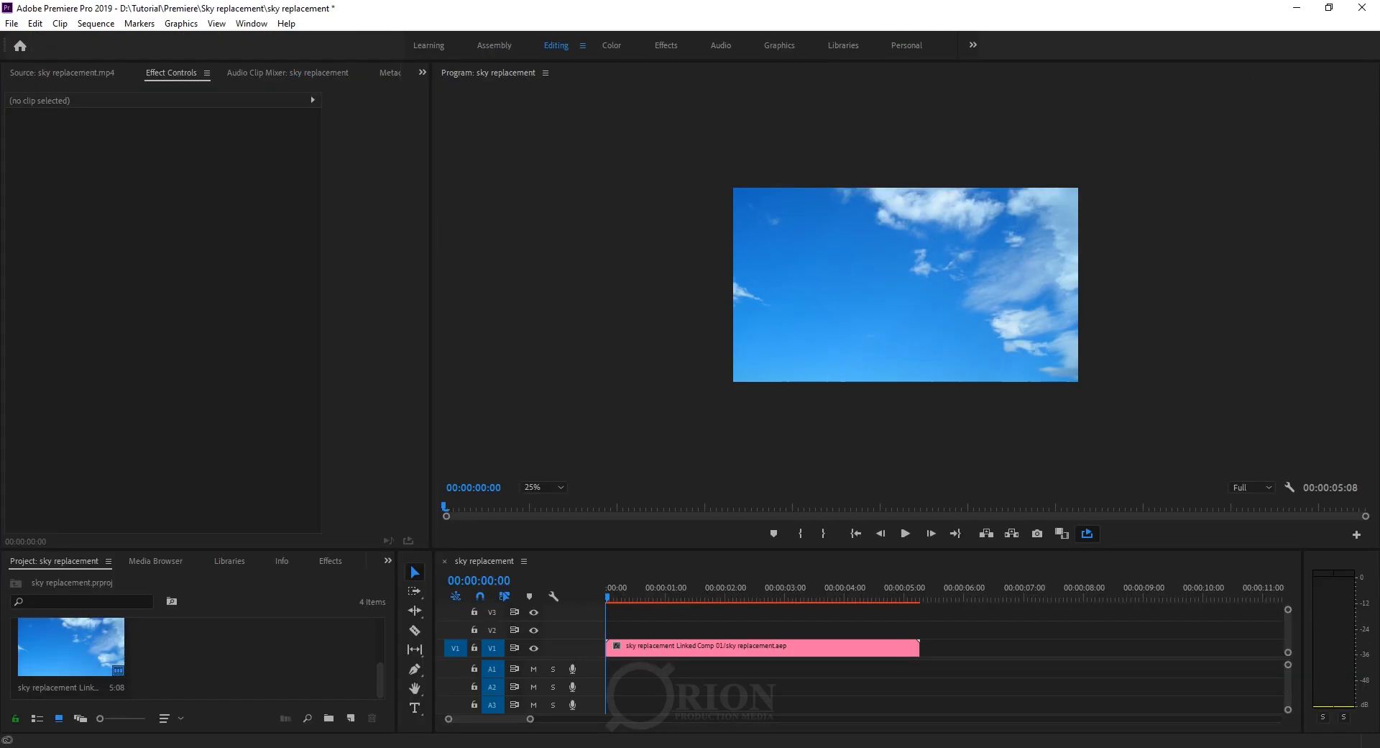
left_click(678, 651)
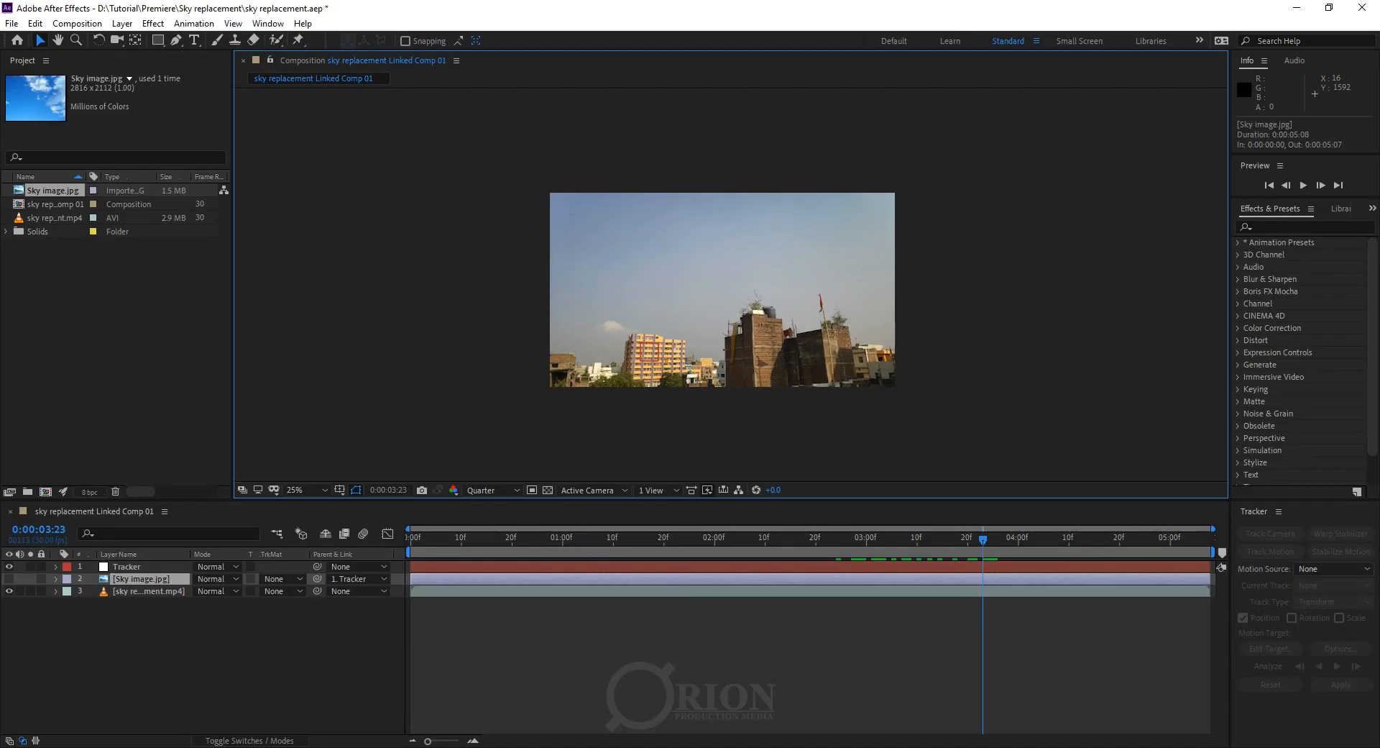
left_click(637, 568)
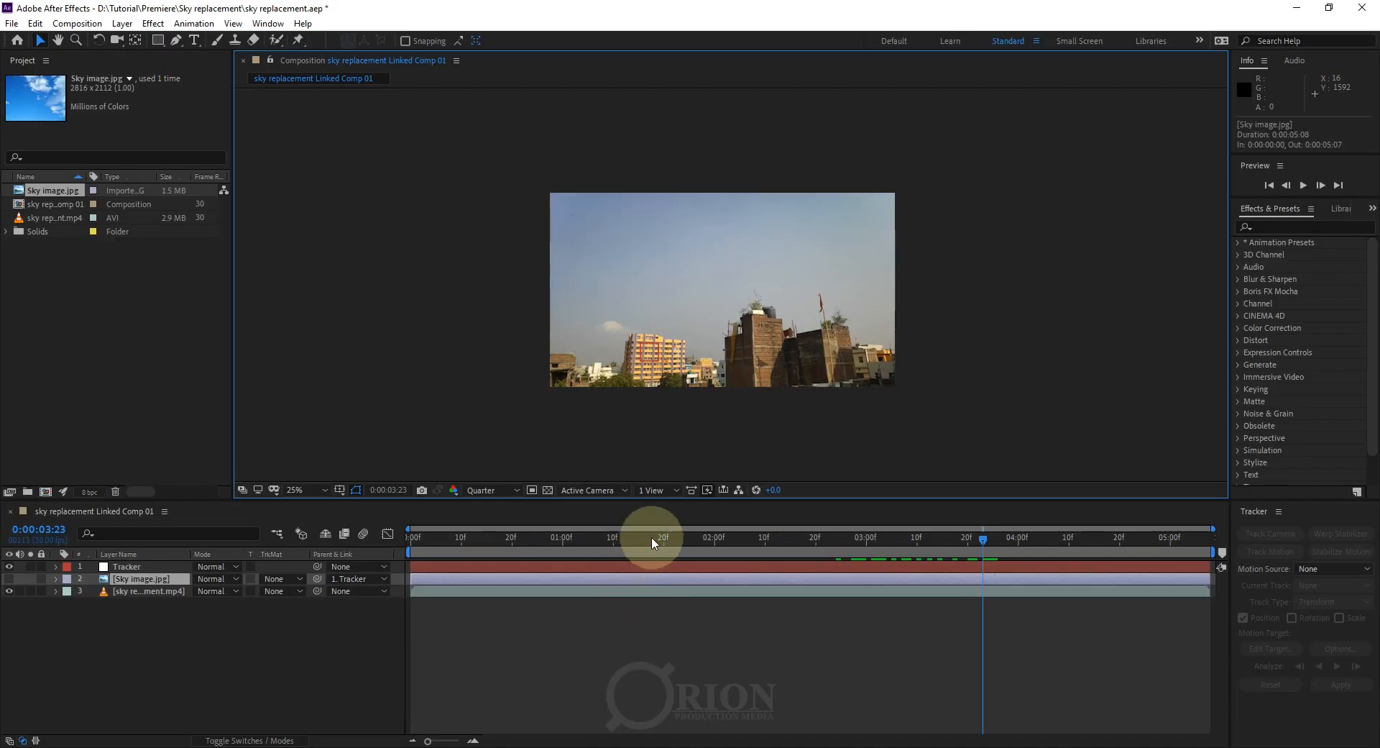
Begin a Pen tool mask on the Sky image.jpg layer, tracing from beyond the frame's left edge over the low rooftops and yellow building.
left_click(179, 43)
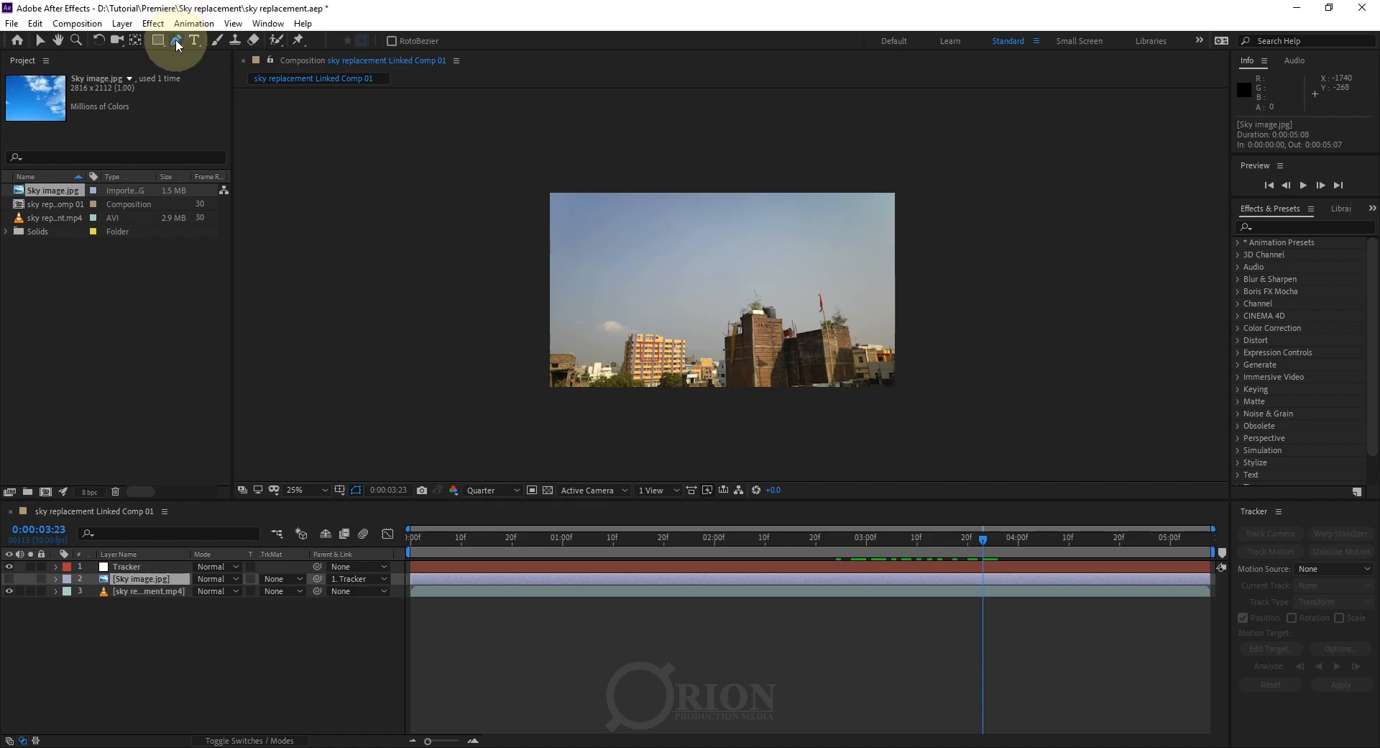
scroll(631, 408, "up", 1)
left_click_drag(580, 401, 580, 361)
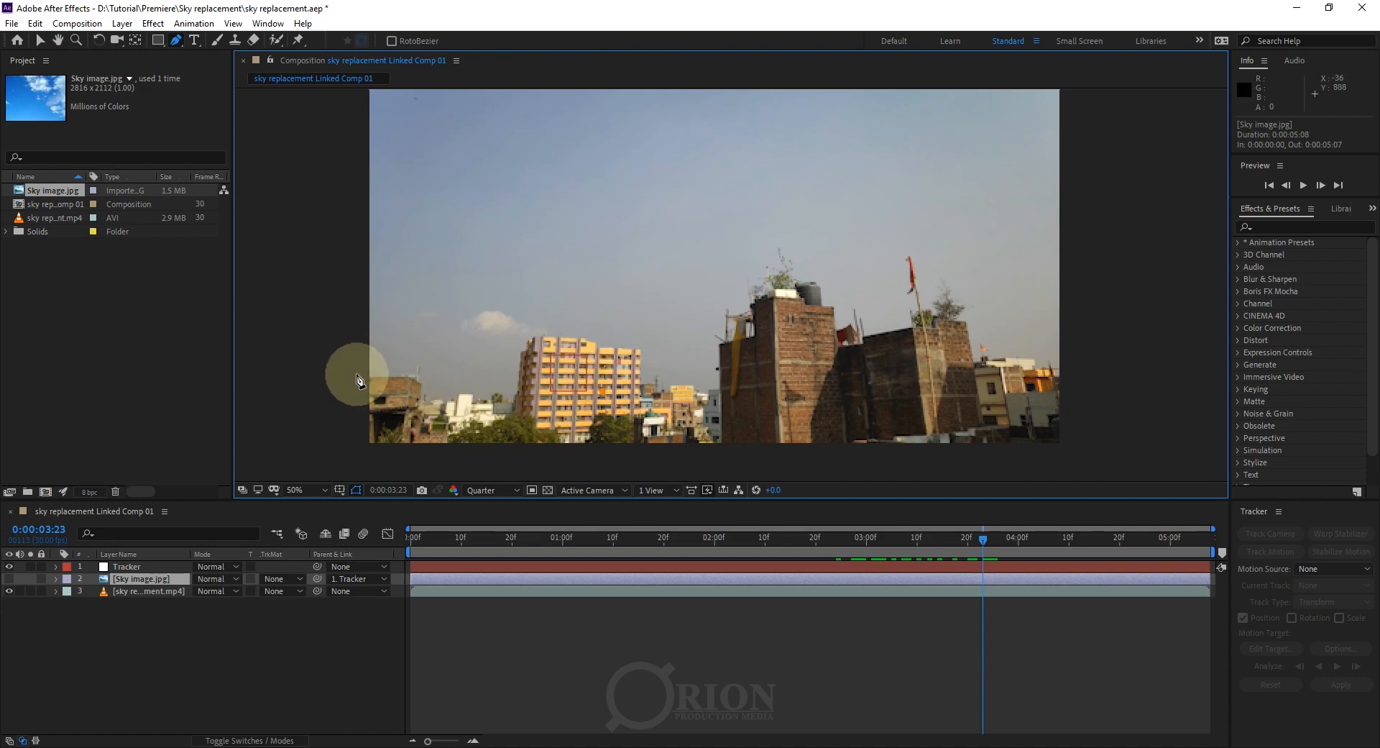
left_click(356, 361)
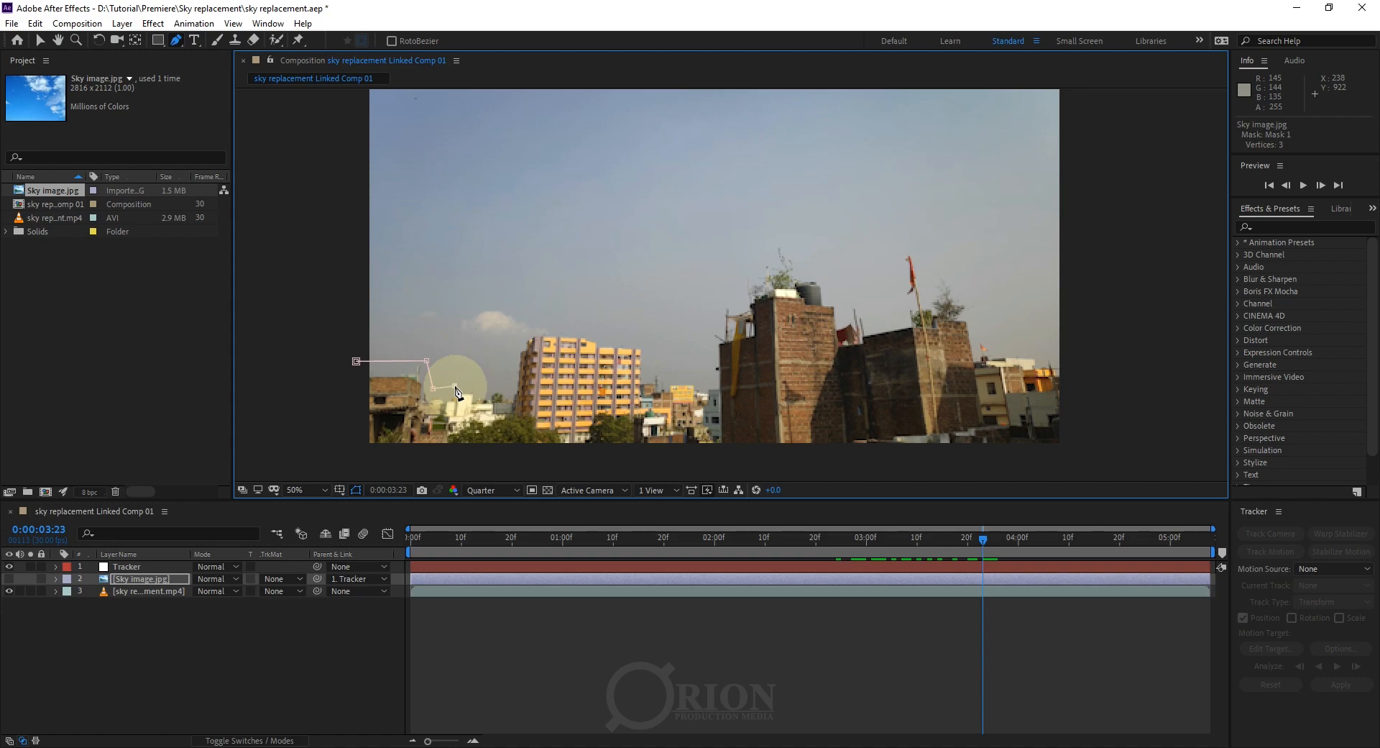
left_click(510, 380)
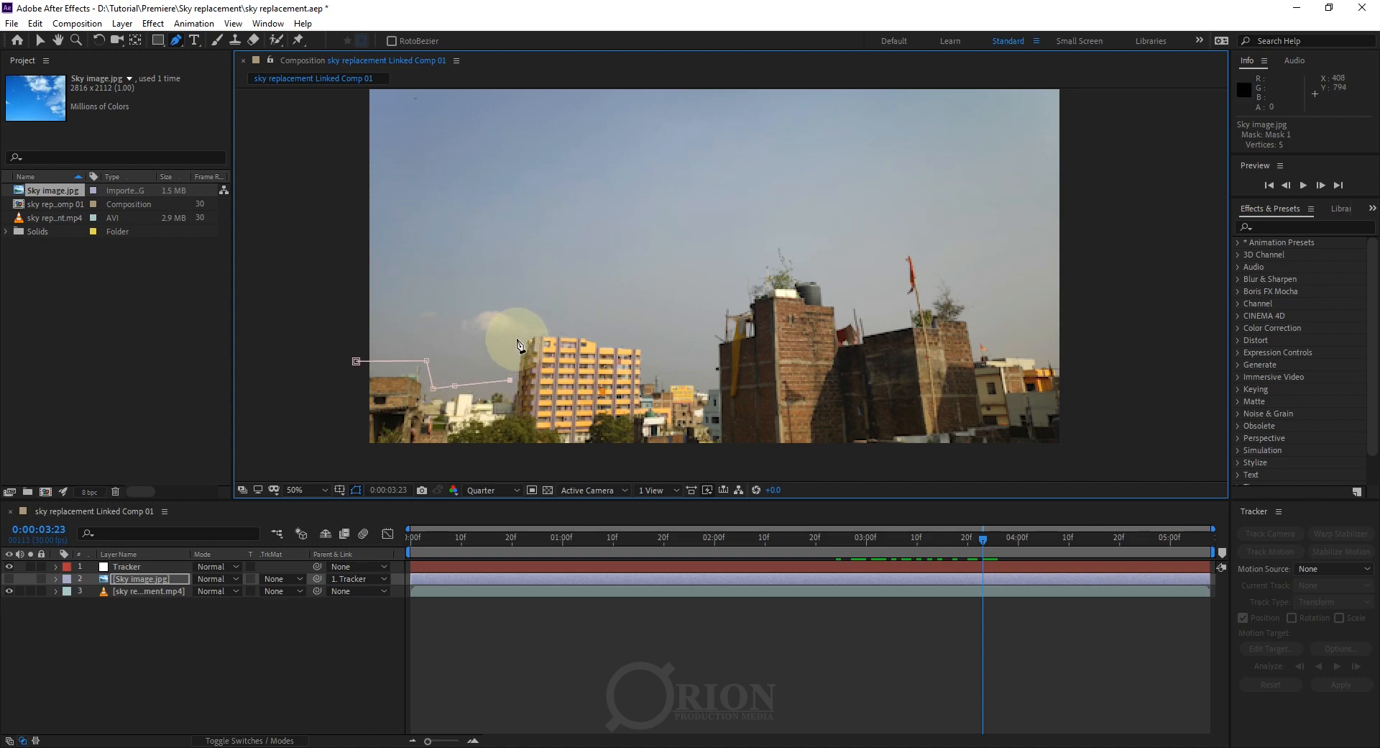
left_click(533, 325)
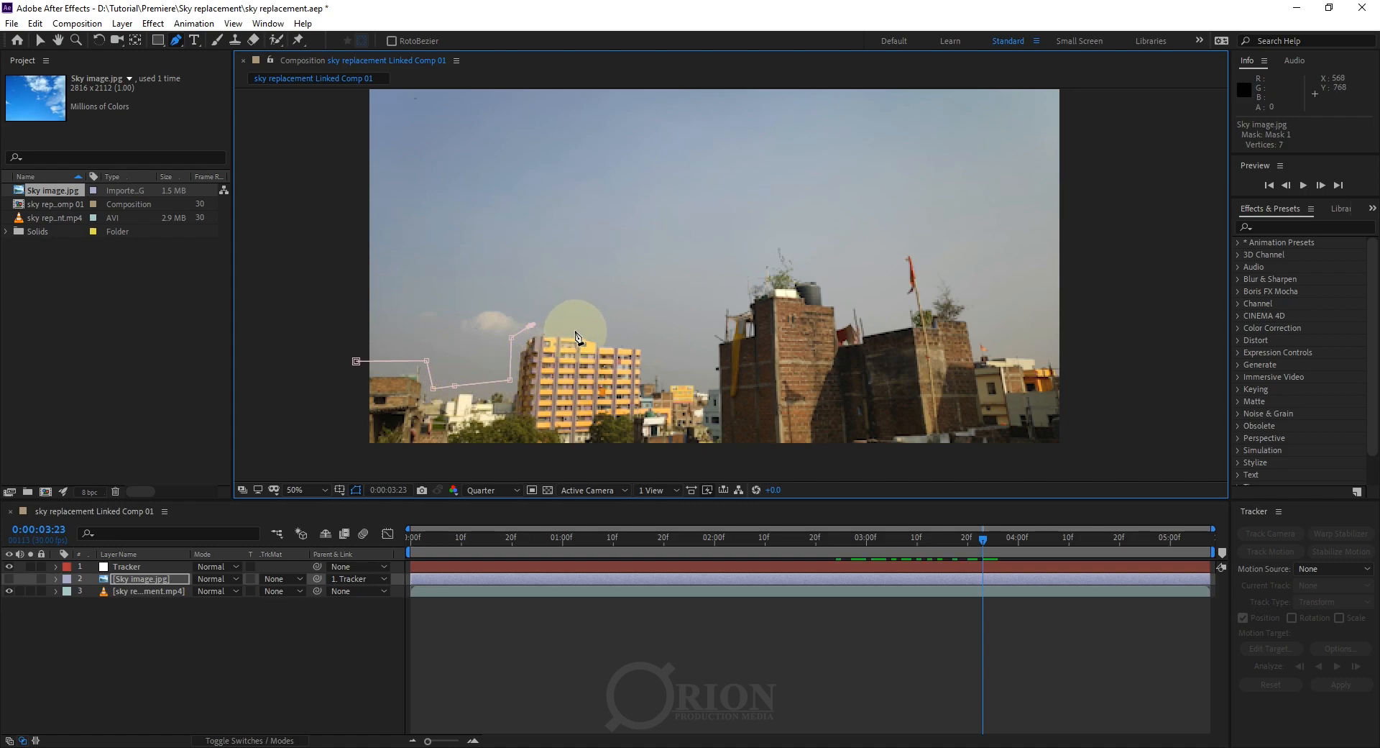
left_click(652, 342)
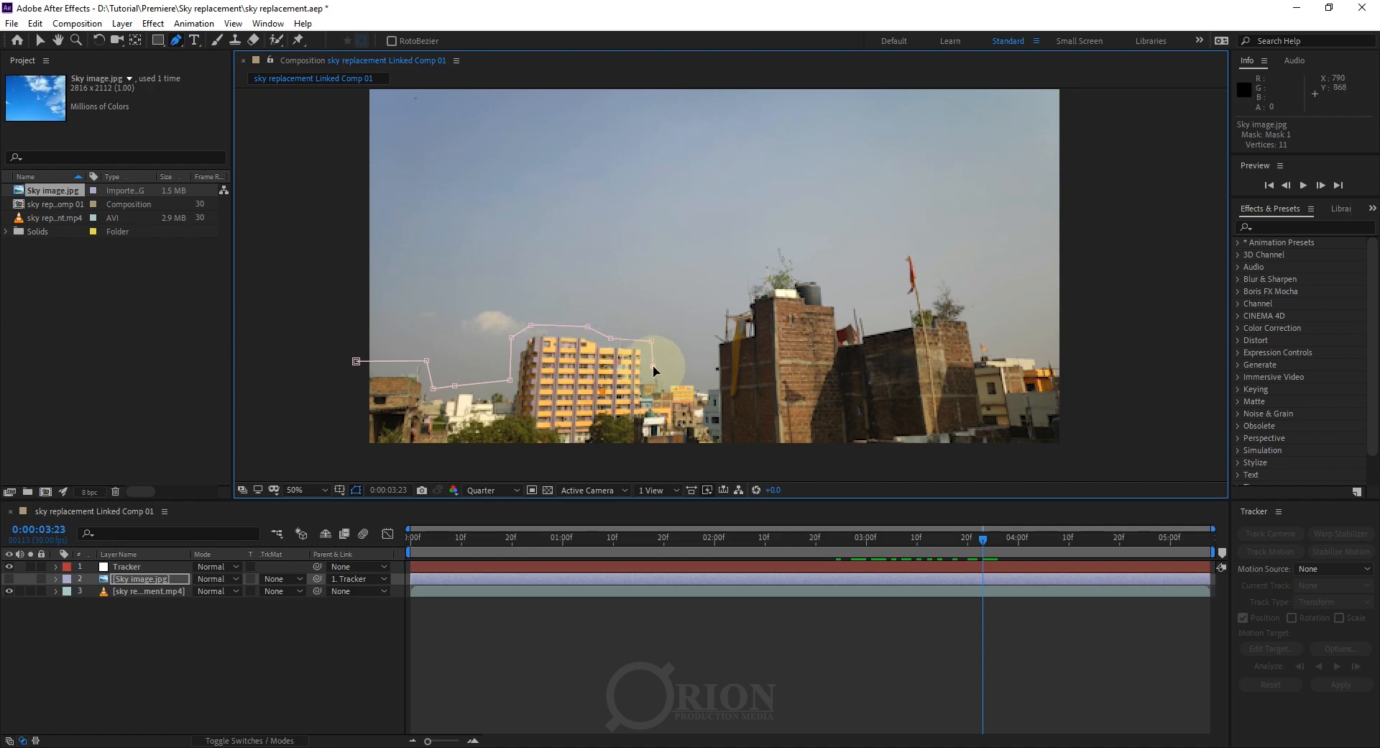
Continue the mask outline over the brick towers, their plants and the flagpole, and out past the frame's right edge.
left_click(653, 366)
left_click(670, 367)
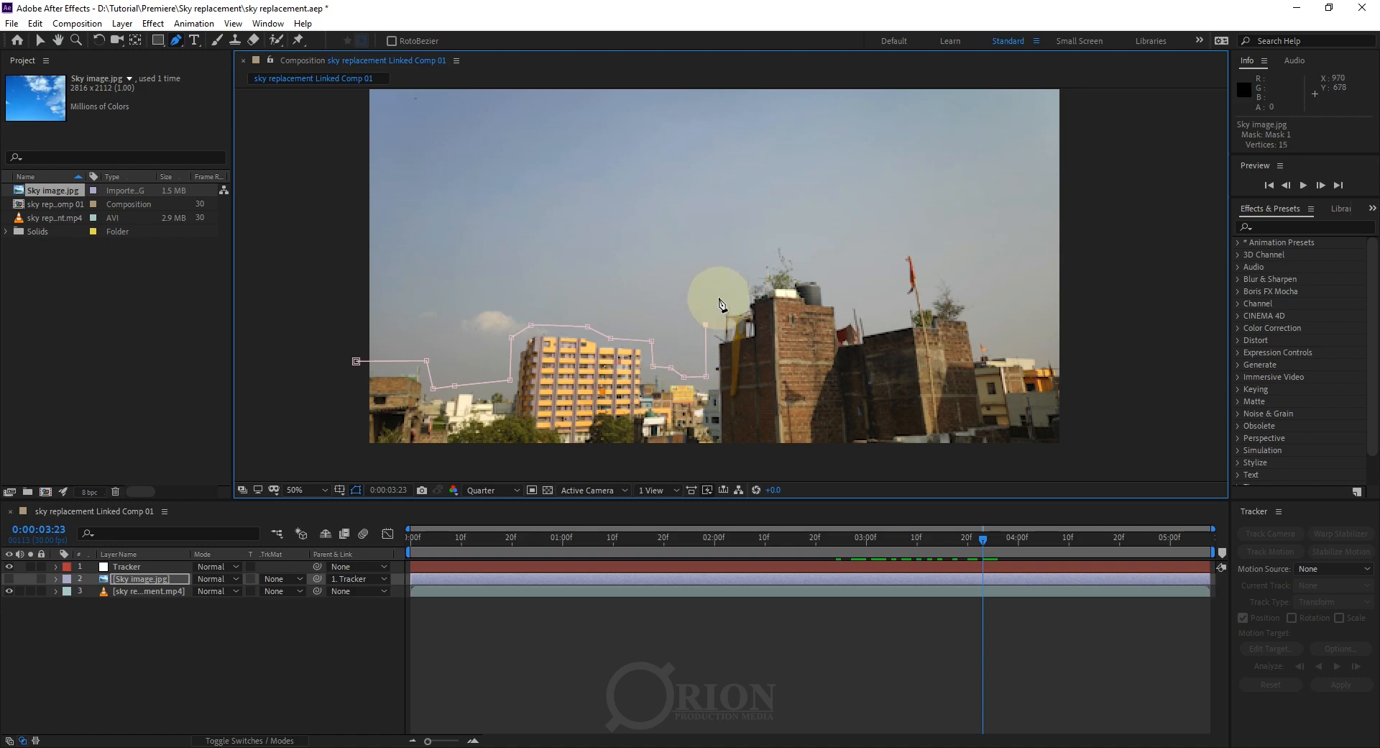
left_click(785, 236)
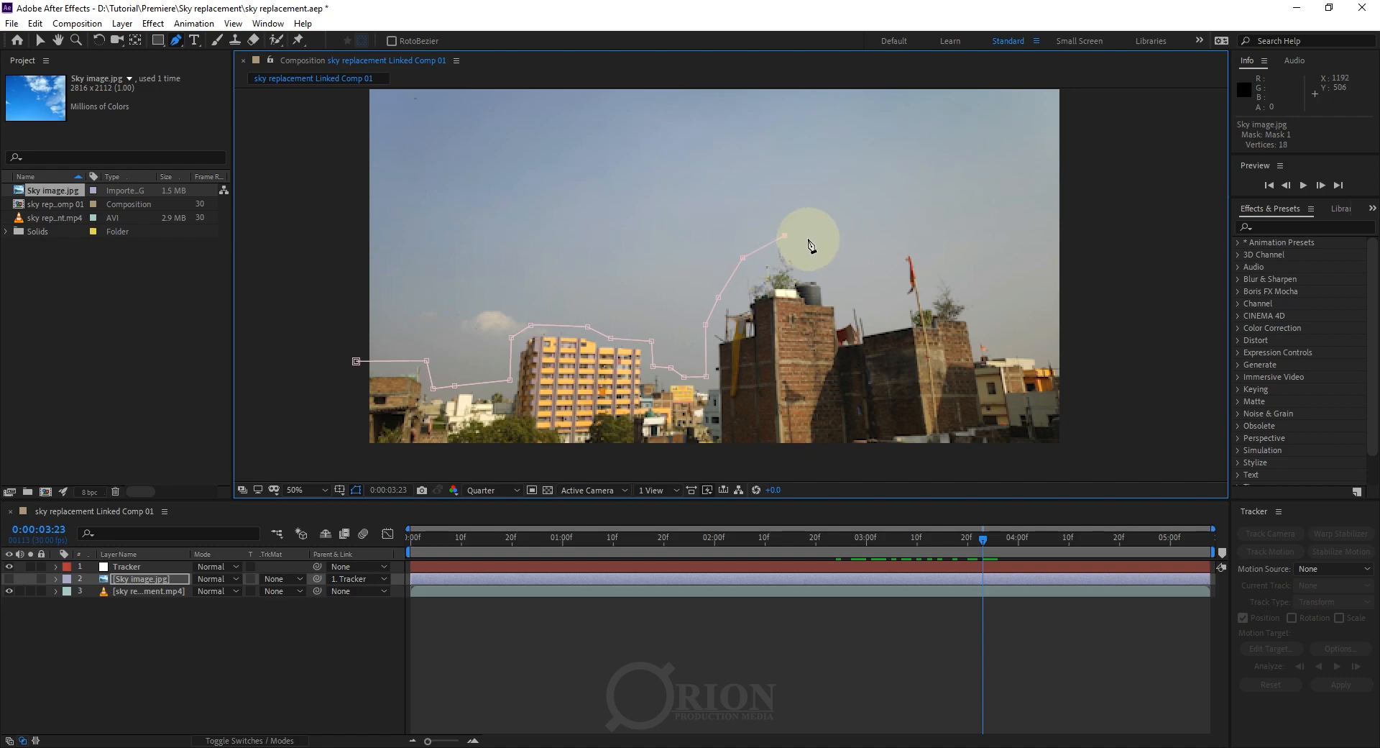
left_click(874, 319)
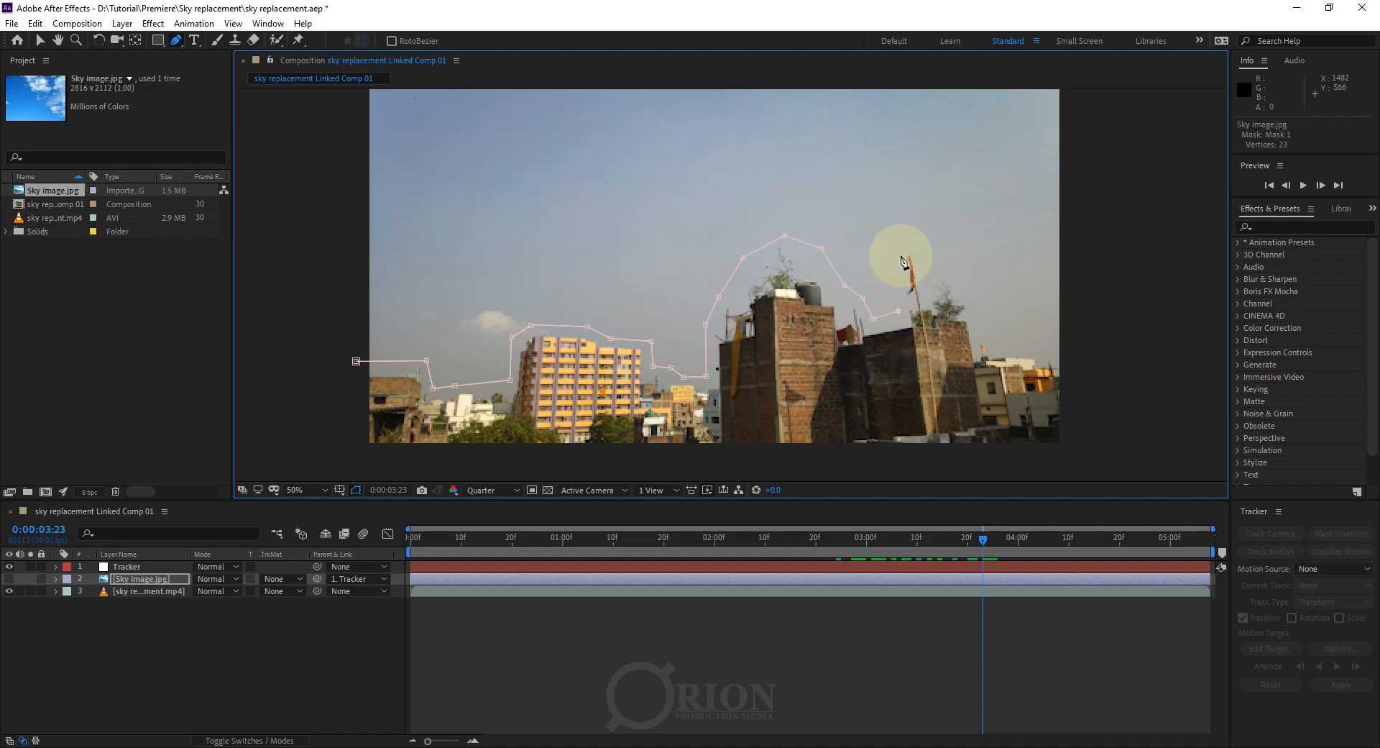
left_click(958, 272)
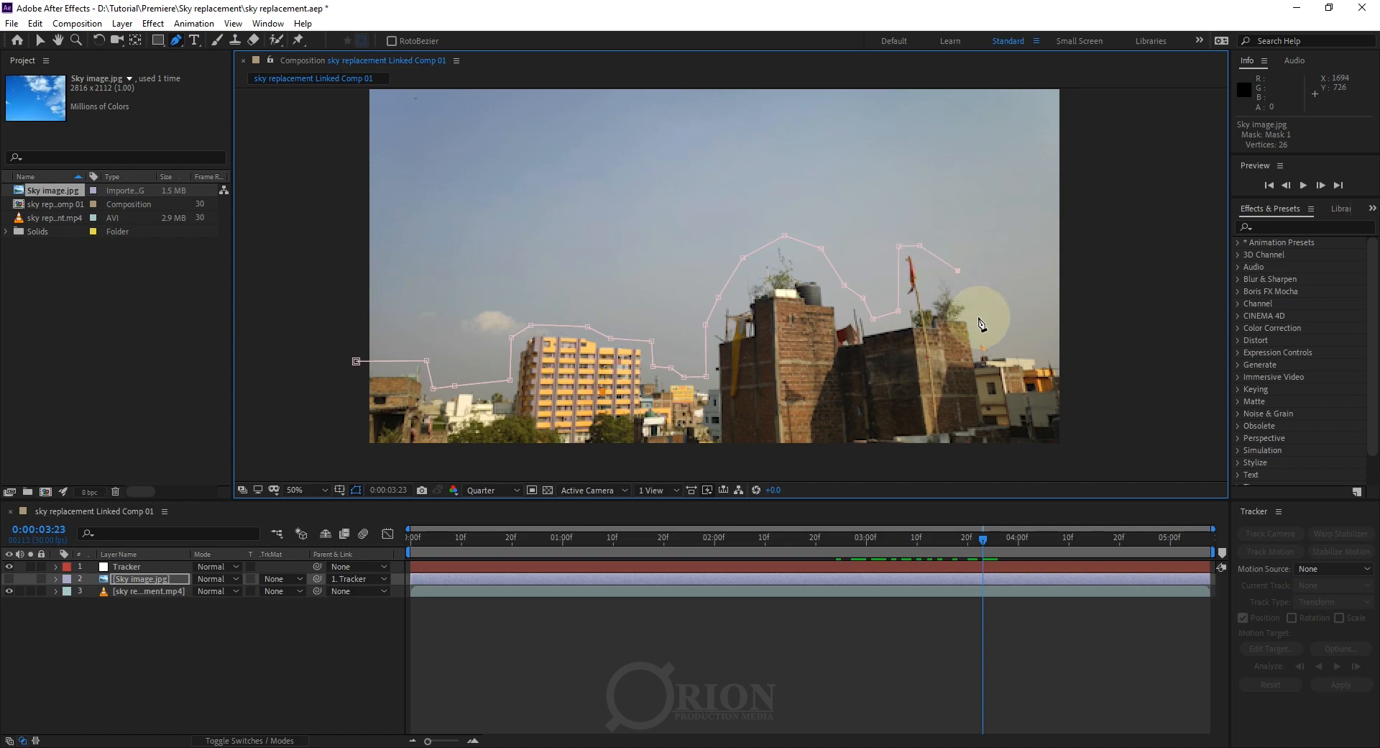
left_click(1084, 363)
scroll(1024, 442, "down", 3)
left_click(1171, 410)
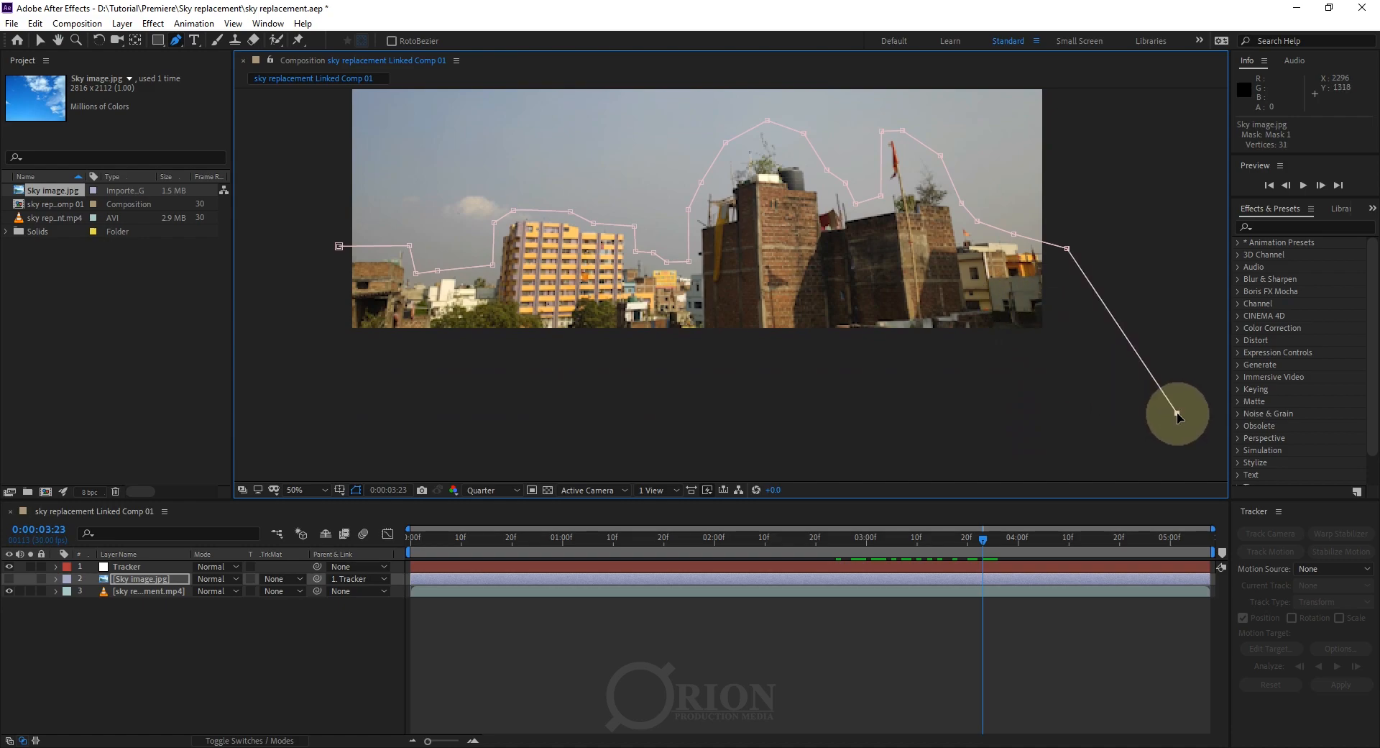
Carry the mask path around below the frame and close it at its first vertex, enclosing the buildings.
scroll(1092, 406, "down", 3)
scroll(934, 374, "up", 1)
left_click_drag(635, 309, 876, 427)
scroll(641, 282, "up", 2)
left_click_drag(920, 348, 697, 347)
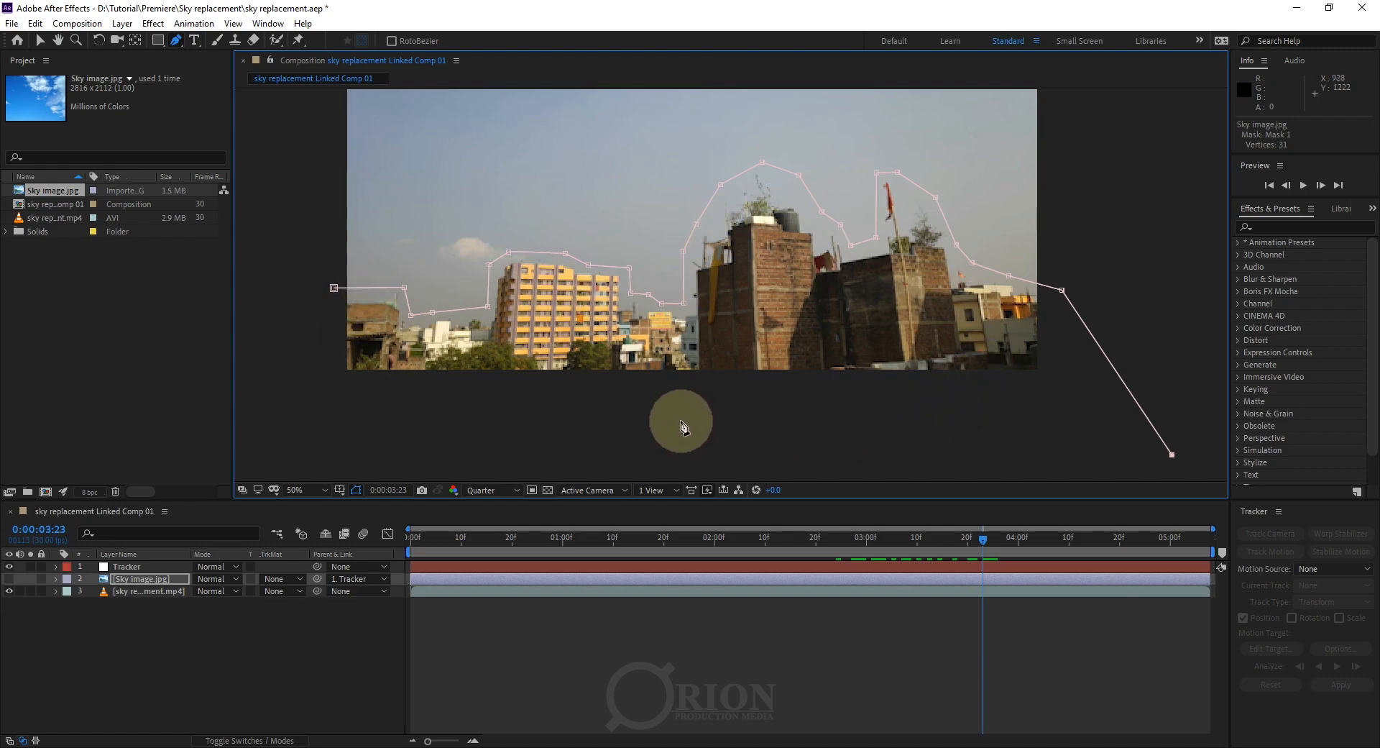
left_click_drag(806, 460, 803, 340)
left_click(1030, 440)
left_click(554, 424)
left_click(320, 414)
left_click(247, 253)
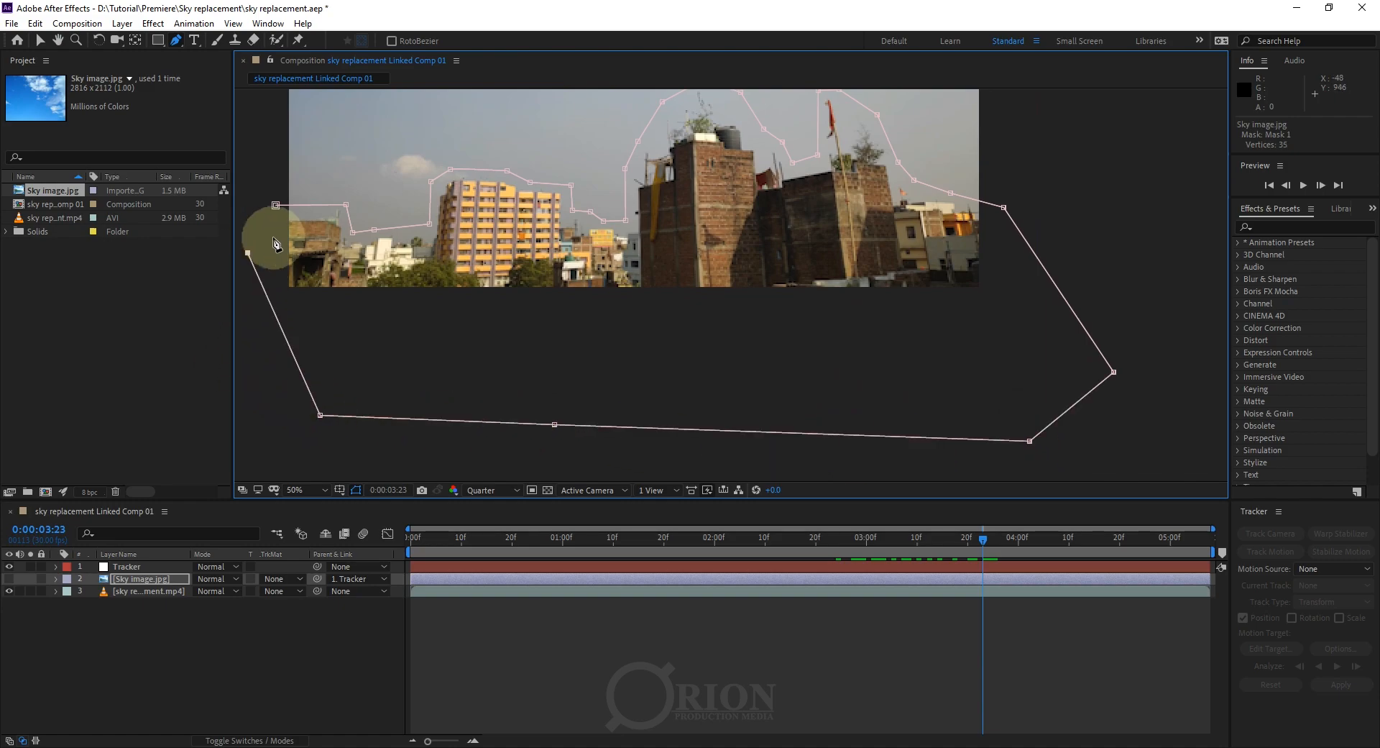
left_click(276, 206)
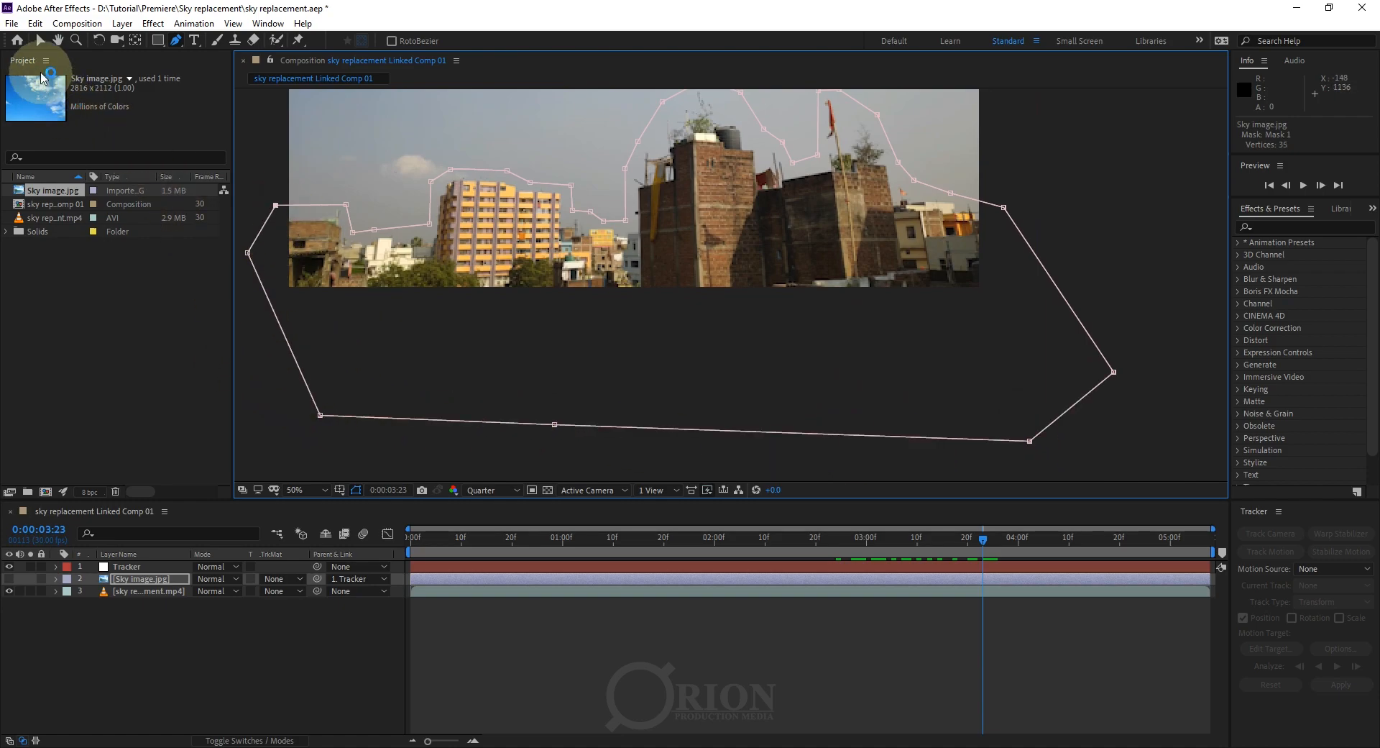
Return to the Selection tool and reveal Mask 1 of the Sky image.jpg layer, with its Transform properties collapsed.
left_click(42, 41)
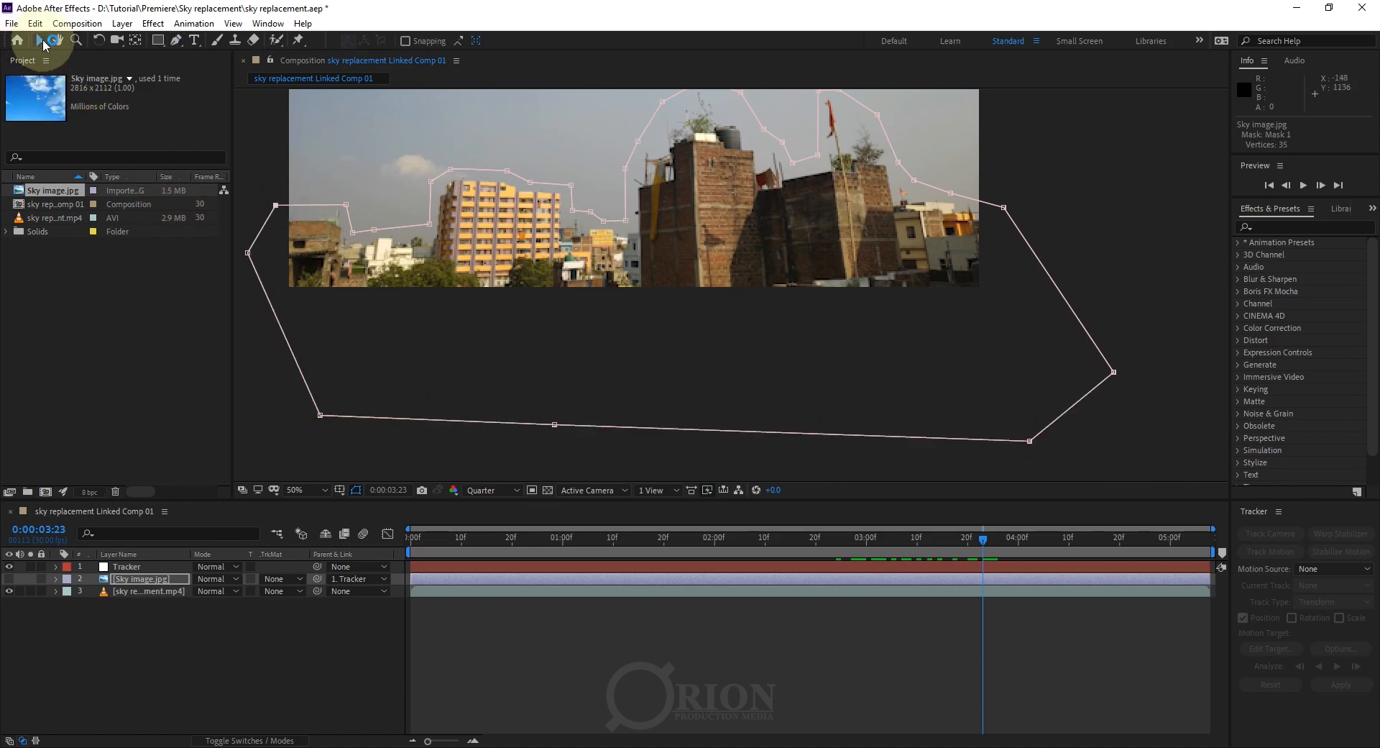
left_click(209, 675)
left_click(128, 583)
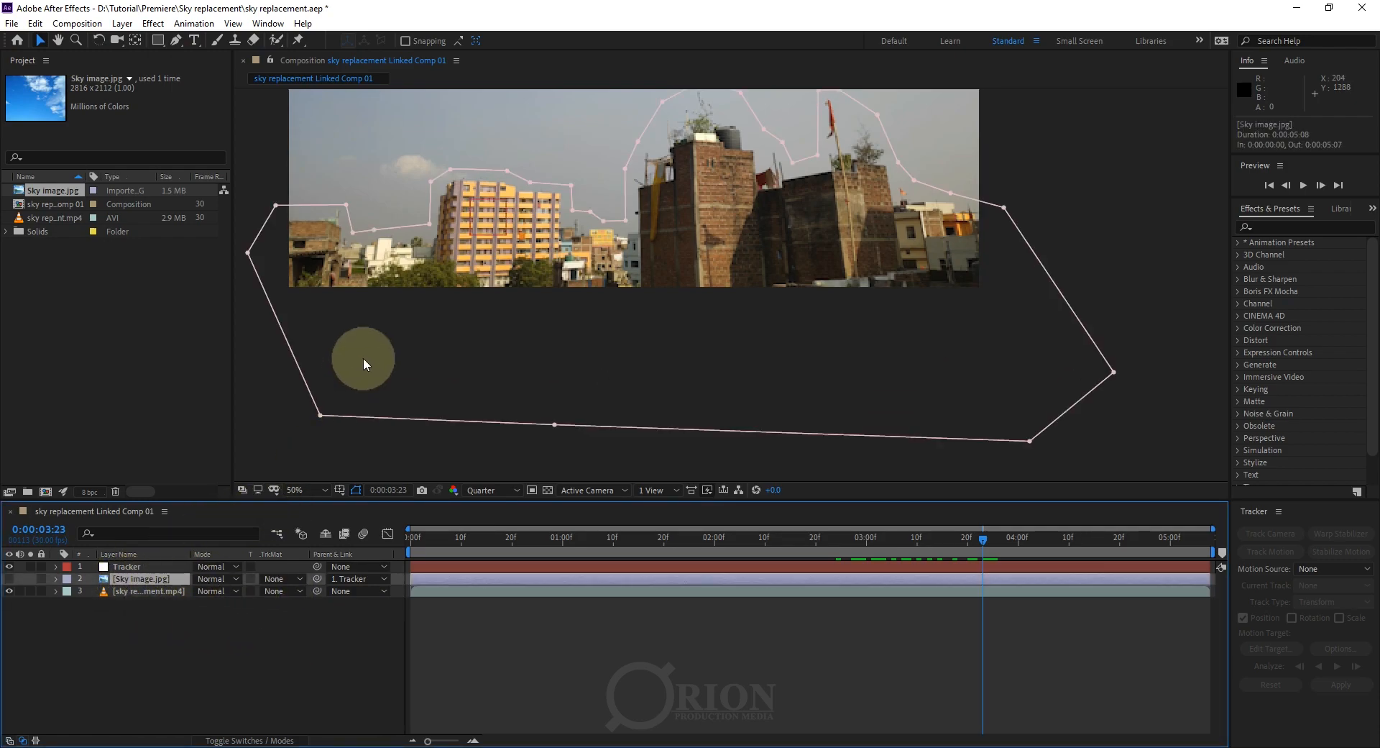
left_click_drag(359, 372, 442, 368)
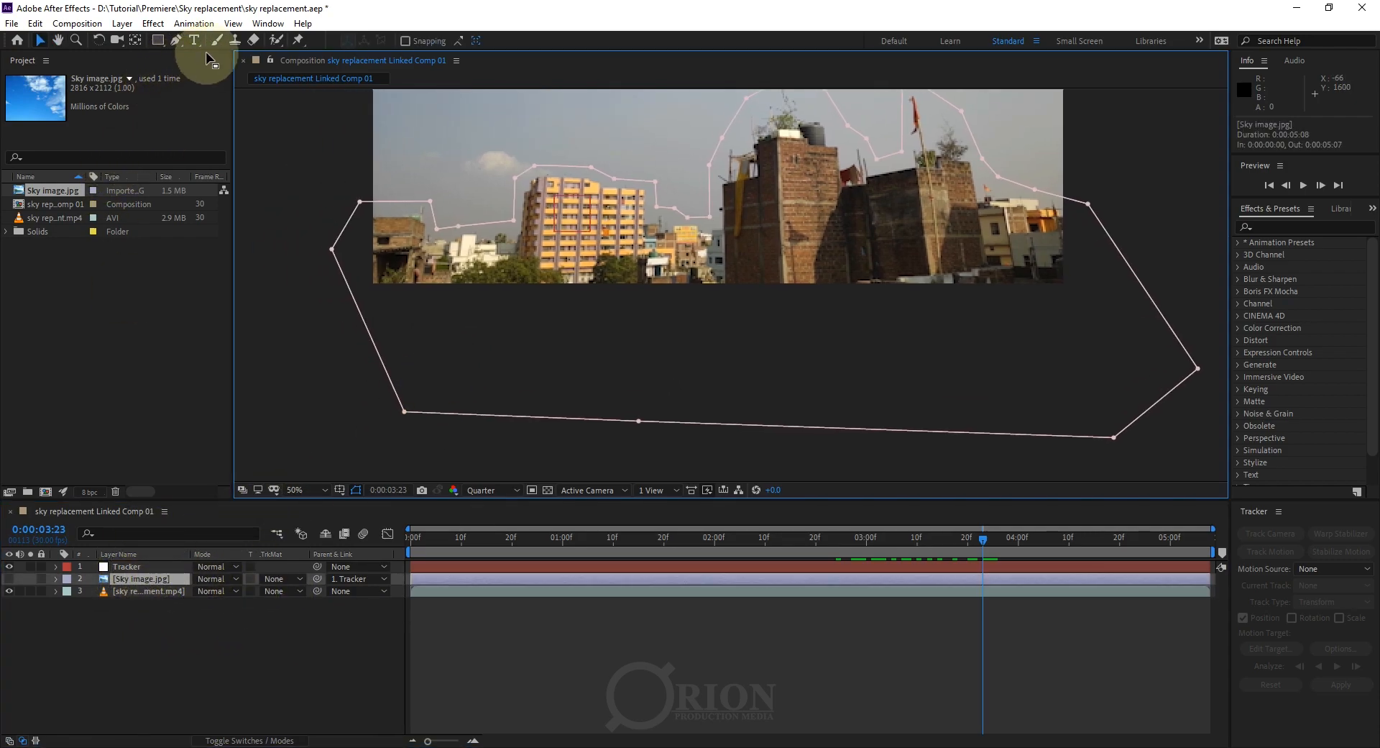
left_click(57, 579)
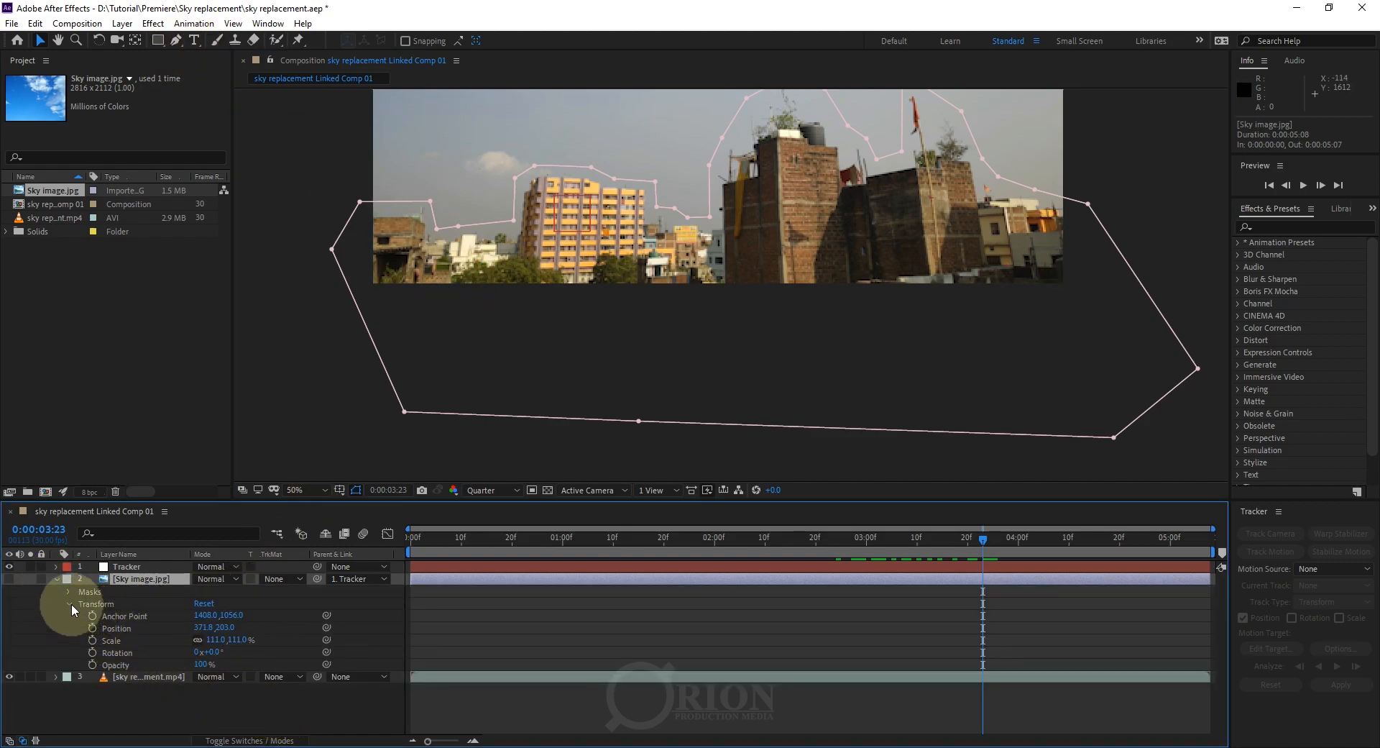
left_click(70, 603)
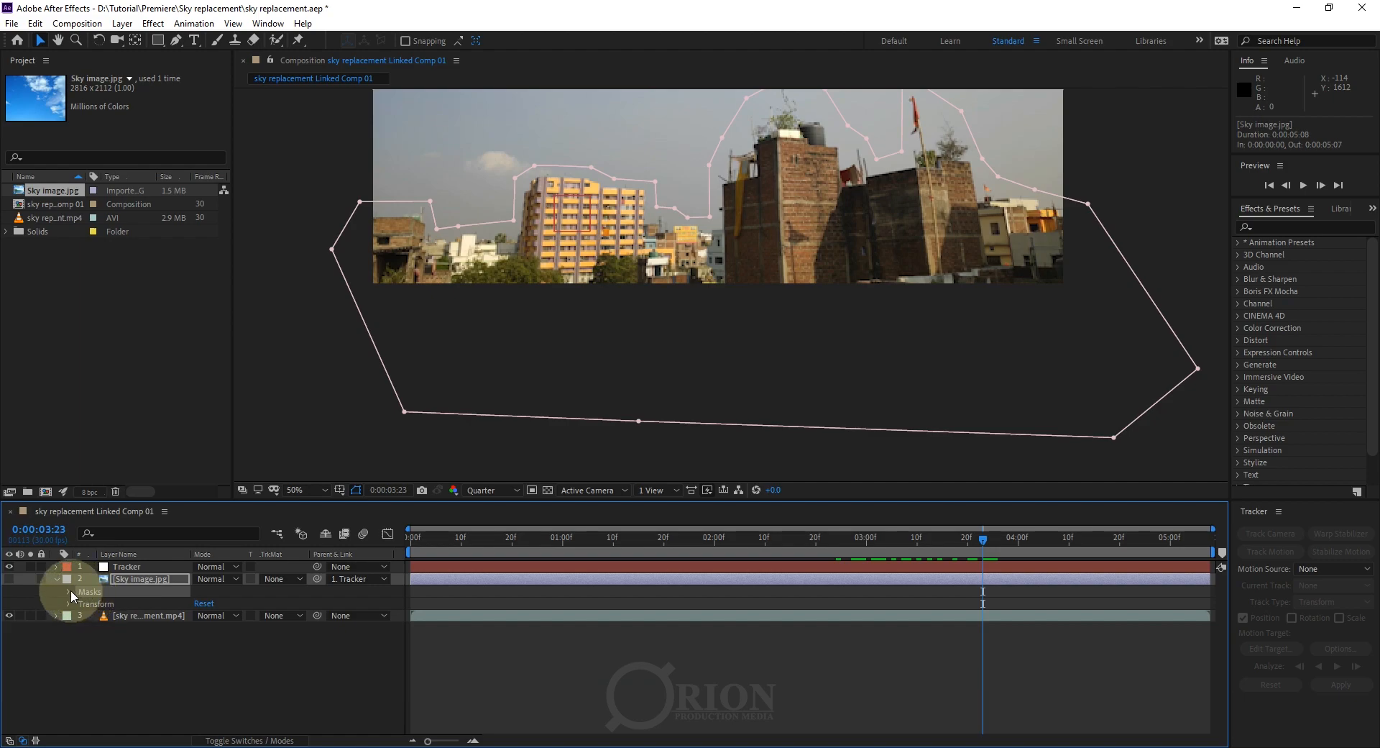
left_click(69, 591)
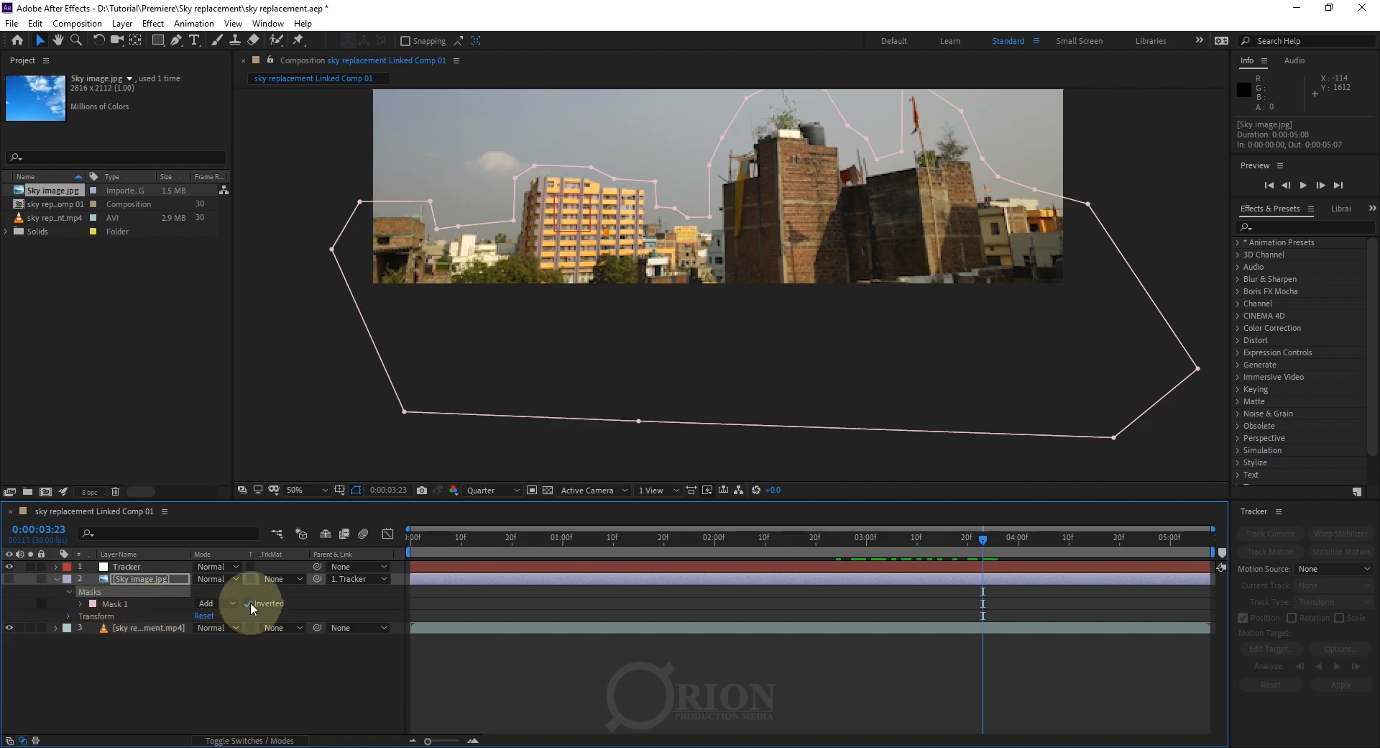
Make the Sky image.jpg layer visible and invert Mask 1 so the sky fills the area above the buildings.
left_click(10, 579)
scroll(706, 366, "up", 2)
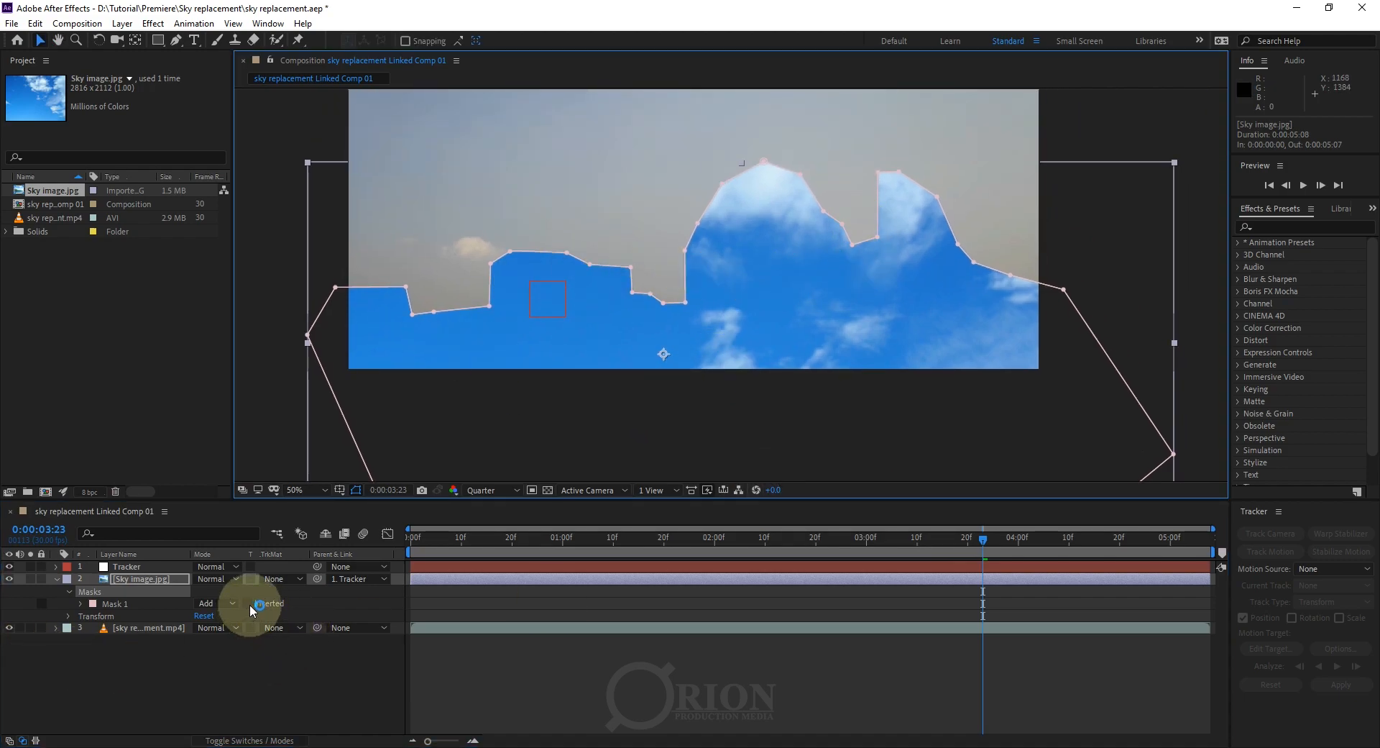
left_click(258, 604)
key("h")
left_click_drag(755, 279, 759, 375)
key("v")
left_click(58, 39)
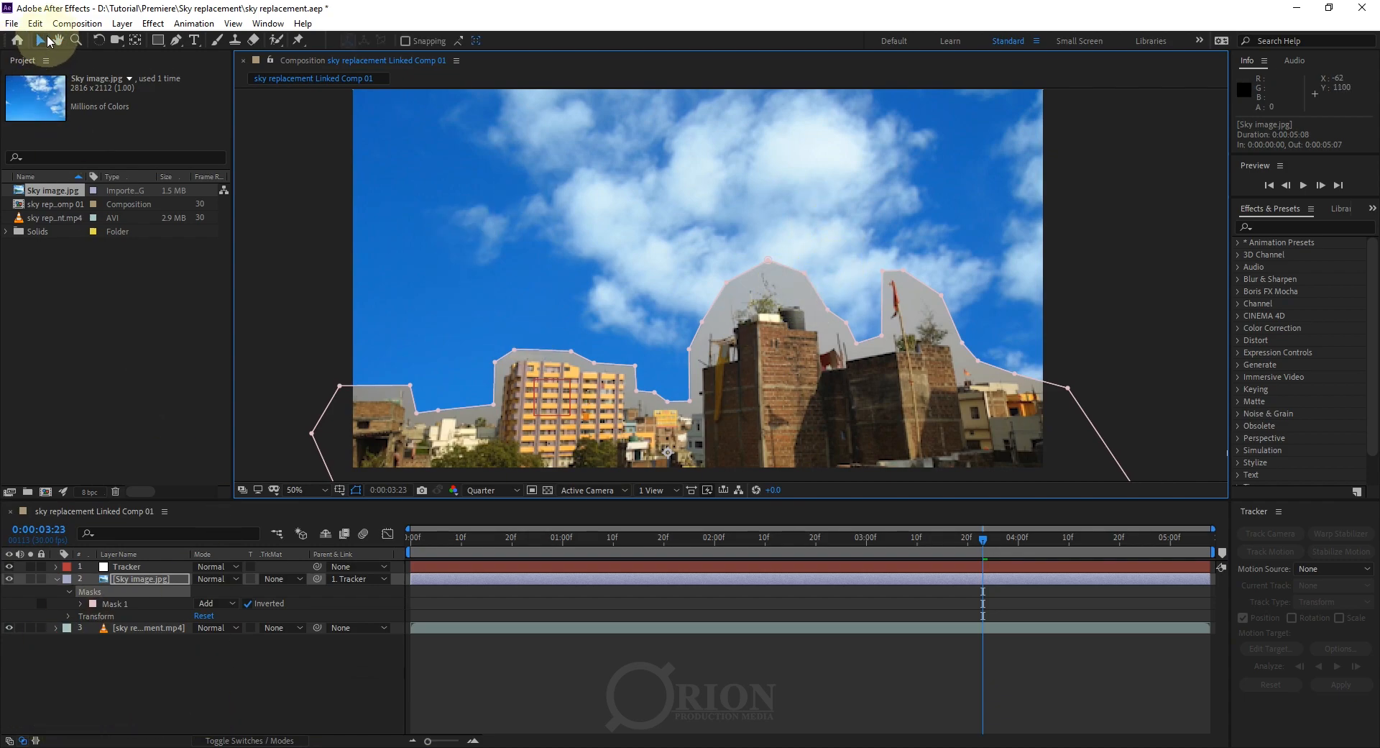
At 0:00:00:00, move Mask 1's lower vertices and one right-side vertex farther outside the frame so the whole terrace is uncovered.
left_click_drag(530, 274, 514, 276)
key("comma")
key("v")
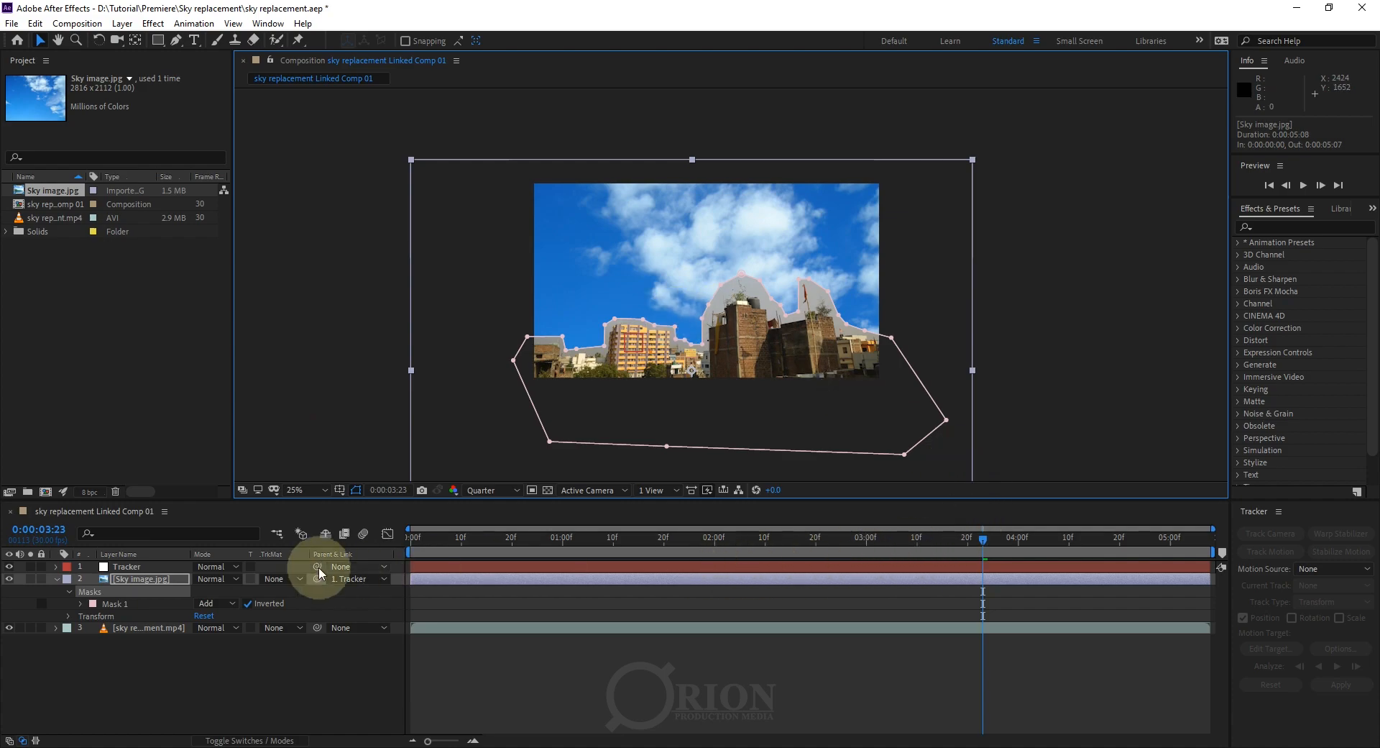
left_click_drag(671, 550, 310, 533)
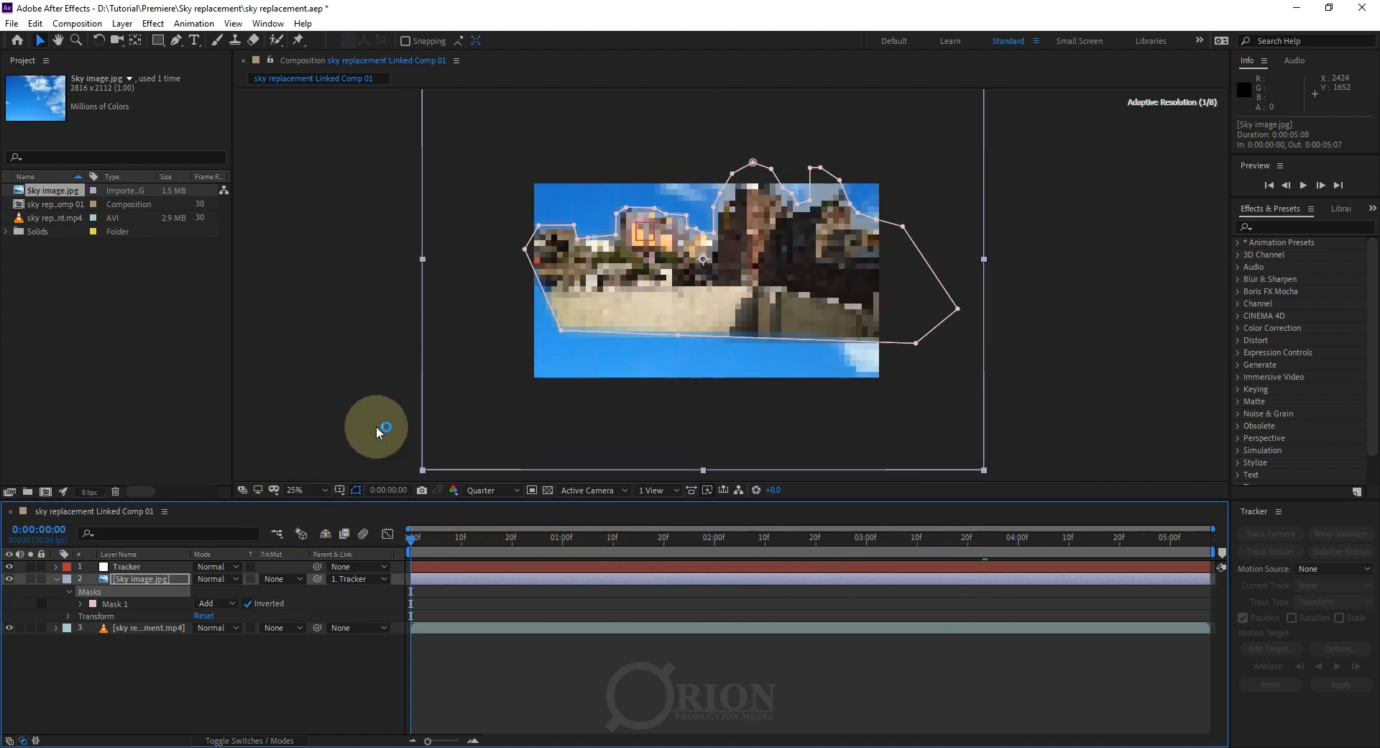
left_click(559, 330)
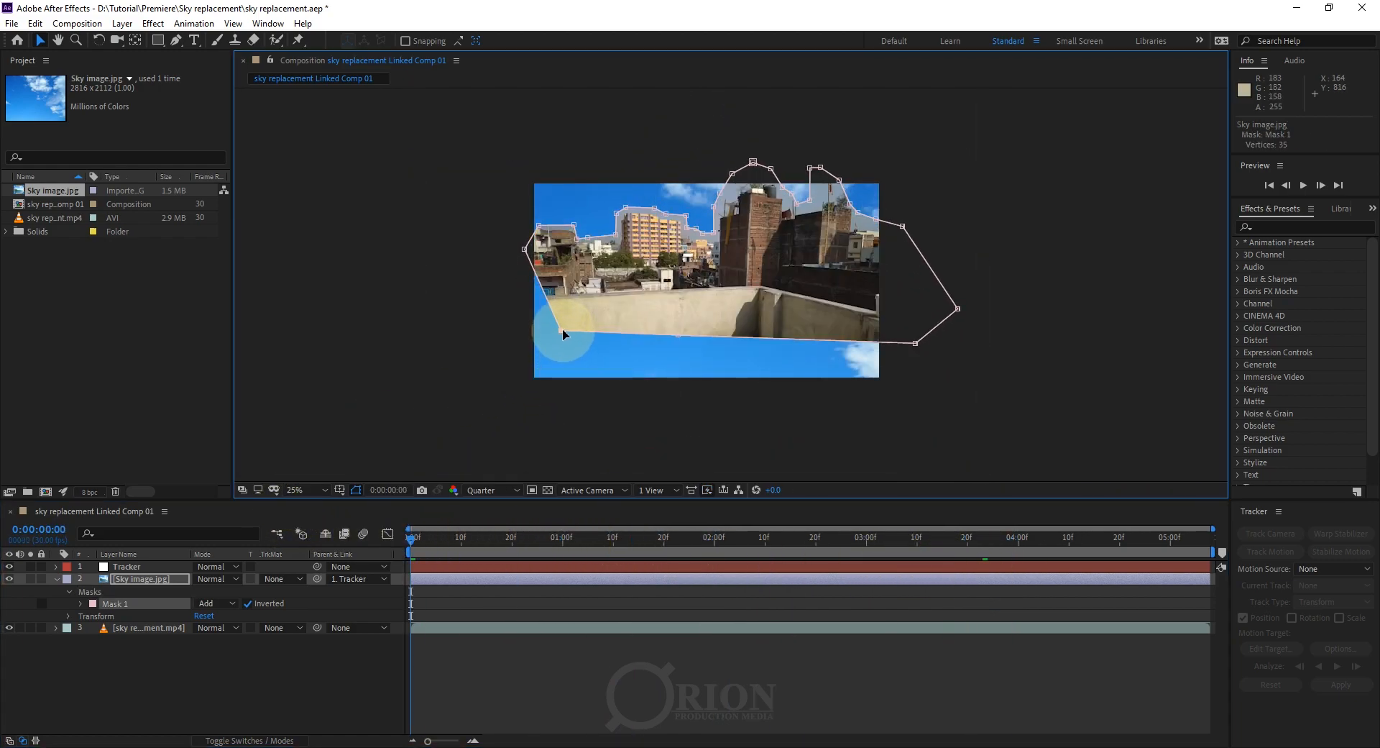
left_click_drag(560, 328, 469, 408)
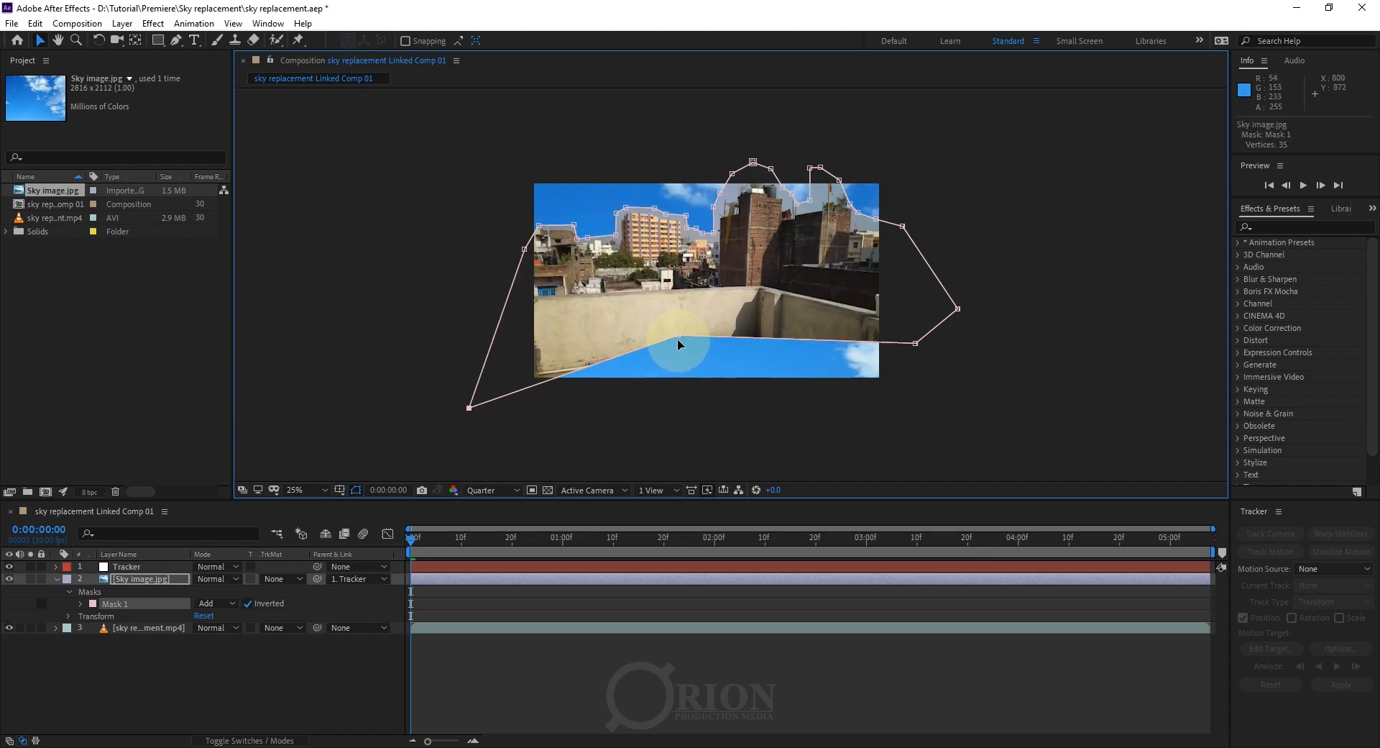
left_click_drag(677, 337, 669, 480)
left_click_drag(913, 345, 990, 455)
left_click_drag(902, 227, 935, 225)
Scrub to 0:00:03:08 to check the mask against the buildings, and collapse the Sky image.jpg layer's properties.
left_click_drag(508, 550, 906, 546)
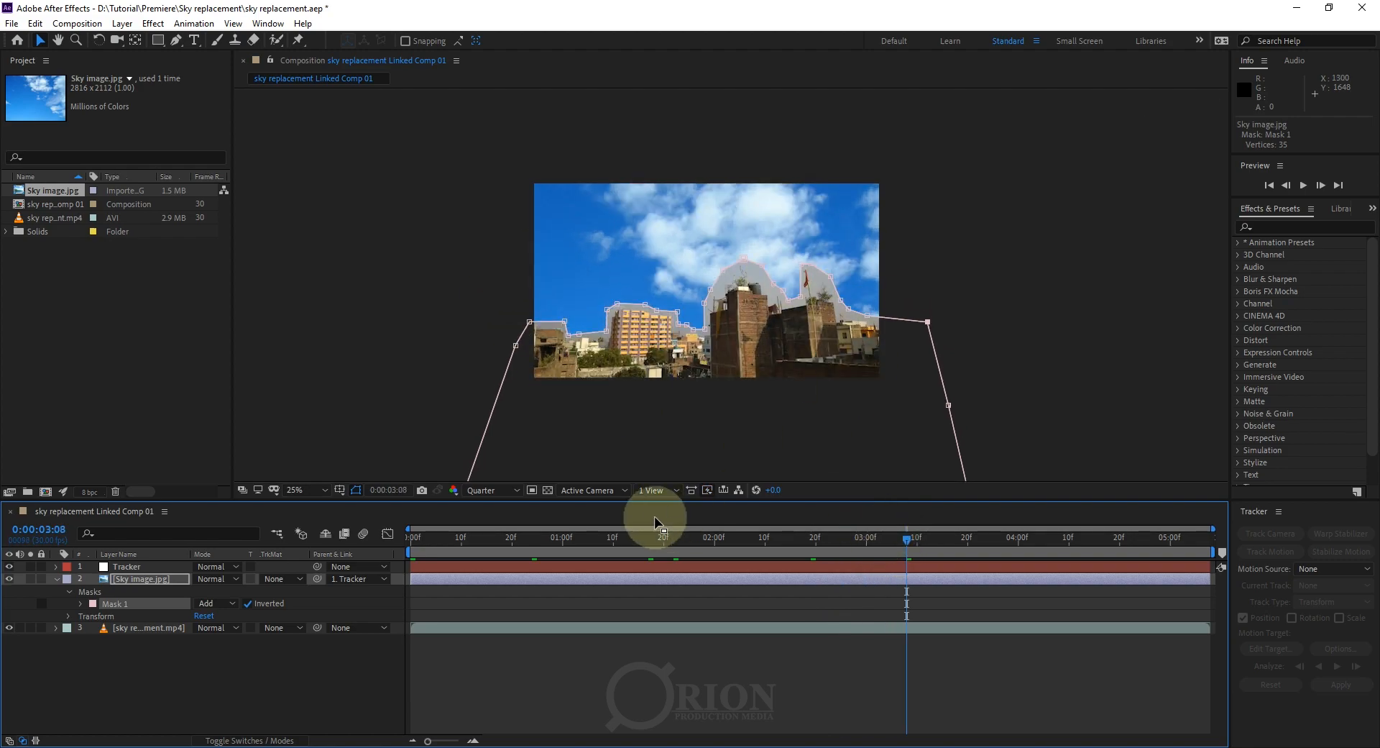
left_click(132, 581)
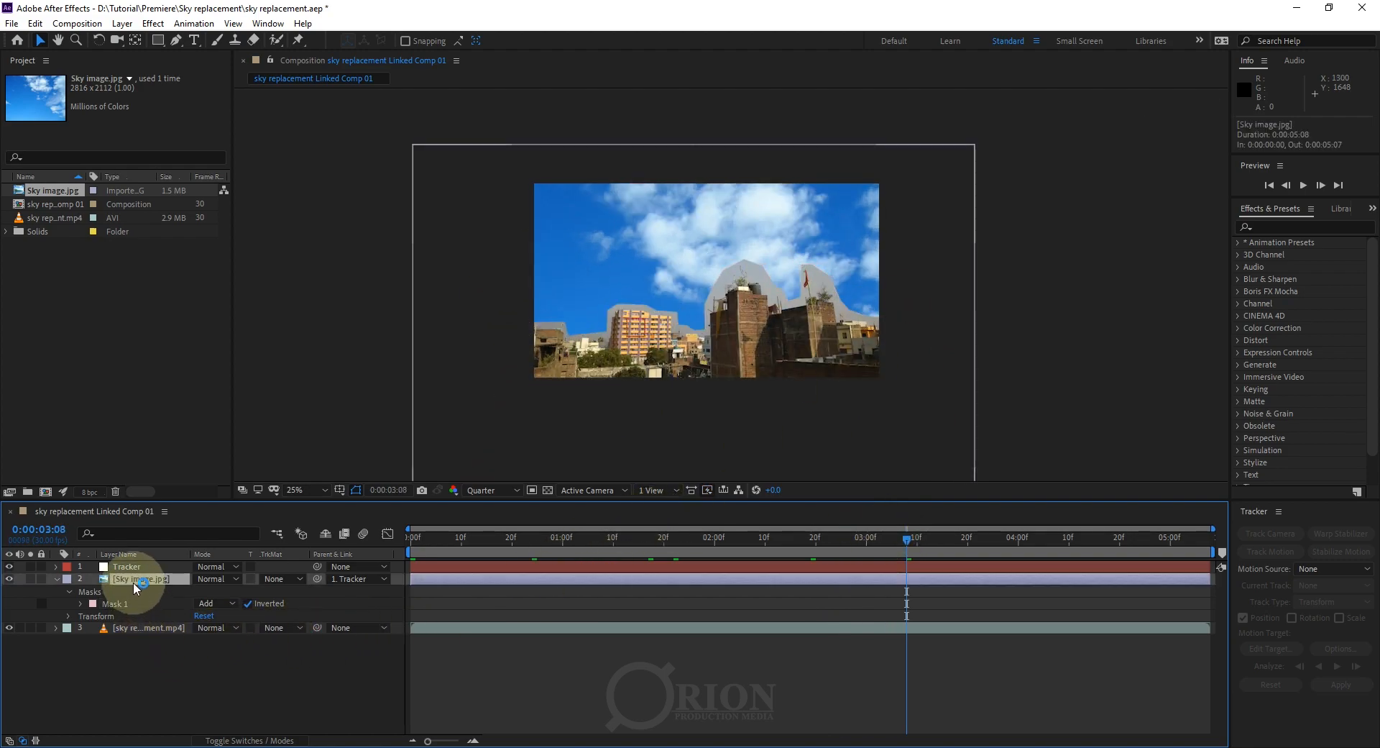
left_click(56, 578)
left_click(158, 641)
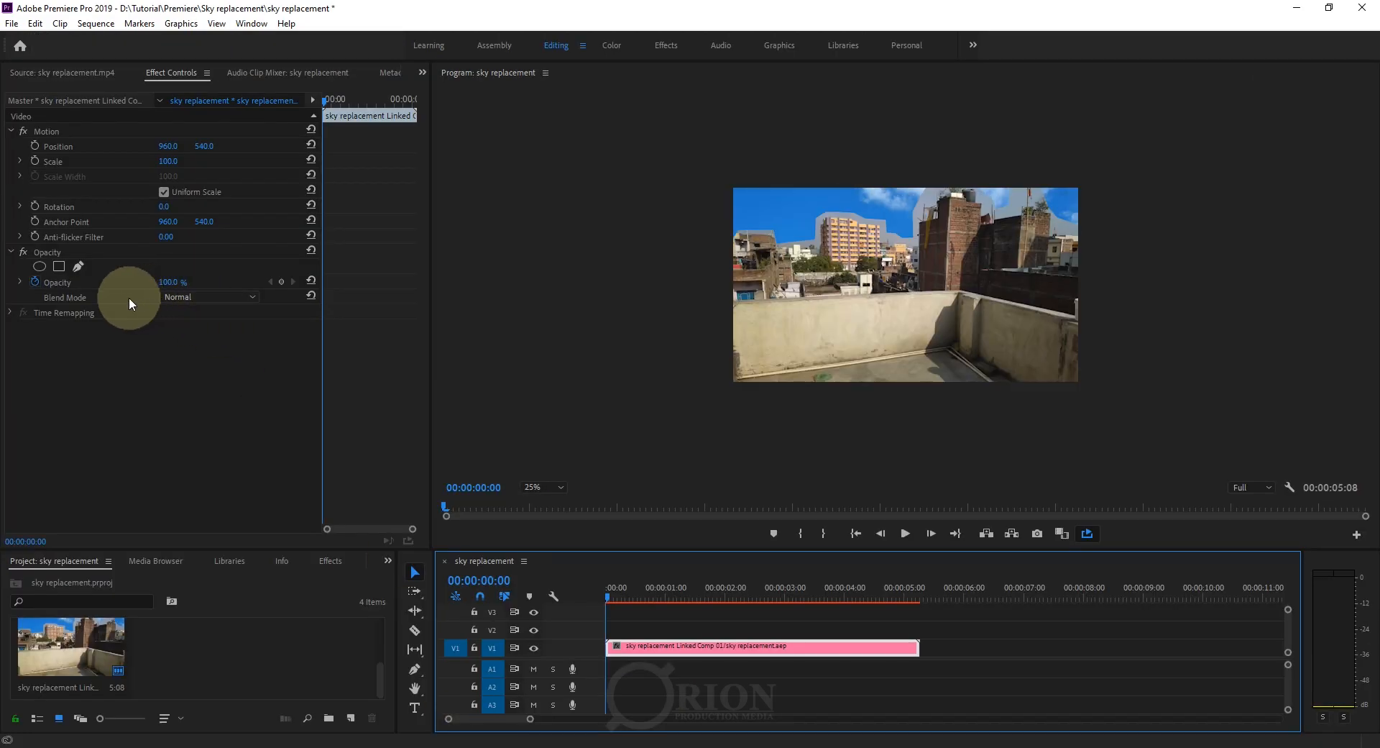
Compare the linked clip's Blend Mode setting in Premiere Pro with the Sky image.jpg layer in After Effects, returning with that layer selected.
left_click(86, 295)
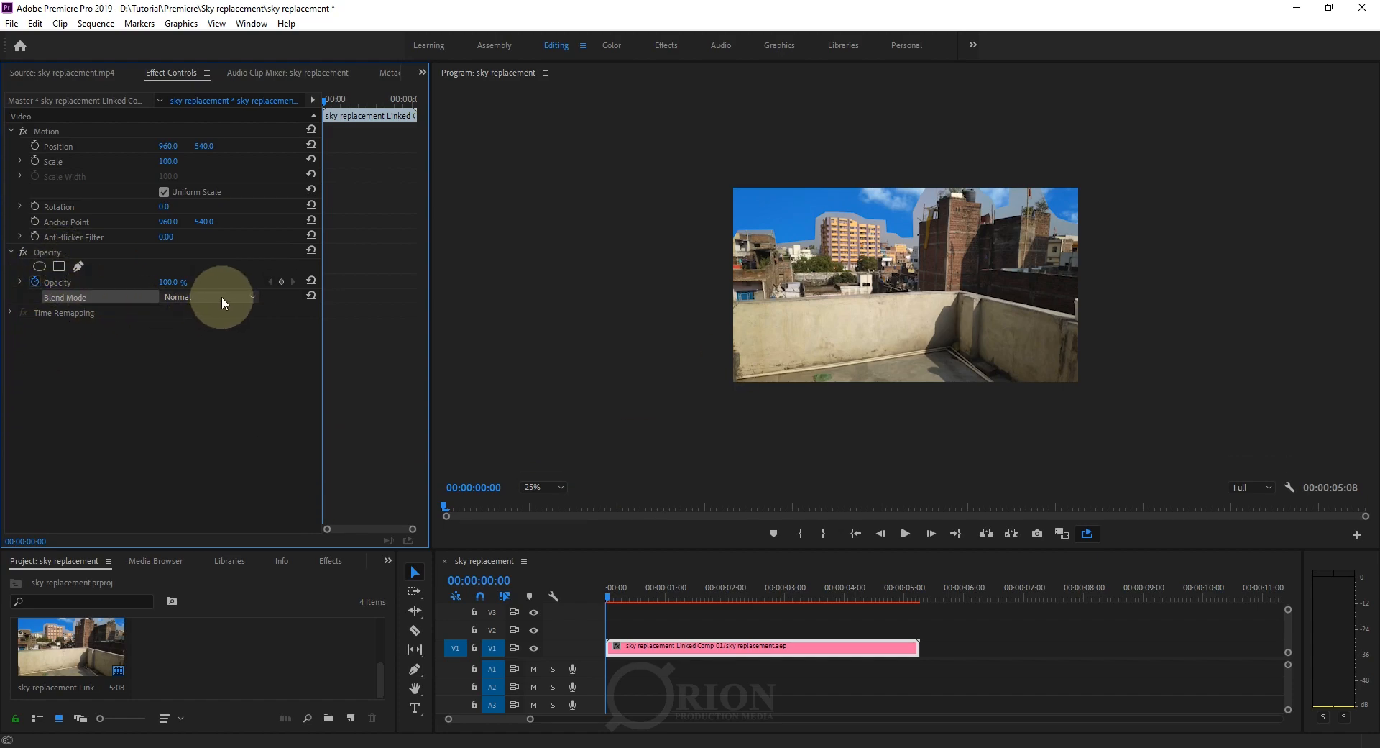
left_click(522, 746)
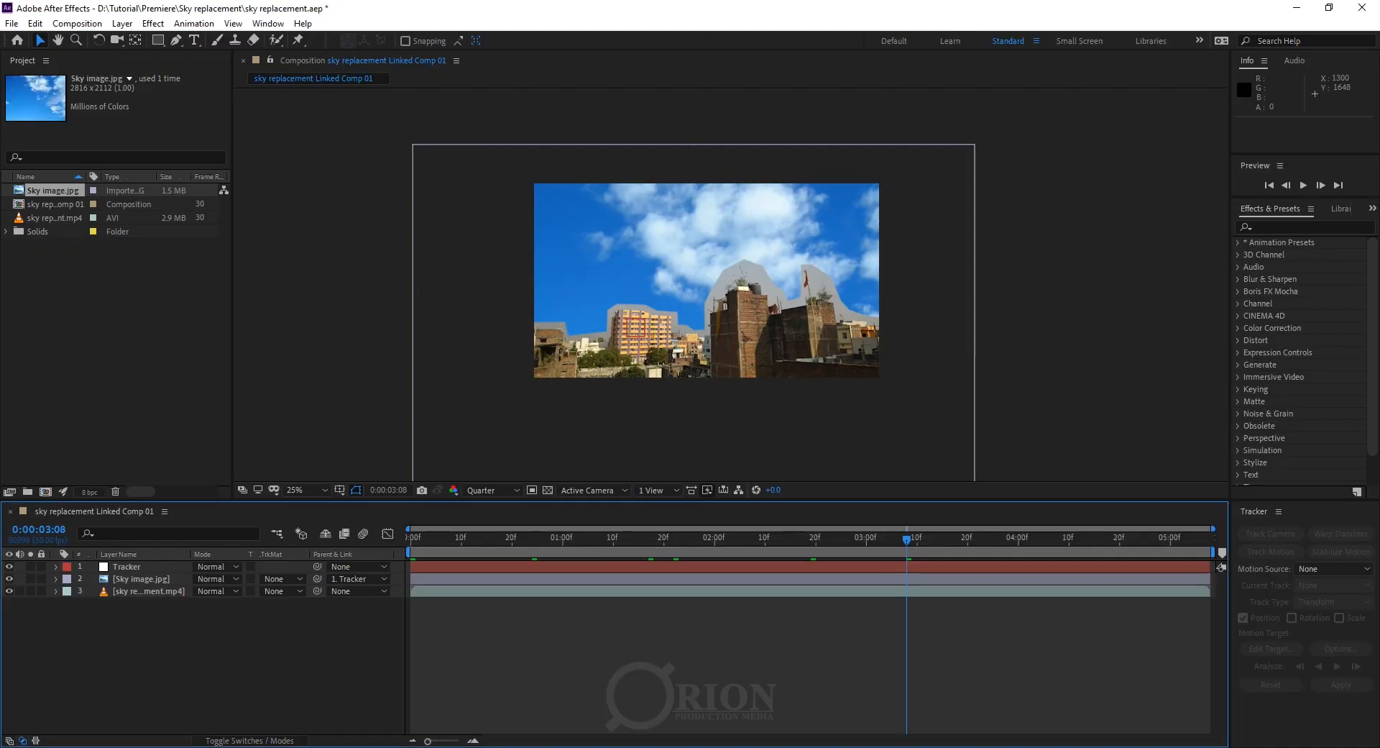
left_click(140, 578)
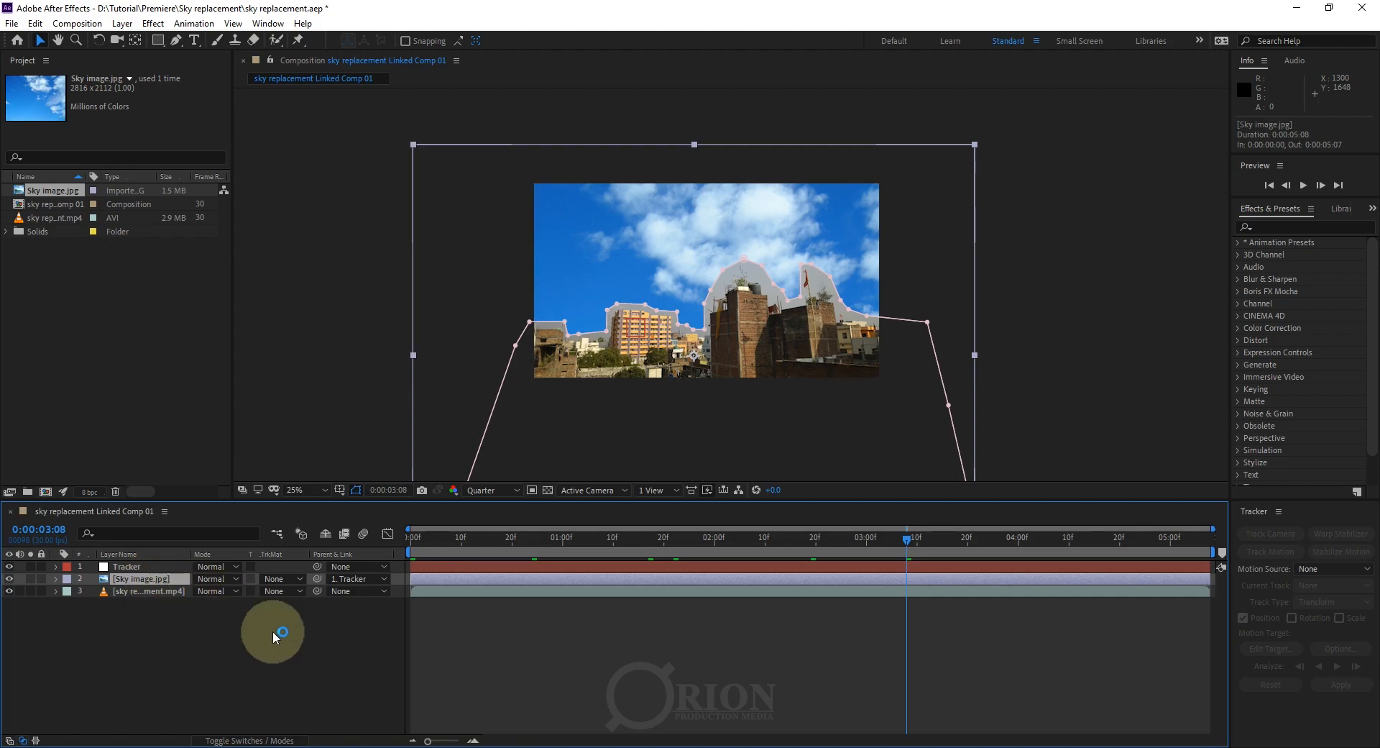
left_click(451, 747)
left_click(203, 297)
left_click(461, 747)
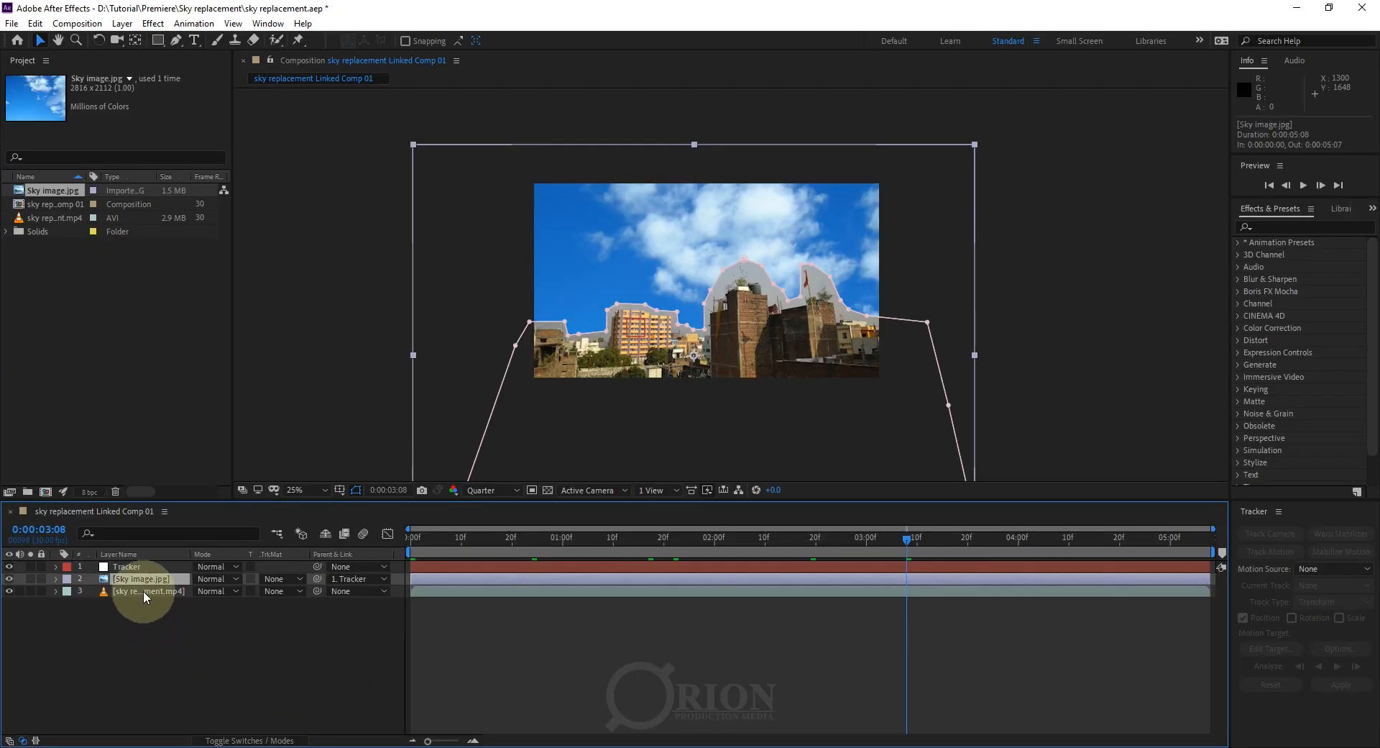
left_click(450, 747)
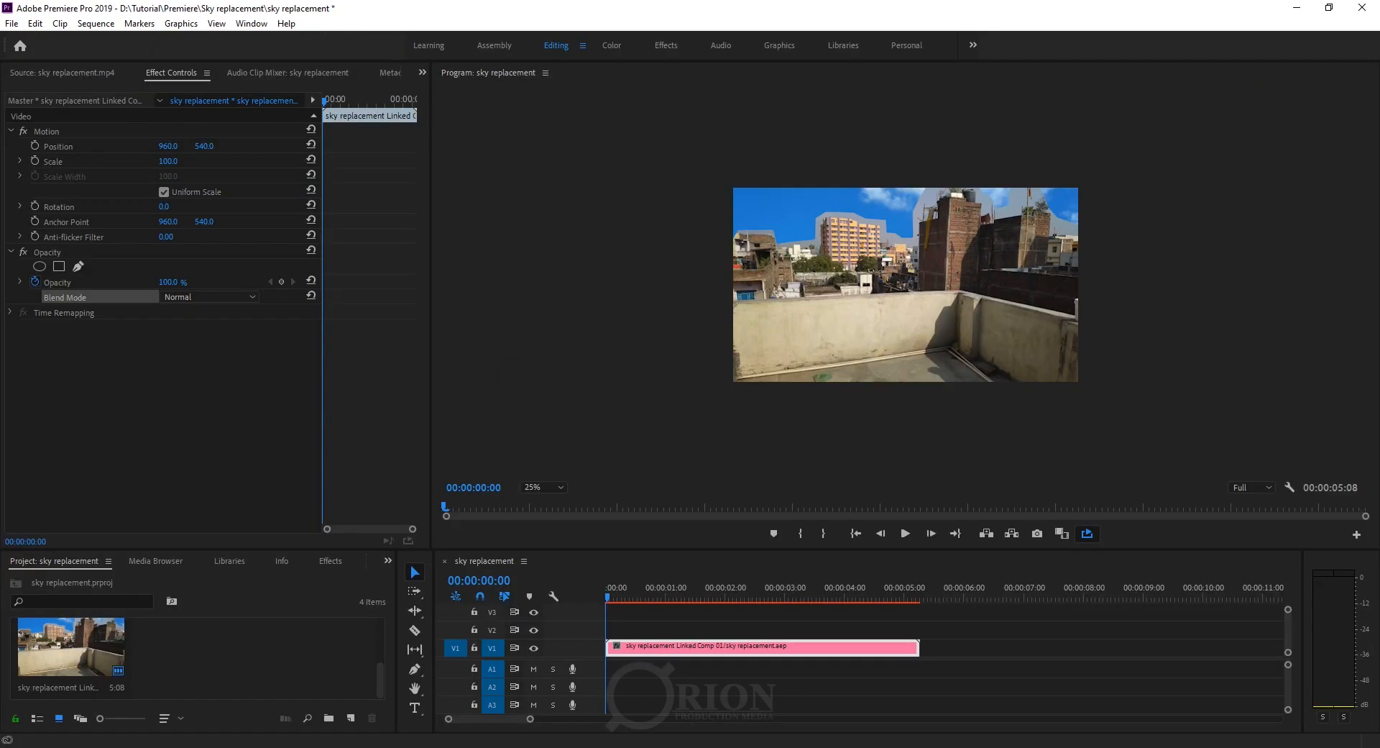
key("alt+Tab")
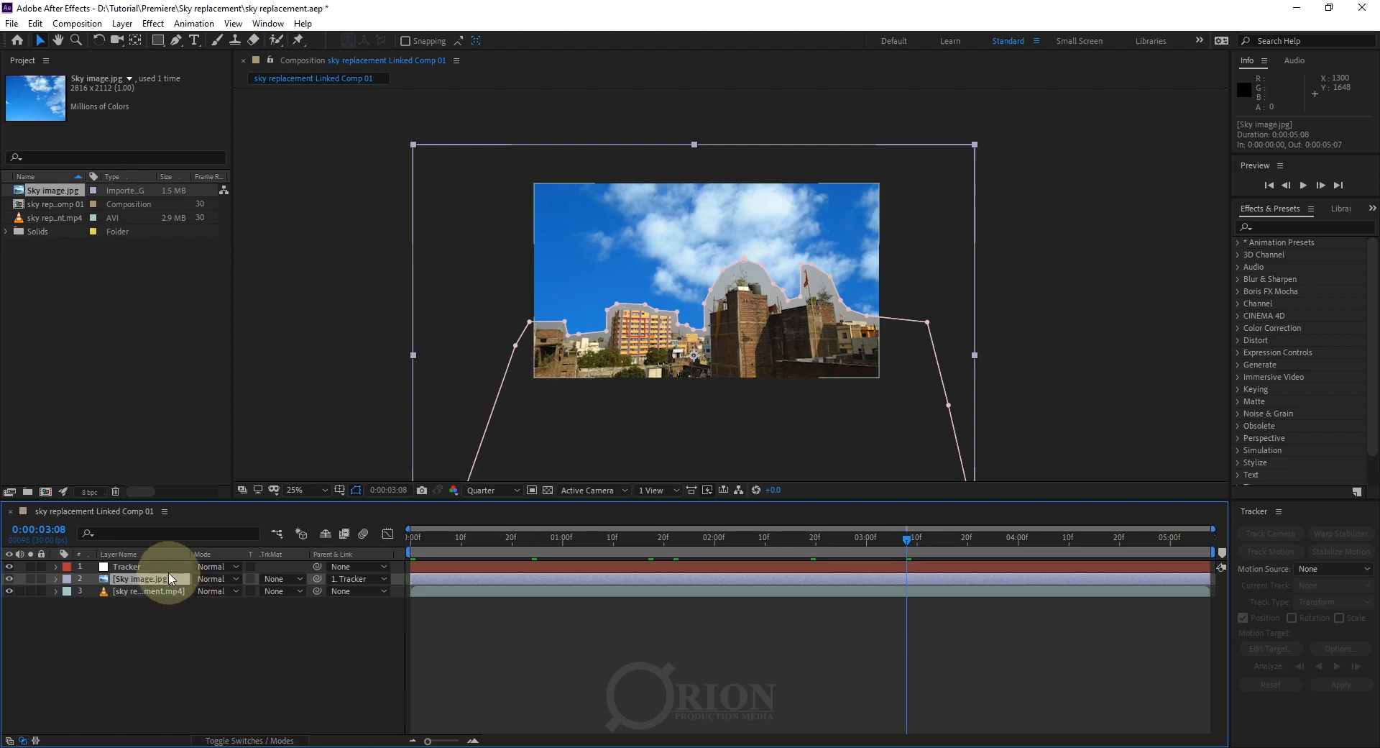
Set the Sky image.jpg layer's blending mode to Overlay.
left_click(211, 580)
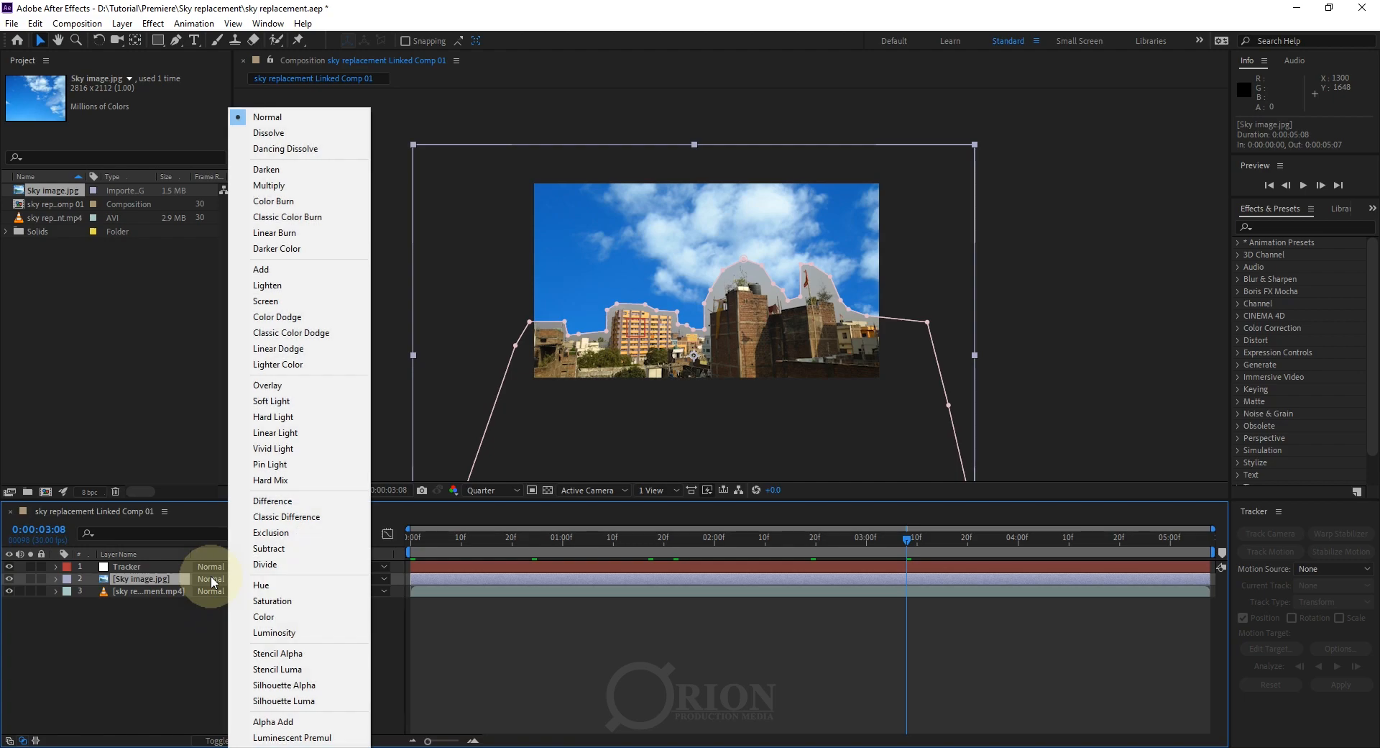
left_click(263, 388)
left_click(252, 656)
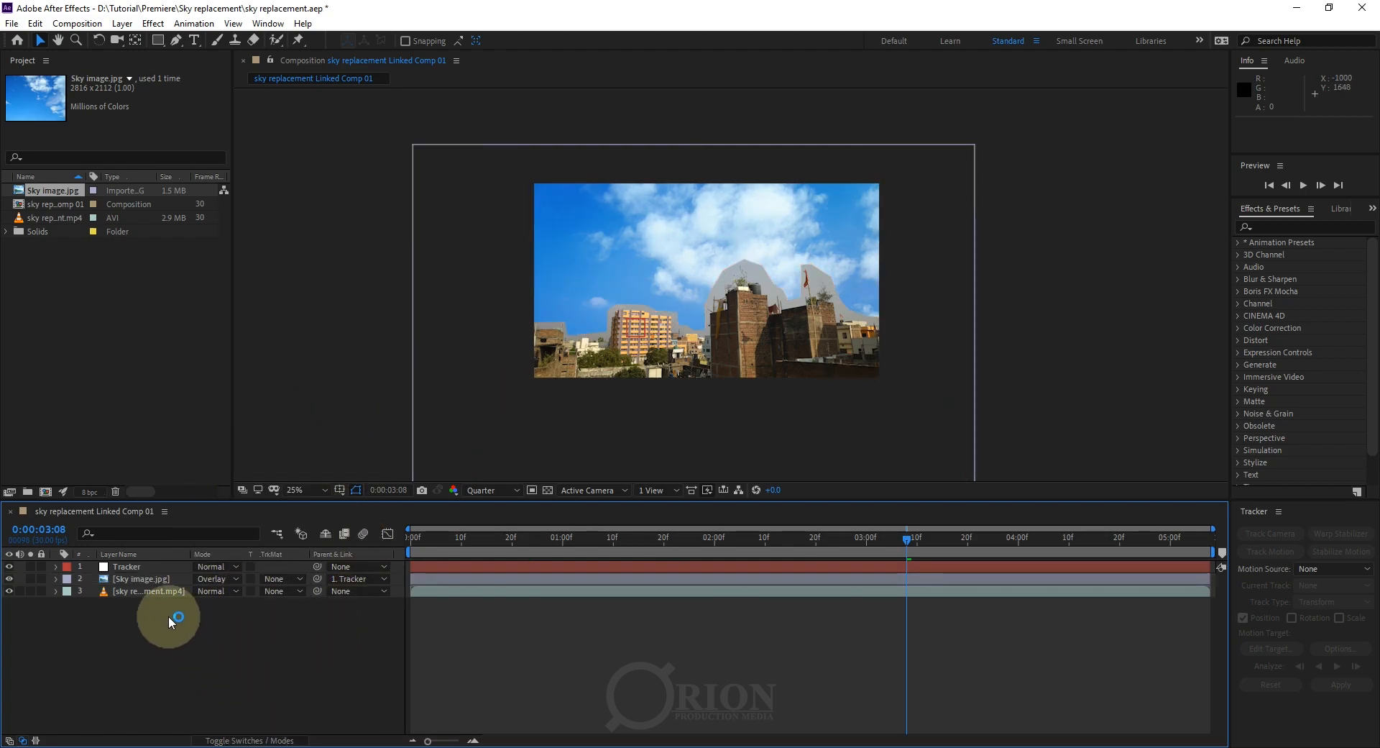
Compare the Overlay-blended sky with the original footage by hiding and reshowing the Sky image.jpg layer.
left_click(144, 578)
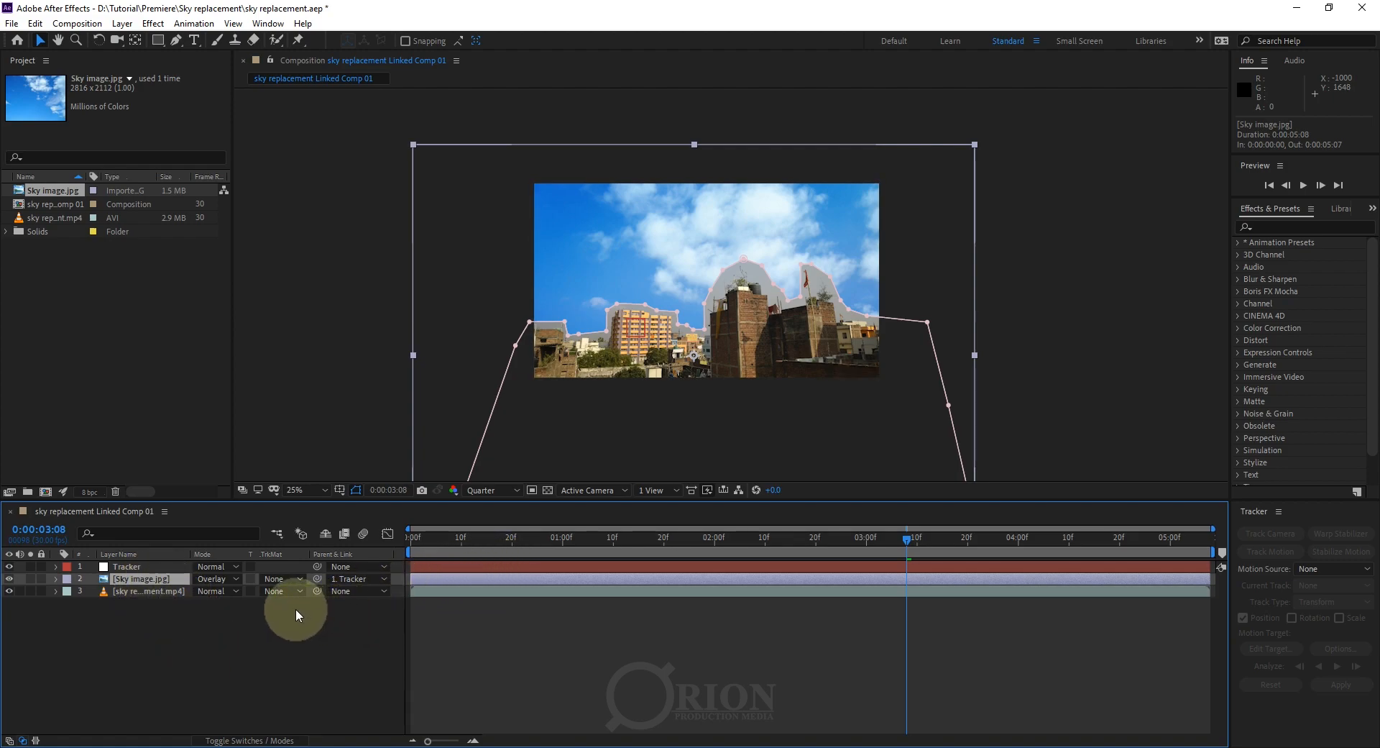
left_click(232, 579)
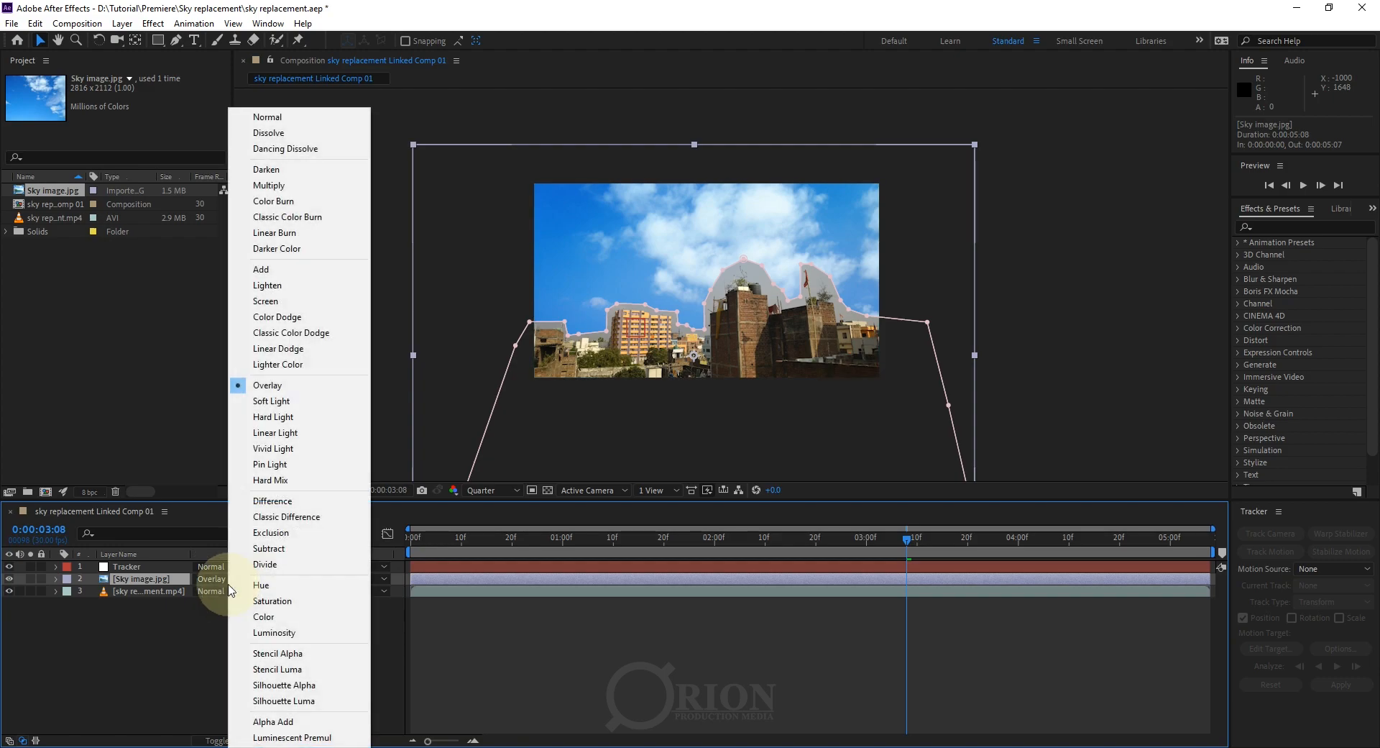
left_click(140, 589)
left_click(212, 581)
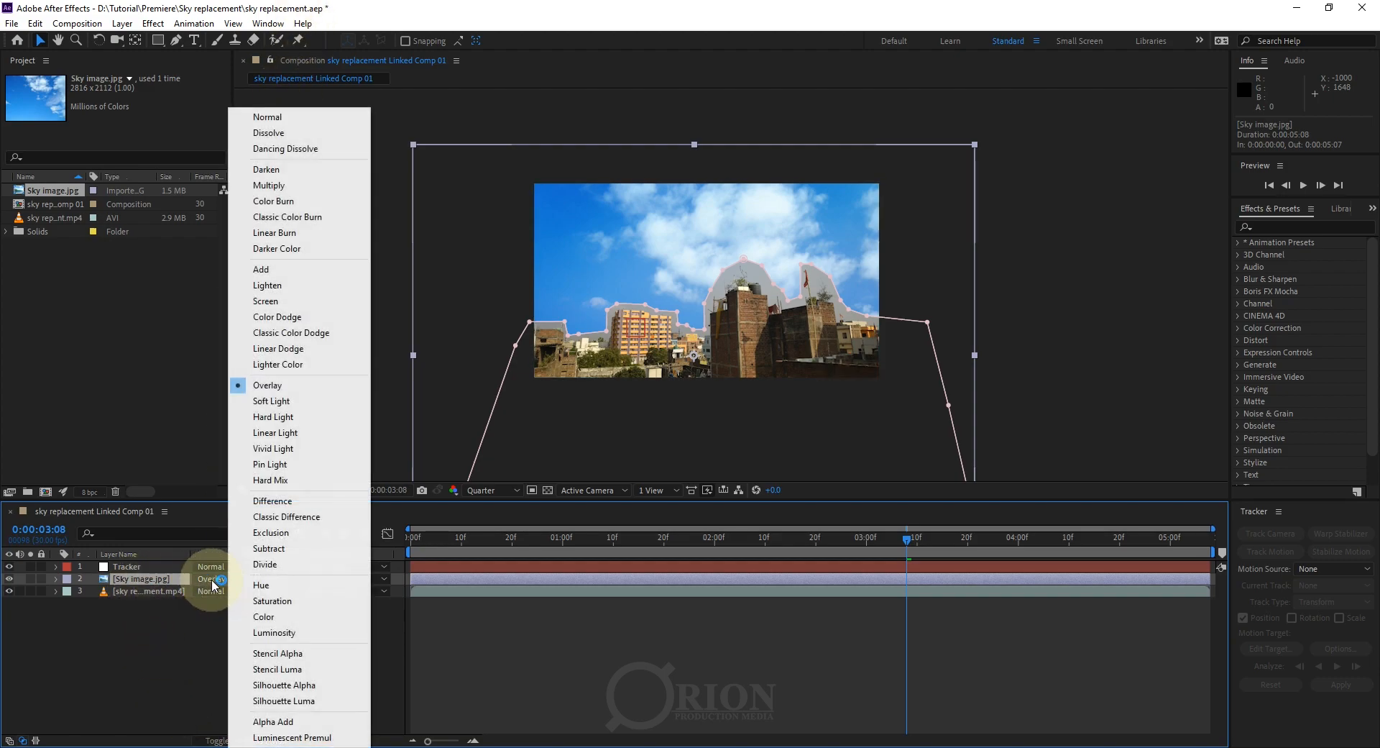
left_click(14, 579)
left_click(8, 578)
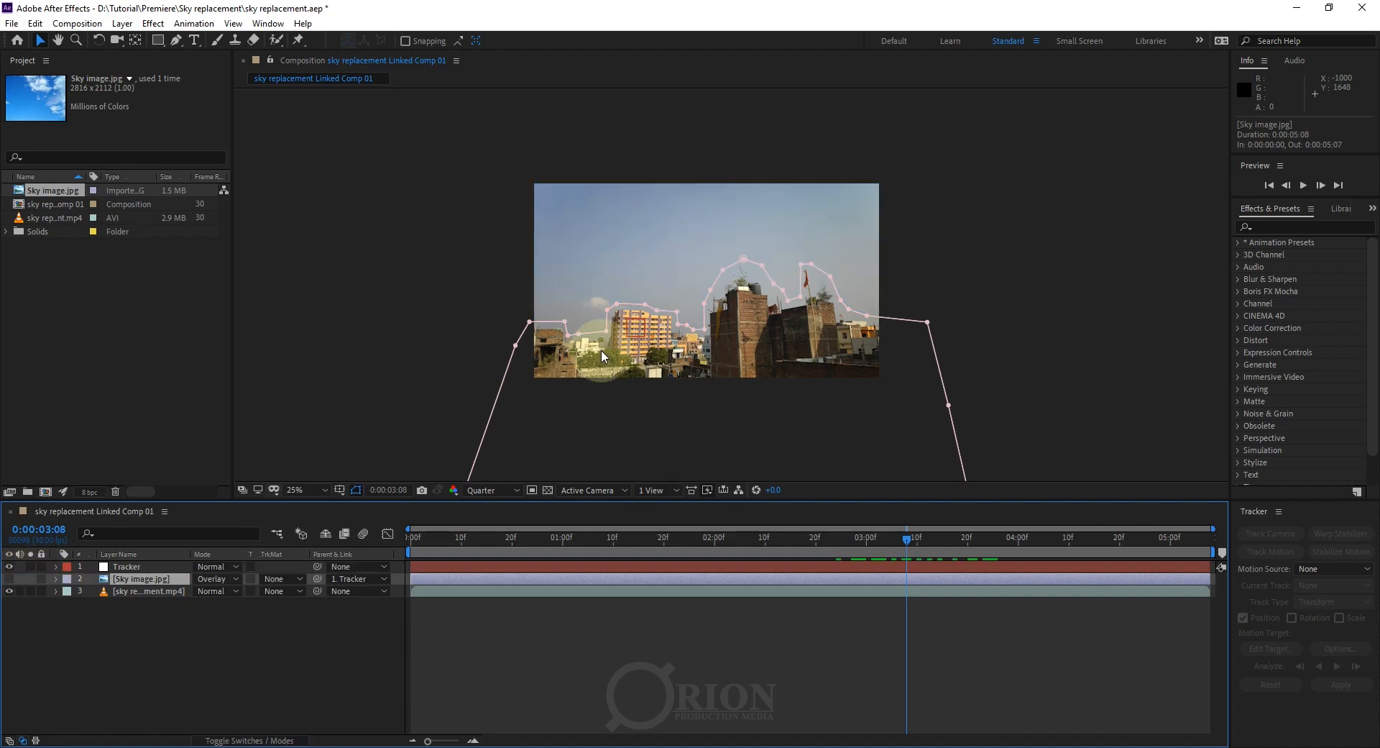
left_click(10, 578)
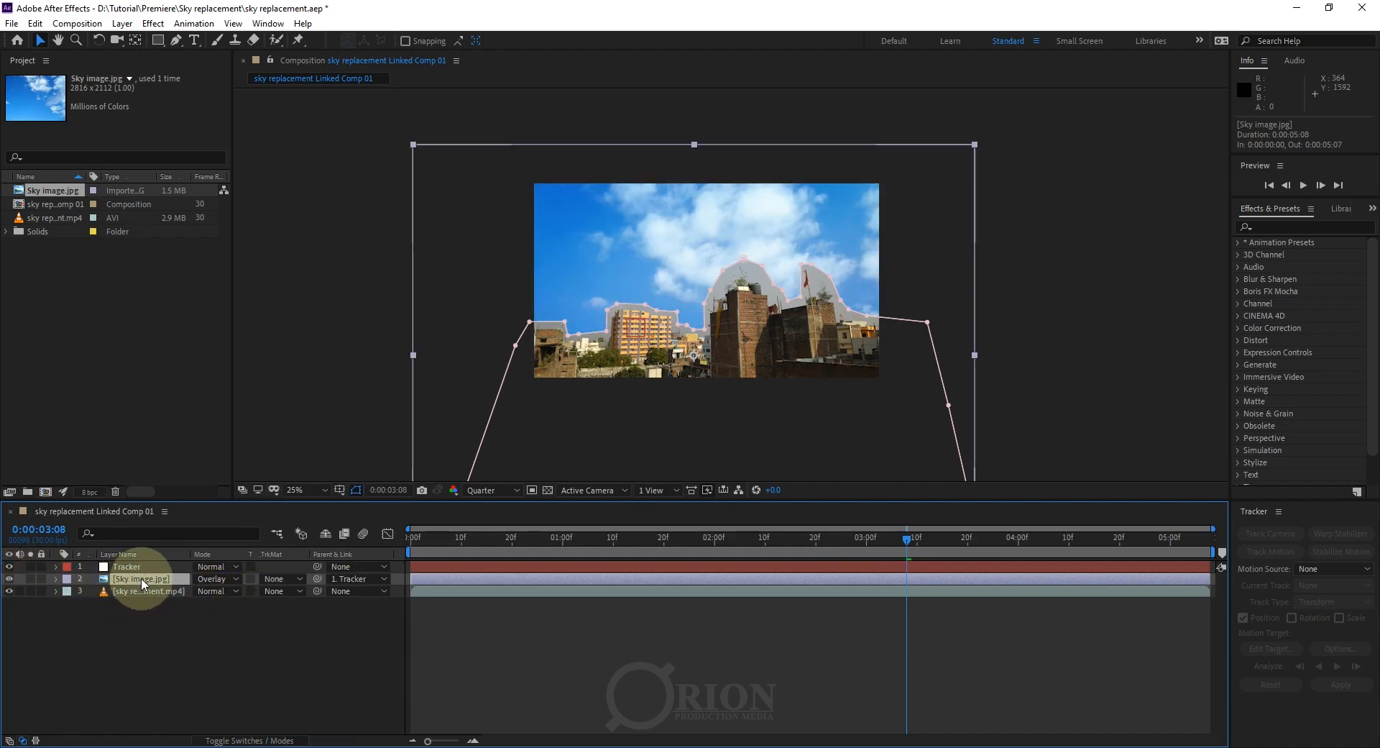
Switch the Sky image.jpg layer to Normal blending, compare it with the footage underneath, and return it to Overlay.
left_click(228, 580)
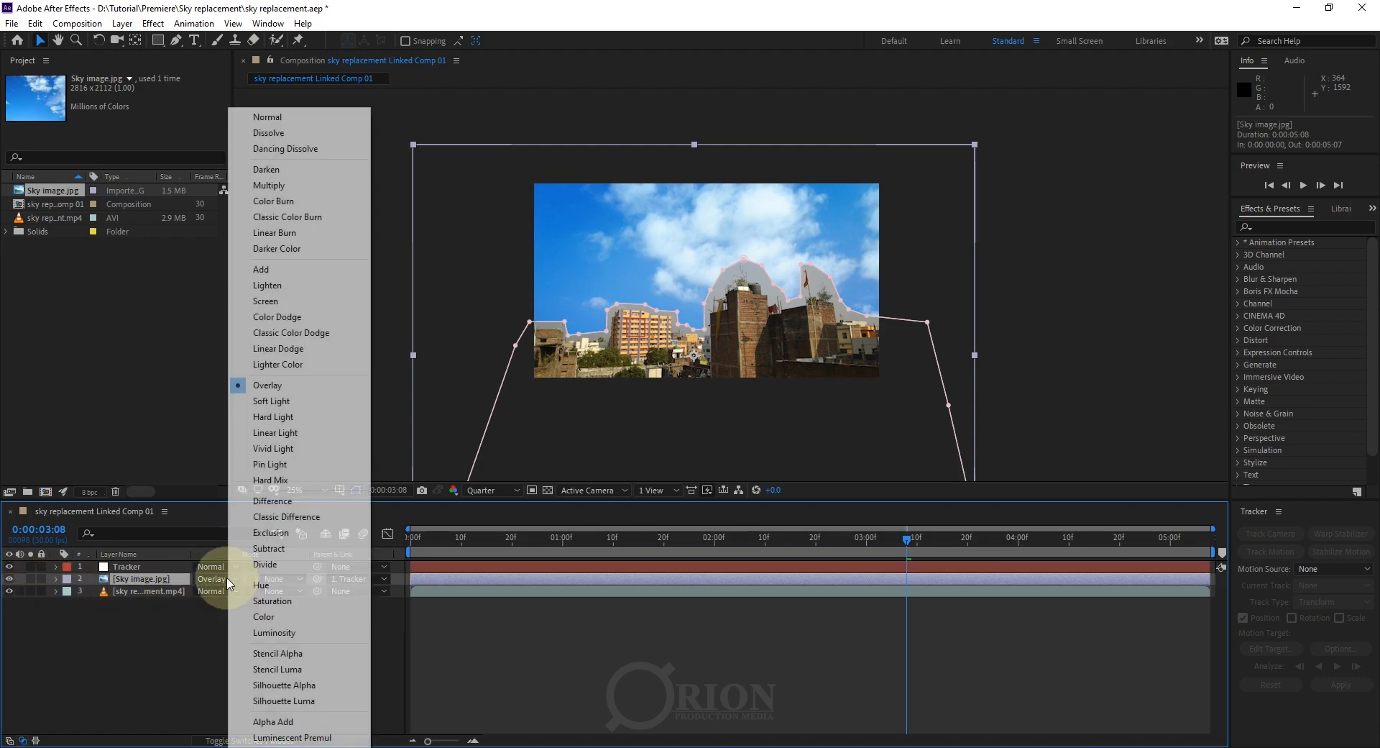
left_click(269, 117)
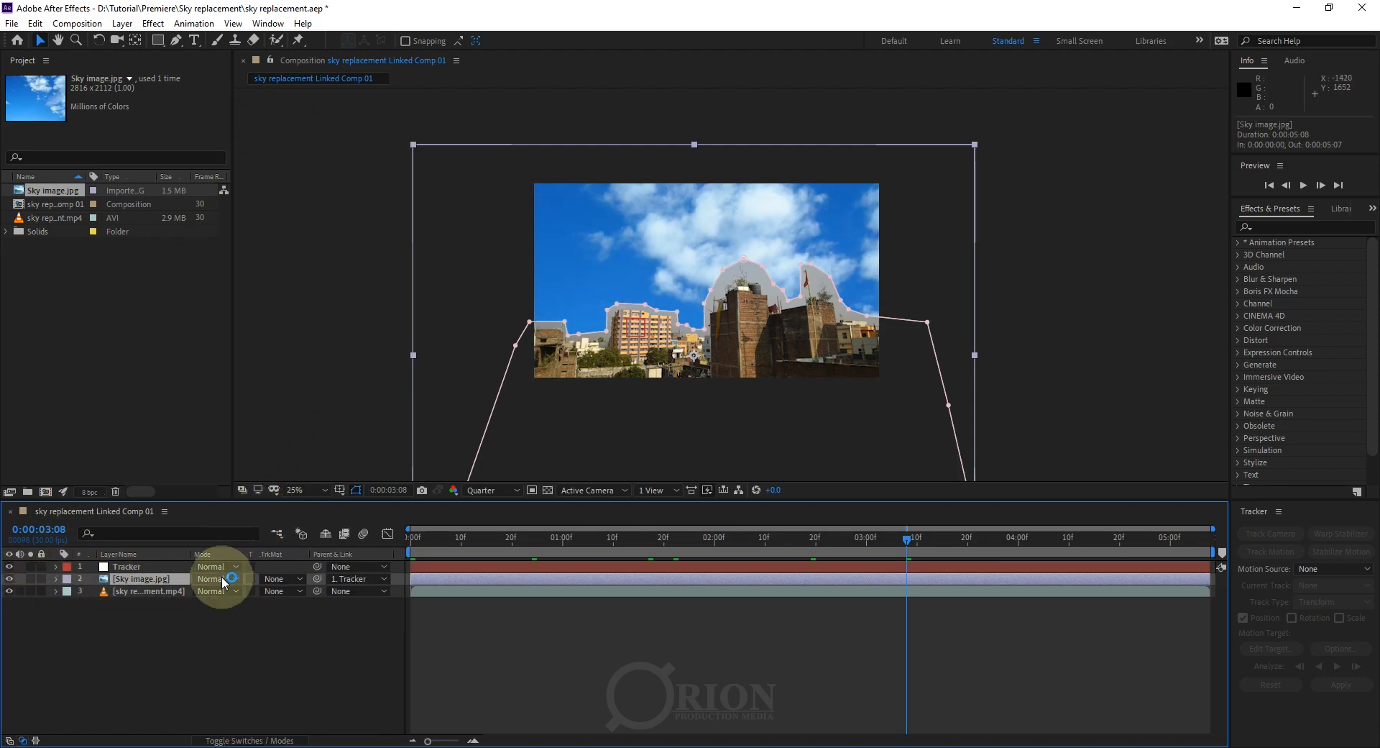
left_click(8, 579)
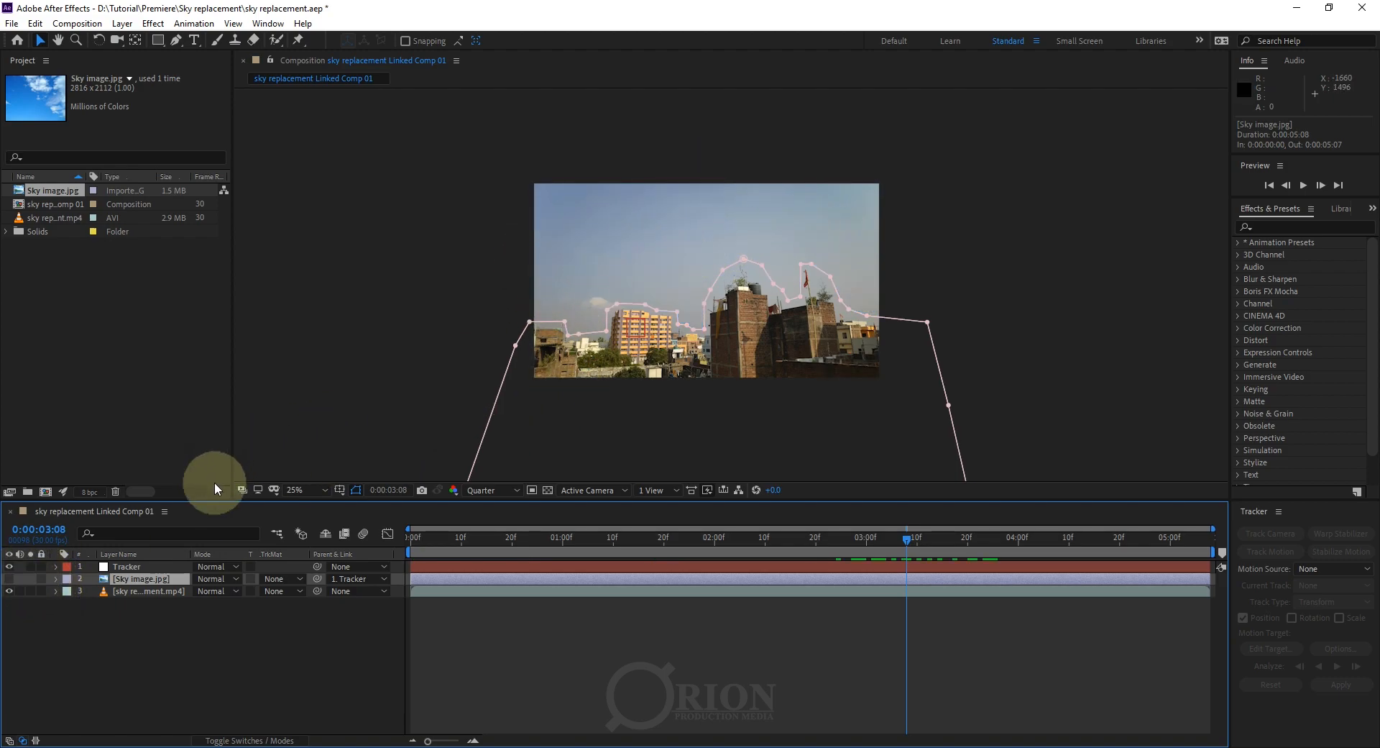
left_click(9, 579)
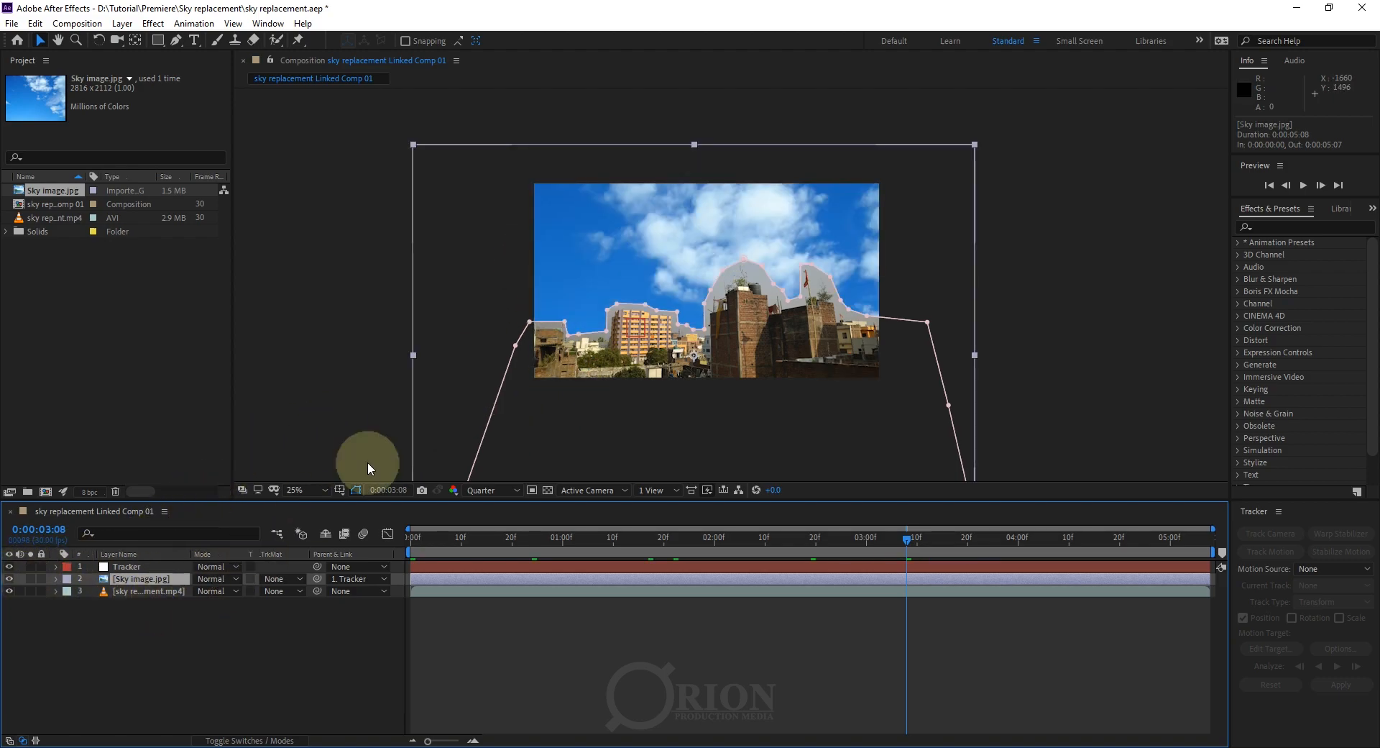
left_click(219, 581)
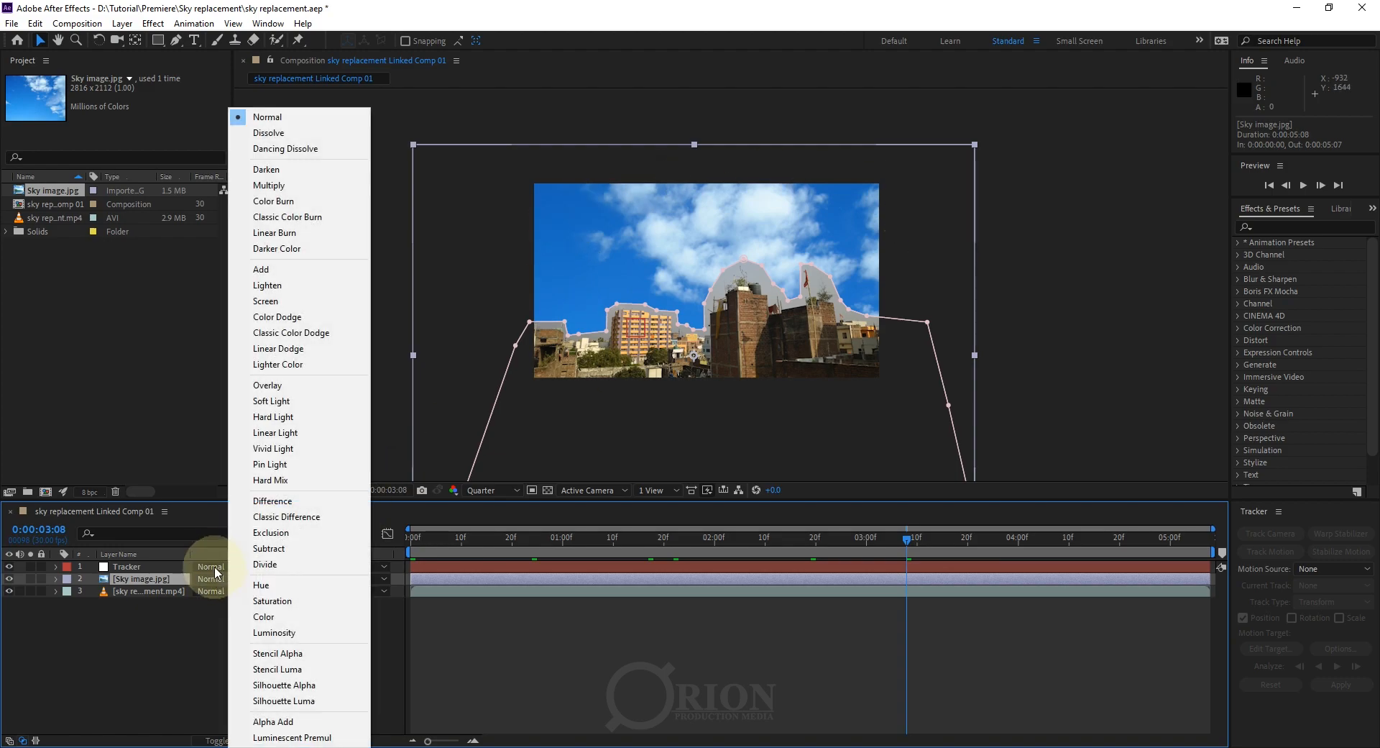
left_click(288, 388)
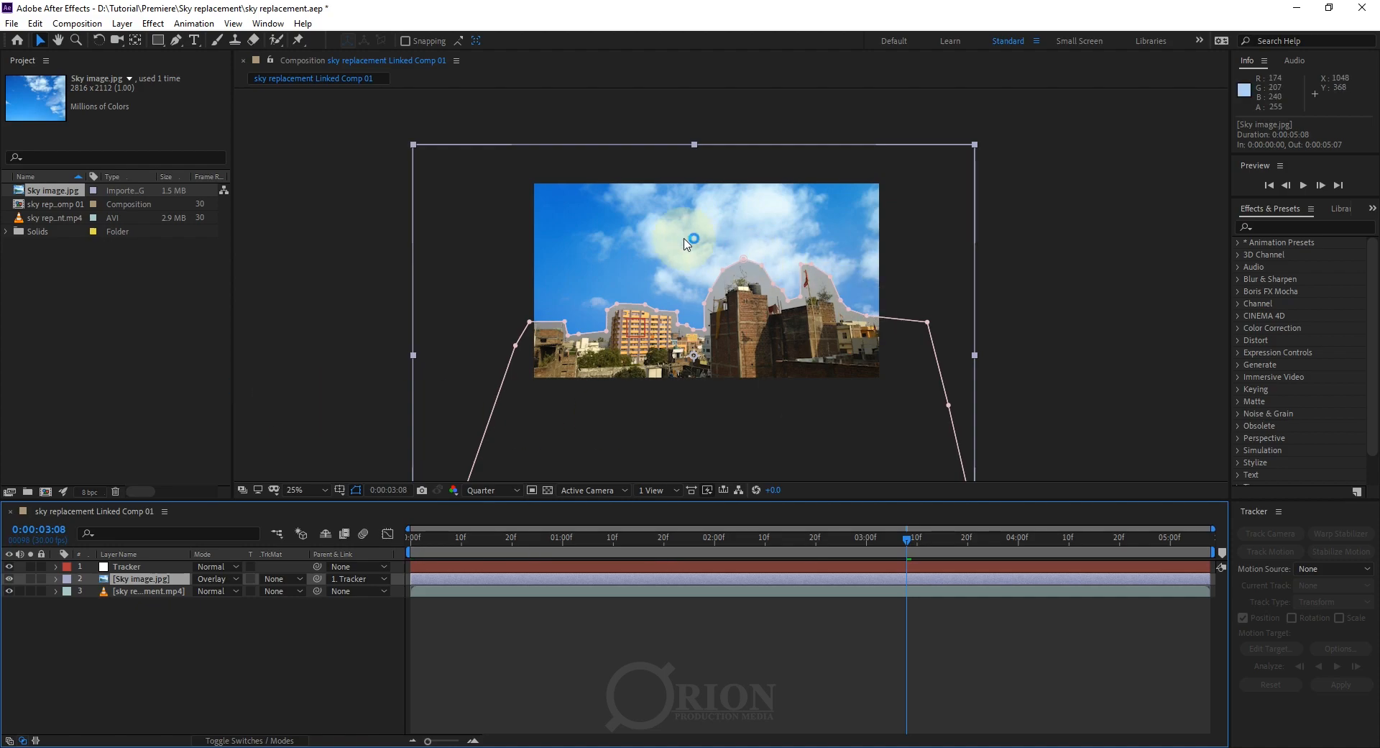
left_click(185, 649)
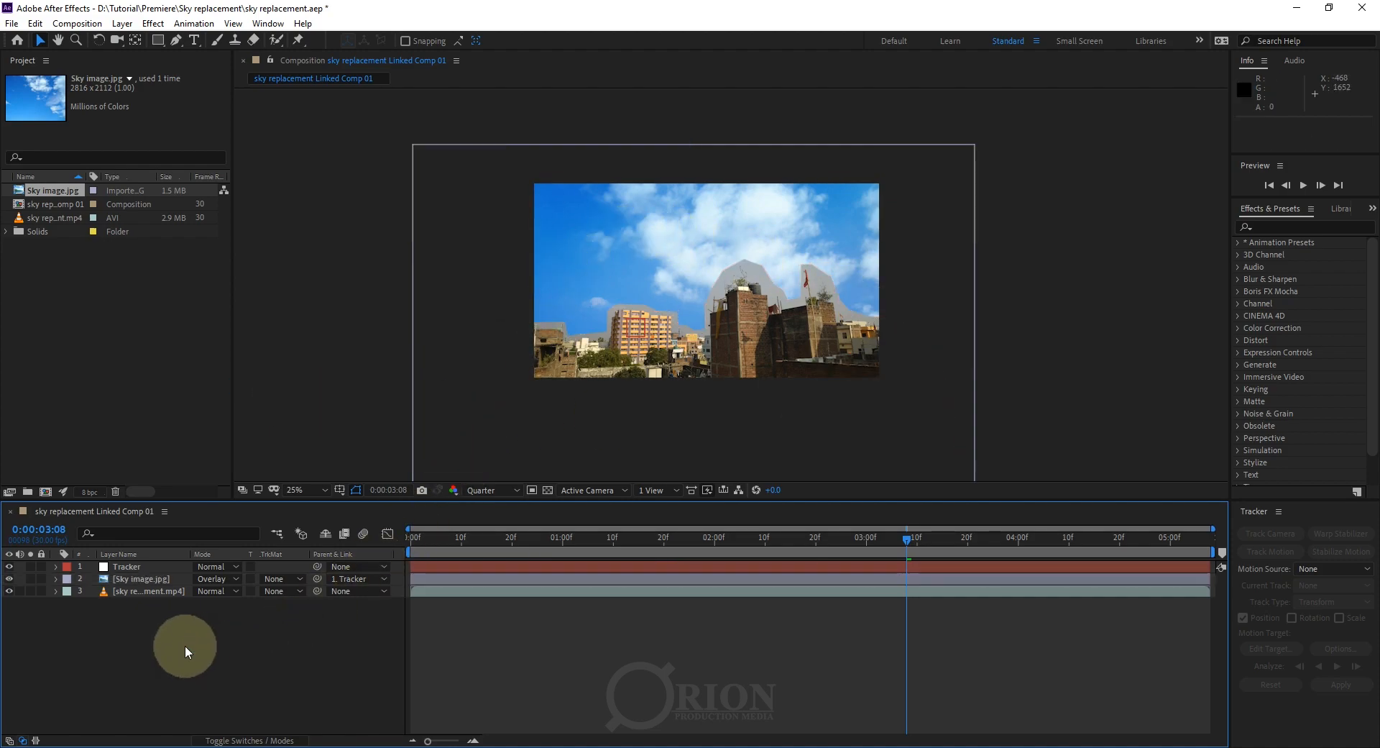
Inspect the sky edge around the buildings at 50% zoom, comparing it with the Sky image.jpg layer hidden and shown.
left_click(183, 579)
scroll(561, 330, "up", 2)
left_click_drag(538, 362, 543, 357)
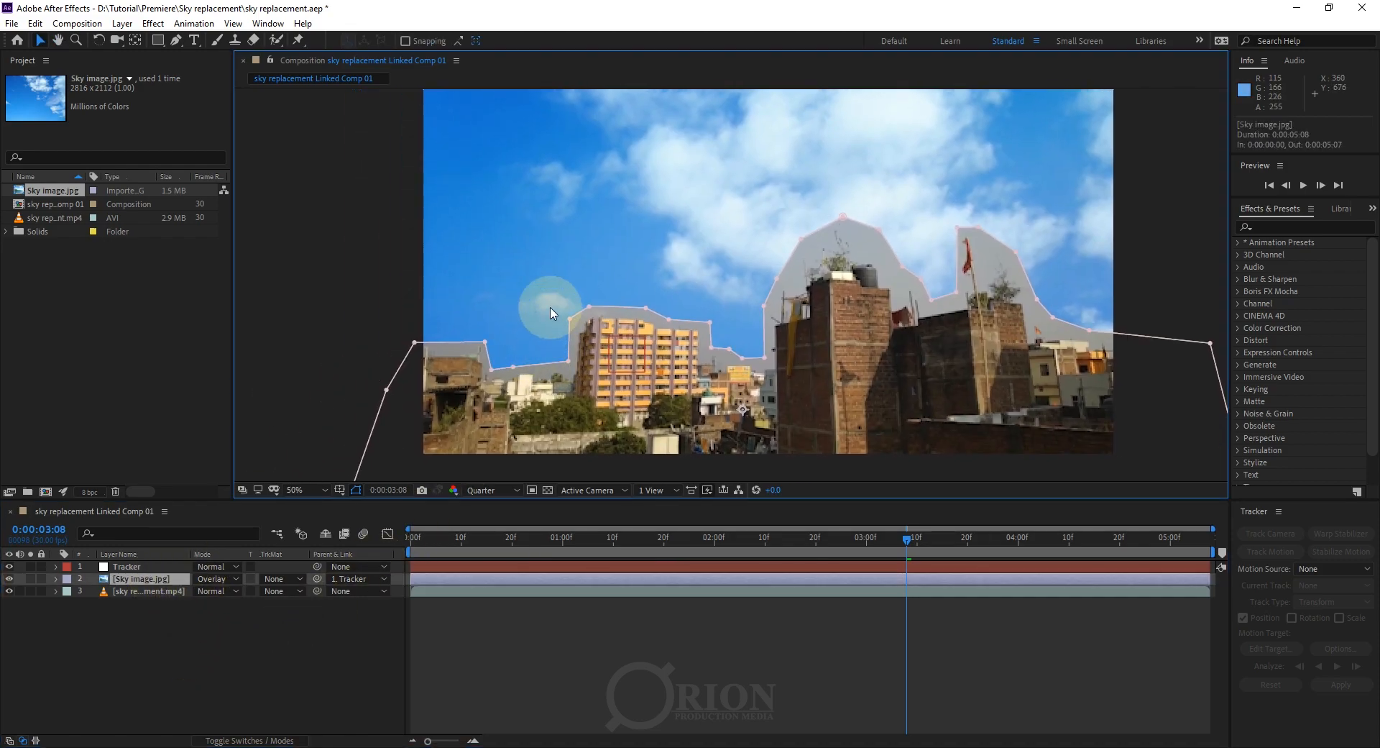
left_click(10, 577)
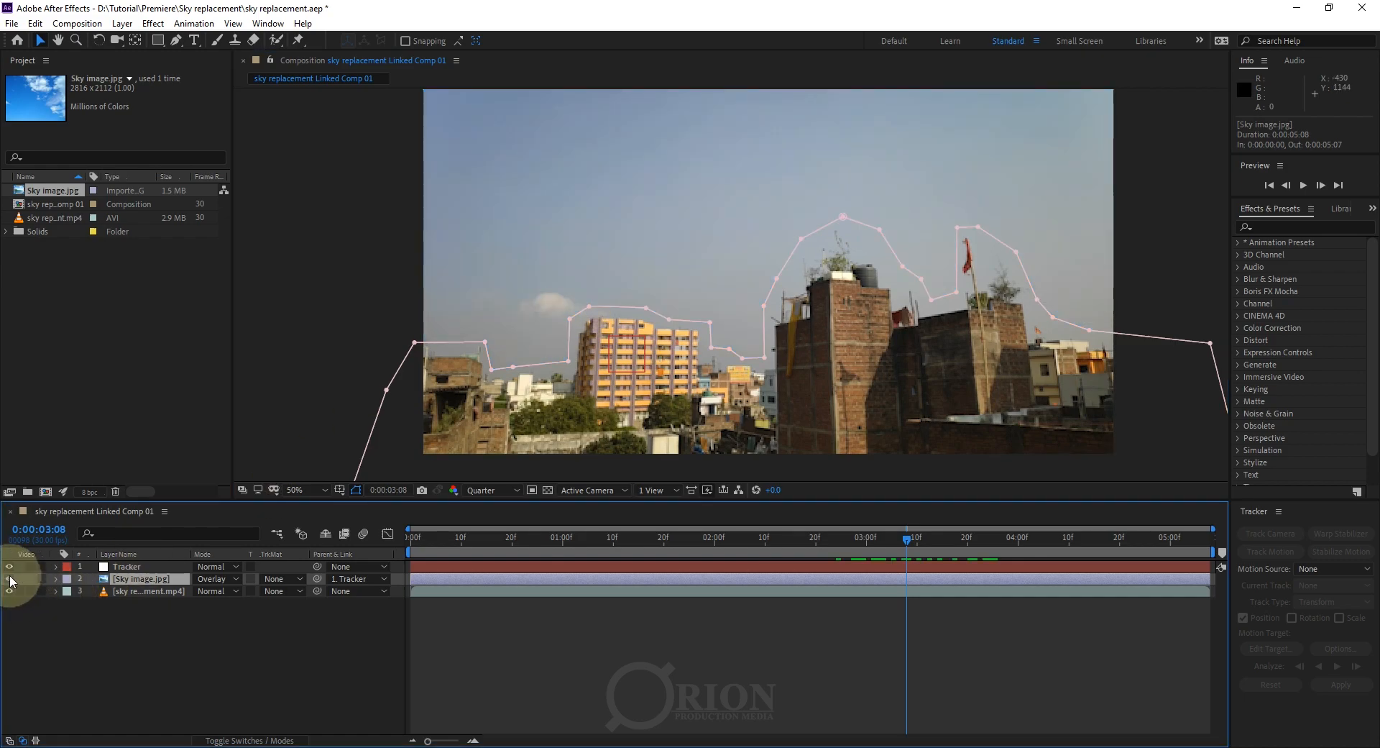
left_click(10, 577)
scroll(742, 298, "down", 2)
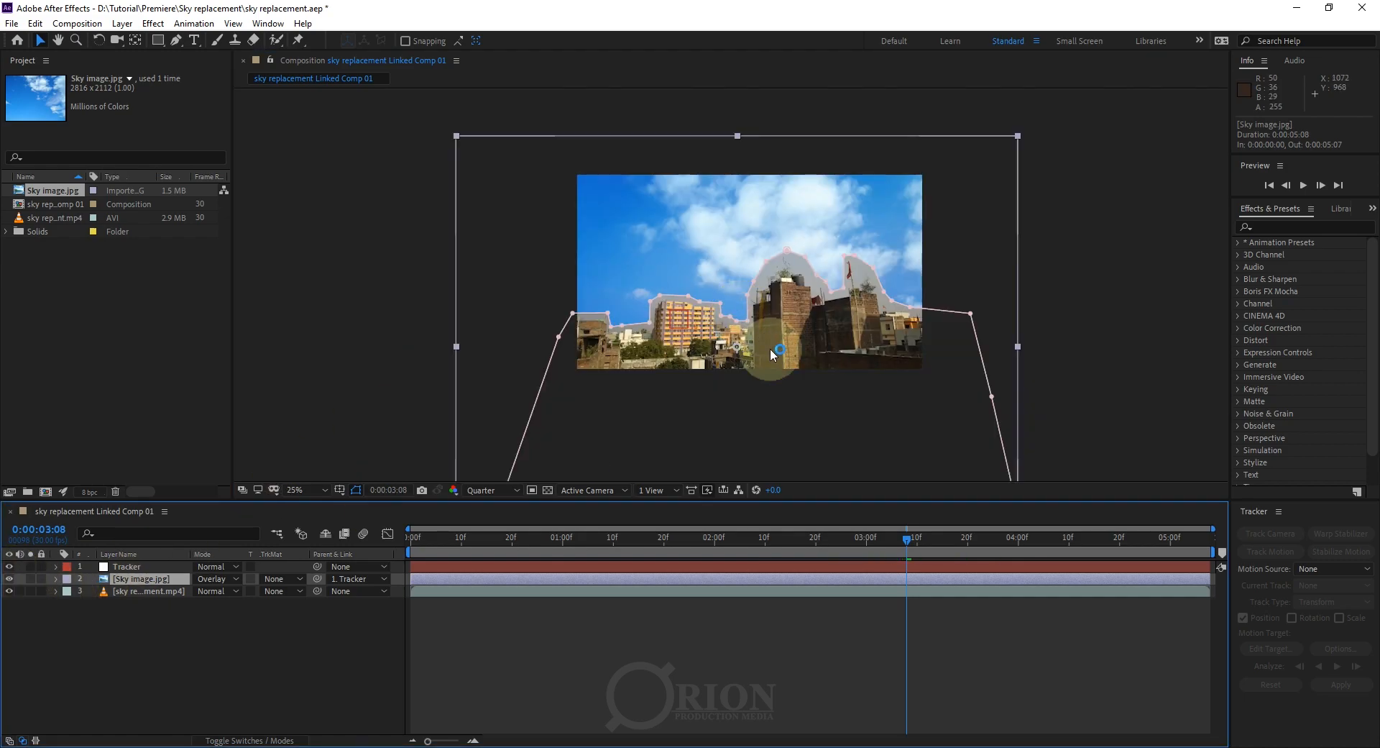
mouse_move(804, 346)
left_mouse_down()
mouse_move(706, 347)
mouse_move(797, 341)
left_mouse_up()
scroll(501, 317, "up", 2)
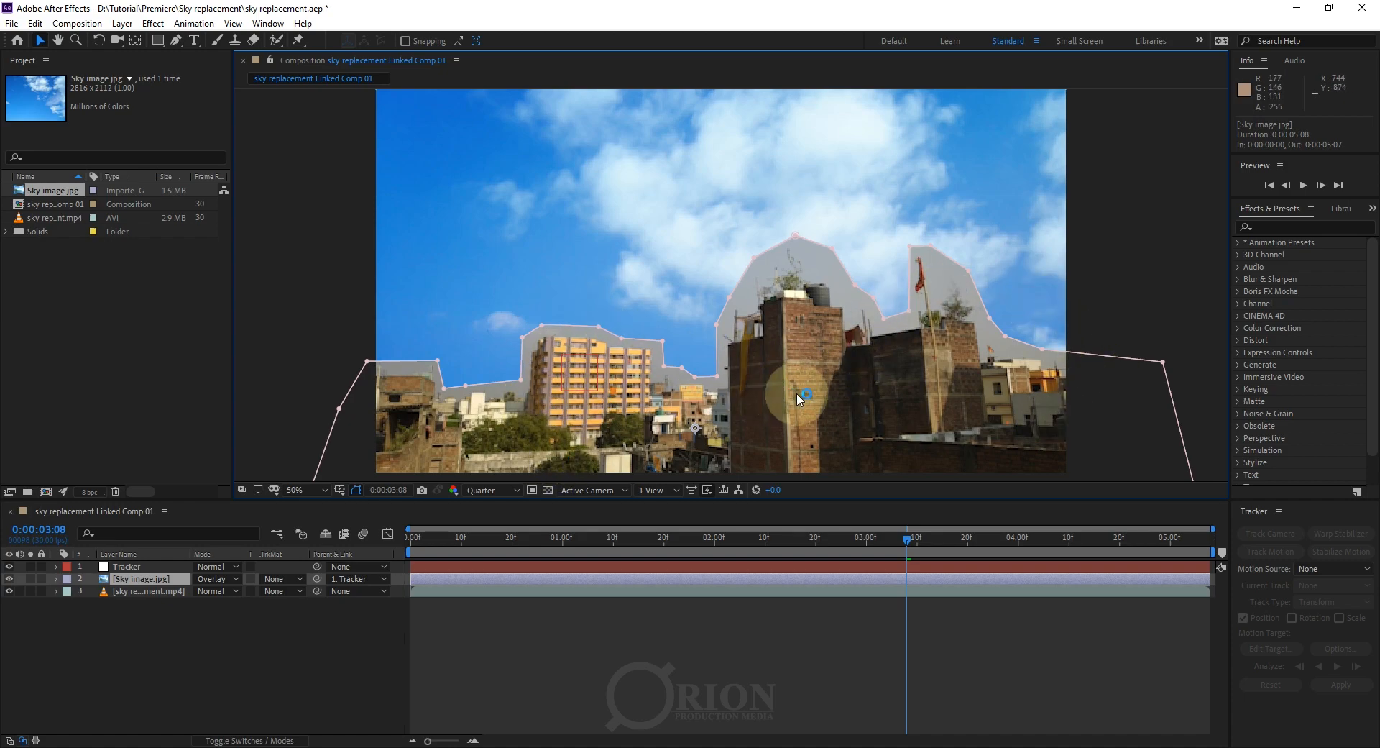
left_click_drag(837, 392, 740, 418)
scroll(694, 388, "down", 2)
scroll(693, 387, "up", 2)
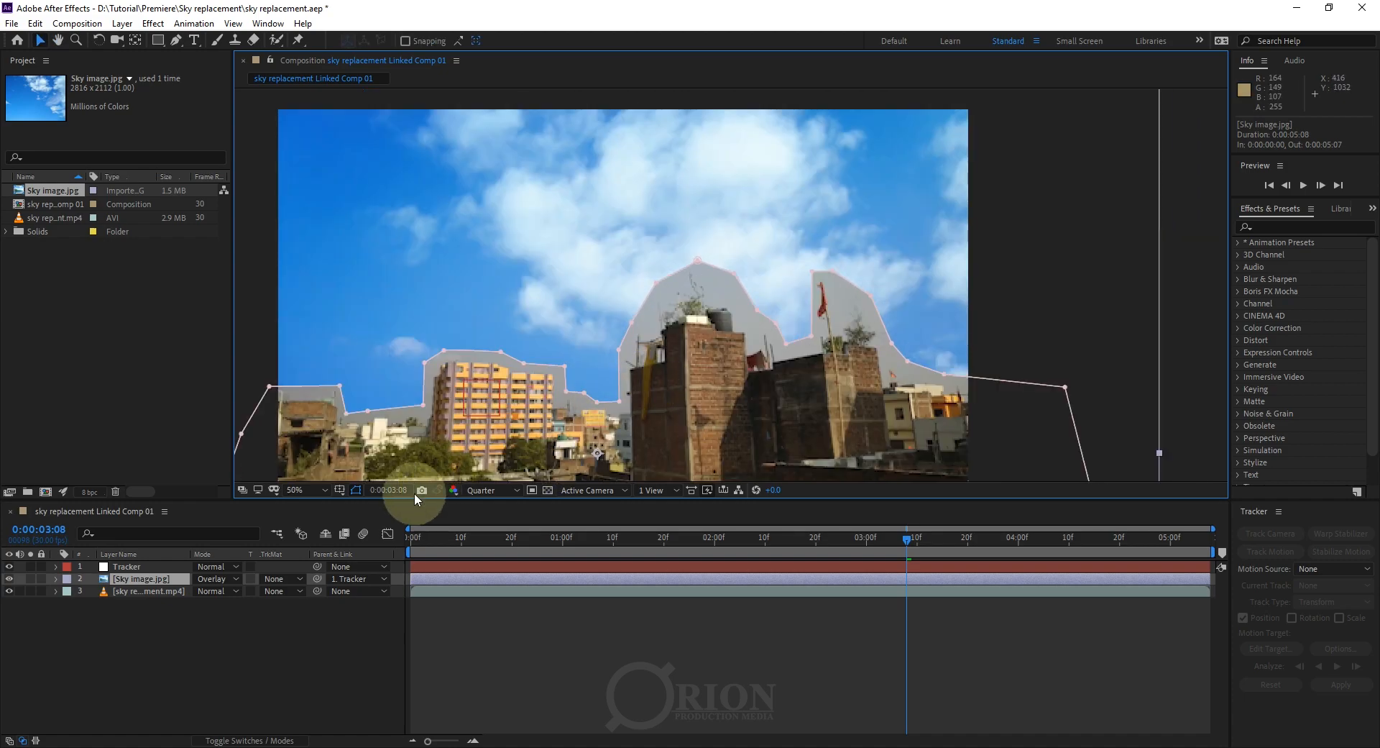
Hide the mask outline in the composition view to see the sky edge without the path.
left_click(355, 490)
left_click(355, 490)
left_click(355, 490)
left_click_drag(627, 383, 731, 353)
scroll(704, 369, "down", 2)
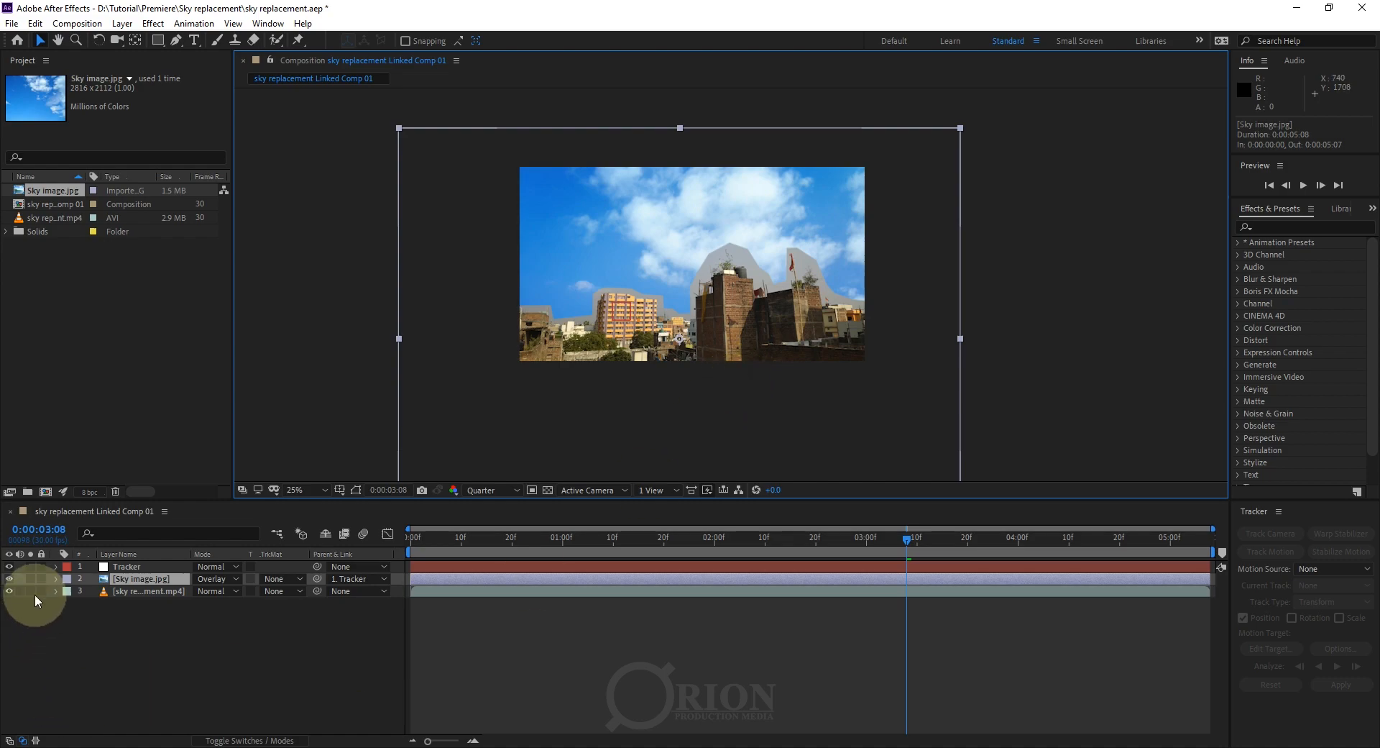
Set Mask 1's feather on the Sky image.jpg layer to 364 pixels.
left_click(56, 579)
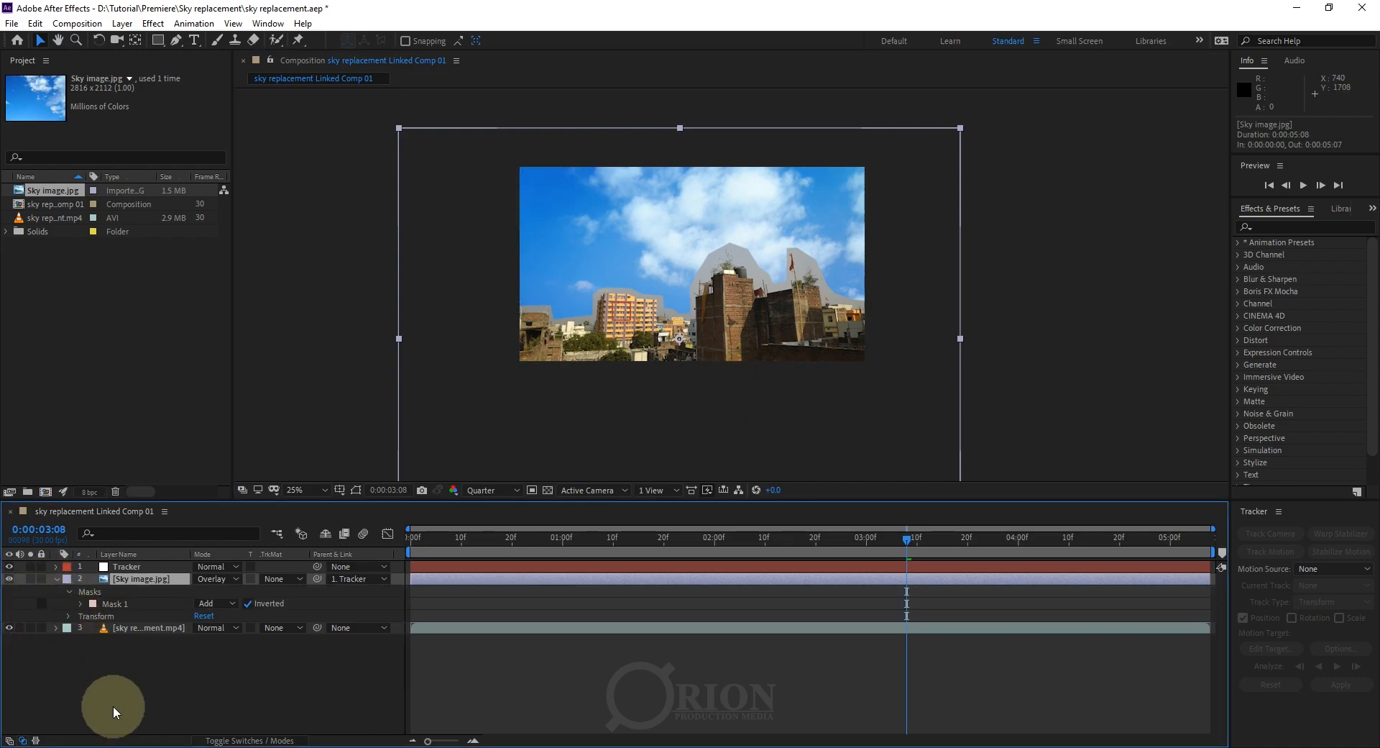
left_click(81, 604)
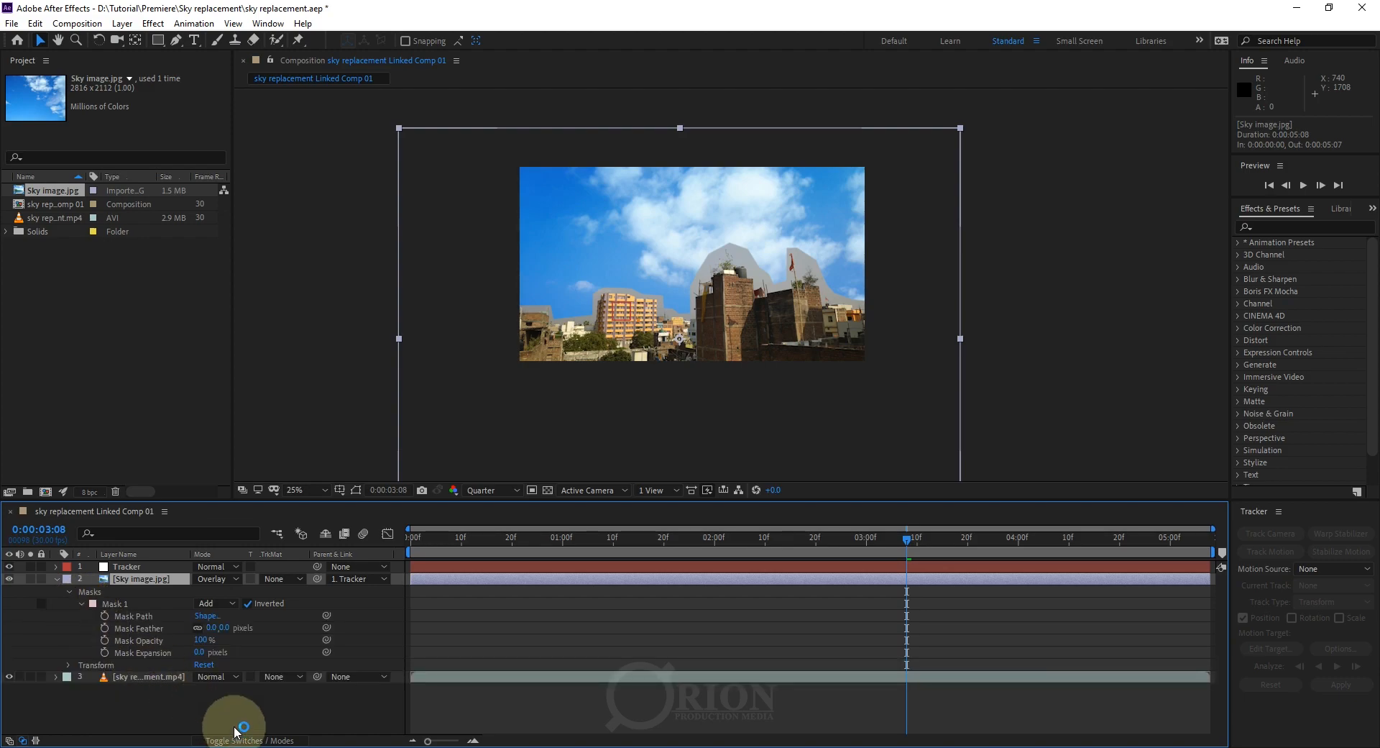
left_click_drag(212, 632, 507, 664)
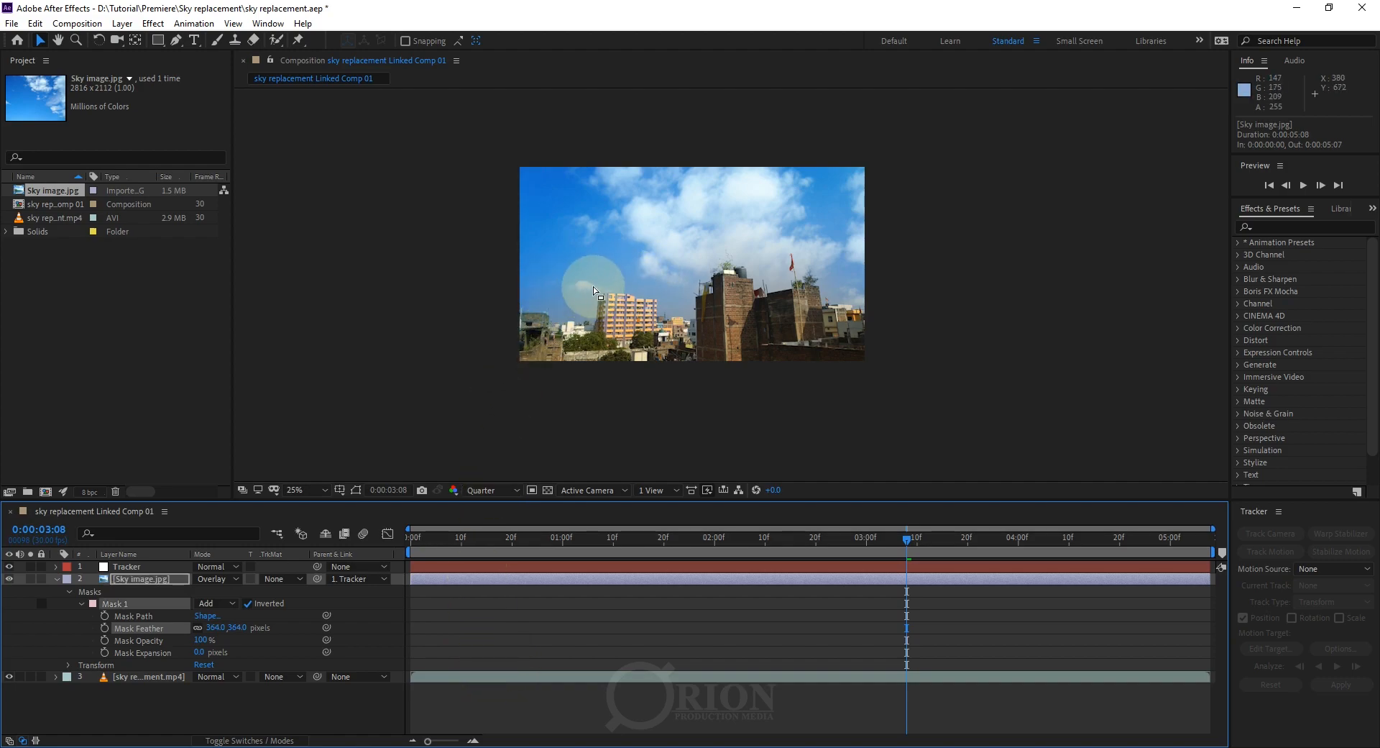
Set Mask 1's expansion to -19 pixels and collapse the Sky image.jpg layer's properties.
left_click_drag(199, 651, 183, 678)
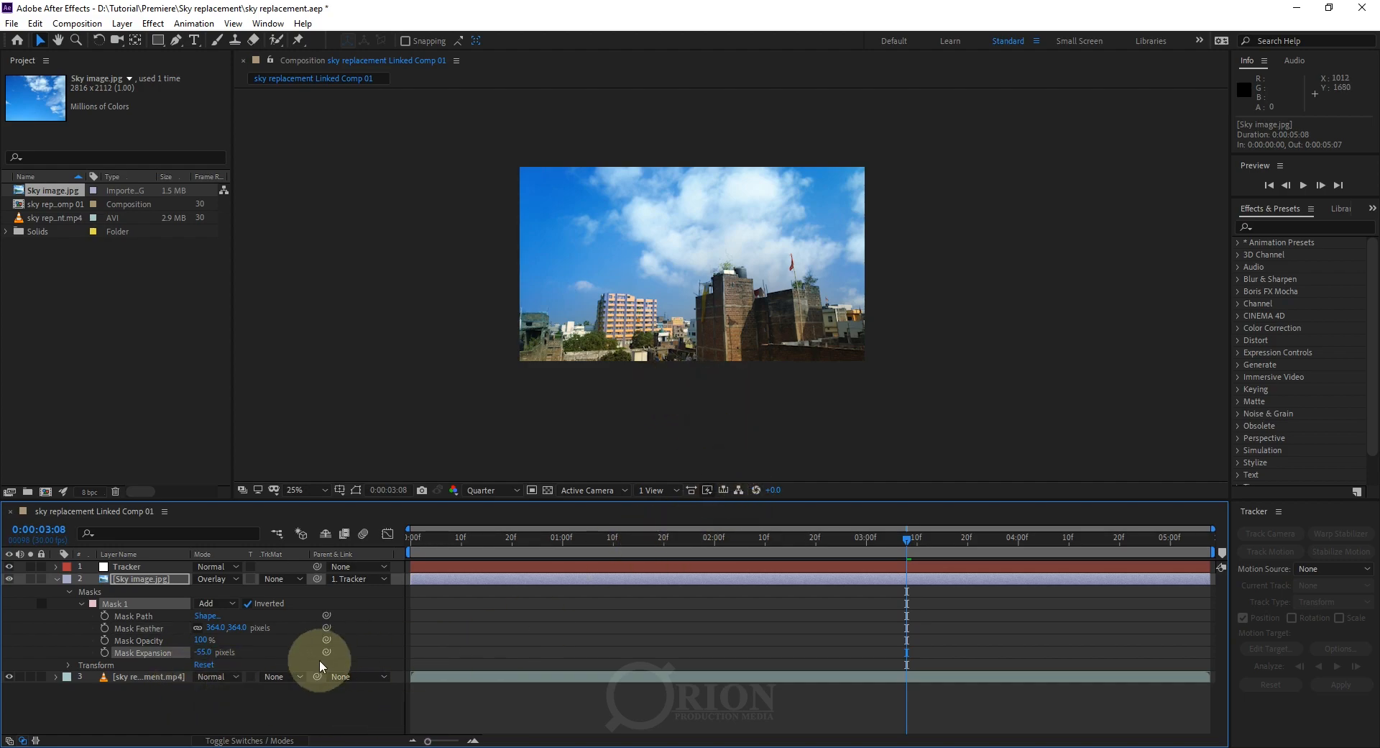
left_click_drag(200, 655, 231, 659)
left_click(153, 701)
left_click(58, 580)
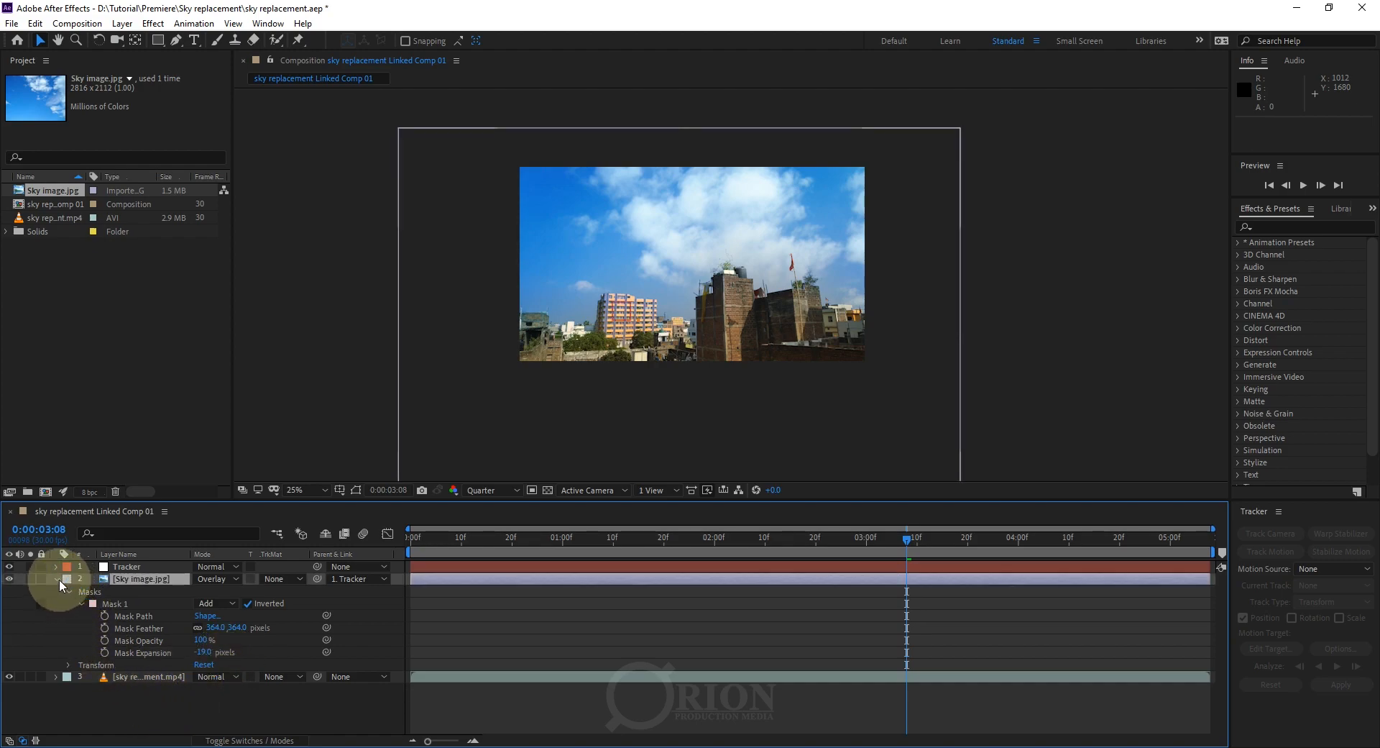
left_click(56, 577)
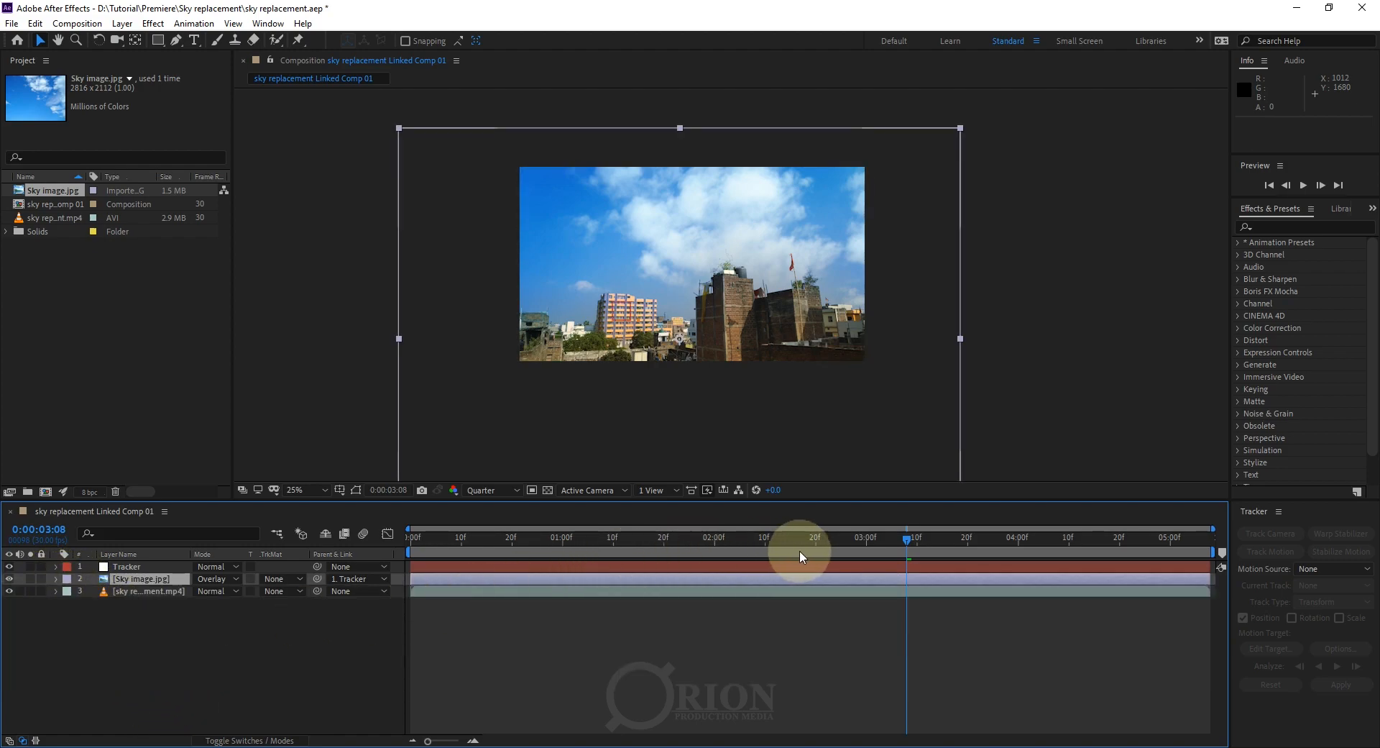
Scrub through the composition to 0:00:05:07 and back to 0:00:00:00 to check the feathered sky blend.
left_click_drag(894, 546, 1232, 562)
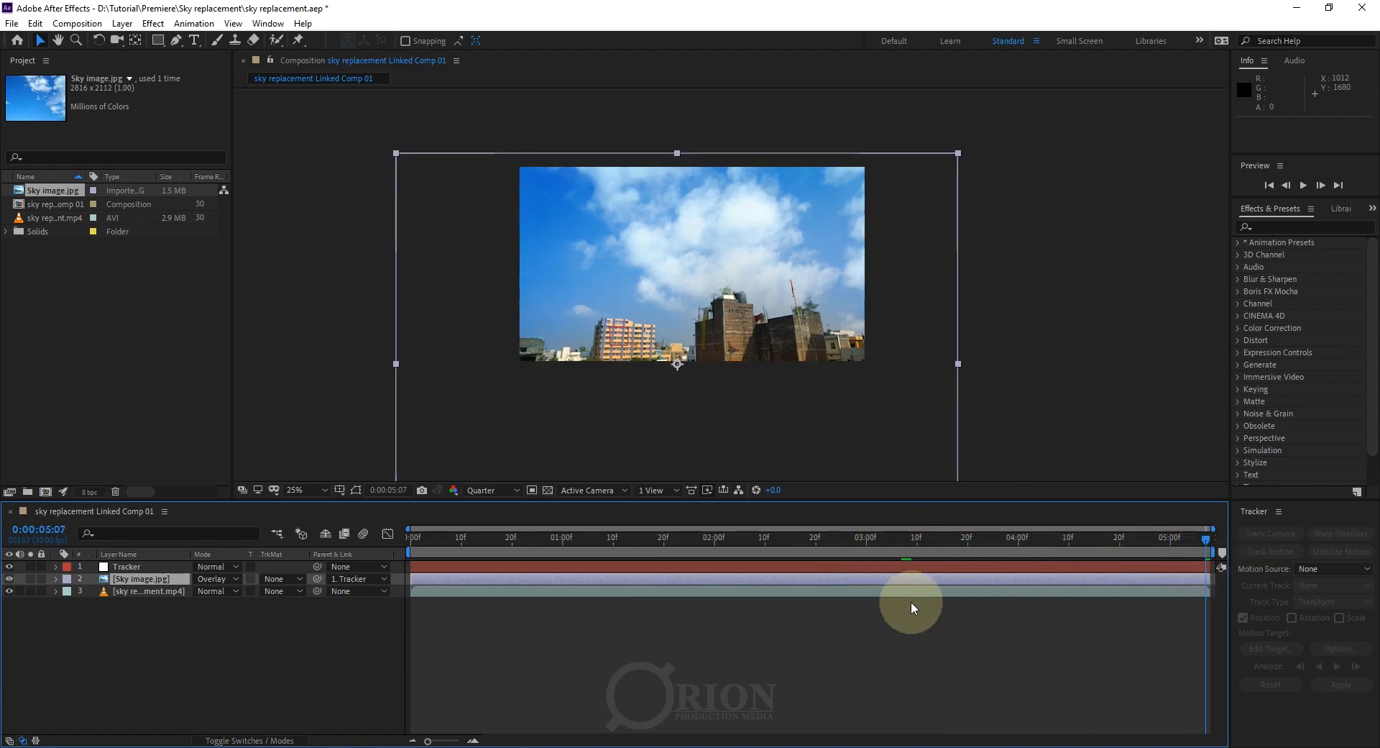
left_click_drag(1077, 541, 735, 548)
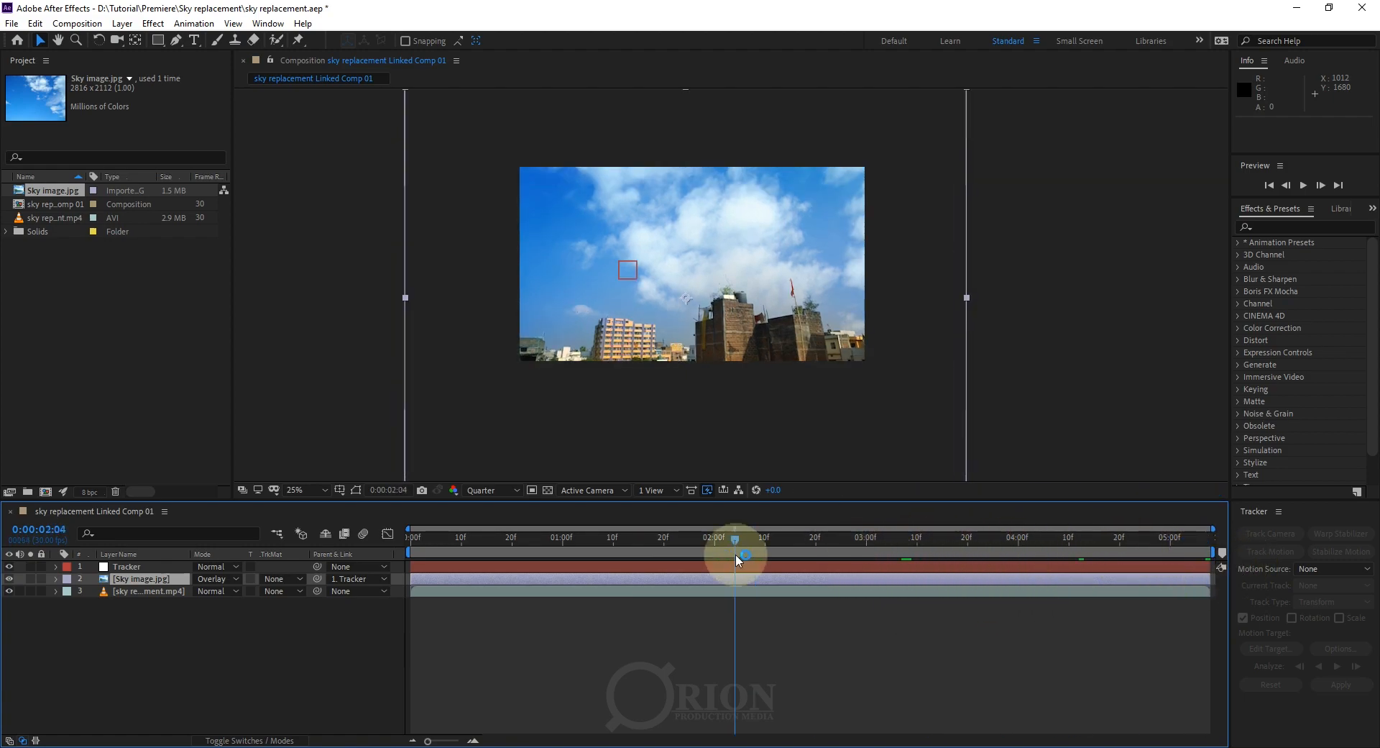
left_click_drag(649, 542, 410, 550)
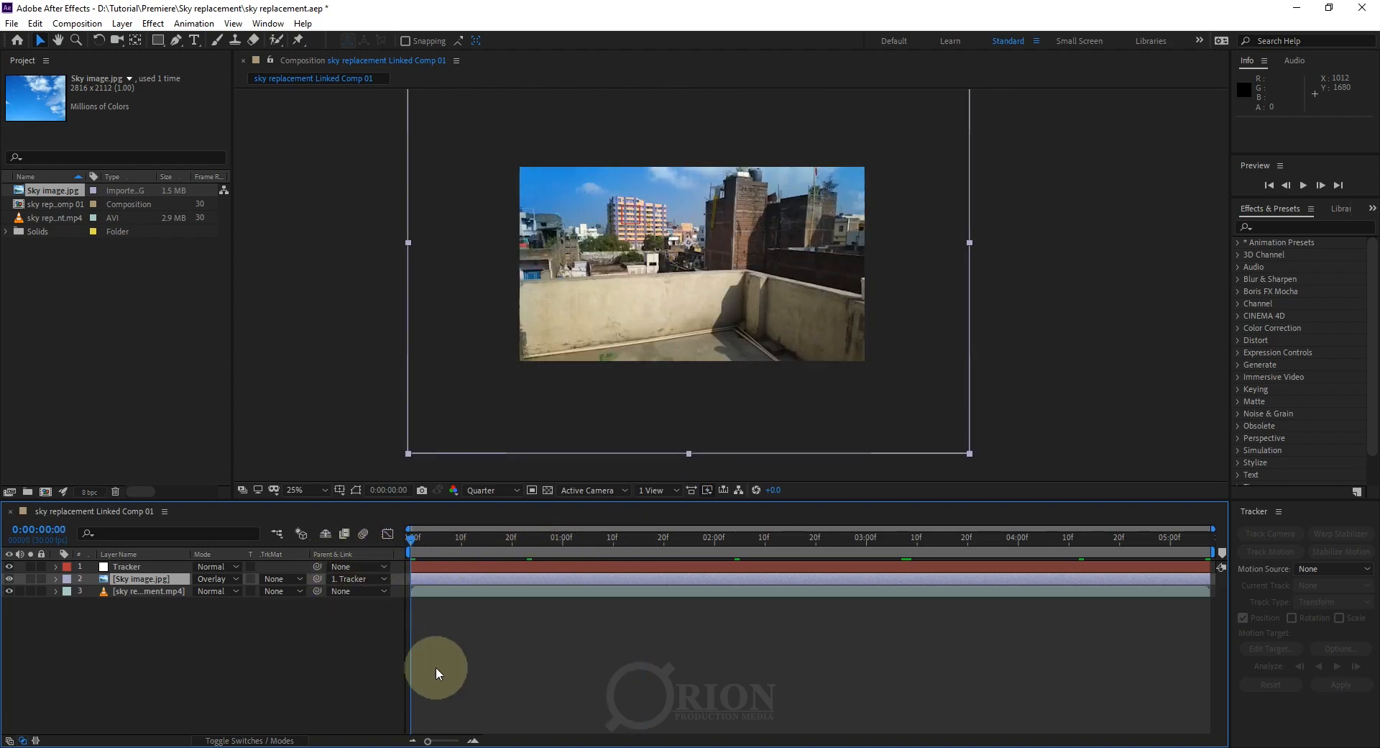
left_click(446, 546)
left_click_drag(683, 575, 285, 658)
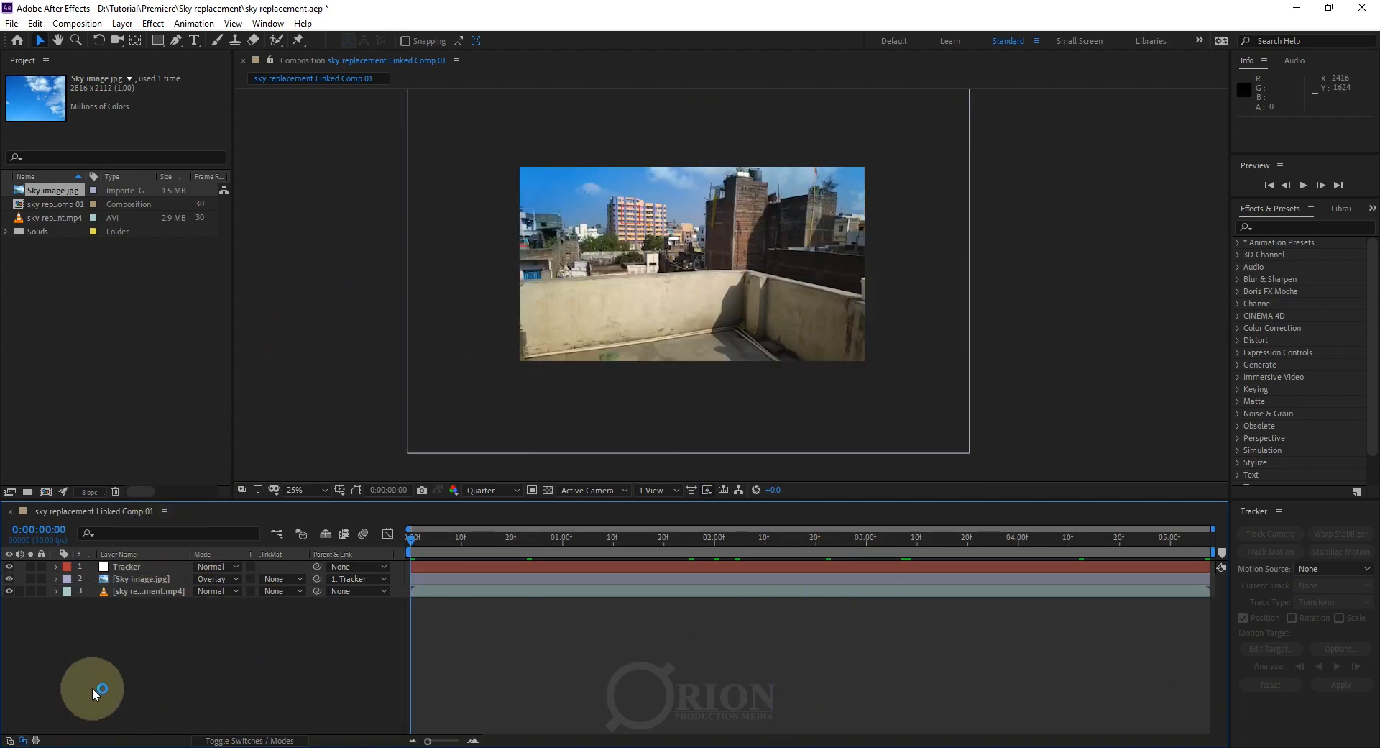
Save the After Effects project and switch to Premiere Pro.
left_click(12, 23)
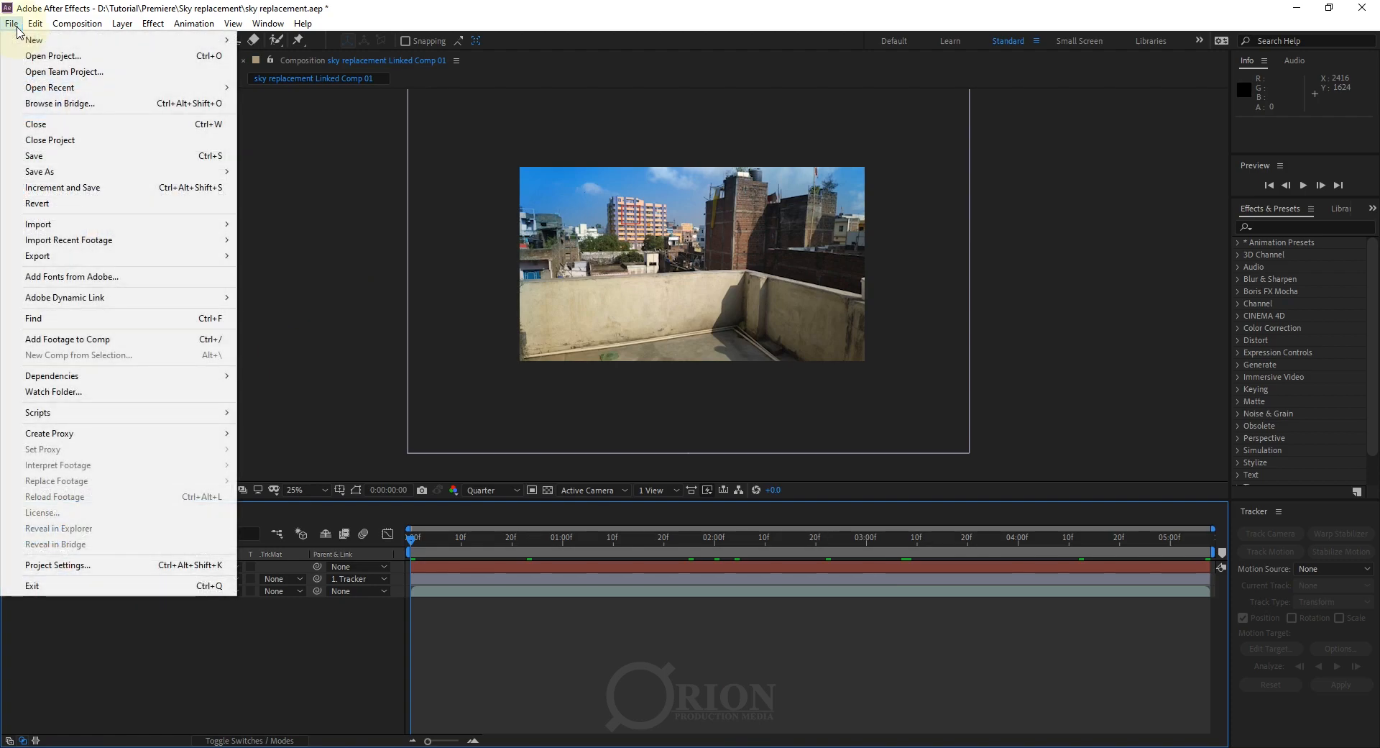
left_click(36, 155)
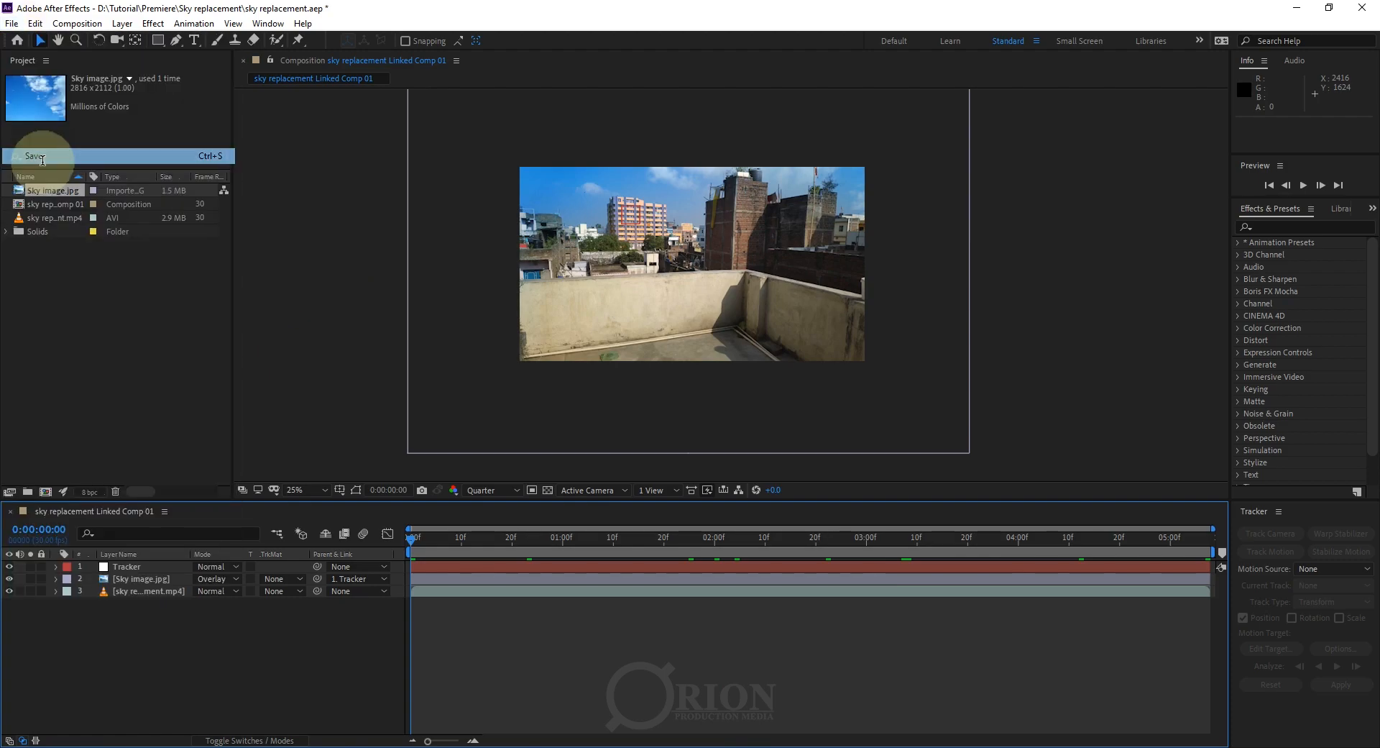
key("alt+Tab")
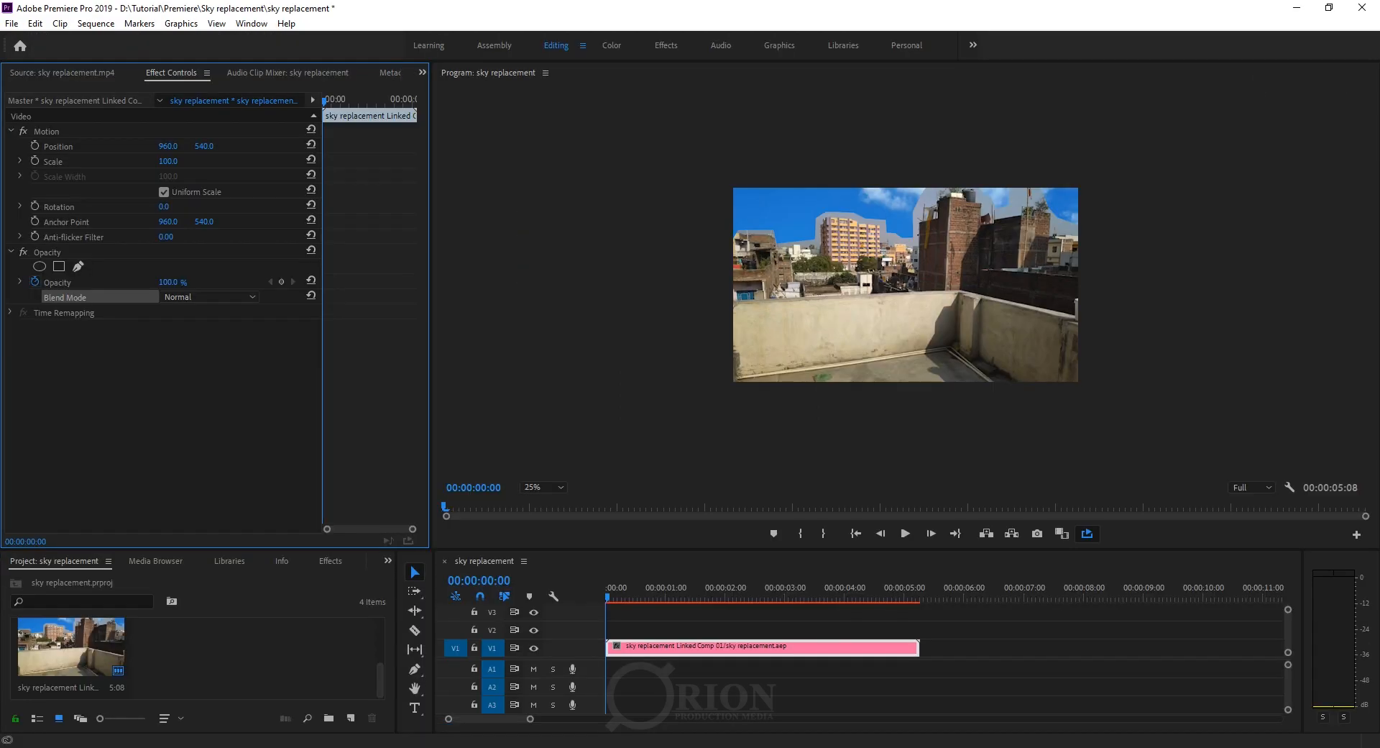
Select the linked composition clip on V1 and render the sequence from In to Out.
left_click(734, 712)
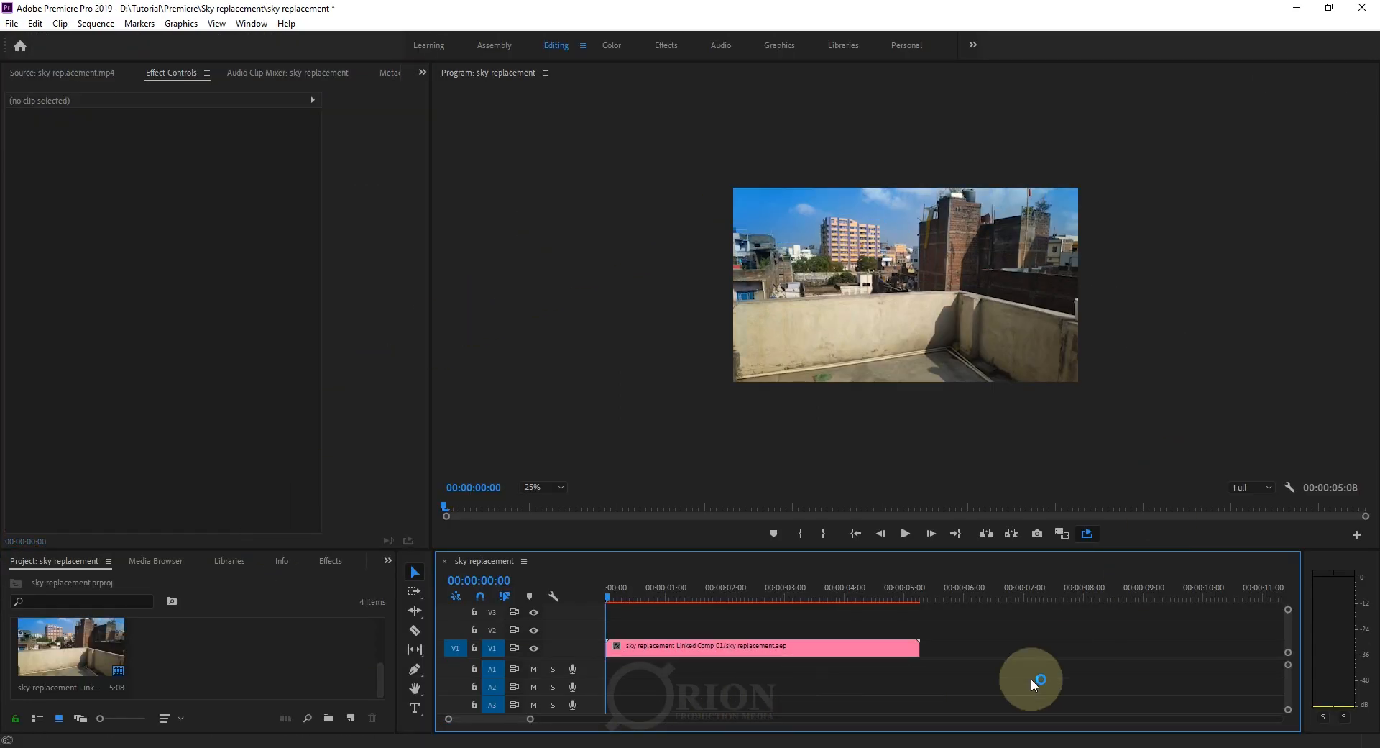
left_click_drag(1017, 702, 633, 608)
left_click(96, 23)
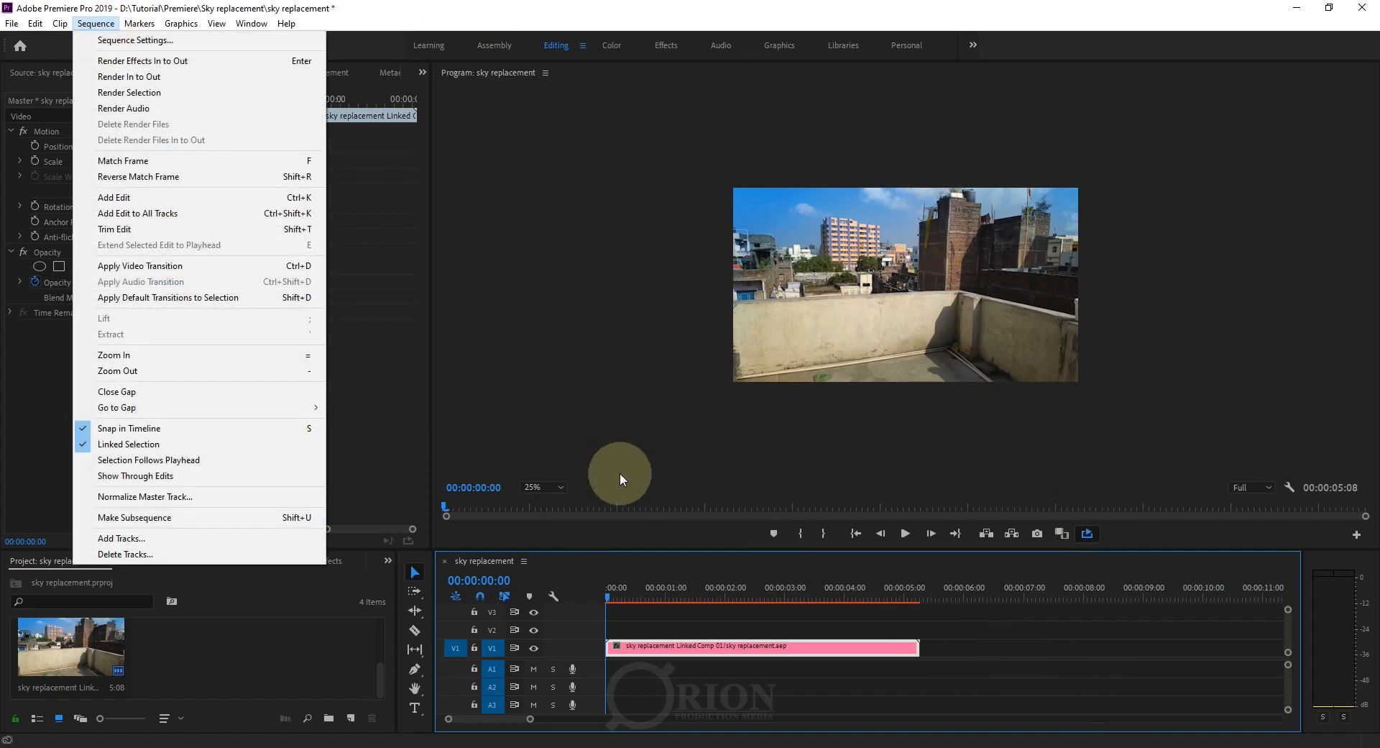
left_click(156, 79)
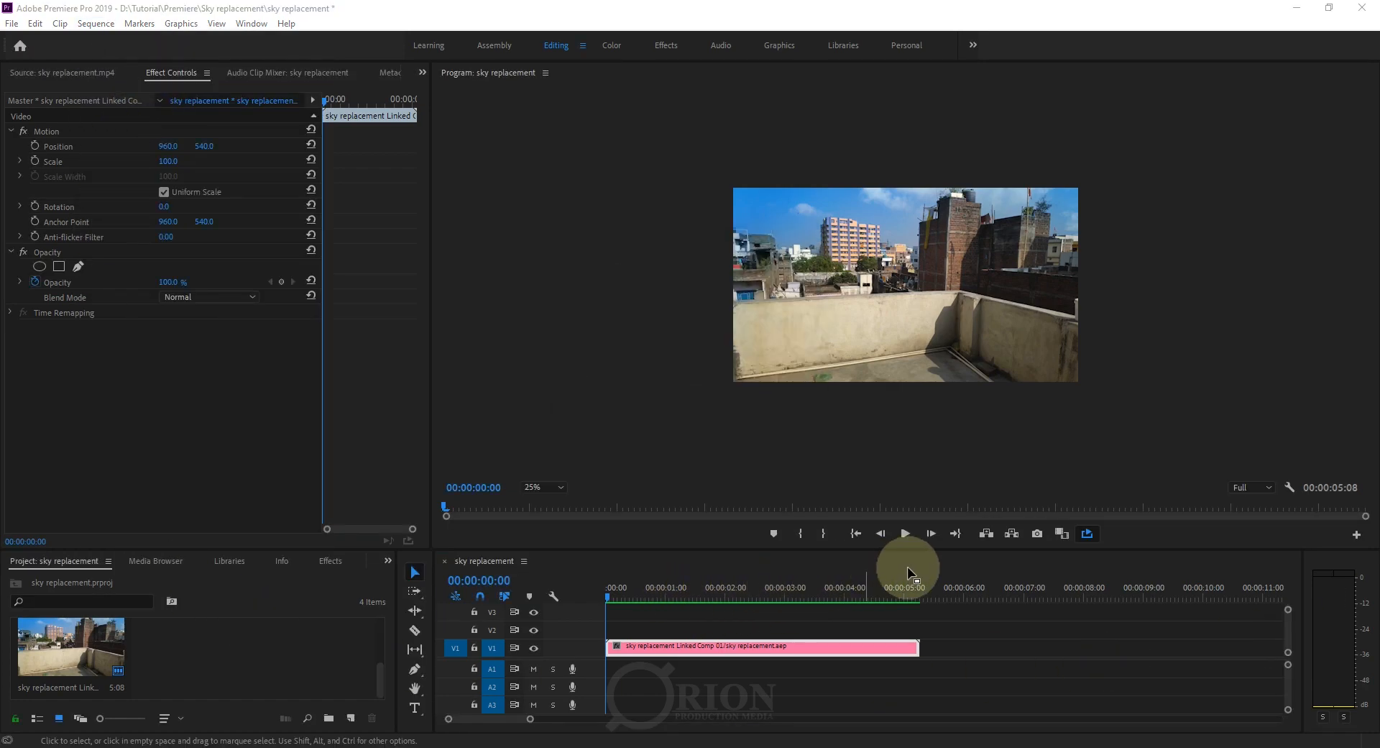
Play back the rendered sequence, compare it with the original sky replacement.mp4 in an enlarged source view at 00:00:03:15, and return to 00:00:00:00.
left_click(905, 534)
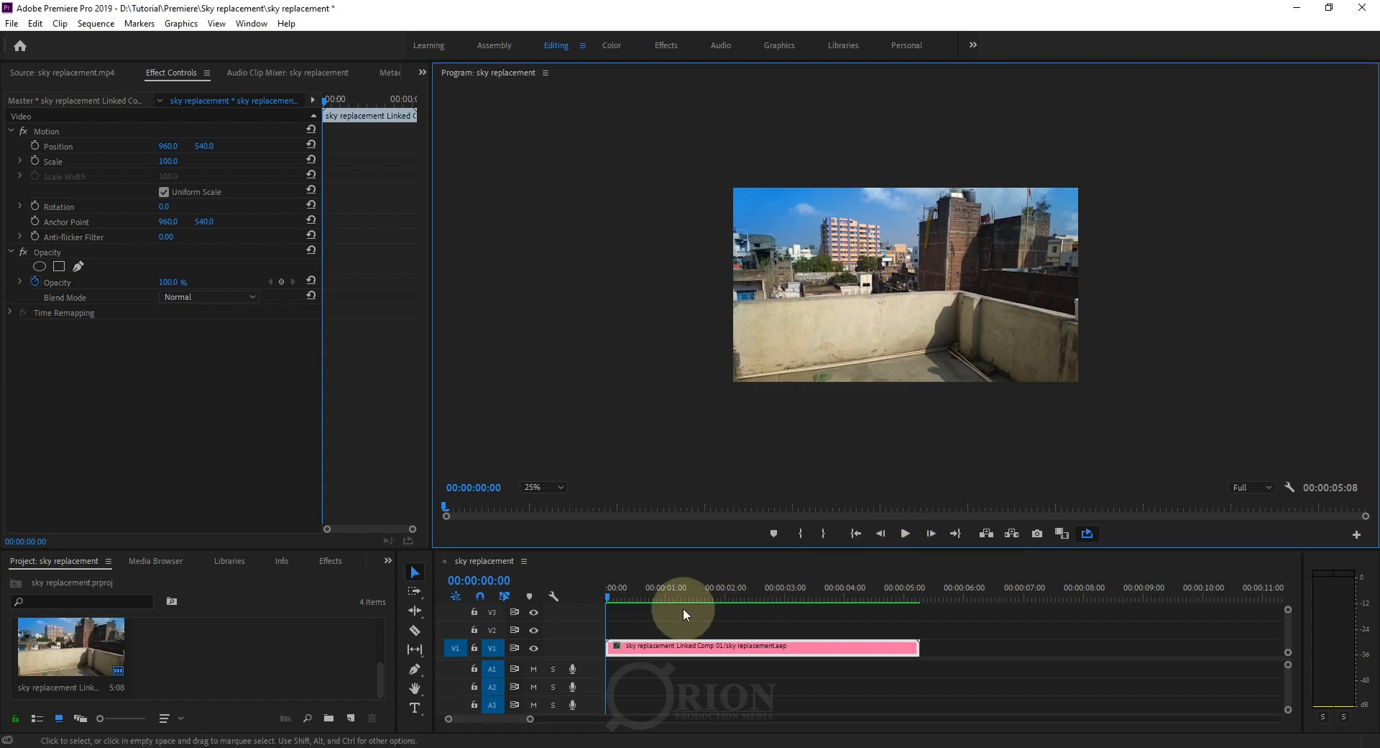
left_click_drag(616, 594, 866, 622)
left_click(64, 73)
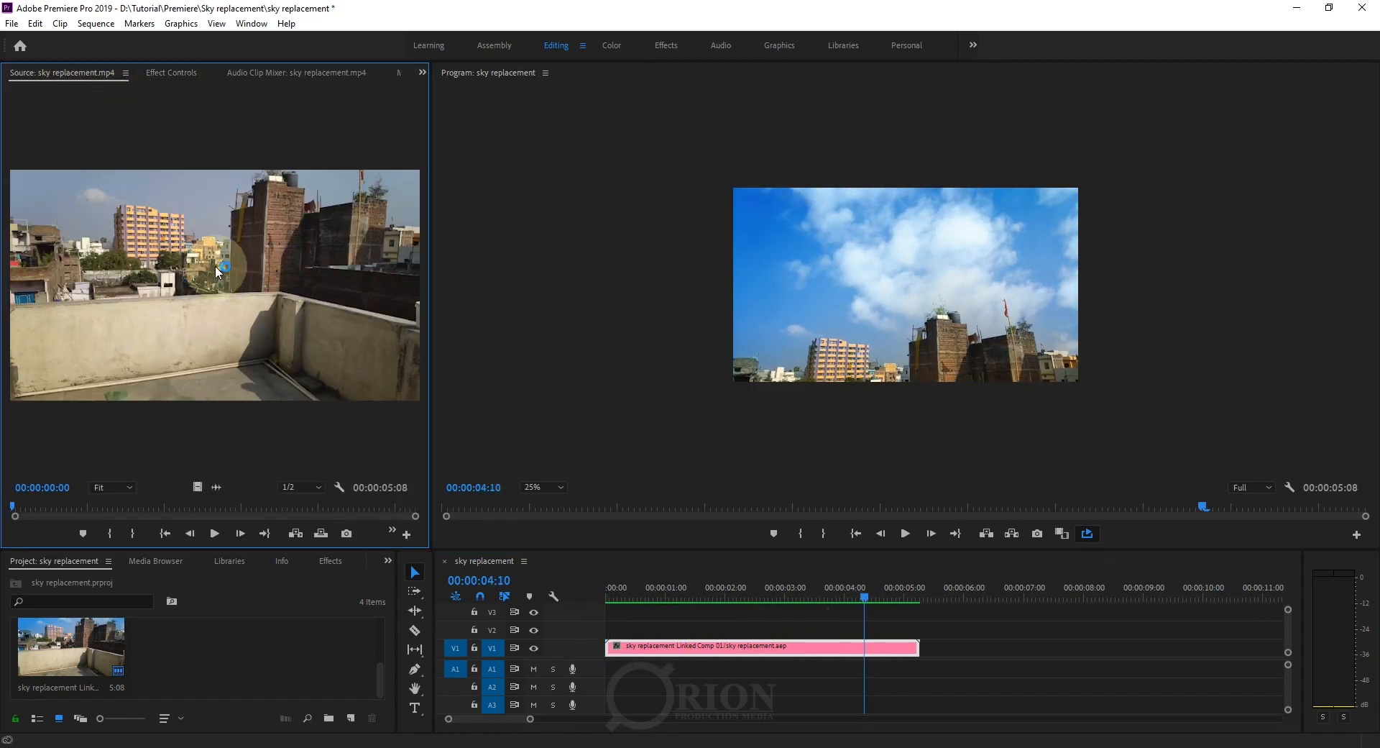
left_click_drag(424, 283, 590, 315)
left_click_drag(230, 508, 390, 512)
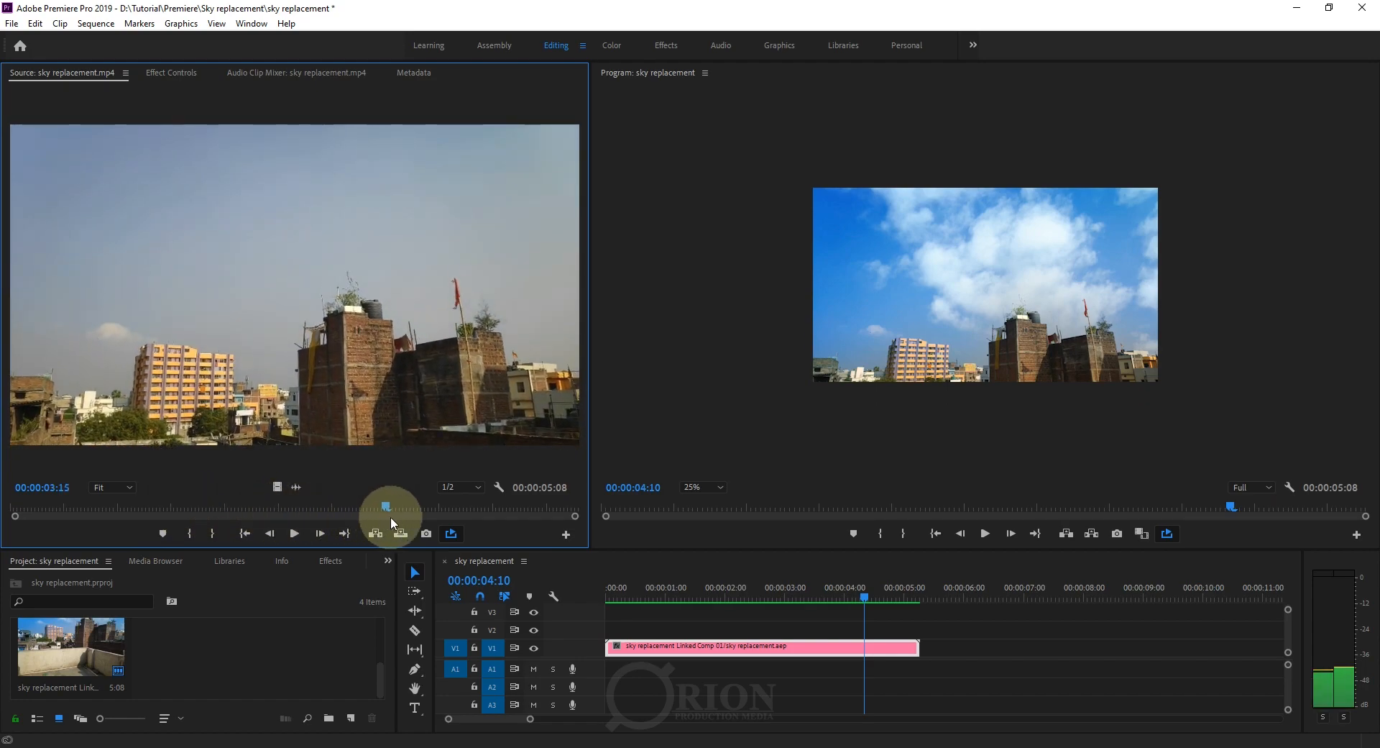
left_click_drag(875, 593, 820, 611)
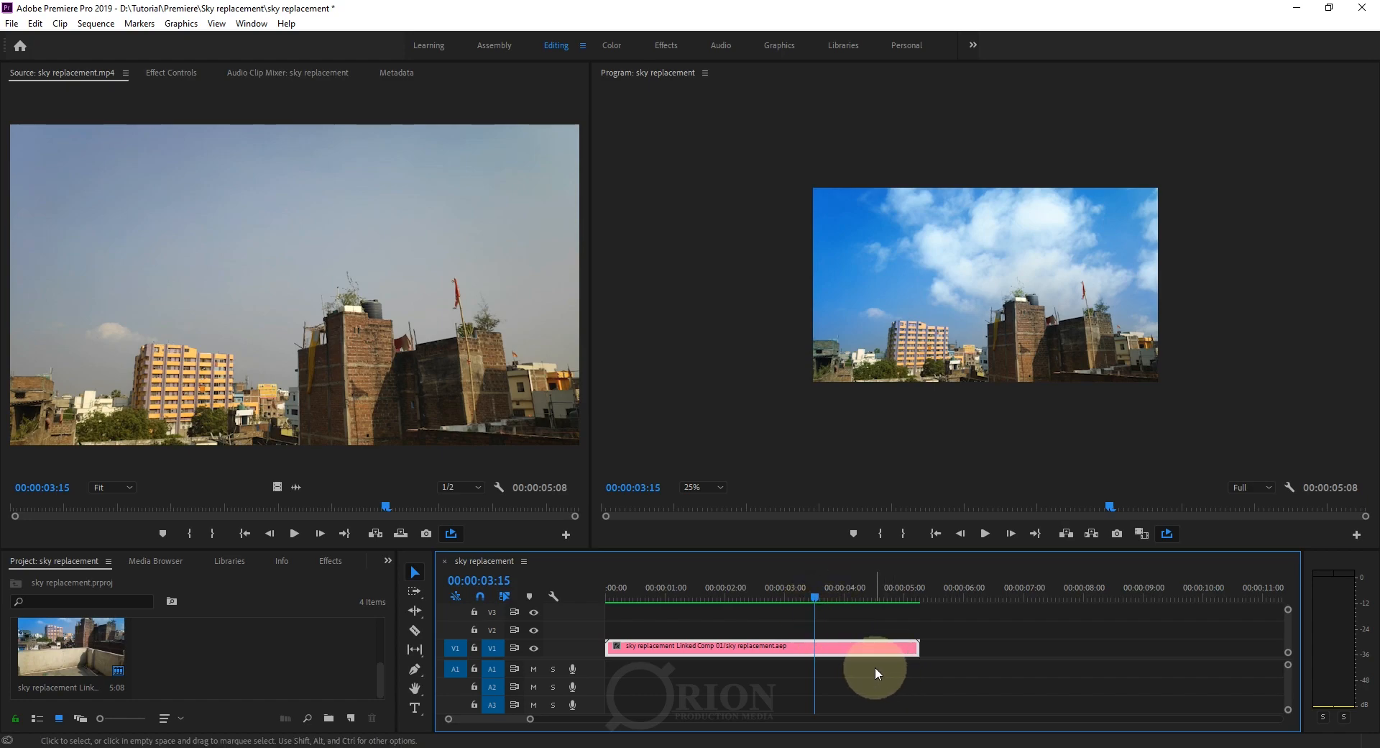
left_click_drag(820, 593, 585, 616)
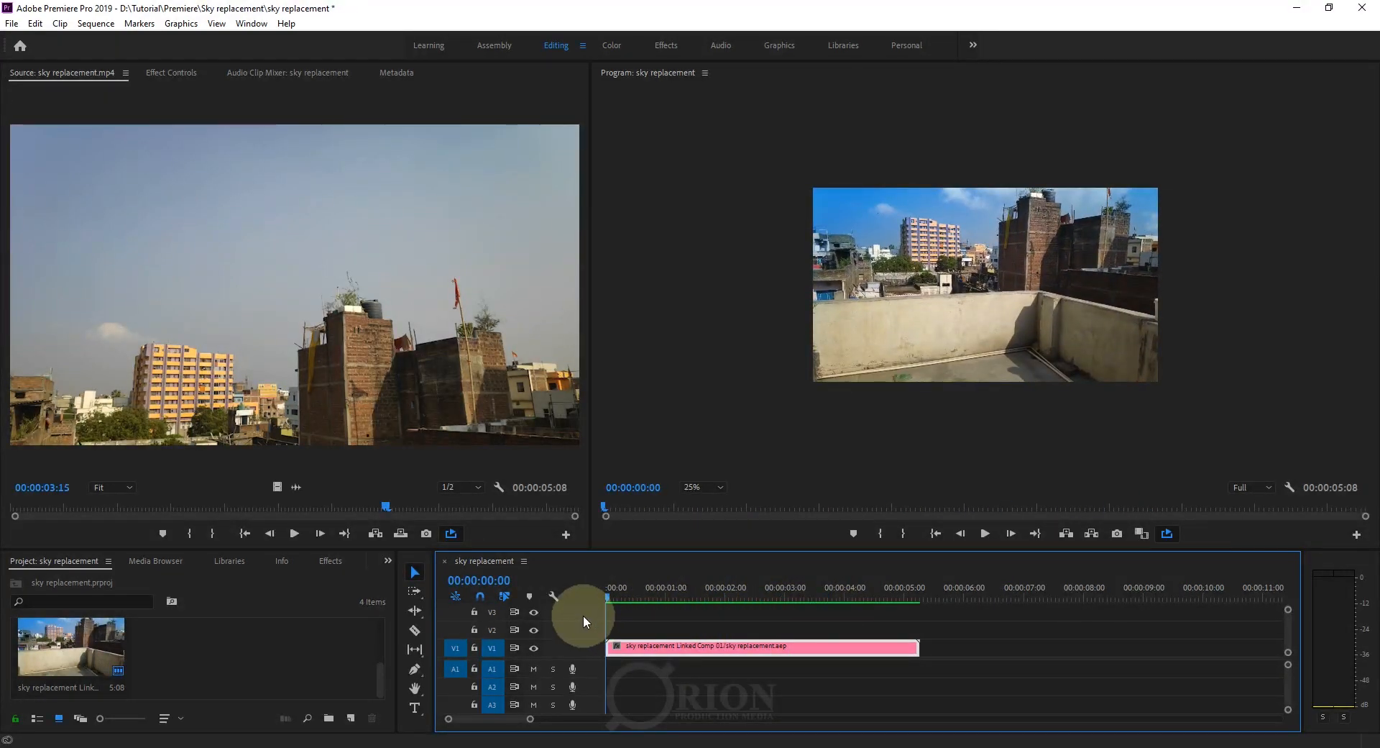